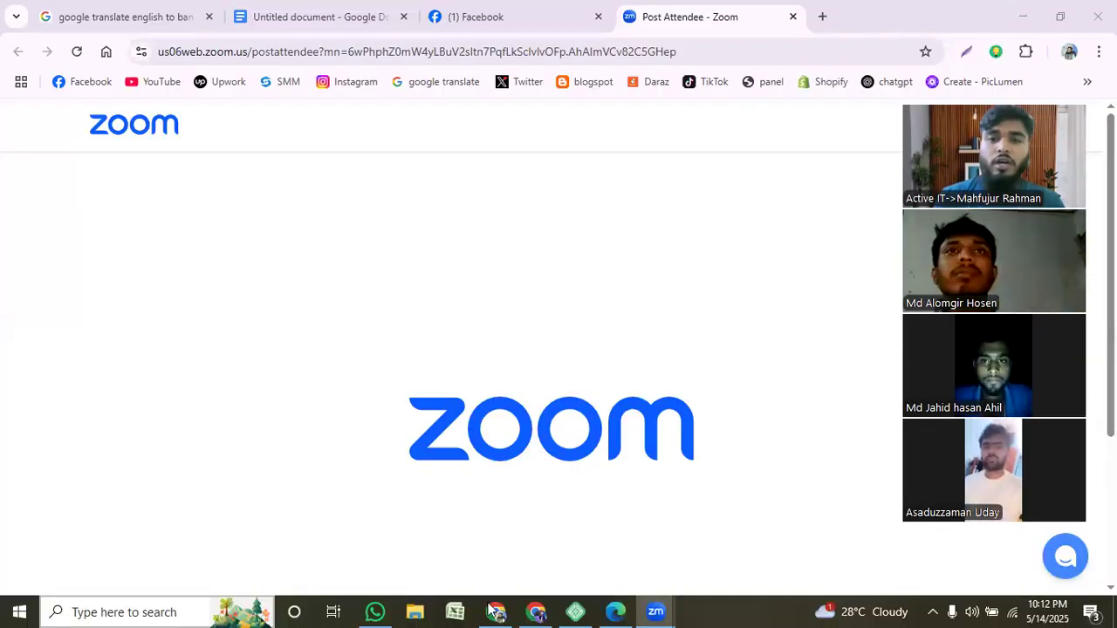
# - Review the Facebook Ads Campaign brief in the open Google Docs document
pyautogui.click(493, 610)
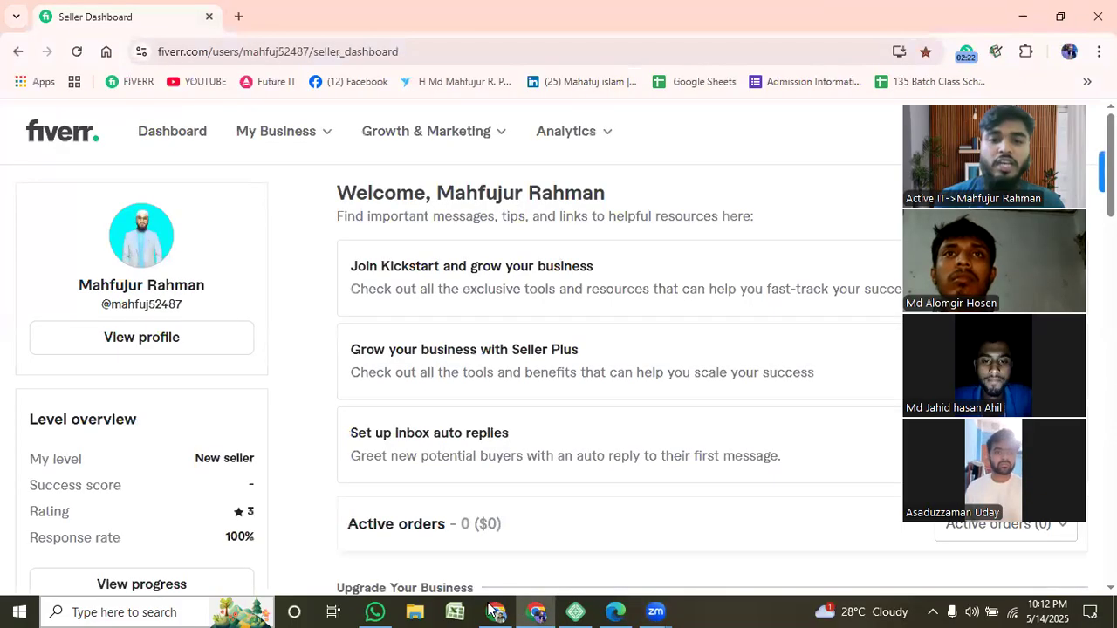
pyautogui.click(494, 611)
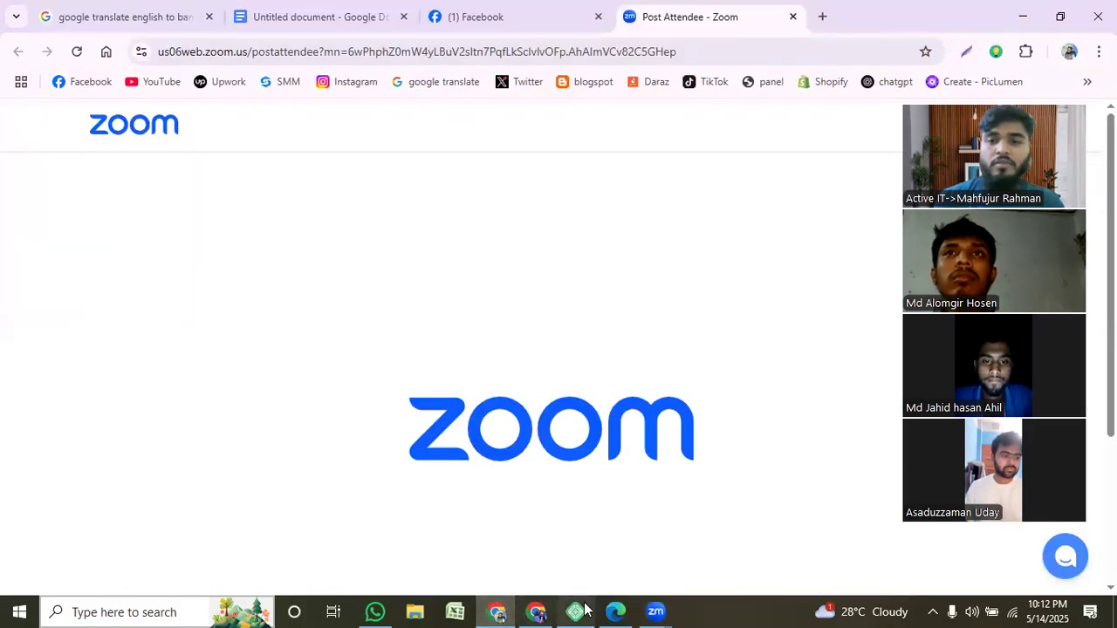
pyautogui.click(501, 19)
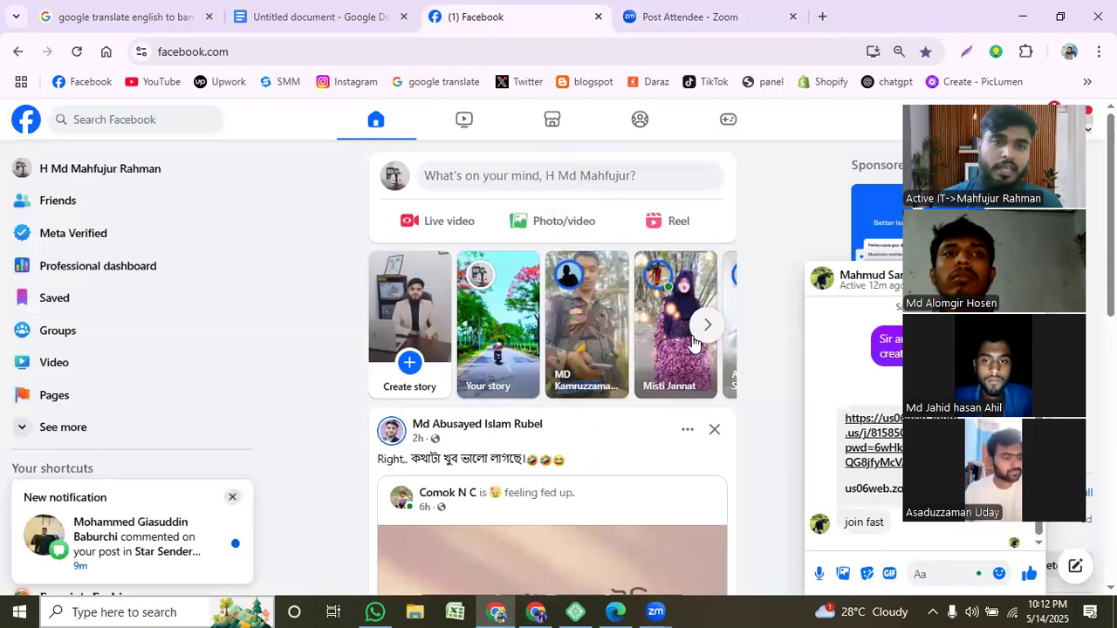
pyautogui.click(345, 7)
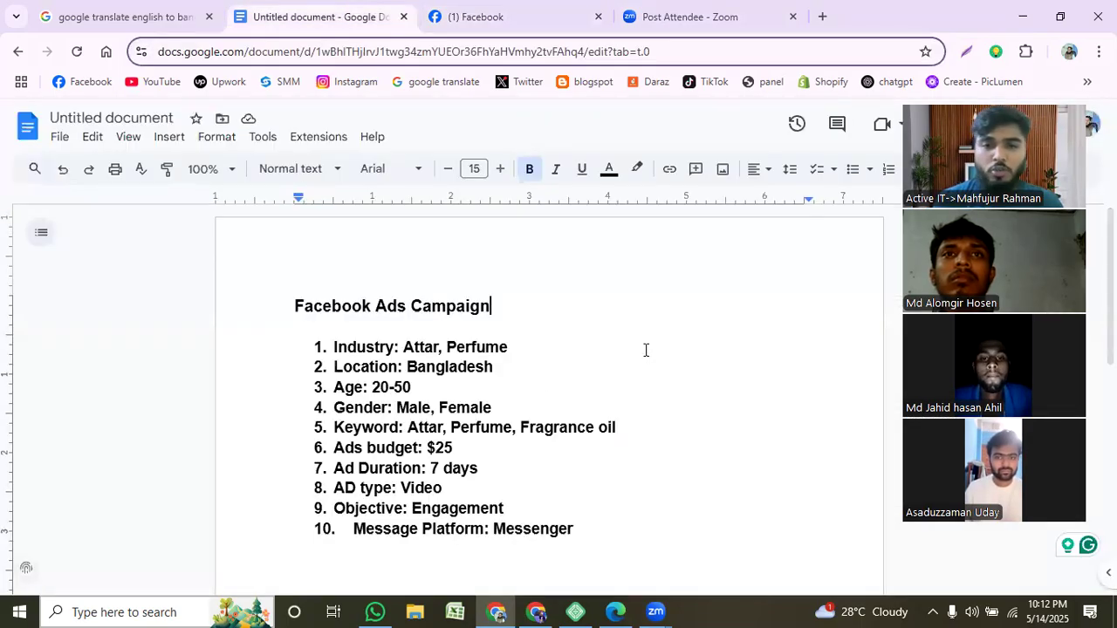
pyautogui.scroll(-1, 646, 350)
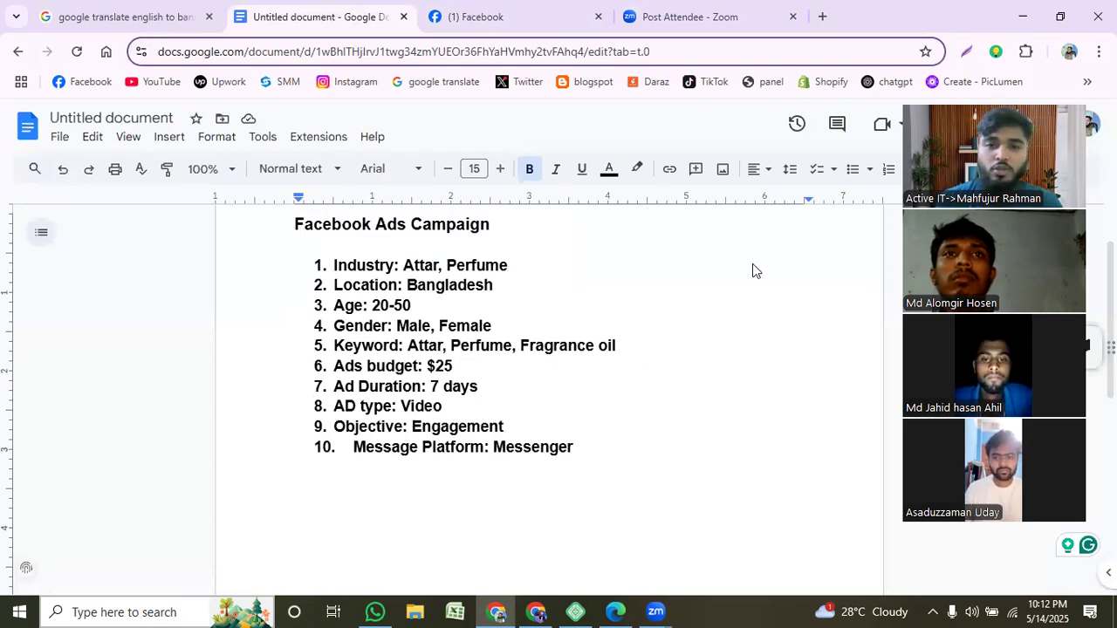
pyautogui.scroll(1, 757, 340)
pyautogui.scroll(-1, 757, 340)
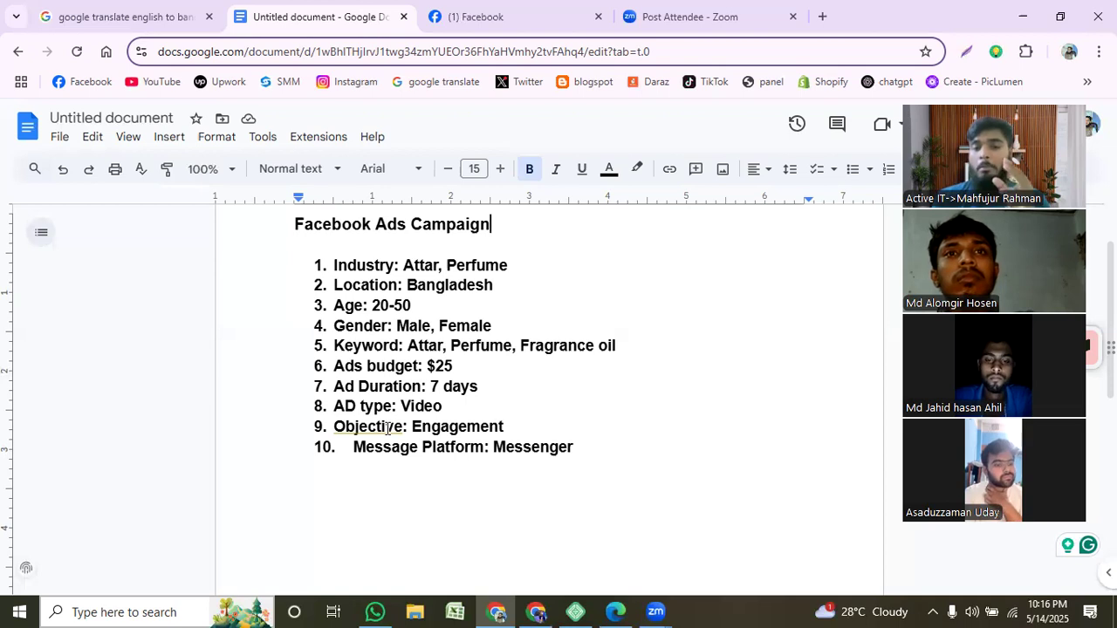
pyautogui.moveTo(388, 428)
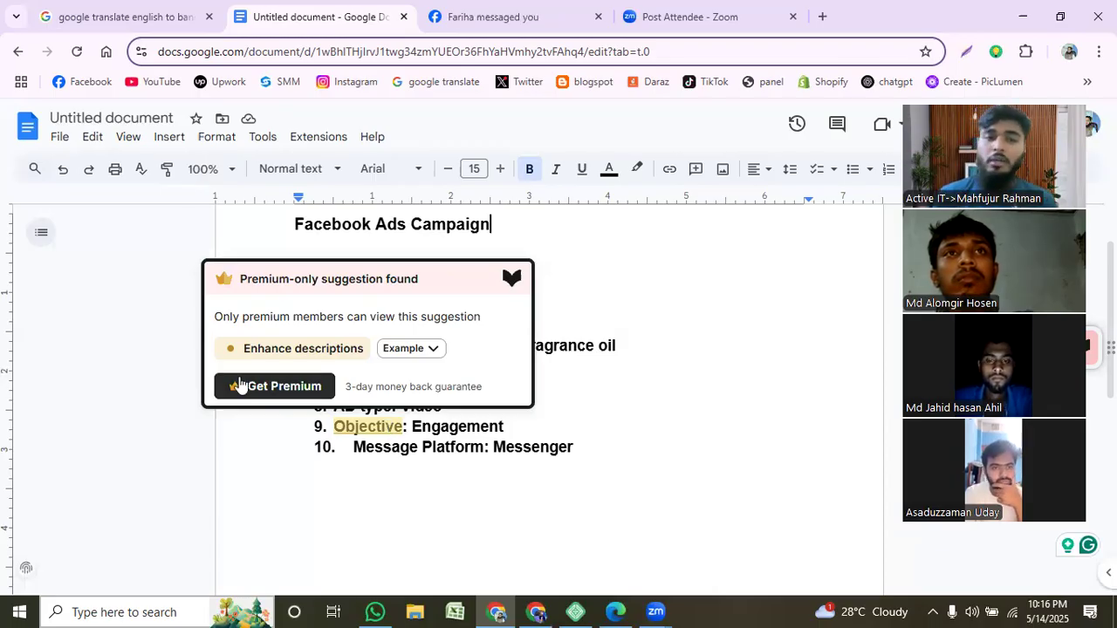
pyautogui.click(107, 351)
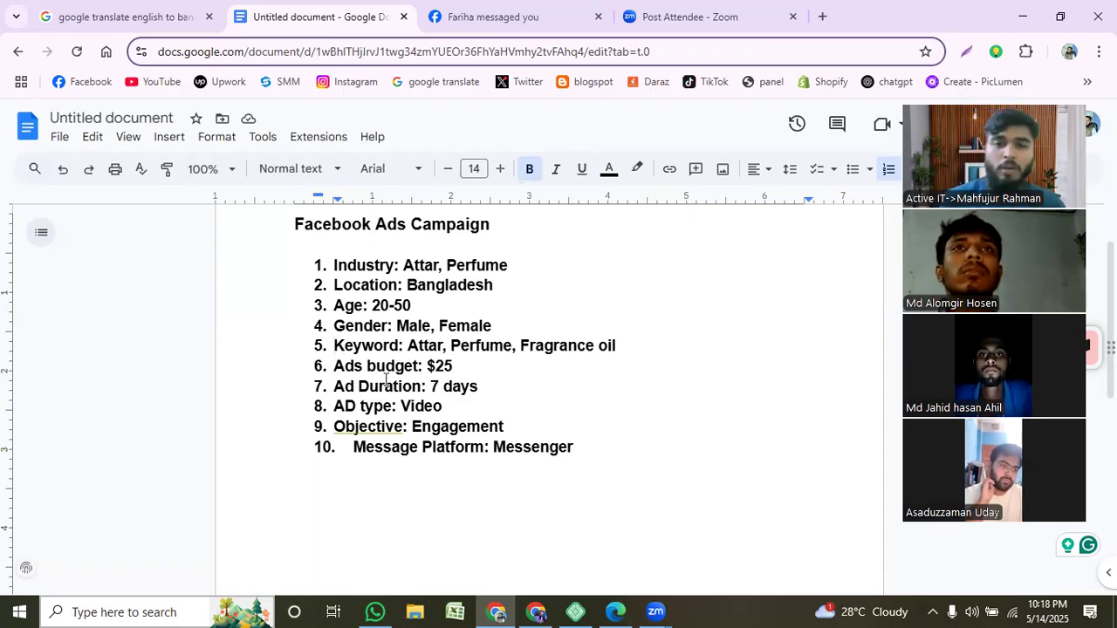
# - Close the Google Translate page and open Meta Business Suite from the expanded Facebook shortcuts
pyautogui.click(466, 18)
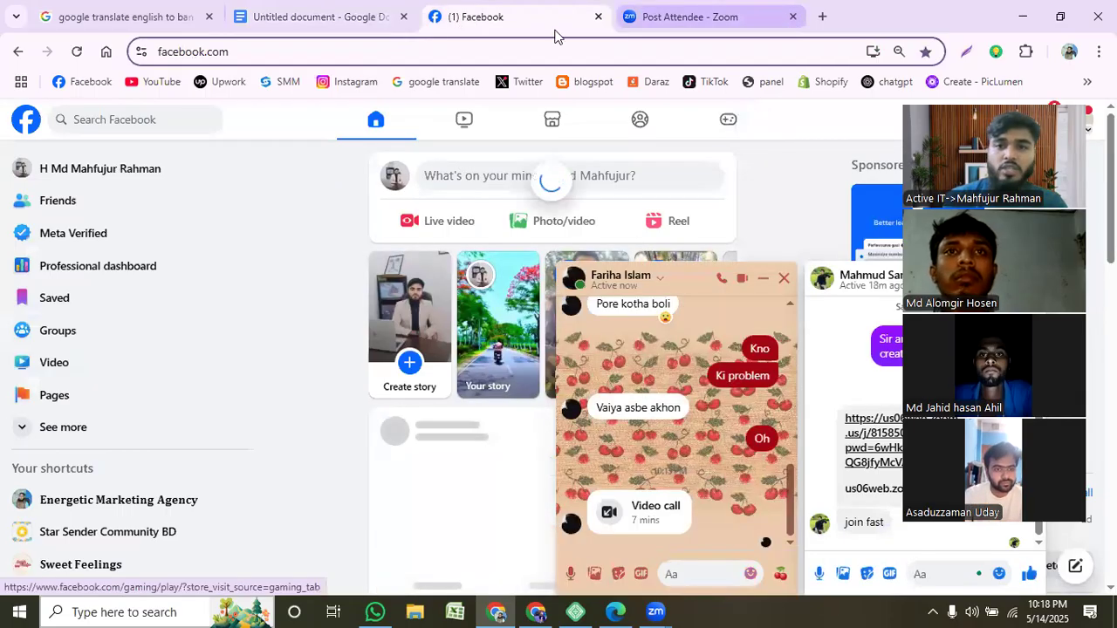
pyautogui.click(207, 16)
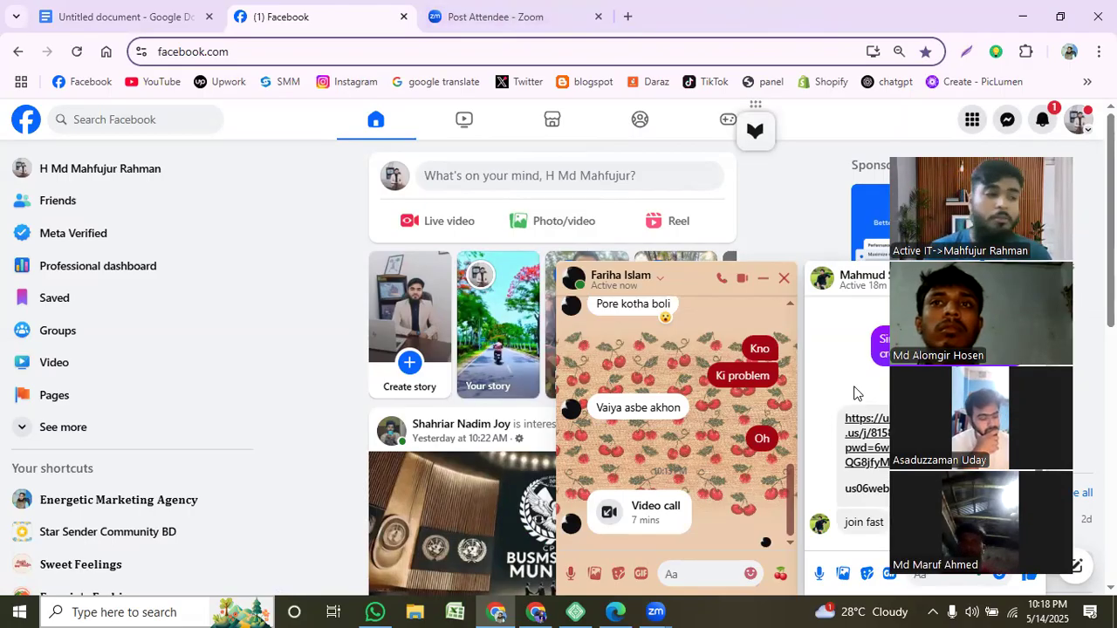
pyautogui.moveTo(835, 349)
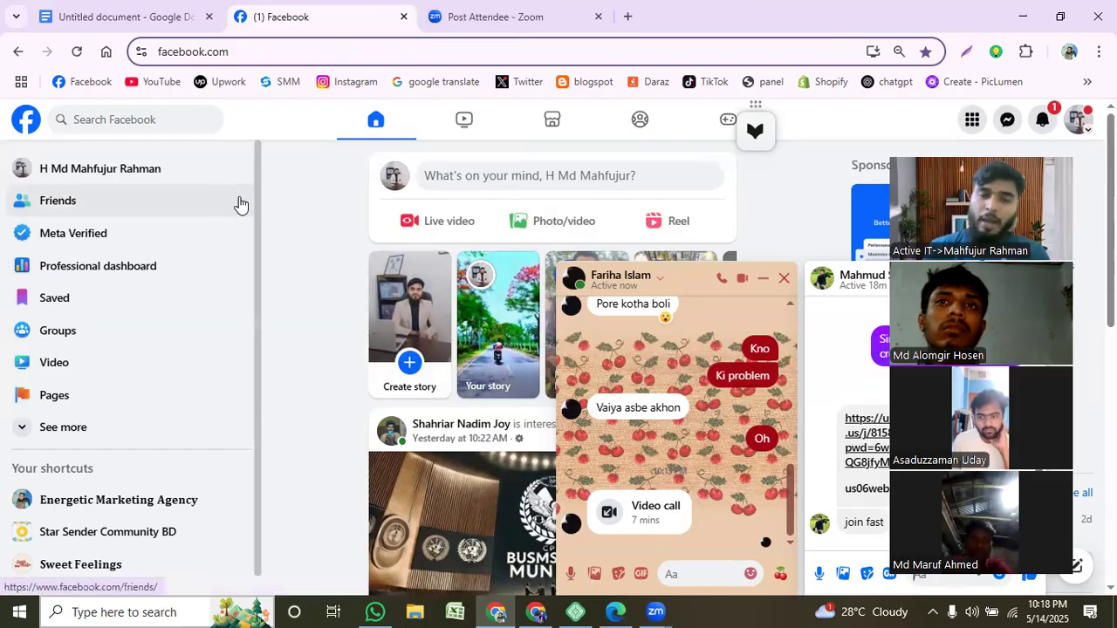
pyautogui.scroll(-2, 184, 210)
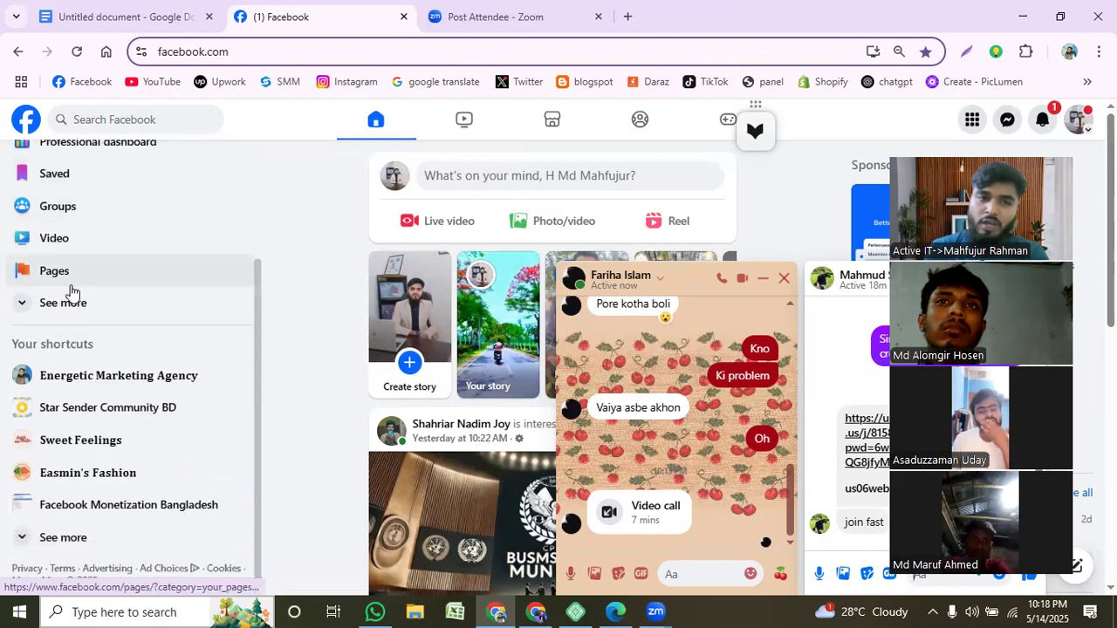
pyautogui.click(65, 302)
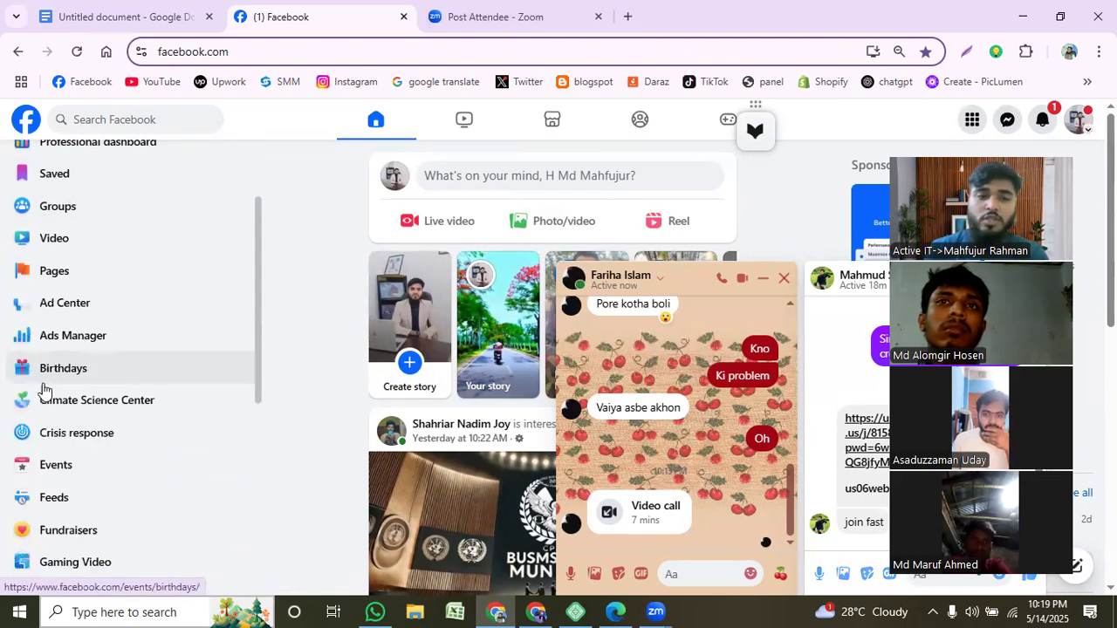
pyautogui.scroll(-2, 114, 480)
pyautogui.scroll(-2, 114, 480)
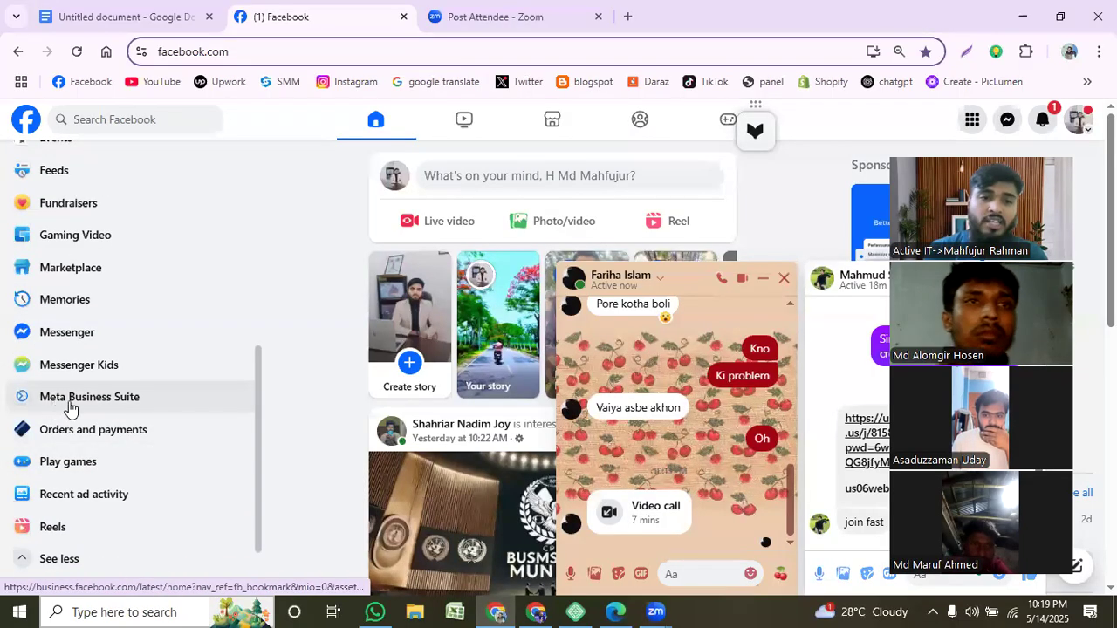
pyautogui.click(132, 406)
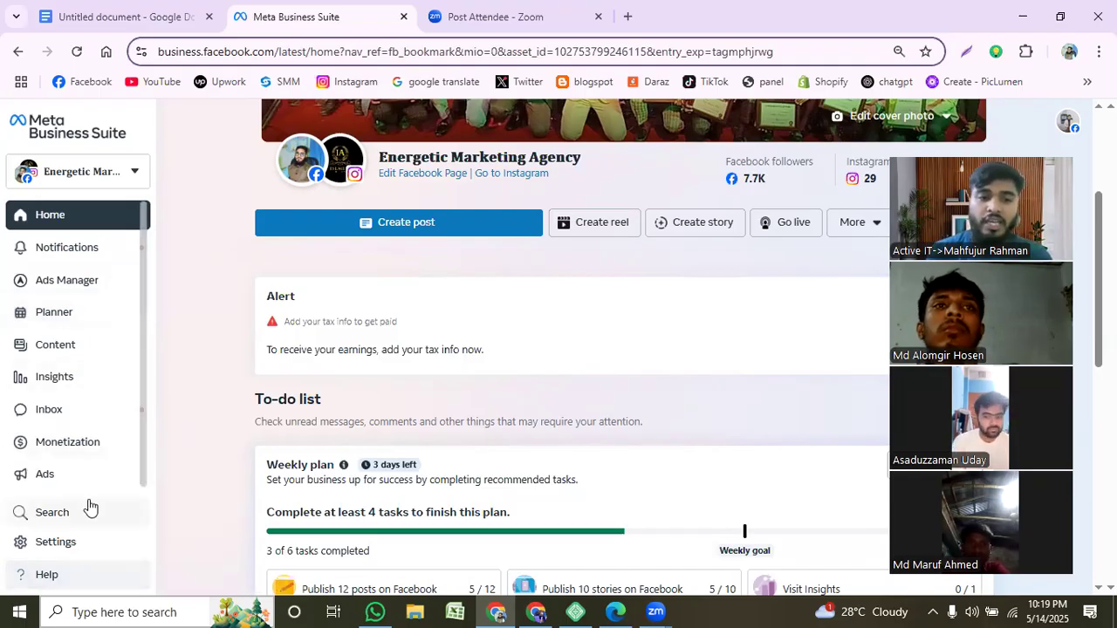
# - Go to Business Manager, open its settings, and switch to the account owner's other business portfolio
pyautogui.click(62, 580)
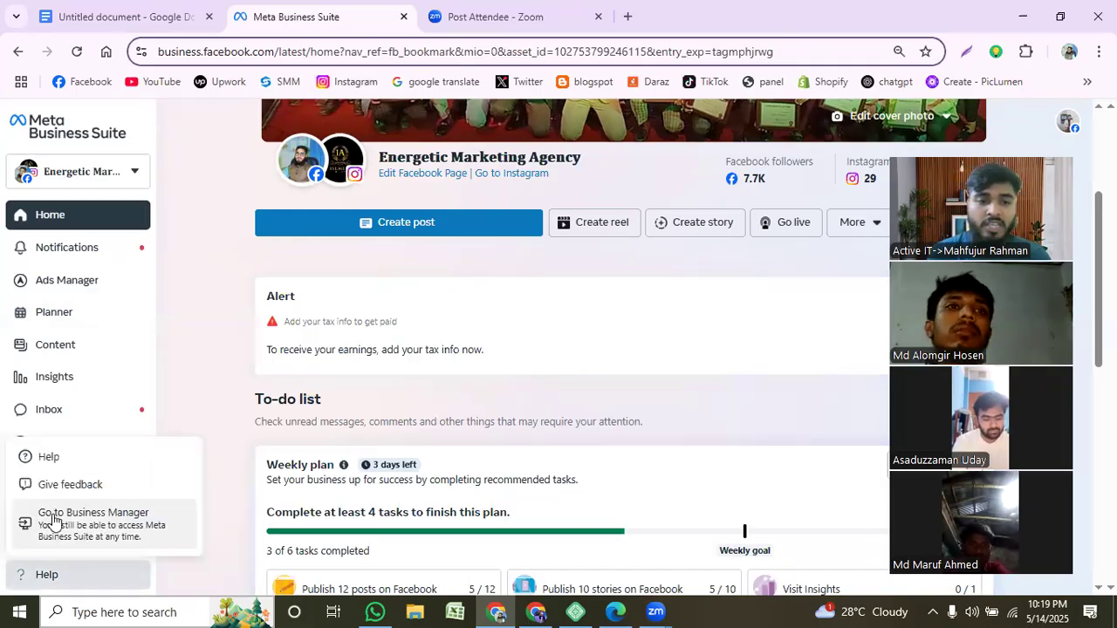
pyautogui.click(111, 530)
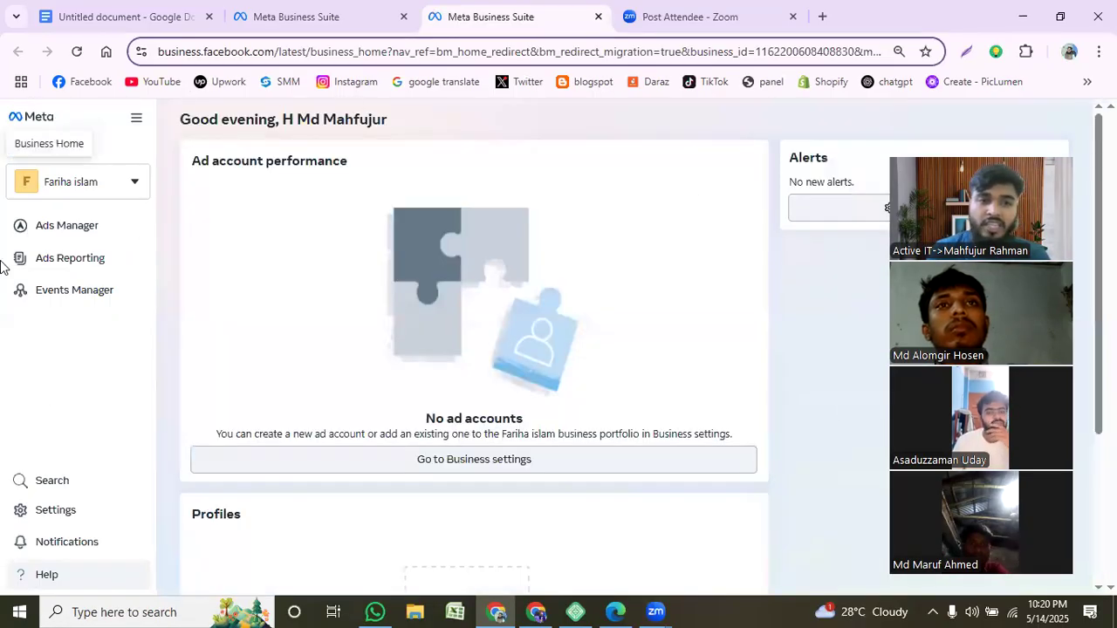
pyautogui.click(49, 516)
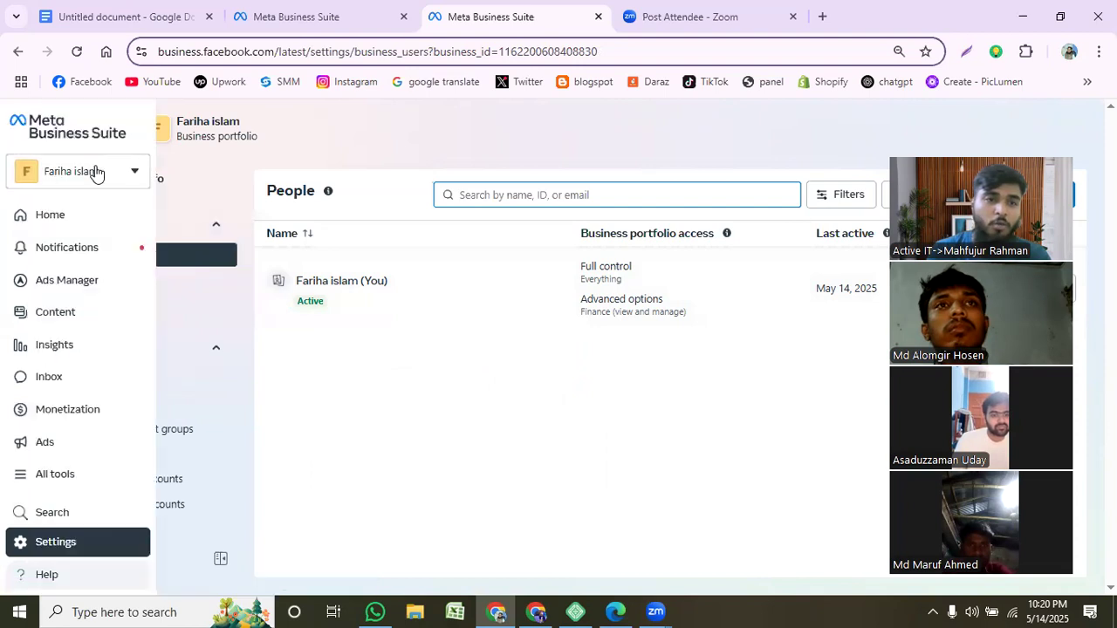
pyautogui.click(97, 173)
pyautogui.click(104, 356)
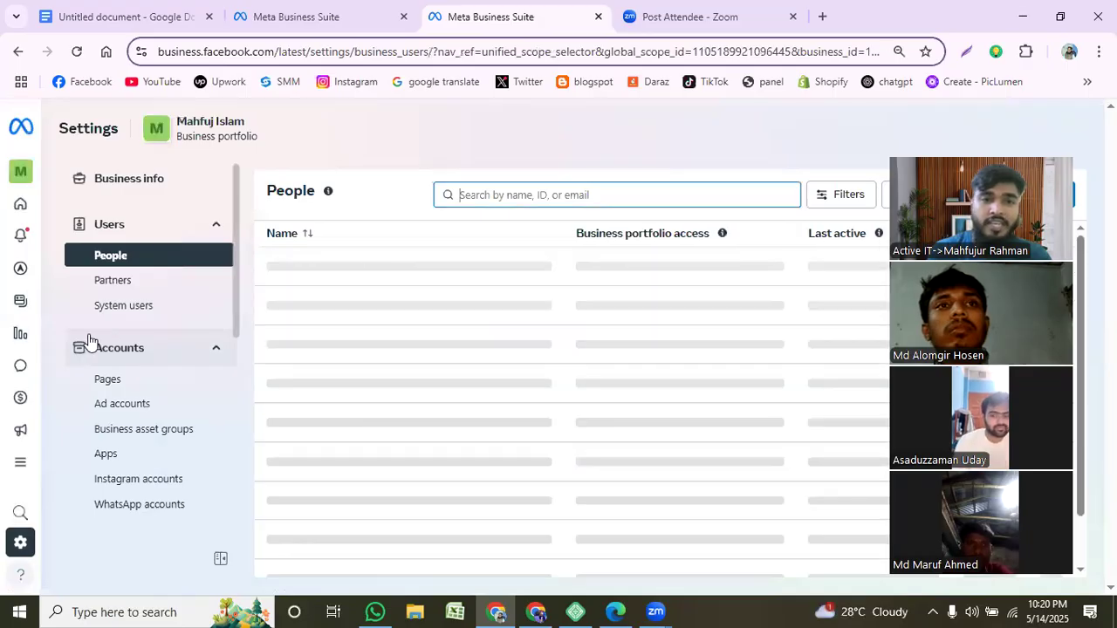
# - Open the Datasets settings under Data Sources and begin adding a new dataset to the portfolio
pyautogui.moveTo(3, 495)
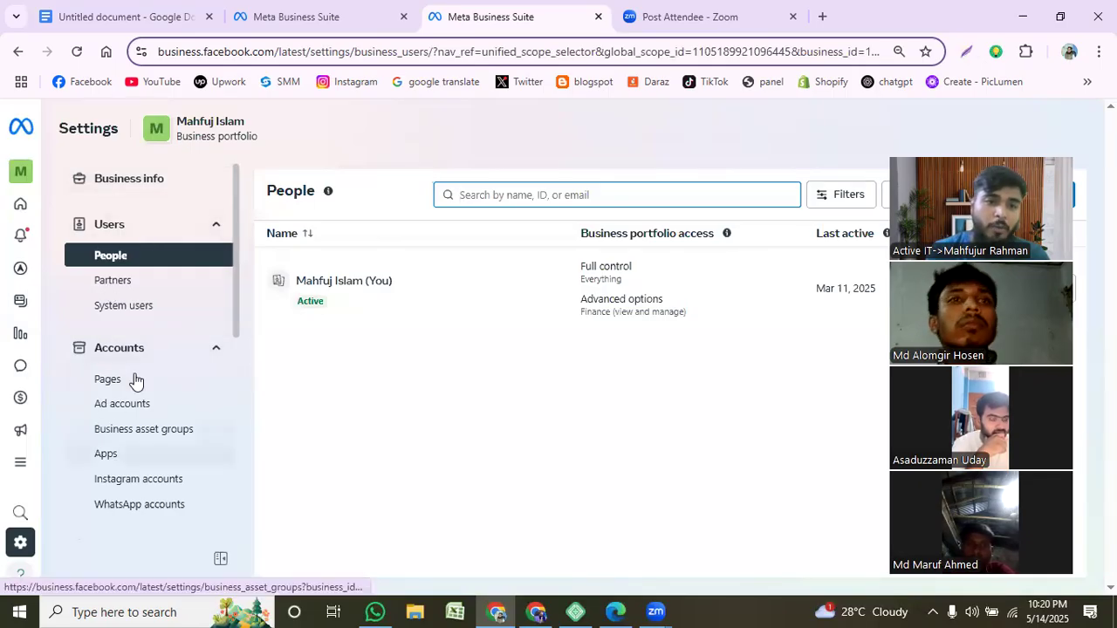
pyautogui.click(141, 359)
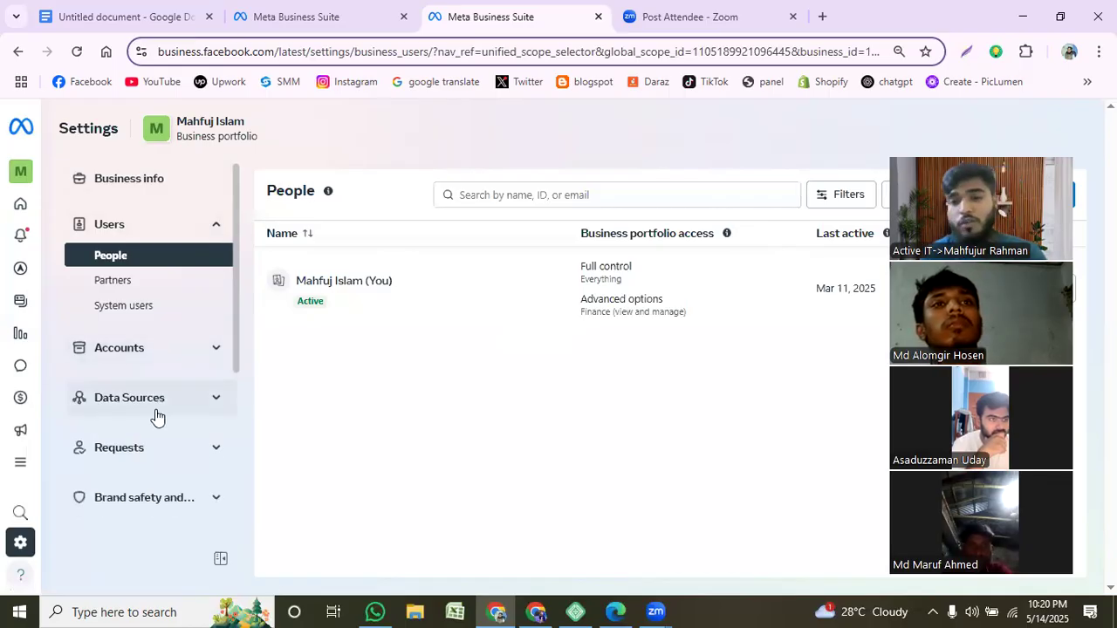
pyautogui.click(202, 229)
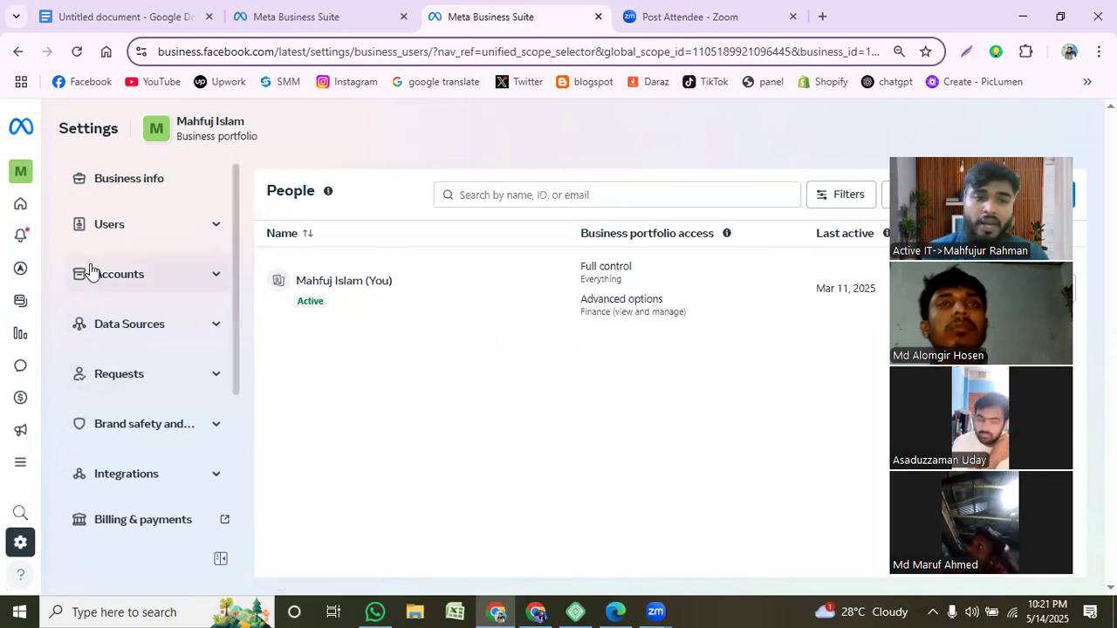
pyautogui.click(159, 336)
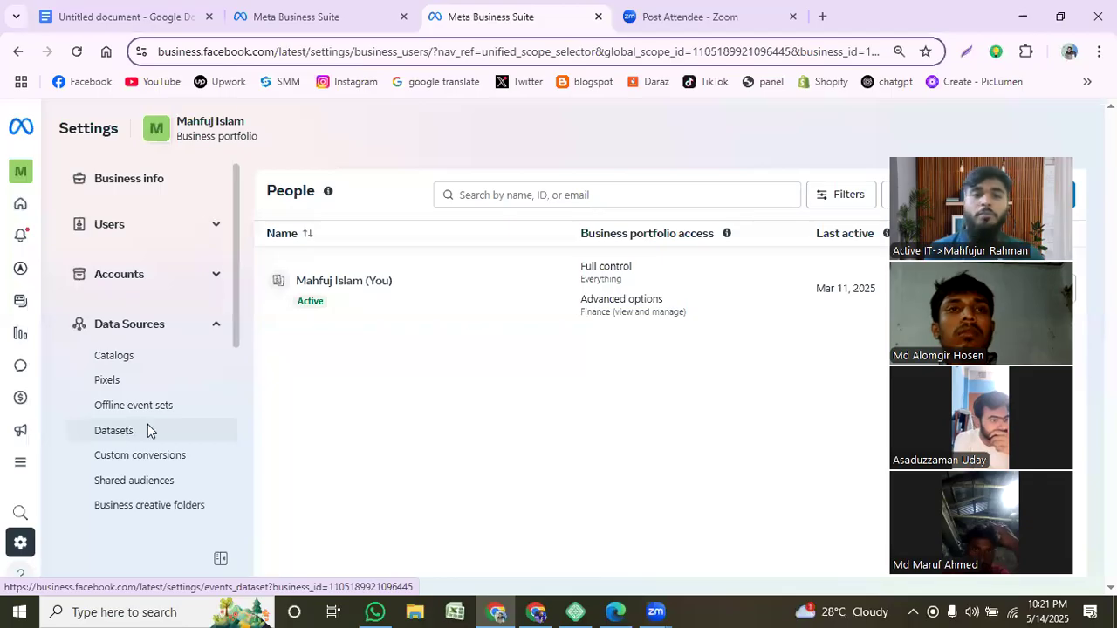
pyautogui.click(147, 430)
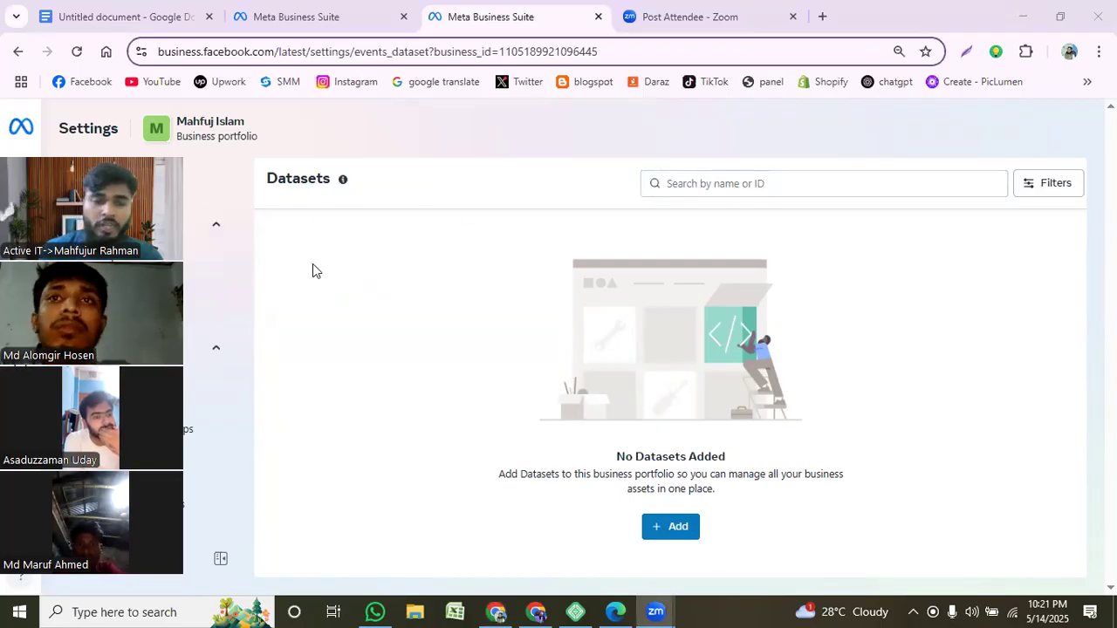
pyautogui.click(685, 528)
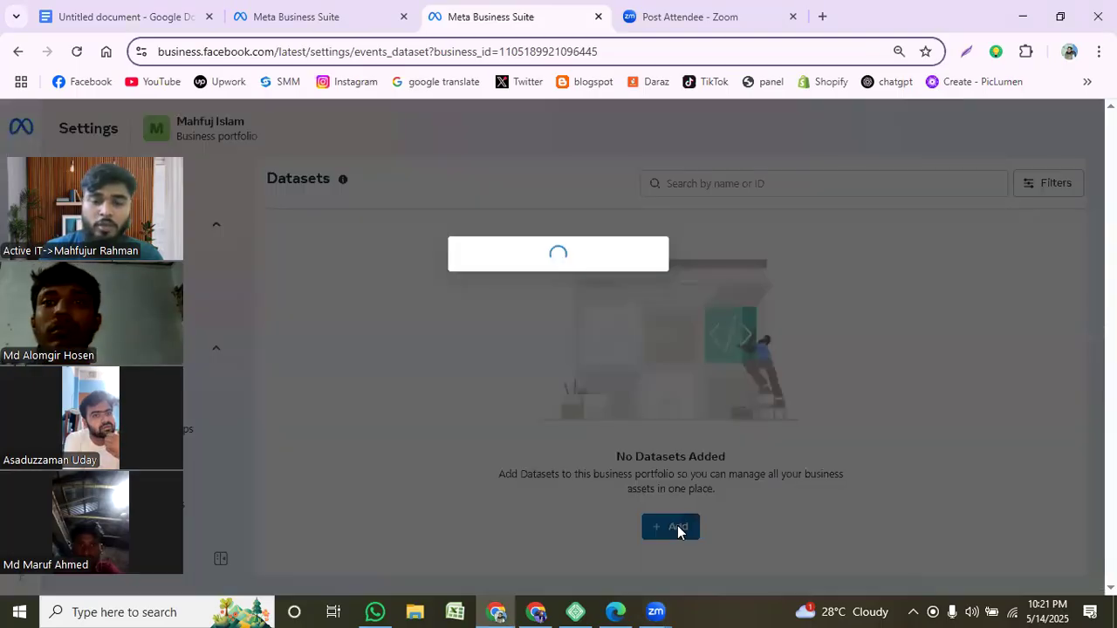
pyautogui.click(651, 528)
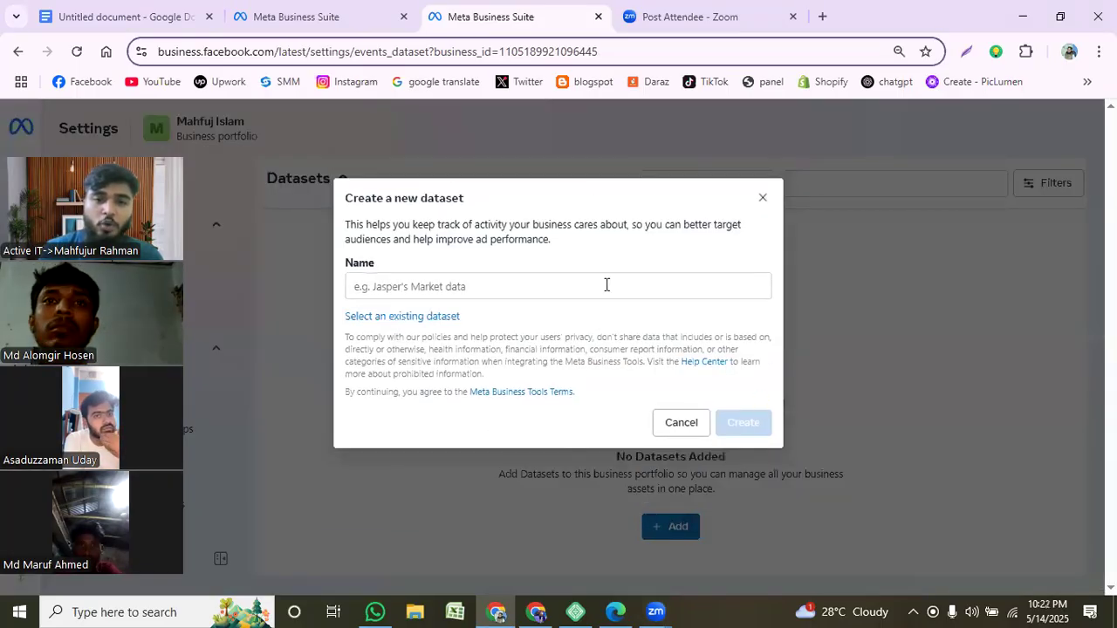
pyautogui.click(534, 286)
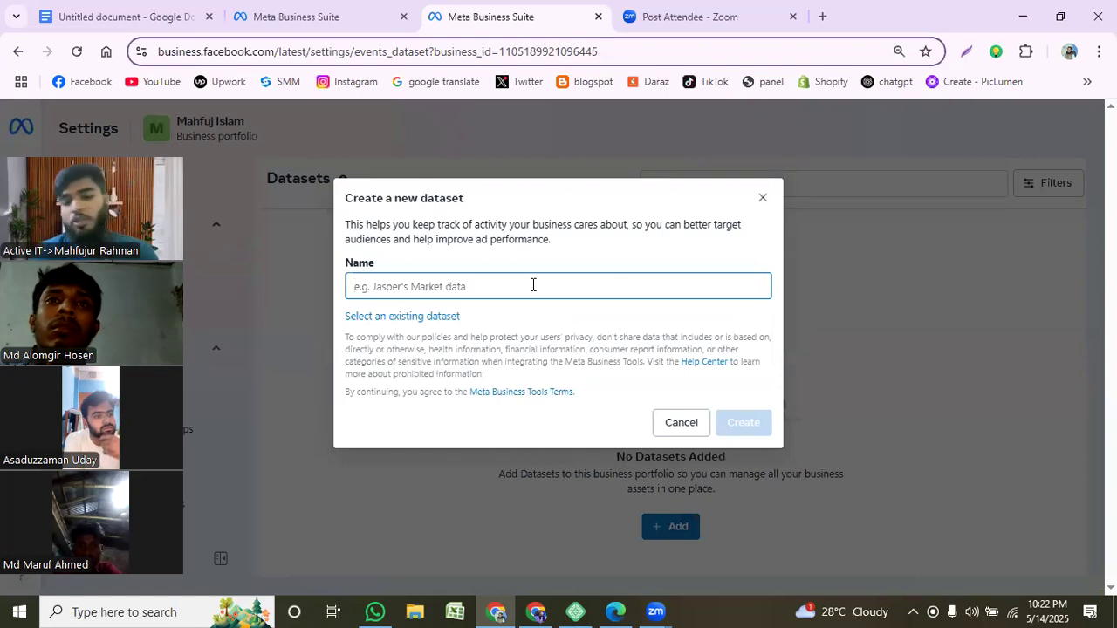
pyautogui.write('M')
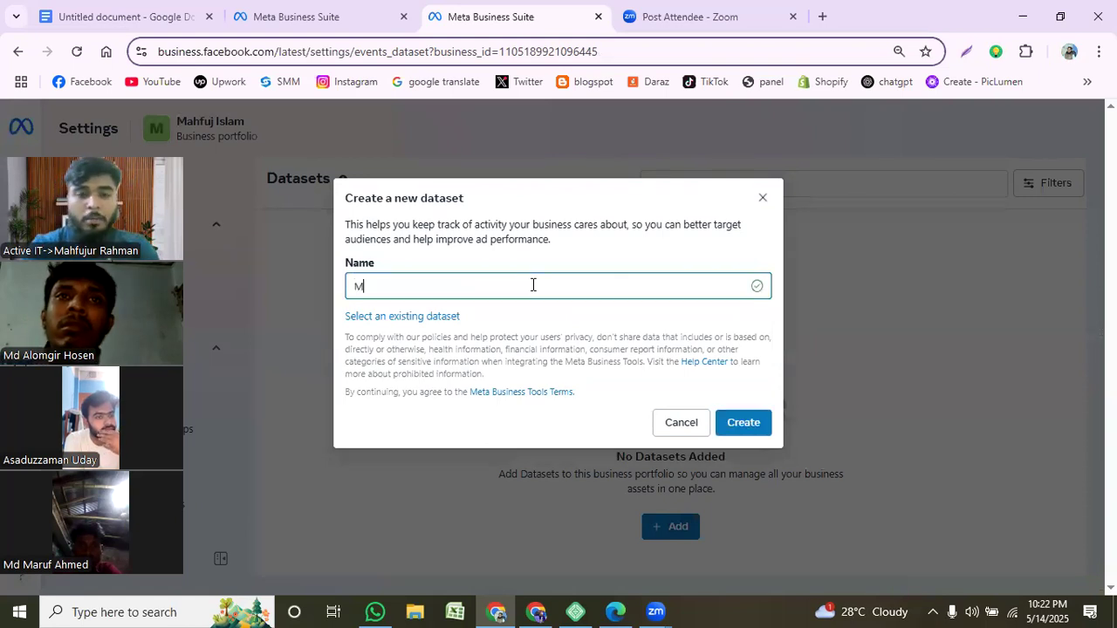
pyautogui.write('ahfuj')
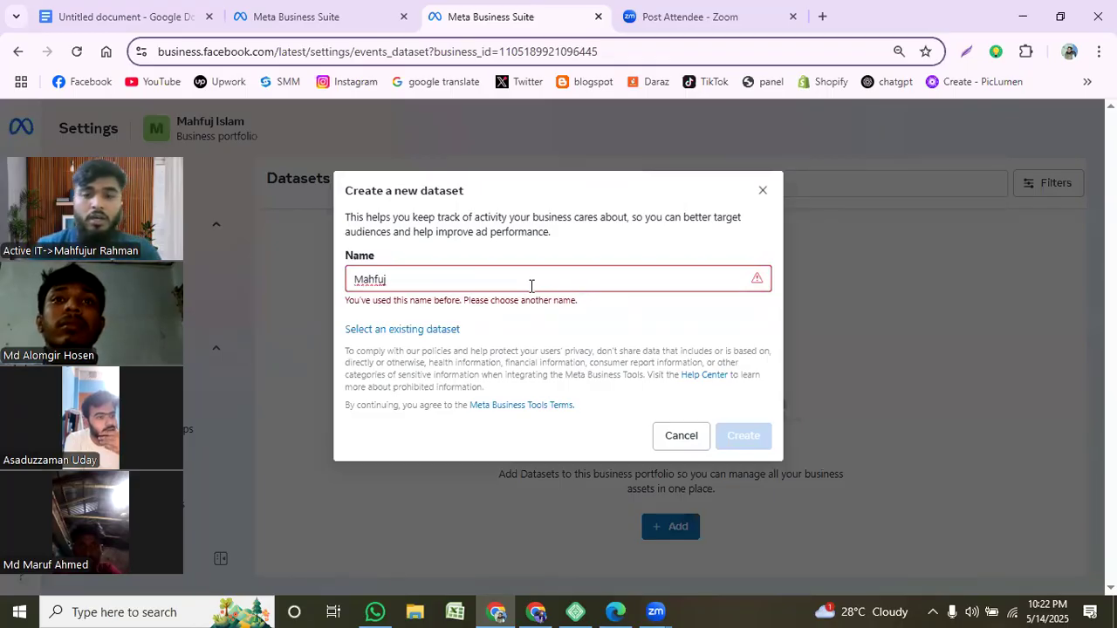
pyautogui.press('BackSpace')
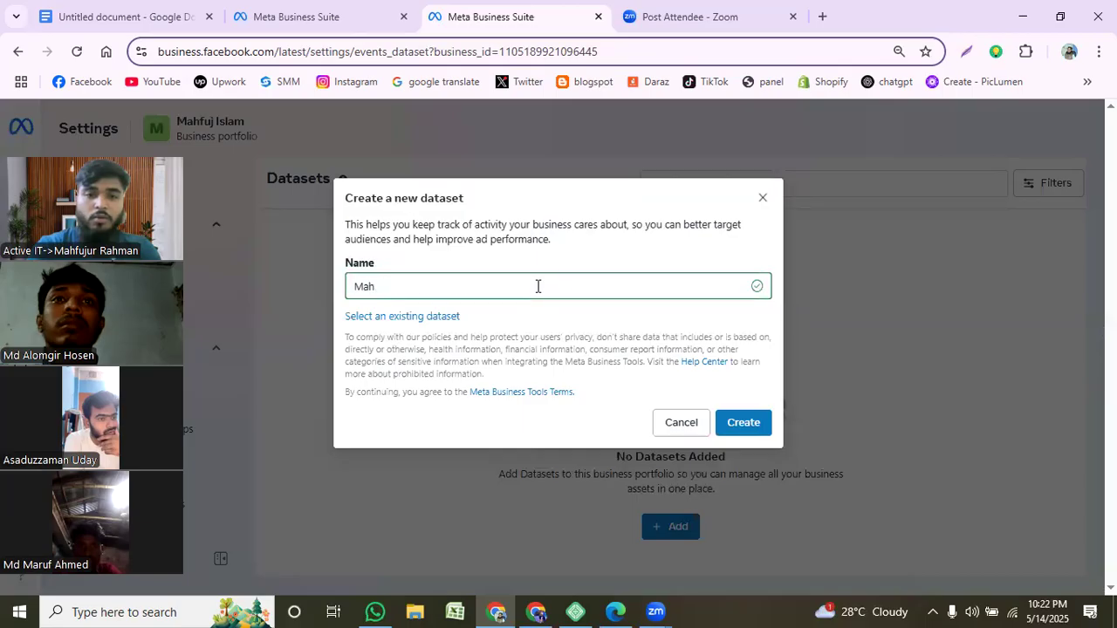
pyautogui.press('BackSpace')
pyautogui.press('BackSpace')
pyautogui.press('BackSpace')
# - Name the new dataset "Active it" and create it
pyautogui.write('Activ')
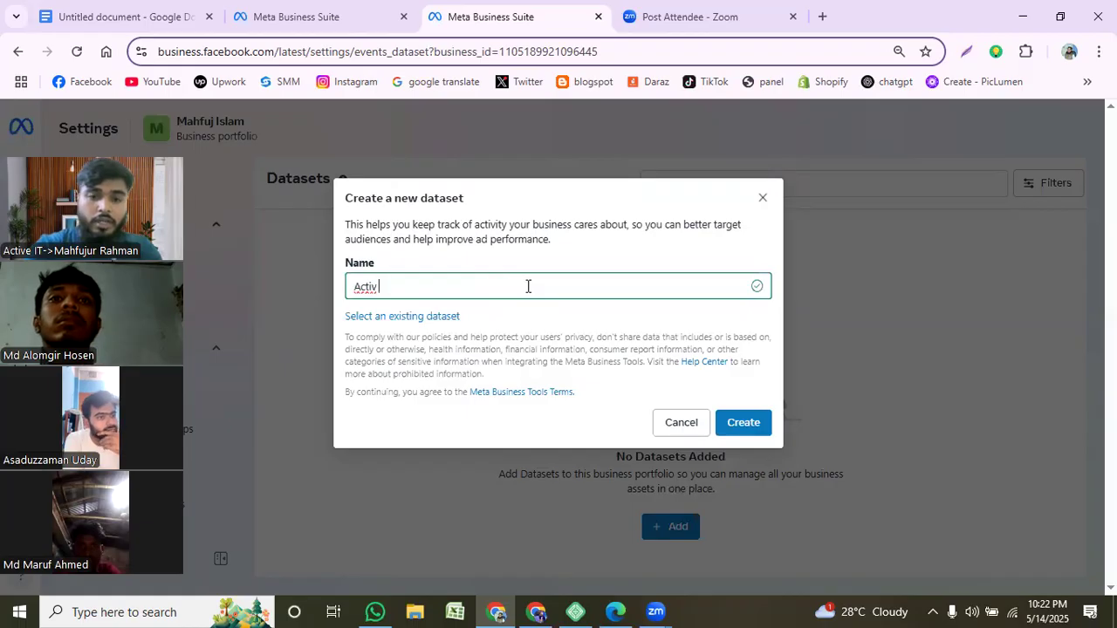
pyautogui.write('e it')
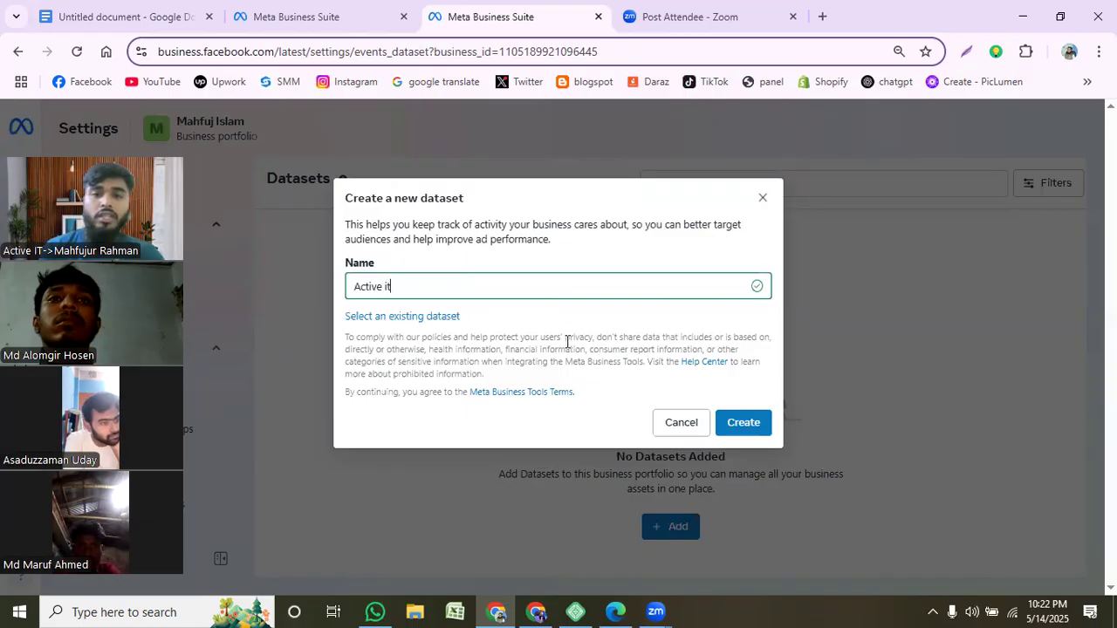
pyautogui.click(730, 422)
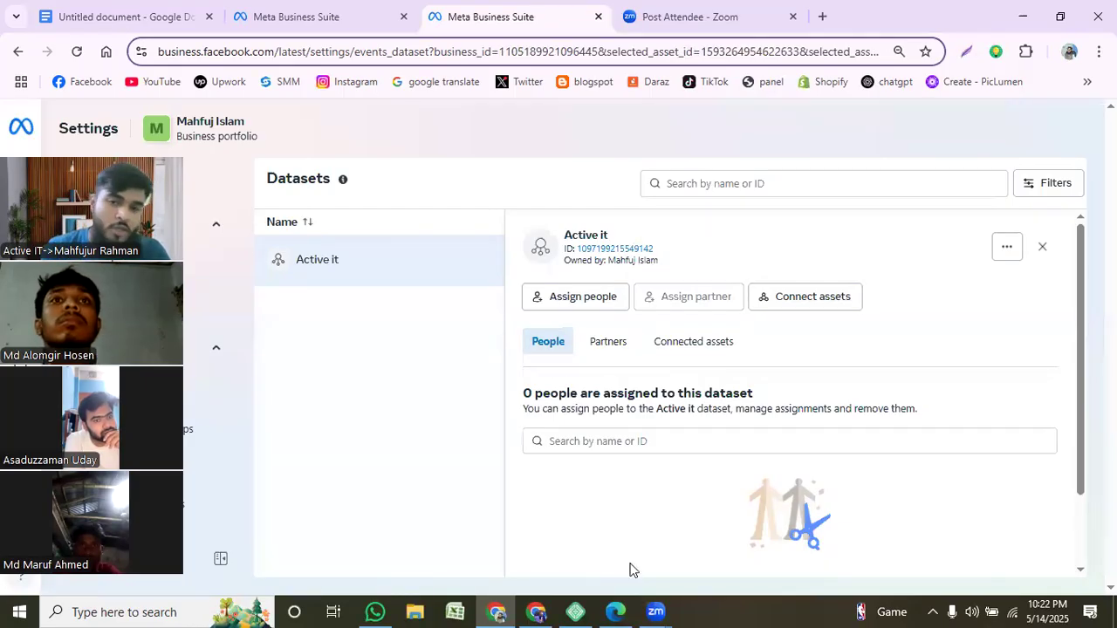
# - Switch to Microsoft Edge and show the PixelYourSite dashboard of the WordPress site
pyautogui.click(616, 611)
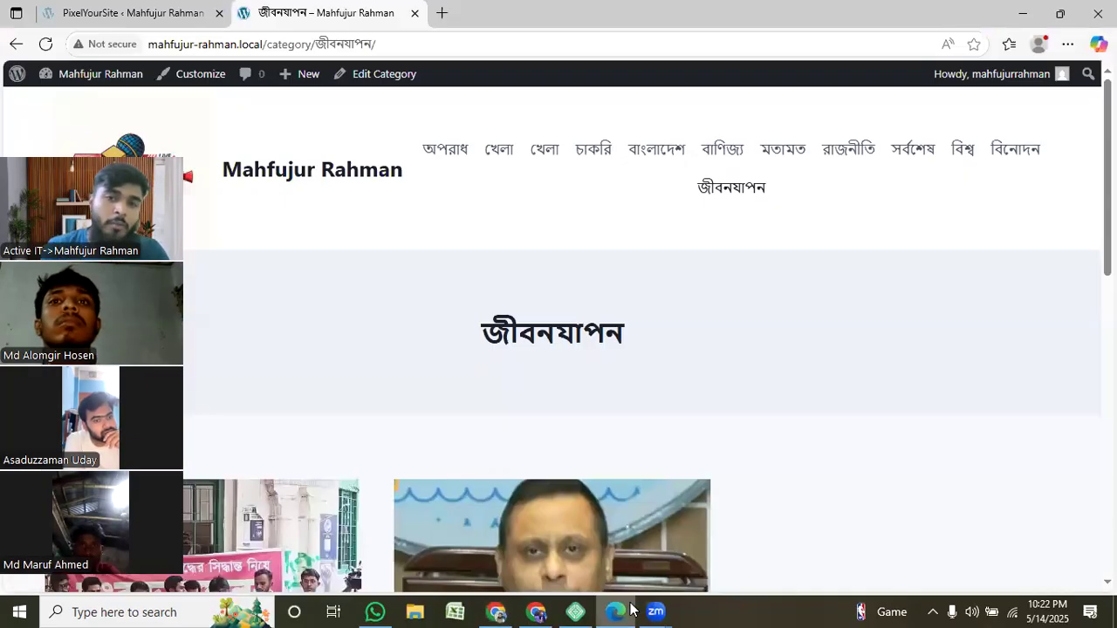
pyautogui.click(112, 15)
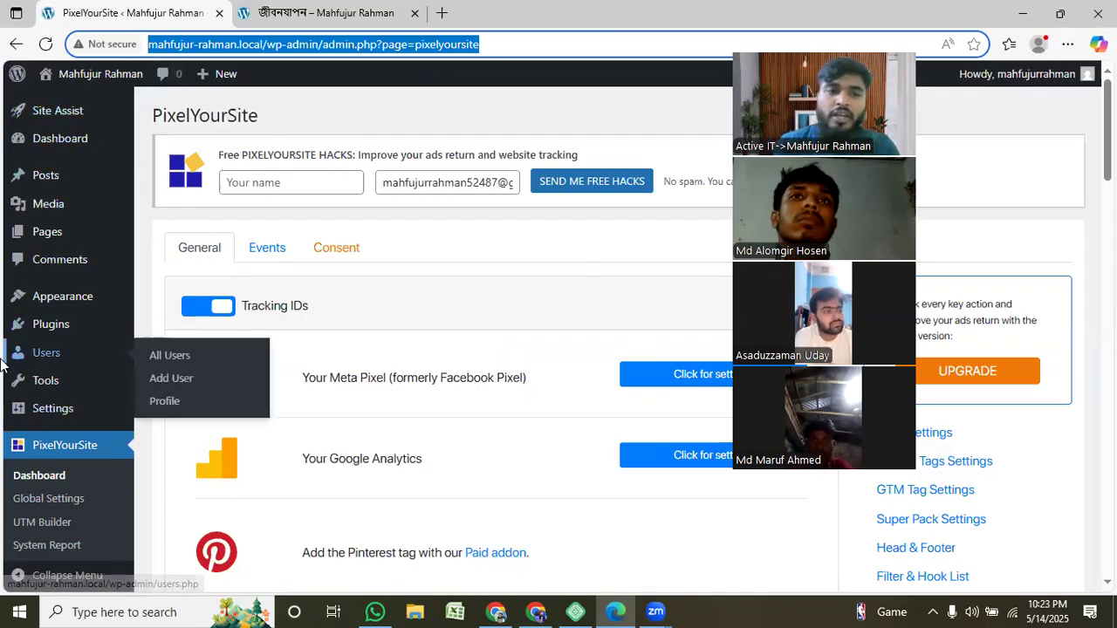
# - Open the Theme File Editor of the WordPress site for the active Kadence theme
pyautogui.moveTo(39, 315)
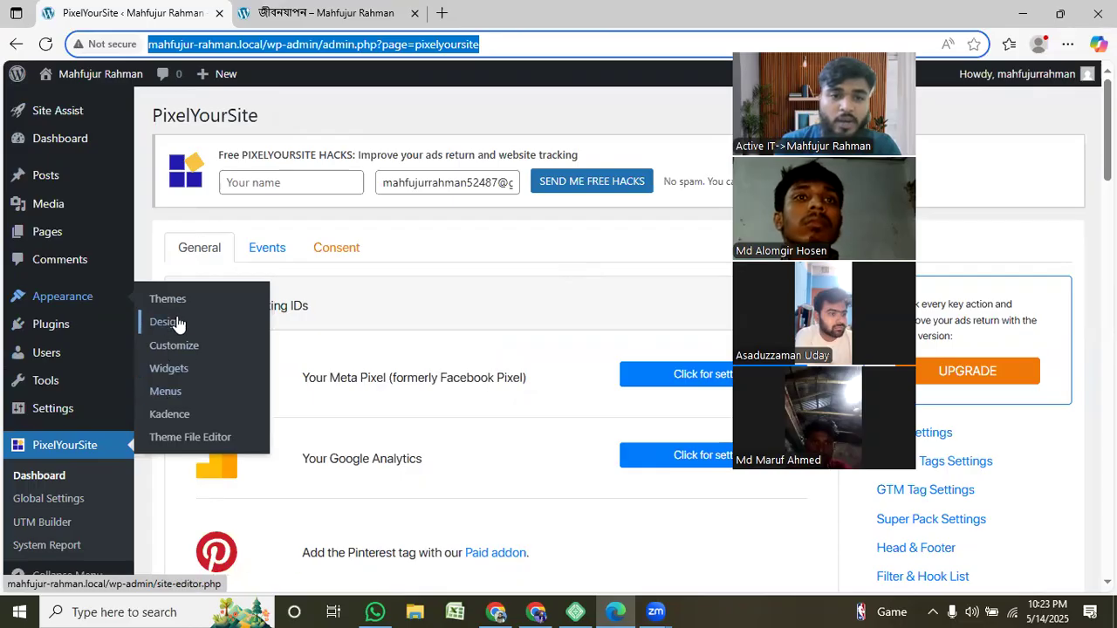
pyautogui.click(217, 439)
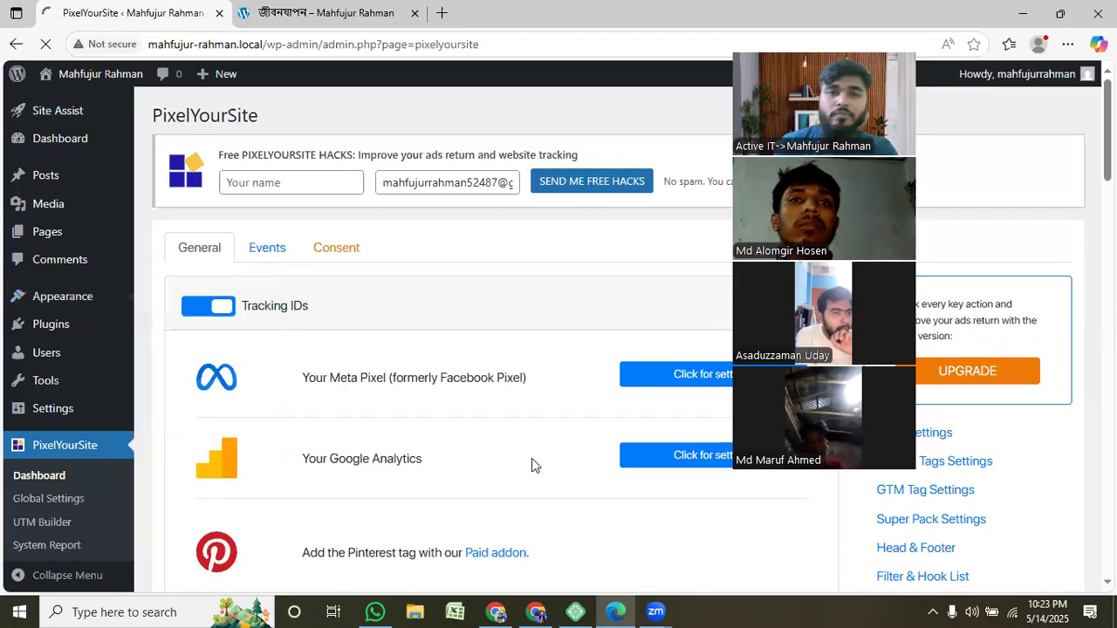
pyautogui.moveTo(850, 41); pyautogui.dragTo(156, 14)
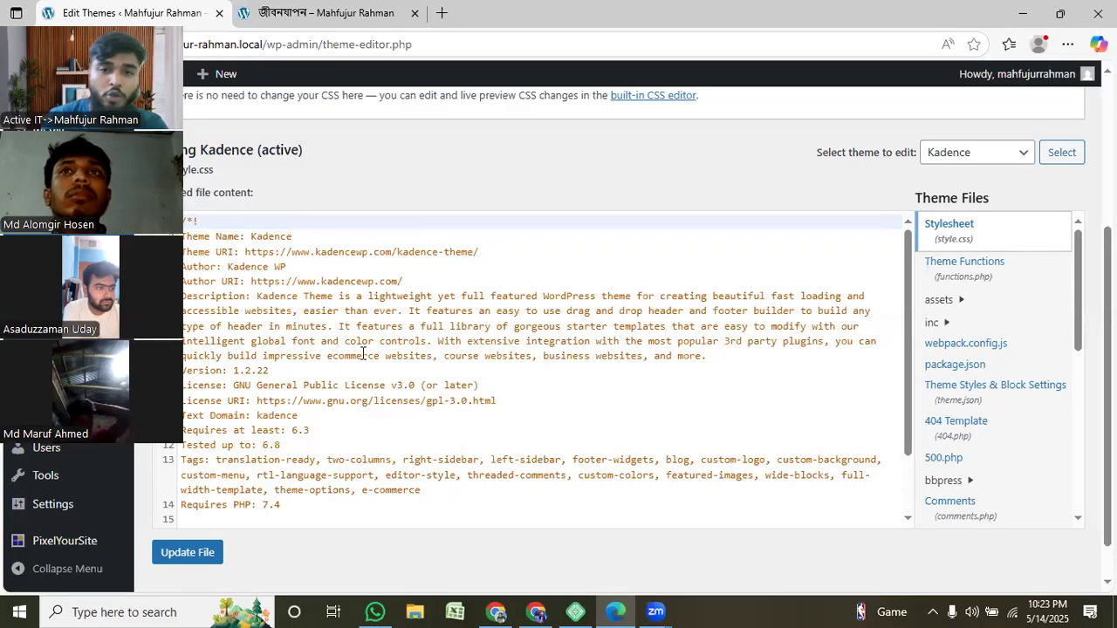
# - Open the Theme Header file (header.php) from the theme files and locate its <head> section
pyautogui.scroll(-2, 363, 352)
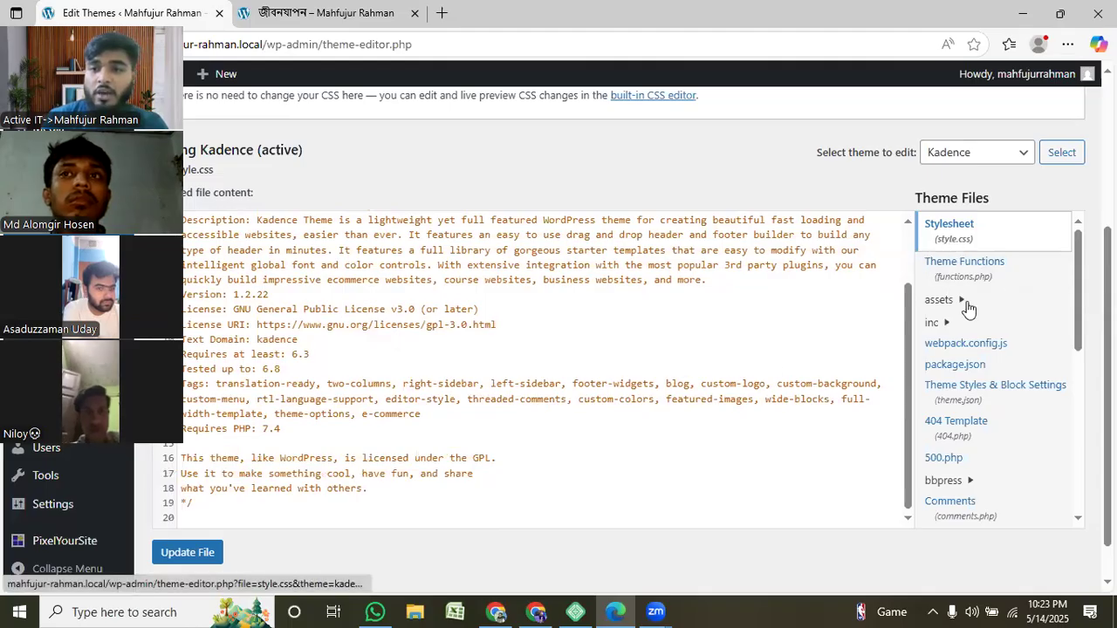
pyautogui.scroll(-1, 984, 280)
pyautogui.scroll(1, 986, 293)
pyautogui.scroll(-2, 987, 327)
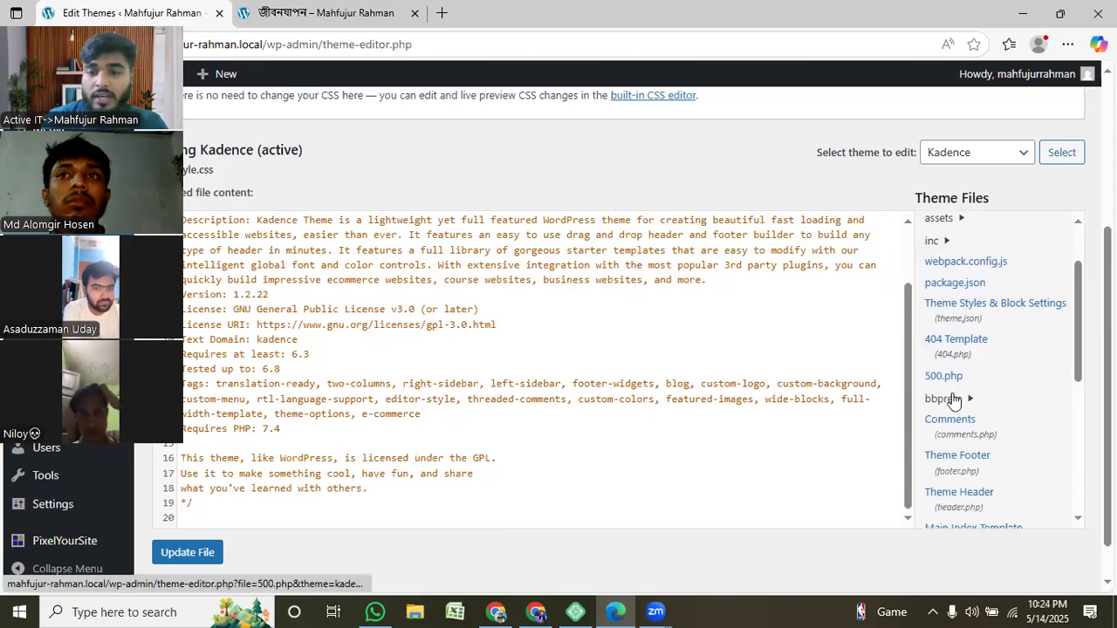
pyautogui.scroll(-2, 993, 445)
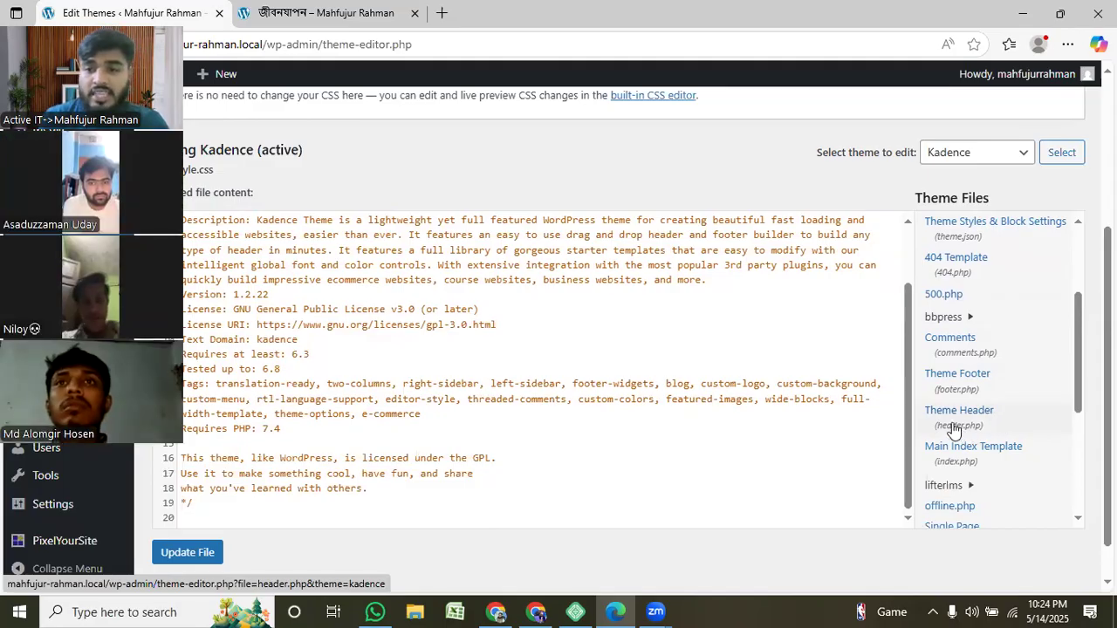
pyautogui.click(998, 422)
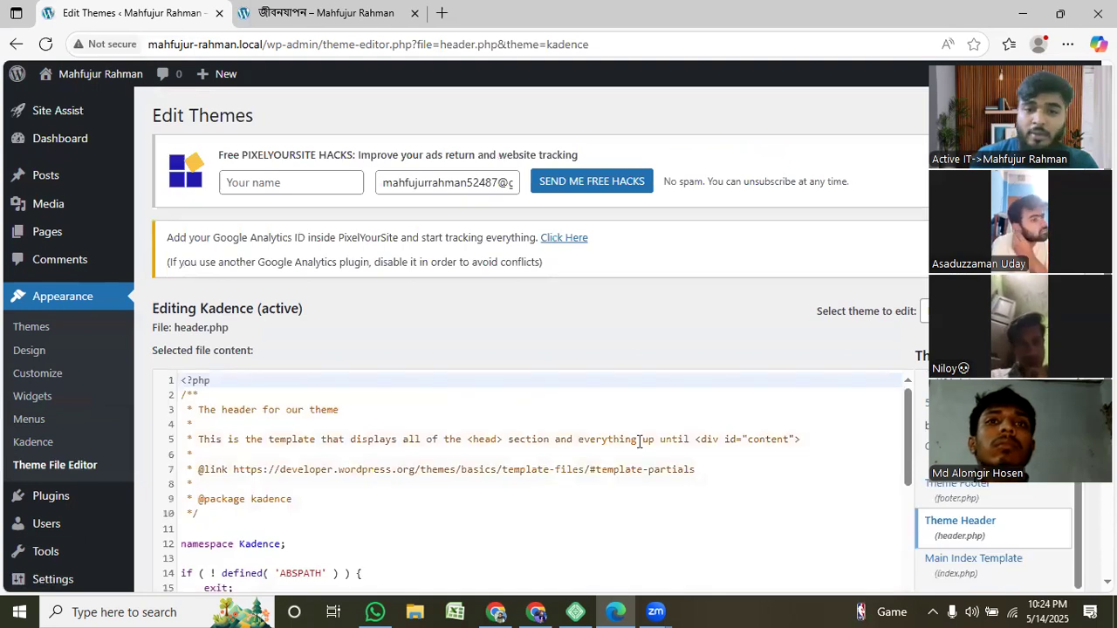
pyautogui.scroll(-3, 640, 442)
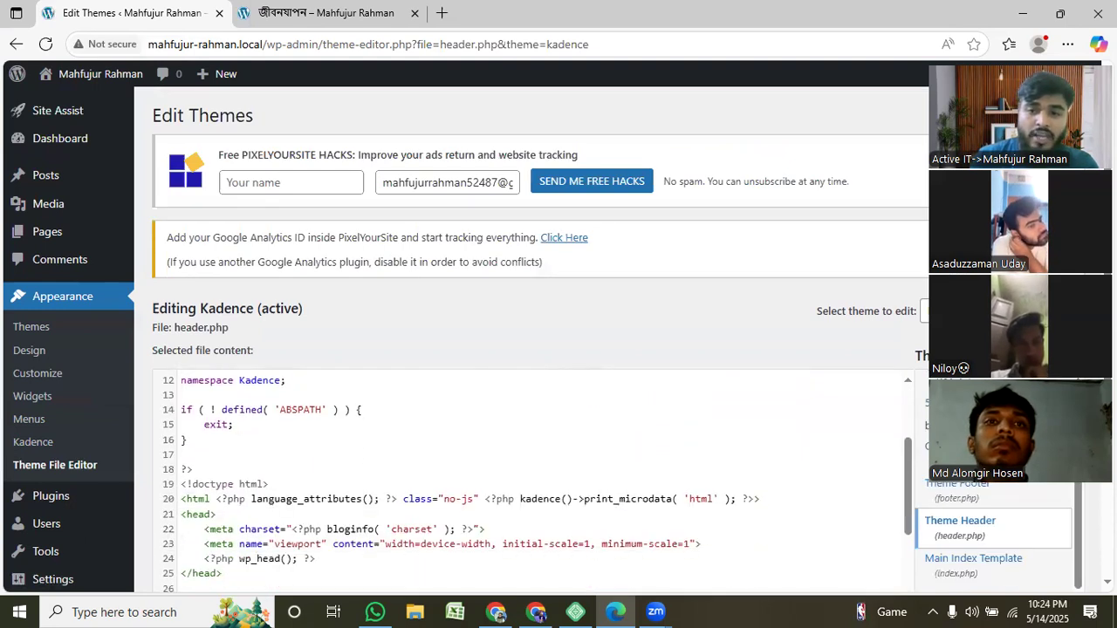
pyautogui.scroll(-1, 995, 532)
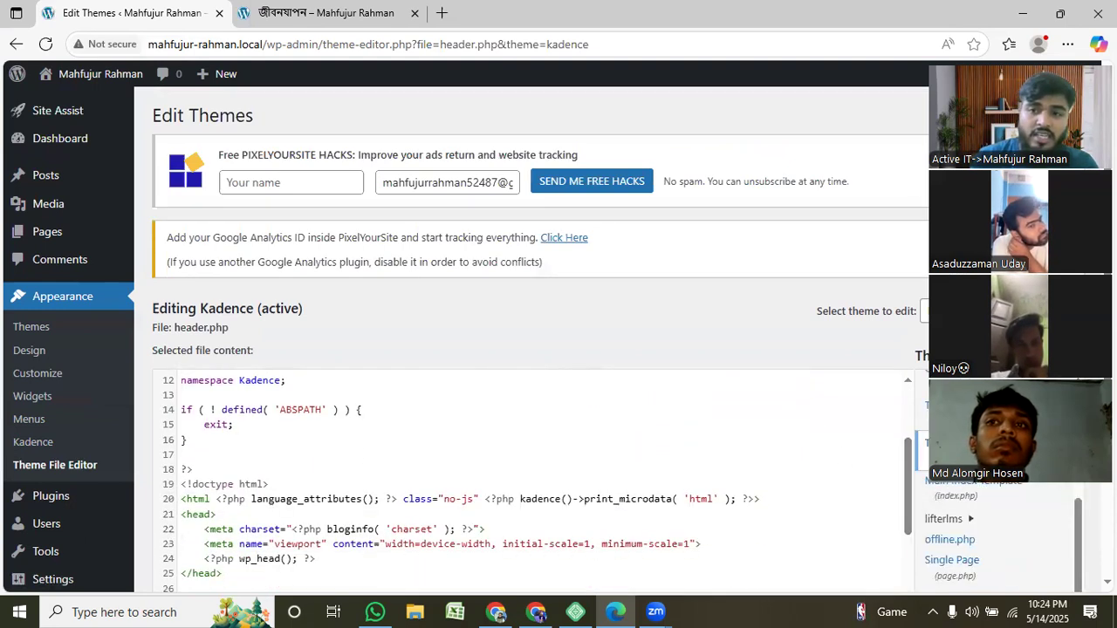
pyautogui.scroll(-2, 623, 287)
pyautogui.scroll(-4, 453, 341)
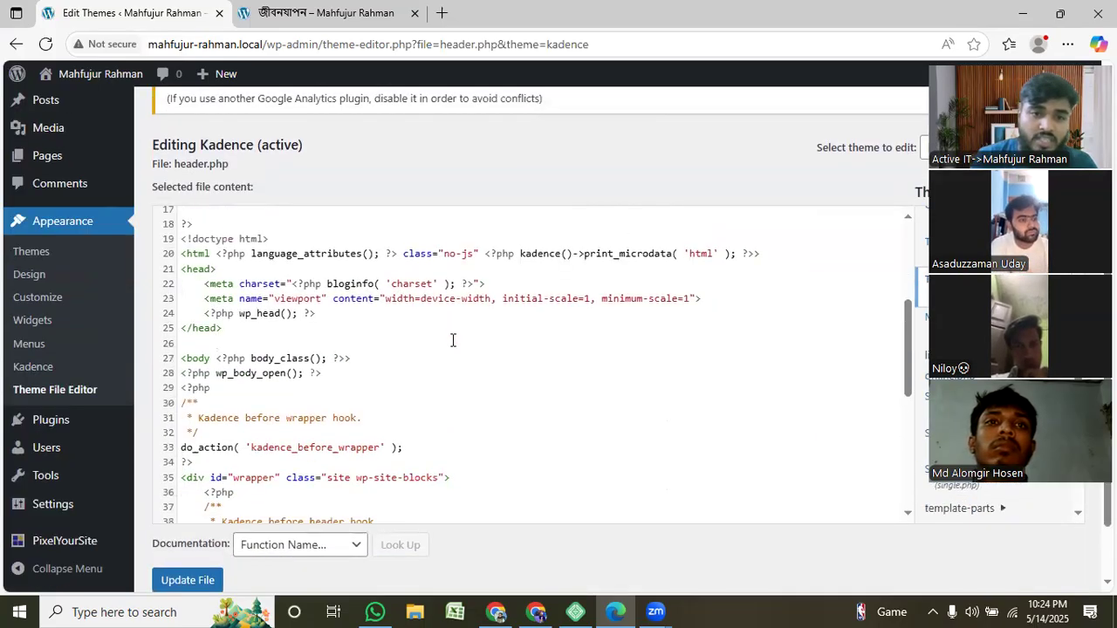
pyautogui.scroll(3, 408, 340)
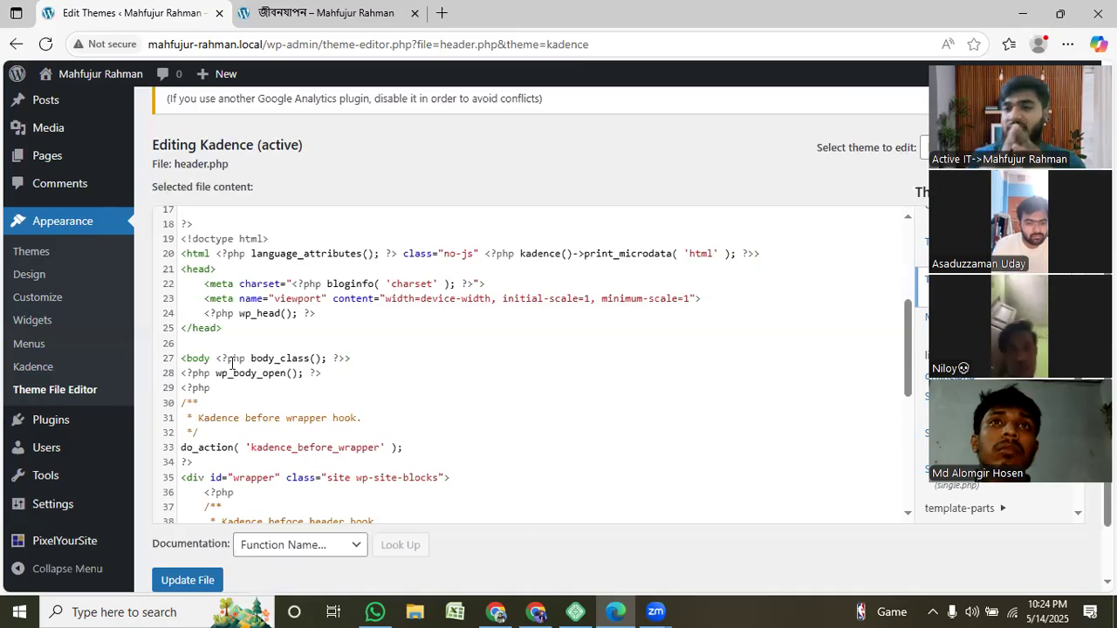
# - Switch to Chrome and open the "Active it" dataset in Events Manager
pyautogui.click(530, 612)
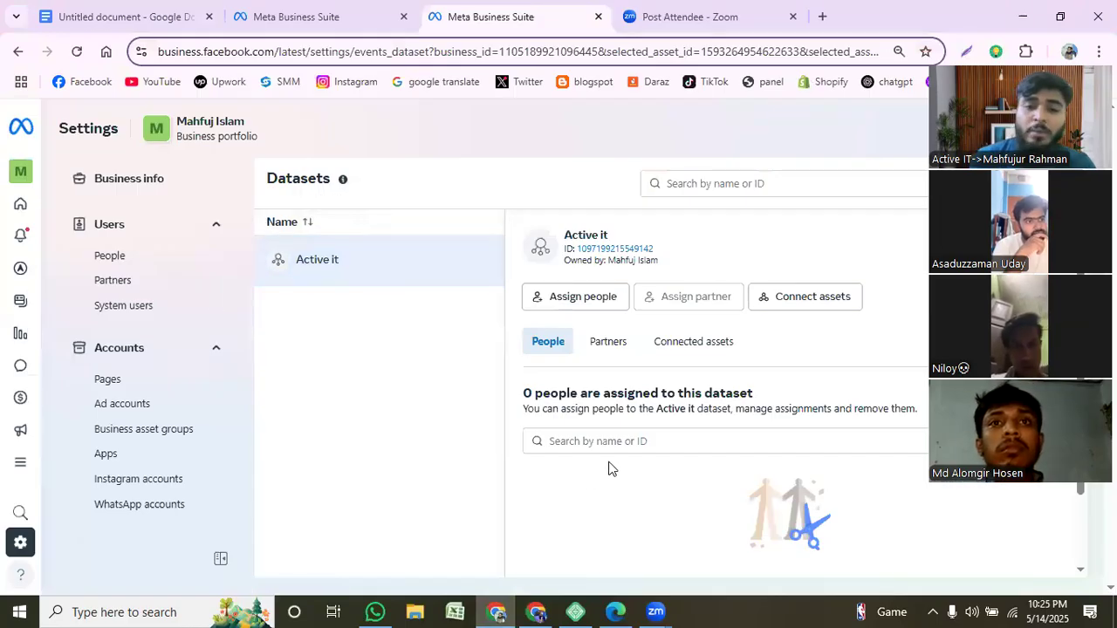
pyautogui.scroll(-1, 623, 349)
pyautogui.scroll(1, 623, 352)
pyautogui.click(614, 351)
pyautogui.scroll(-1, 717, 457)
pyautogui.scroll(1, 717, 456)
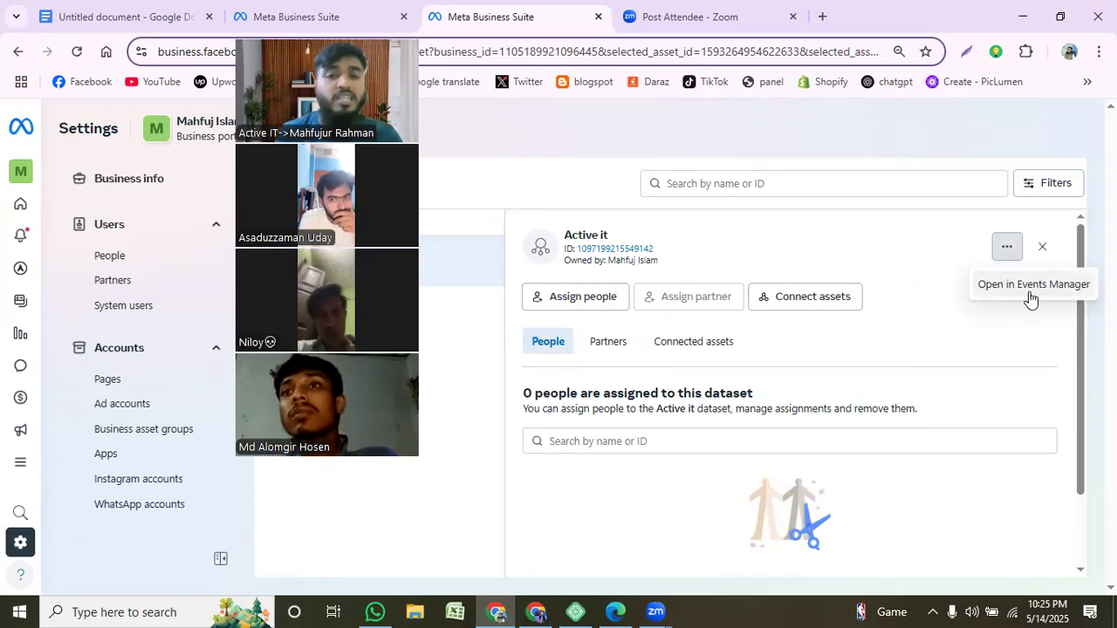
pyautogui.click(1029, 292)
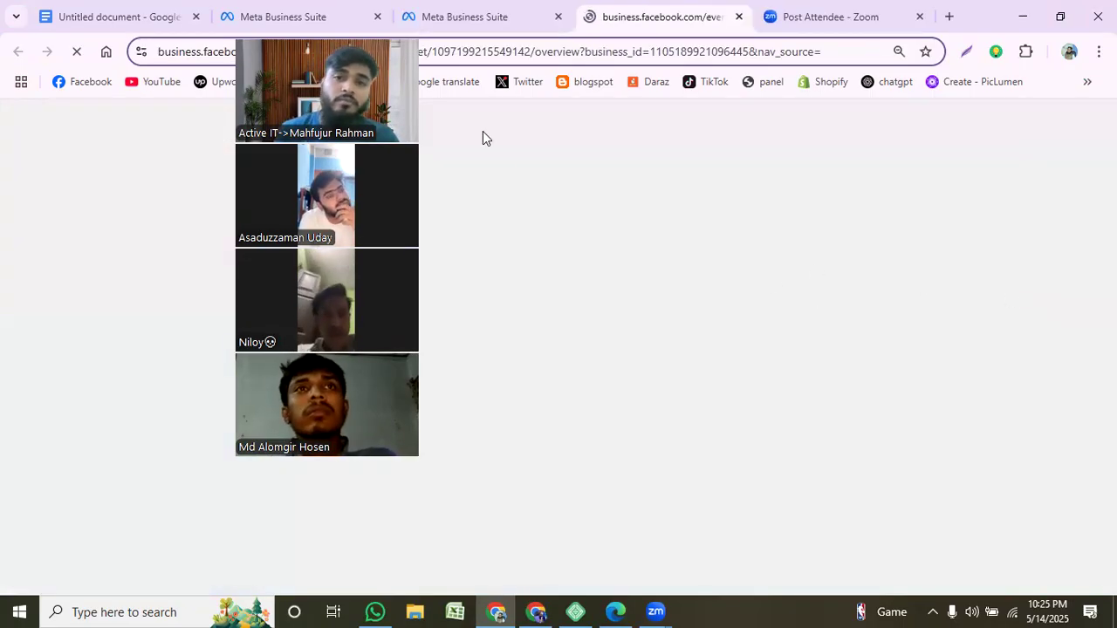
pyautogui.moveTo(418, 66); pyautogui.dragTo(181, 39)
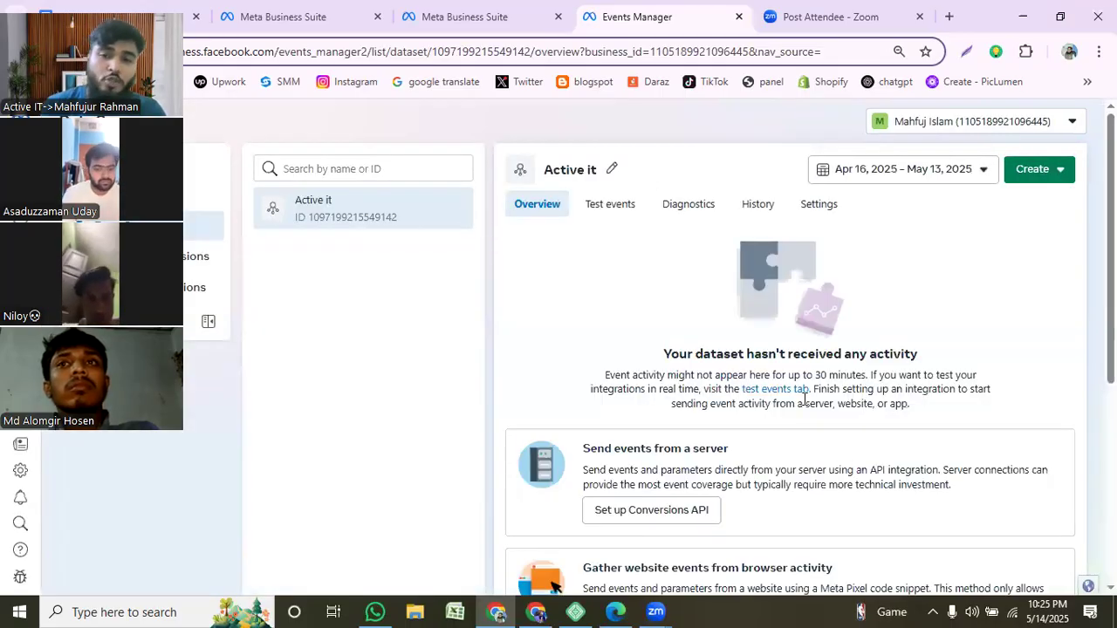
# - Start the Meta Pixel setup with manual code installation and copy the pixel base code
pyautogui.scroll(-2, 805, 399)
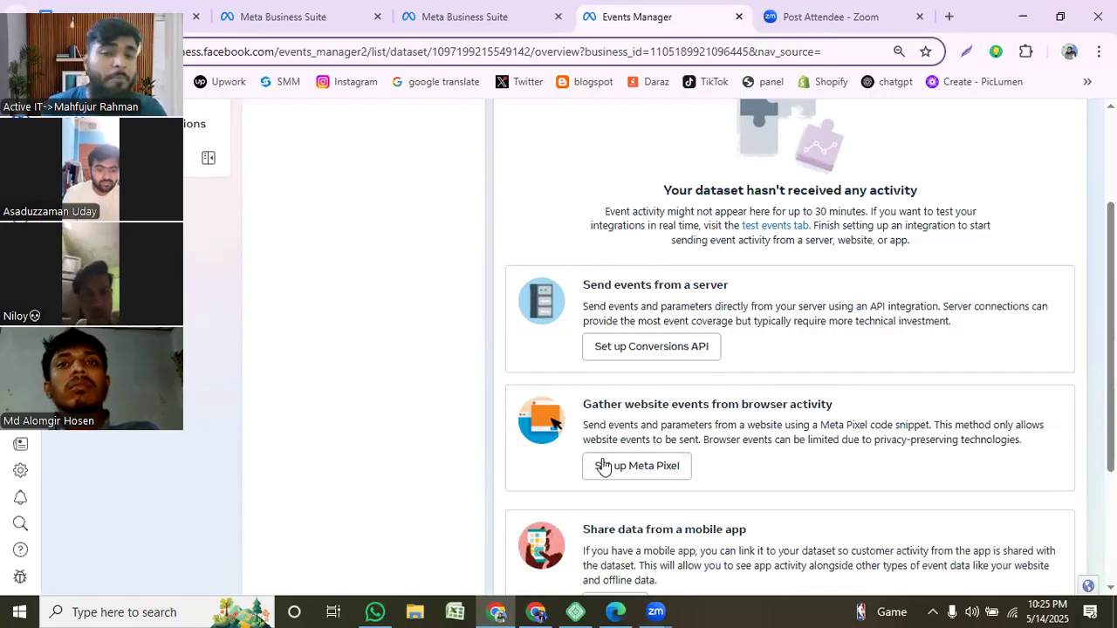
pyautogui.click(657, 469)
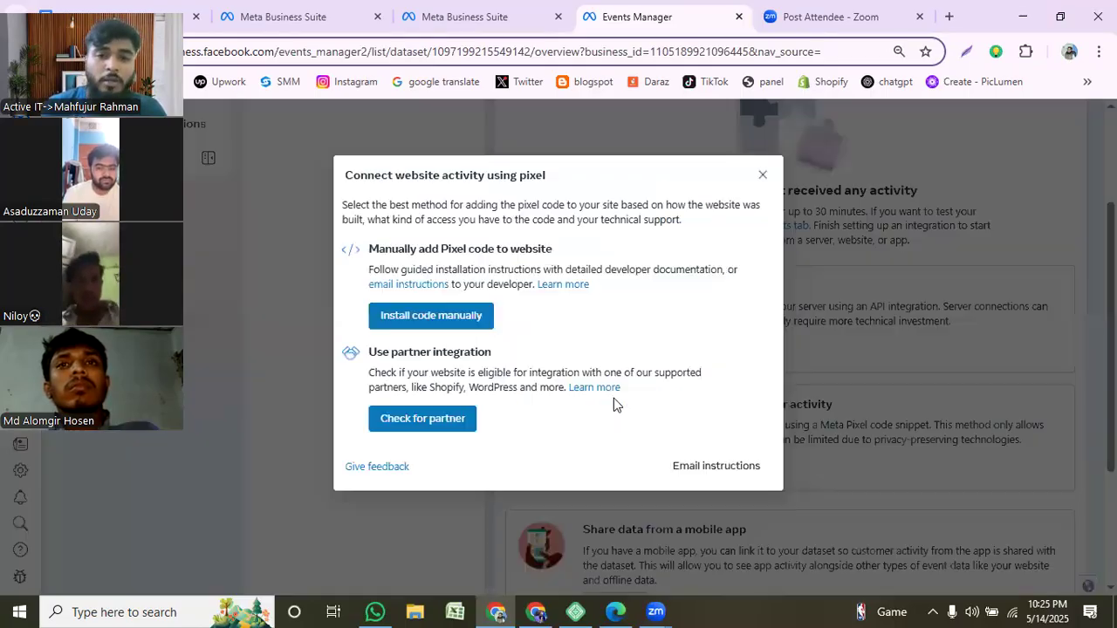
pyautogui.click(446, 320)
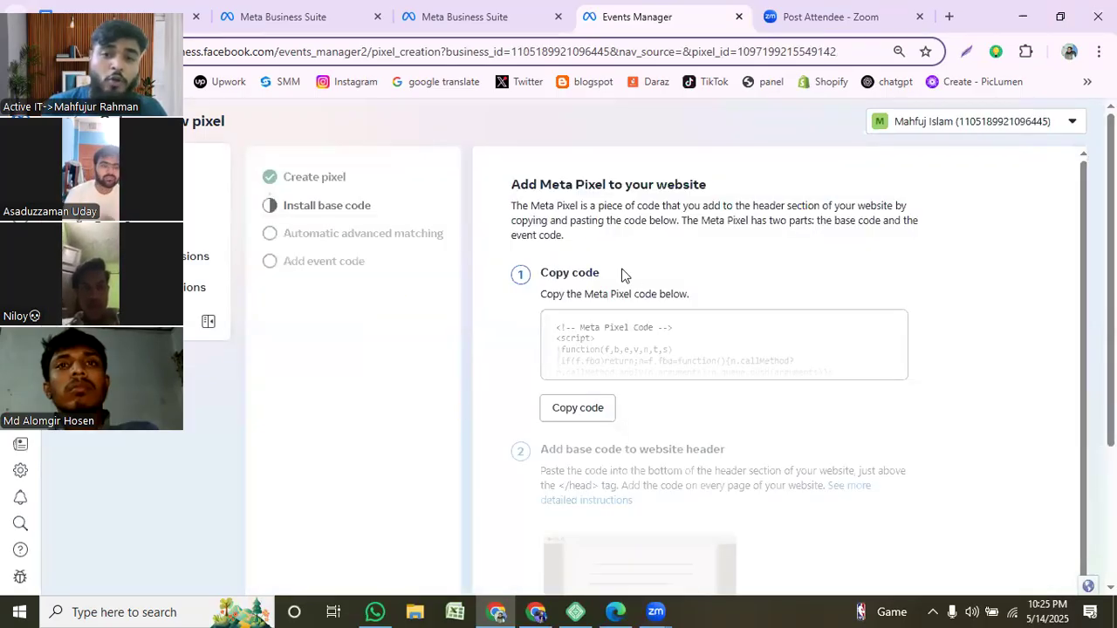
pyautogui.scroll(-1, 941, 357)
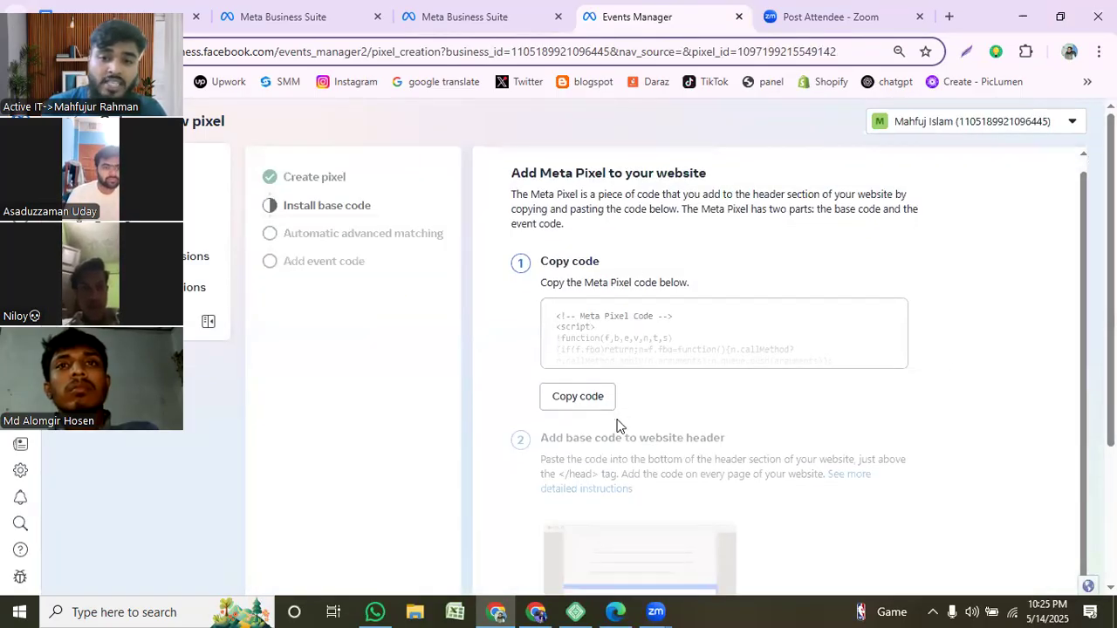
pyautogui.click(580, 403)
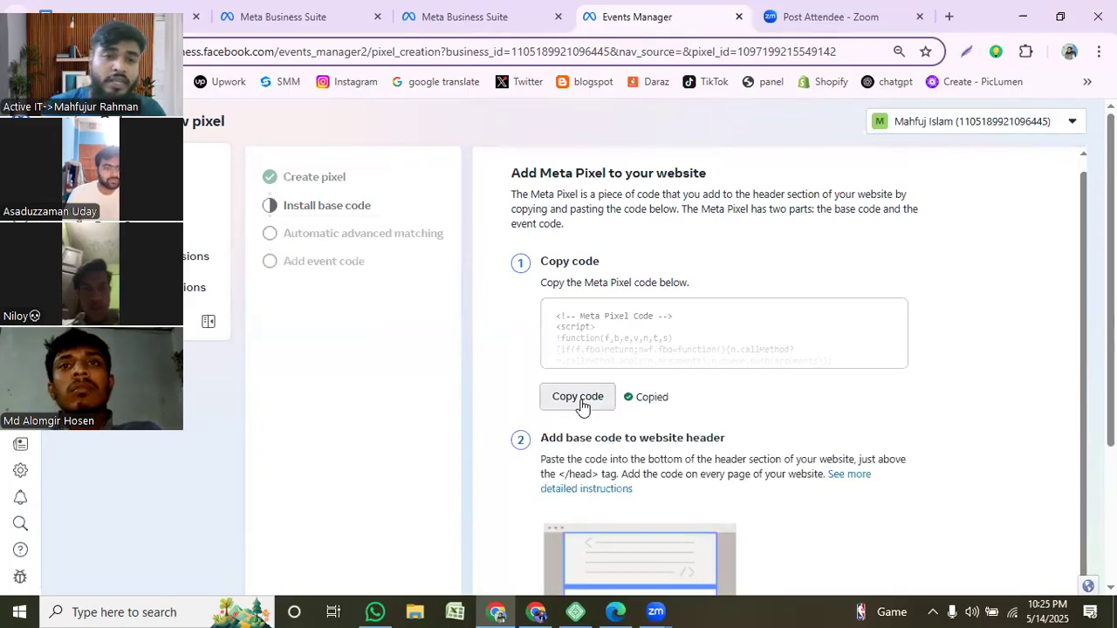
# - Switch to Microsoft Edge and paste the copied Meta Pixel code on new lines just below the opening <head> tag in header.php
pyautogui.click(615, 612)
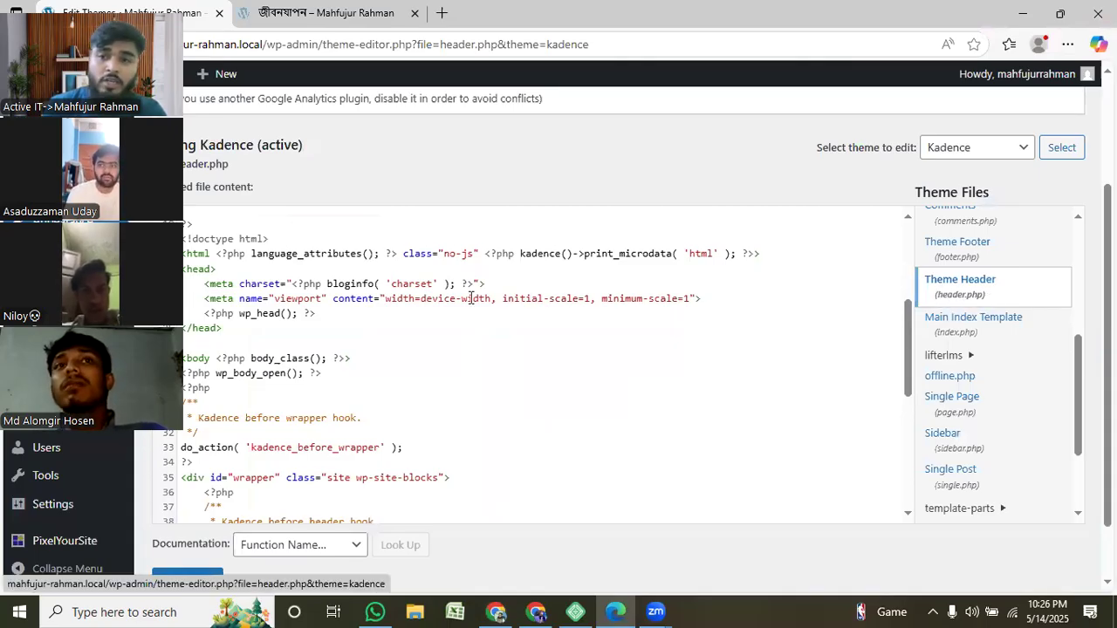
pyautogui.click(232, 328)
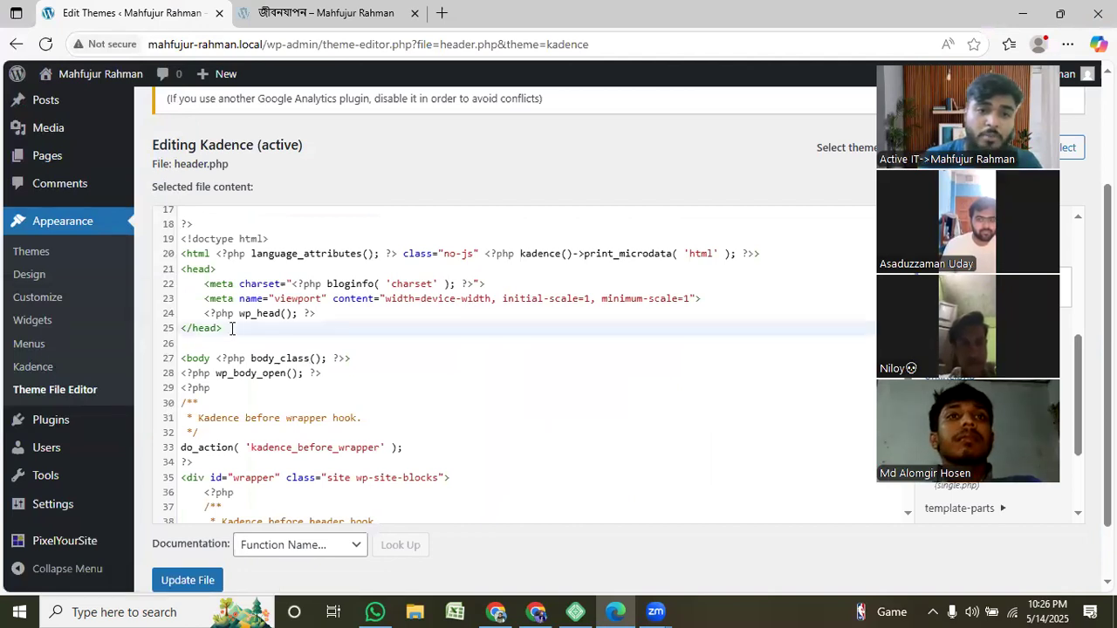
pyautogui.click(213, 270)
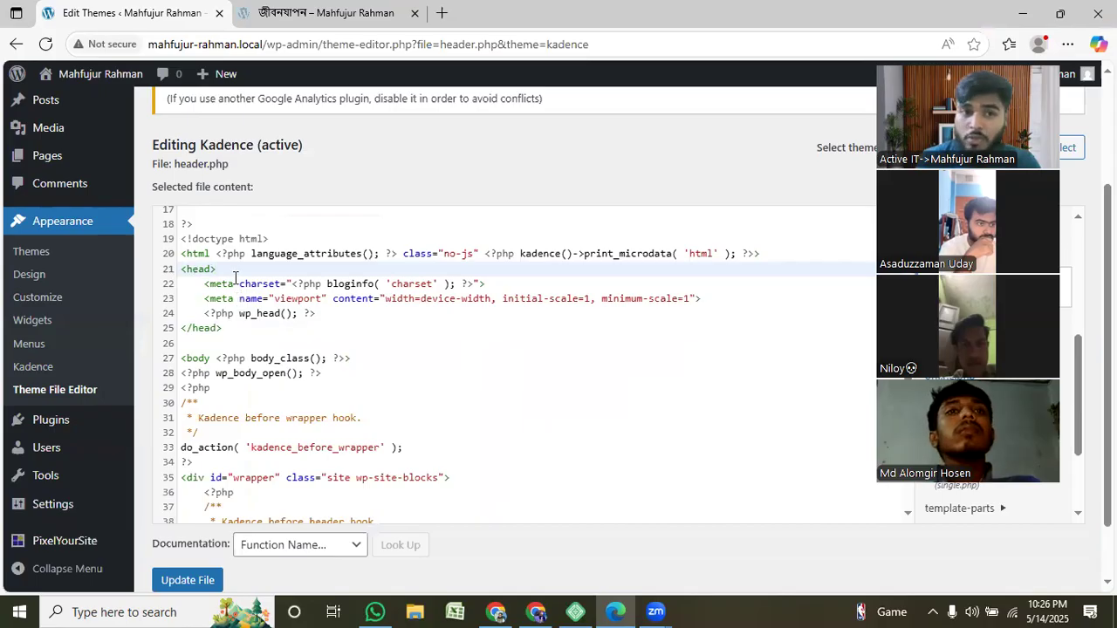
pyautogui.press('Return')
pyautogui.press('Return')
pyautogui.press('Return')
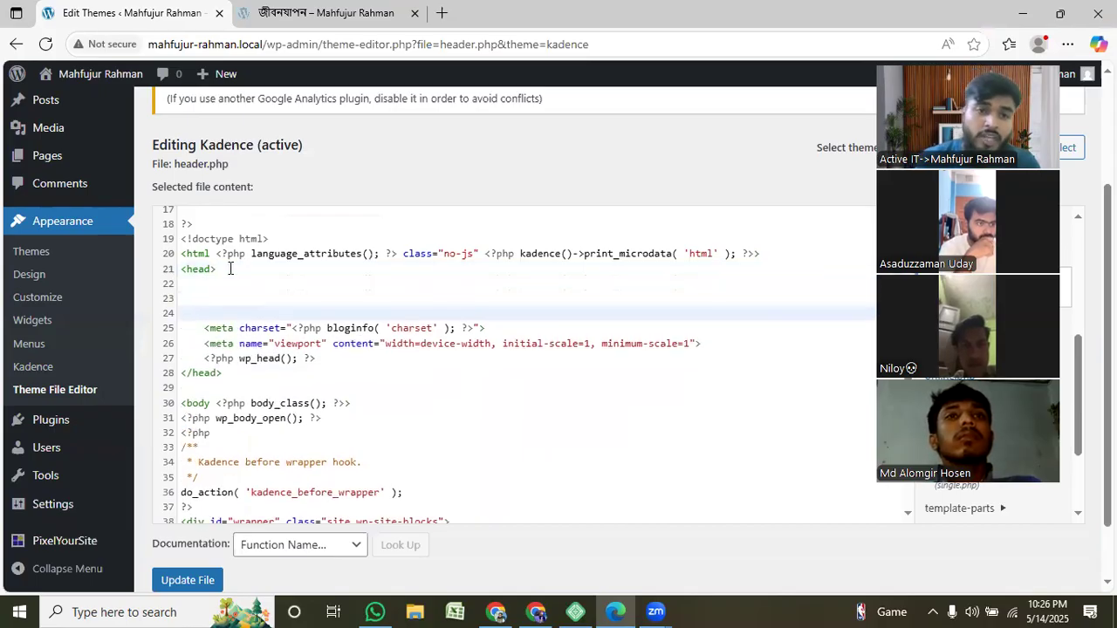
pyautogui.click(193, 298)
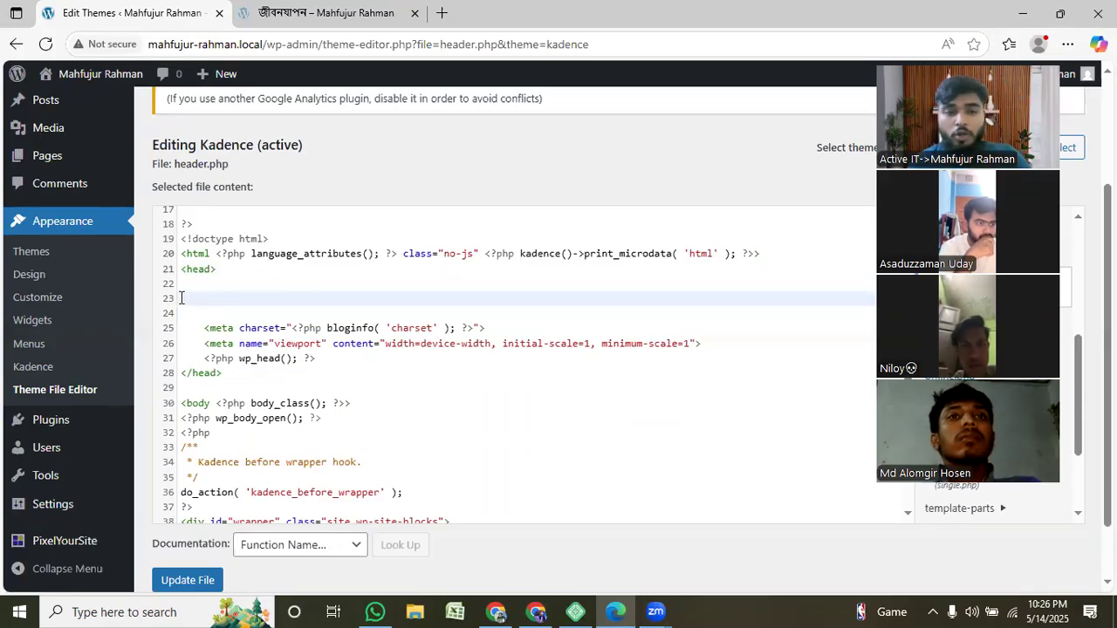
pyautogui.hotkey('ctrl', 'v')
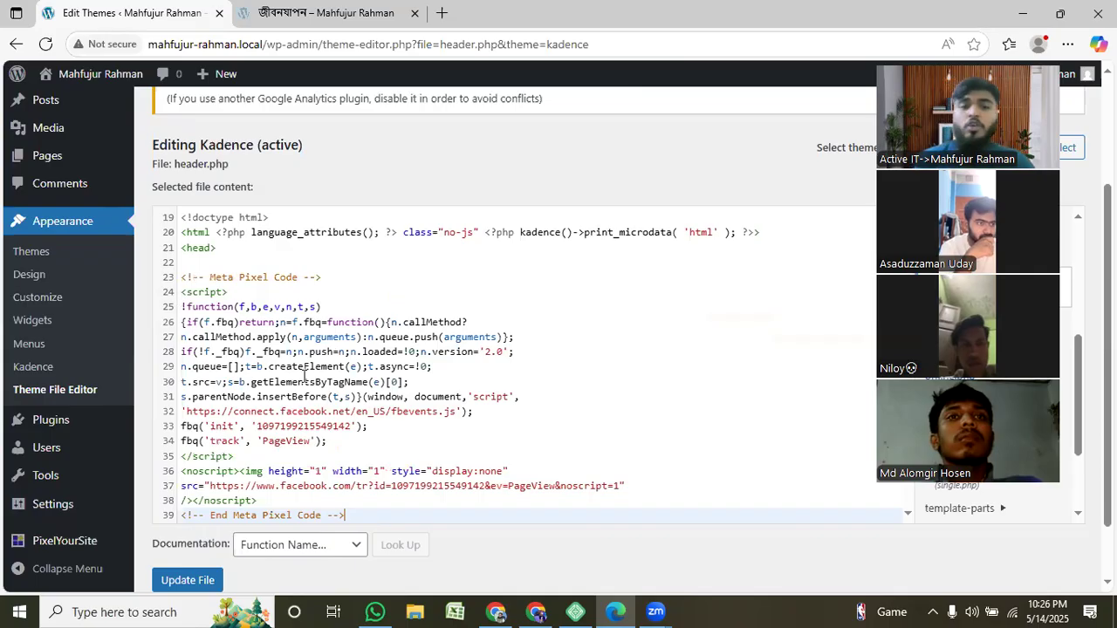
# - Update the header.php file to save the inserted pixel code
pyautogui.scroll(-2, 438, 423)
pyautogui.scroll(-1, 366, 551)
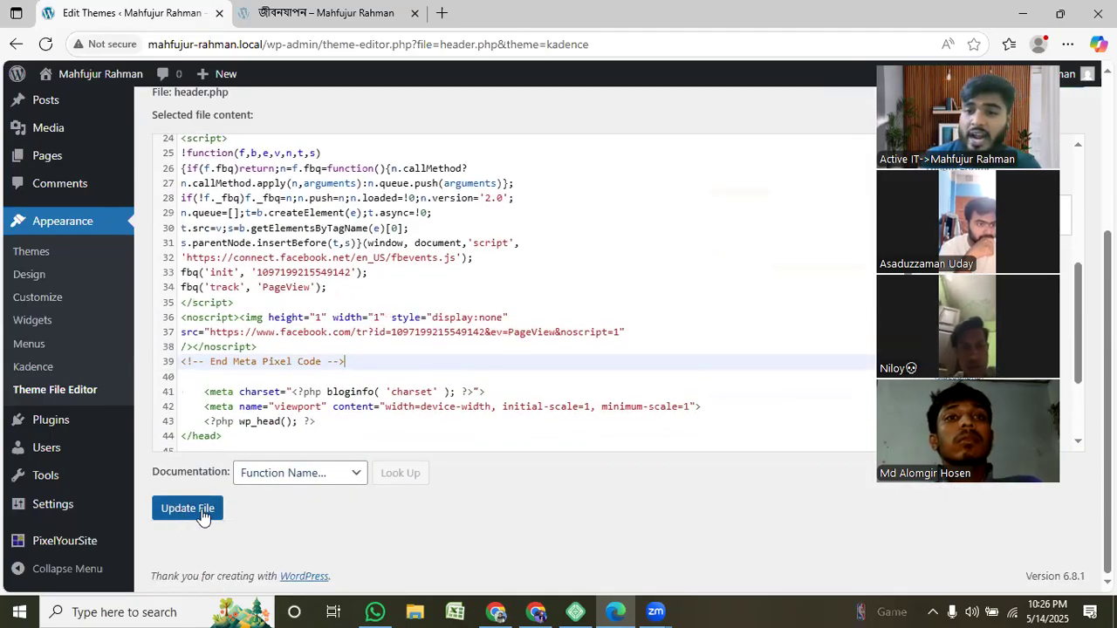
pyautogui.click(192, 513)
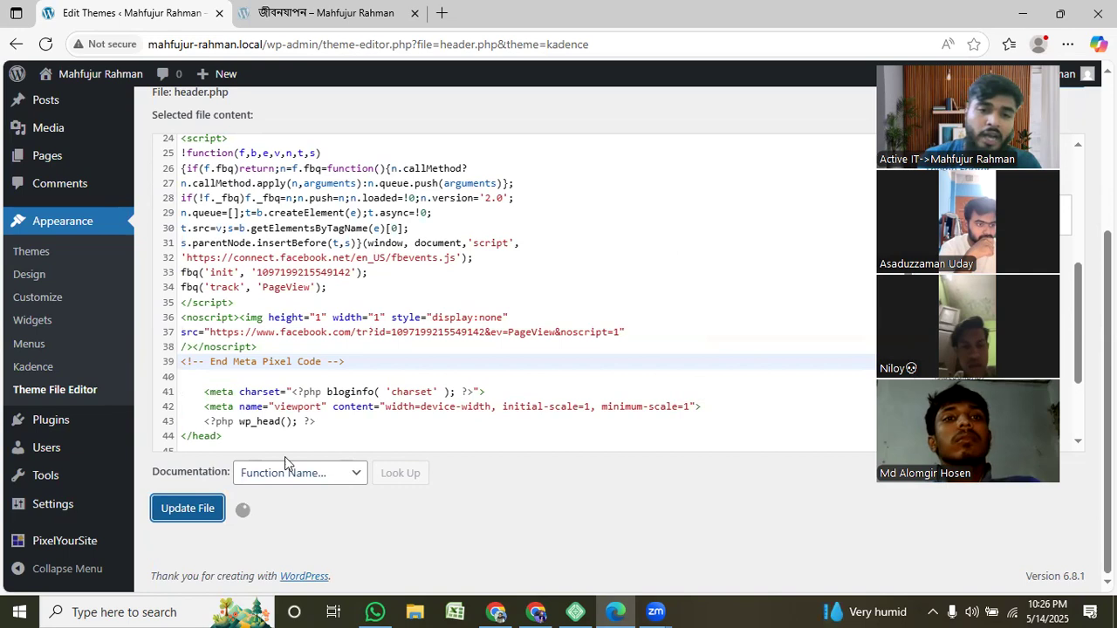
# - Return to Chrome and continue the pixel setup from the base code installation to automatic advanced matching
pyautogui.click(495, 611)
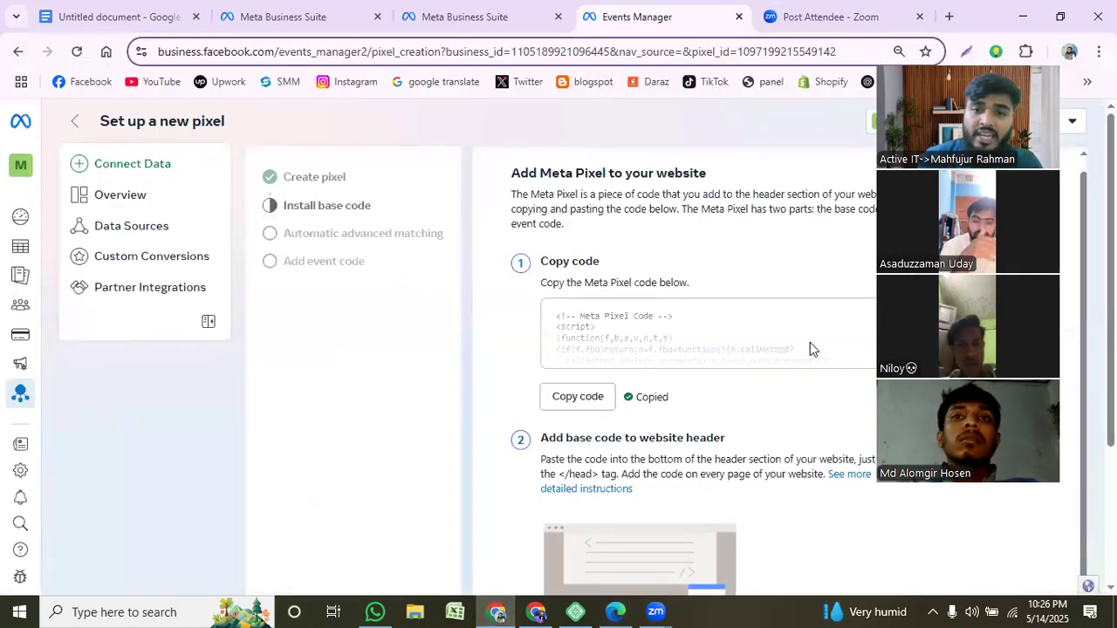
pyautogui.moveTo(925, 343); pyautogui.dragTo(140, 303)
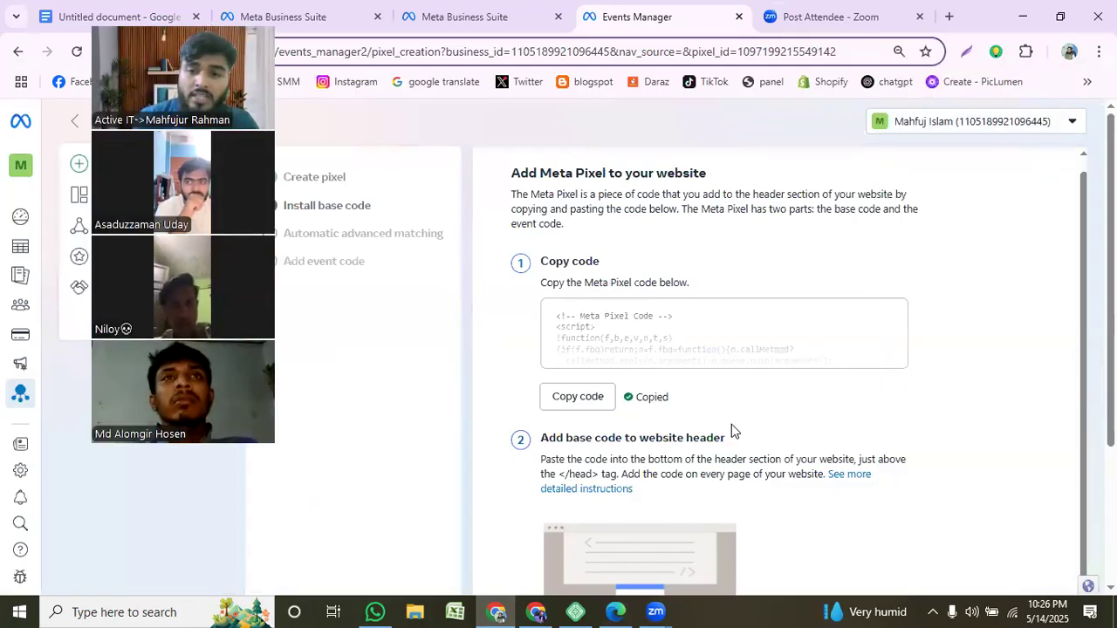
pyautogui.scroll(-3, 786, 480)
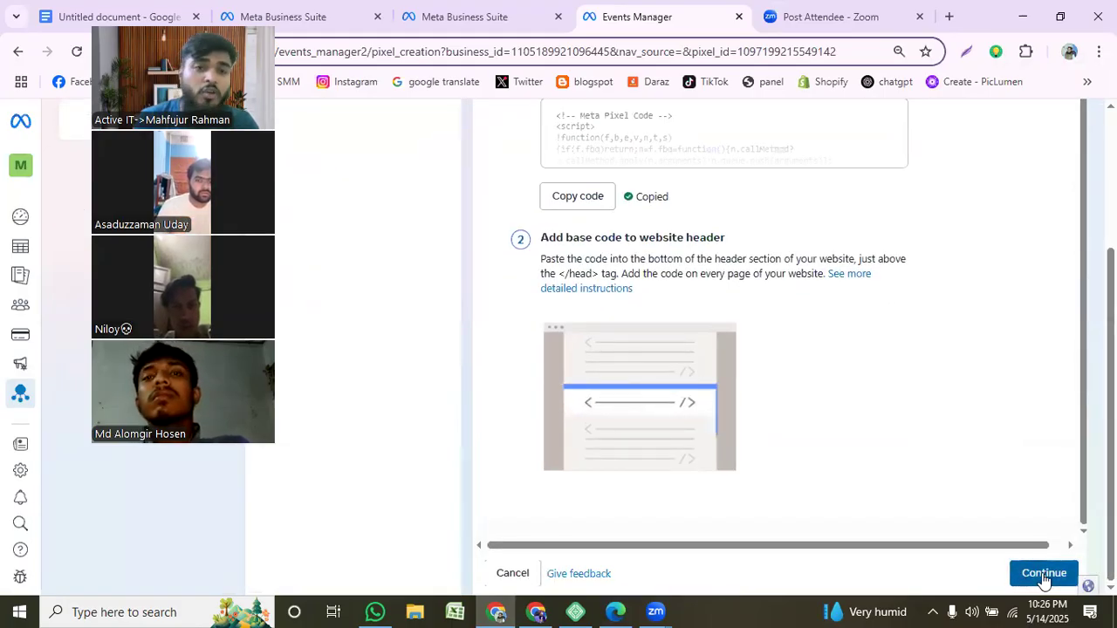
pyautogui.click(1044, 574)
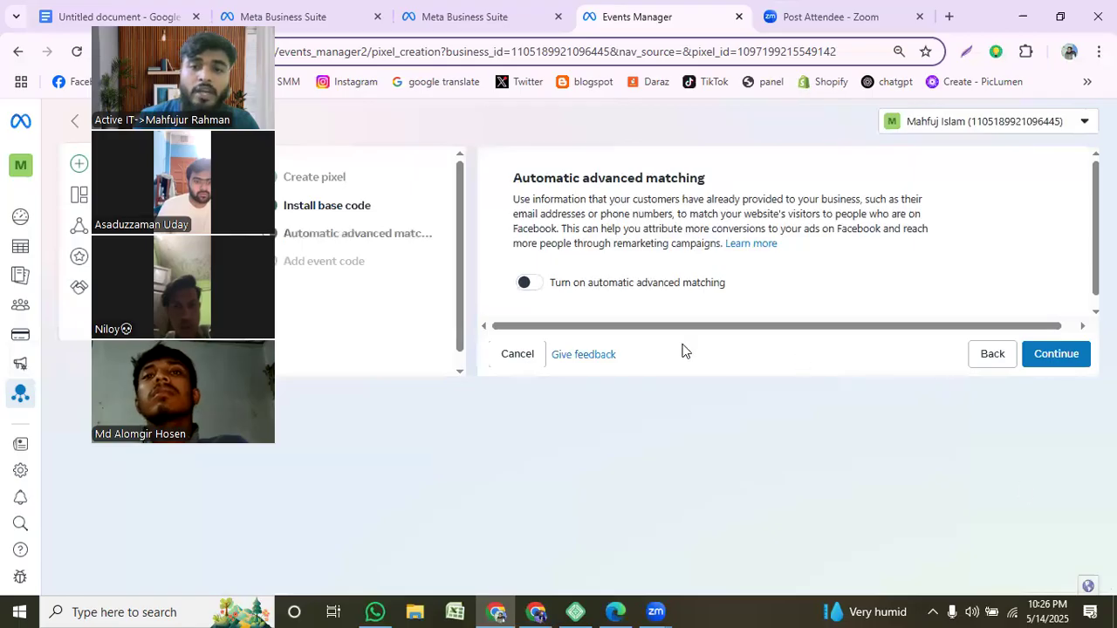
# - Turn automatic advanced matching on, switch it back off, and continue to the Add events stage
pyautogui.click(528, 283)
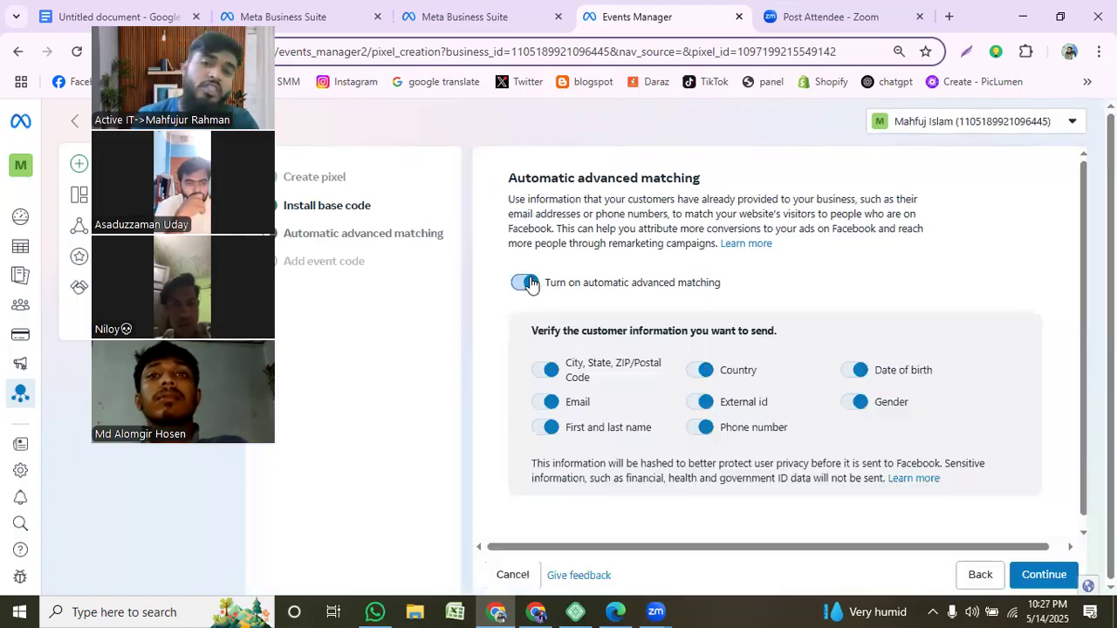
pyautogui.click(529, 283)
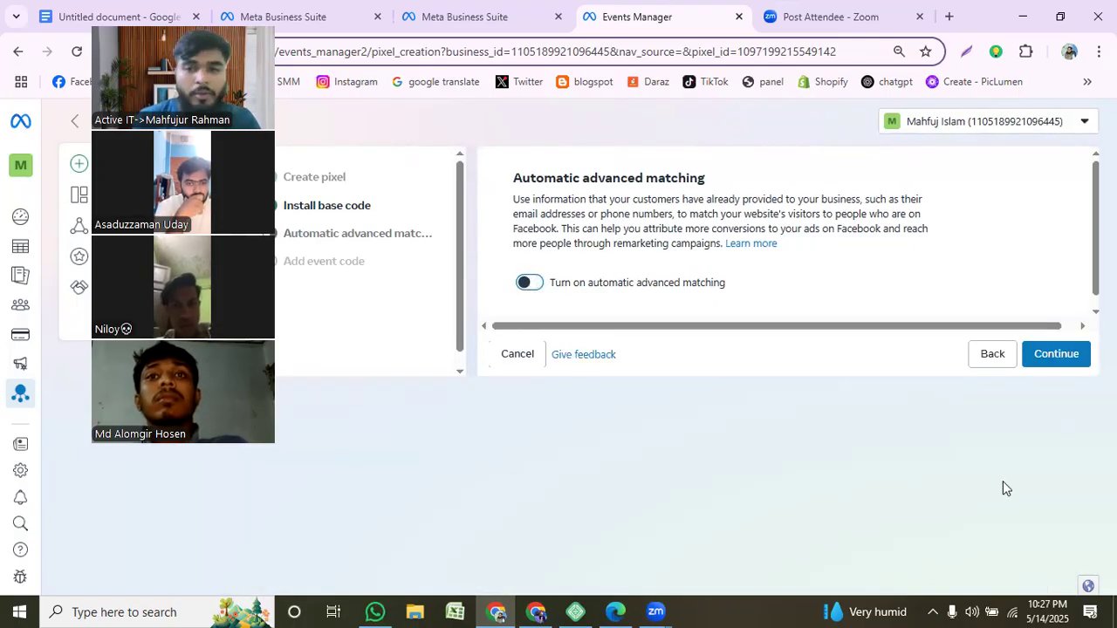
pyautogui.click(1057, 359)
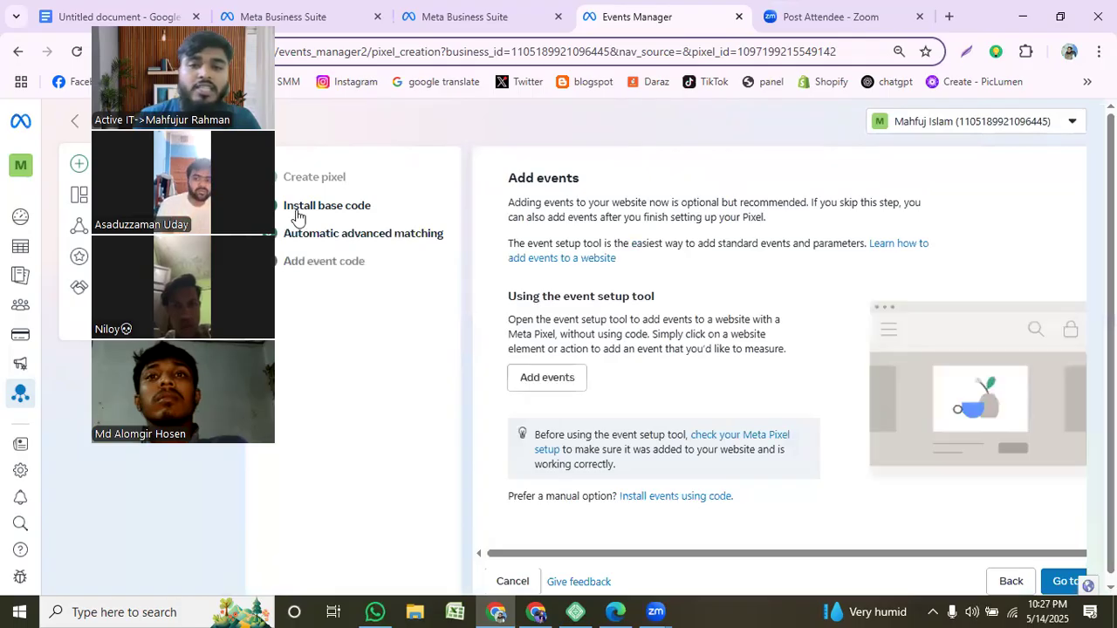
# - Finish the pixel setup at the Add events stage without adding events and go to the dataset overview
pyautogui.moveTo(103, 10); pyautogui.dragTo(11, 1)
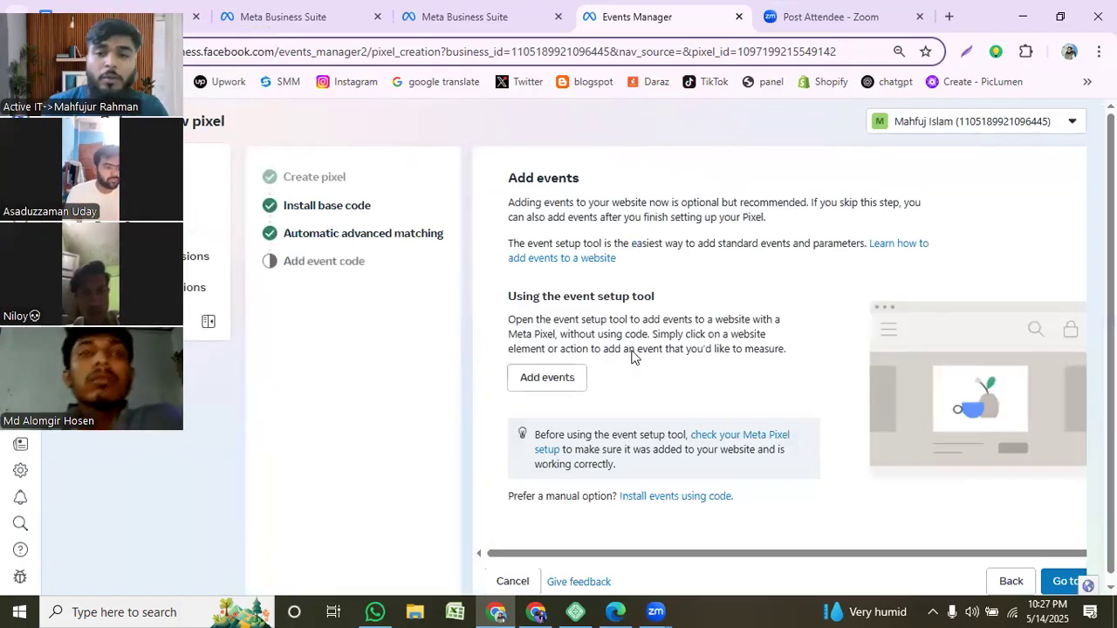
pyautogui.scroll(-1, 1057, 529)
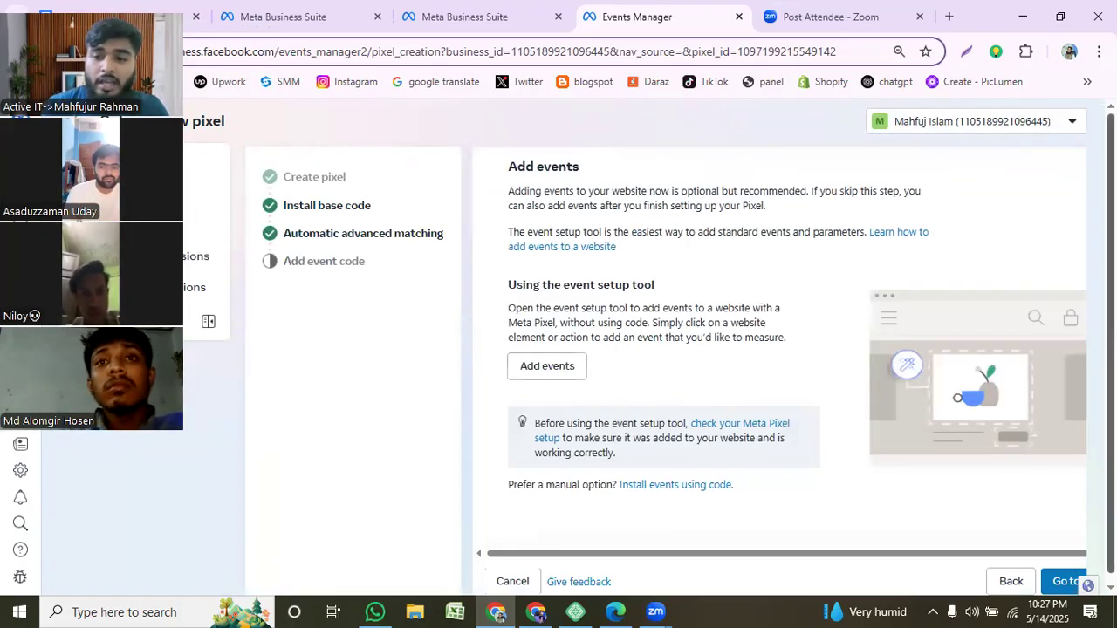
pyautogui.click(1064, 583)
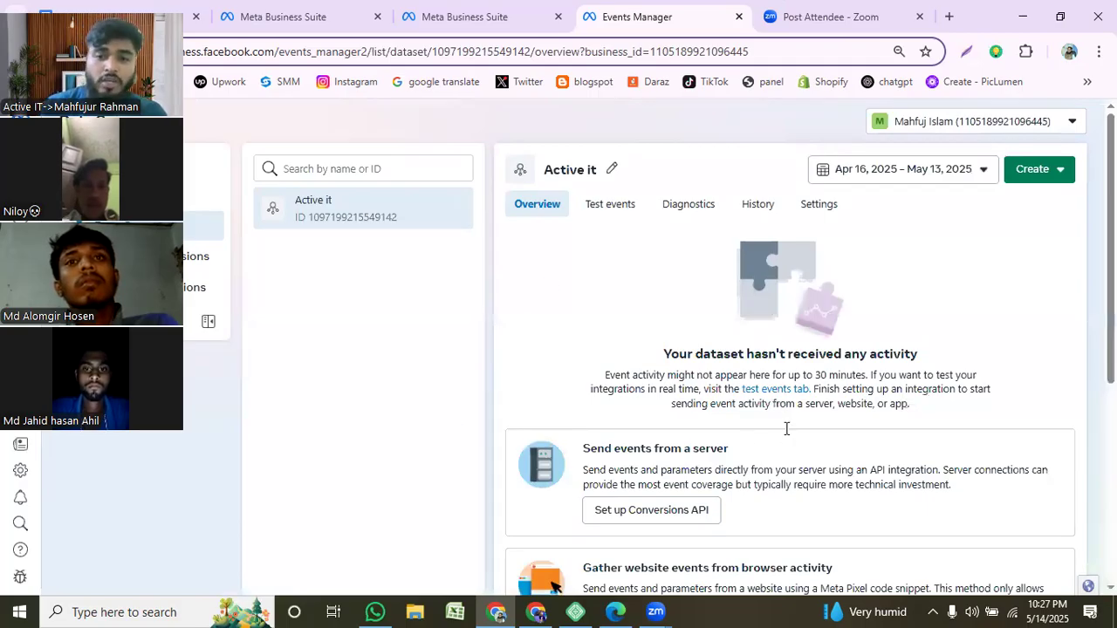
# - Examine the Active it dataset's overview and its options for sending events from a server, website or mobile app
pyautogui.scroll(-2, 786, 428)
pyautogui.scroll(2, 786, 429)
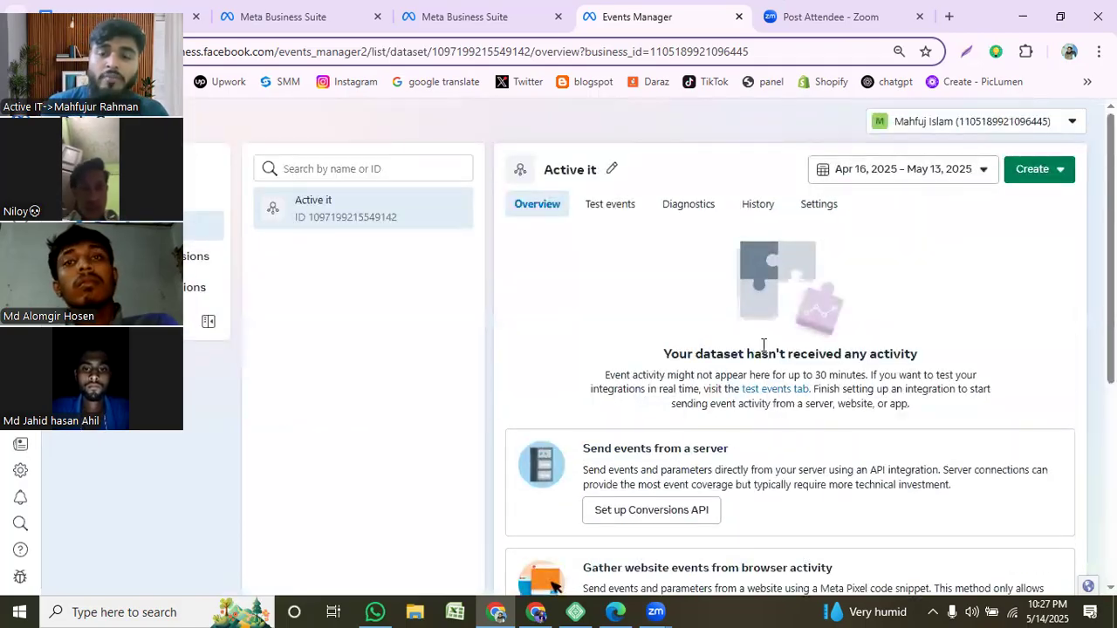
pyautogui.scroll(-3, 736, 412)
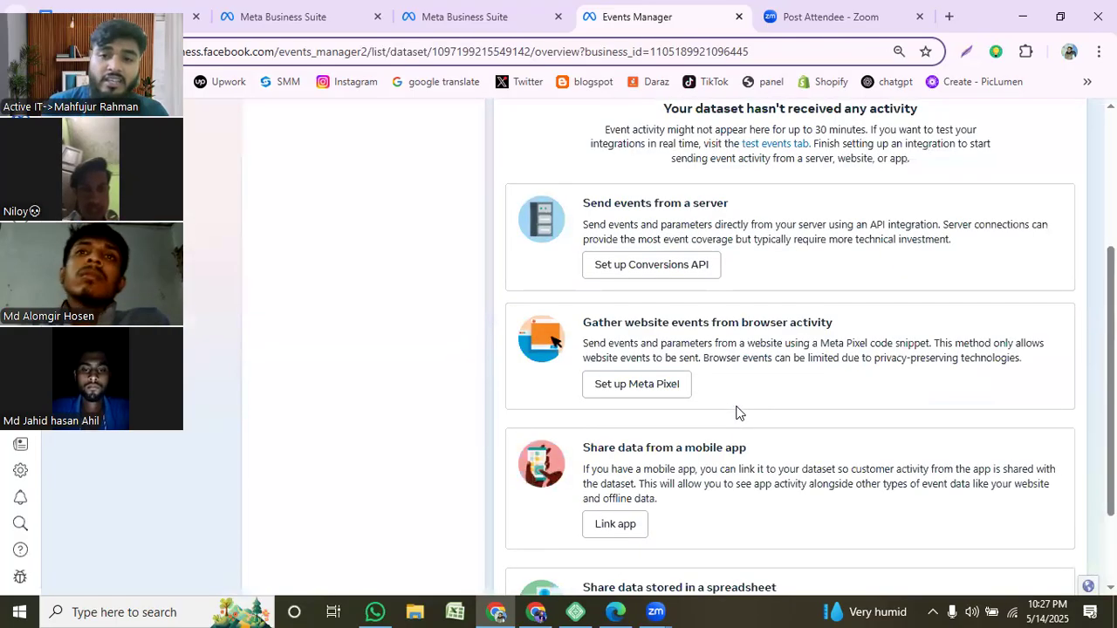
pyautogui.scroll(1, 735, 412)
pyautogui.scroll(-1, 637, 399)
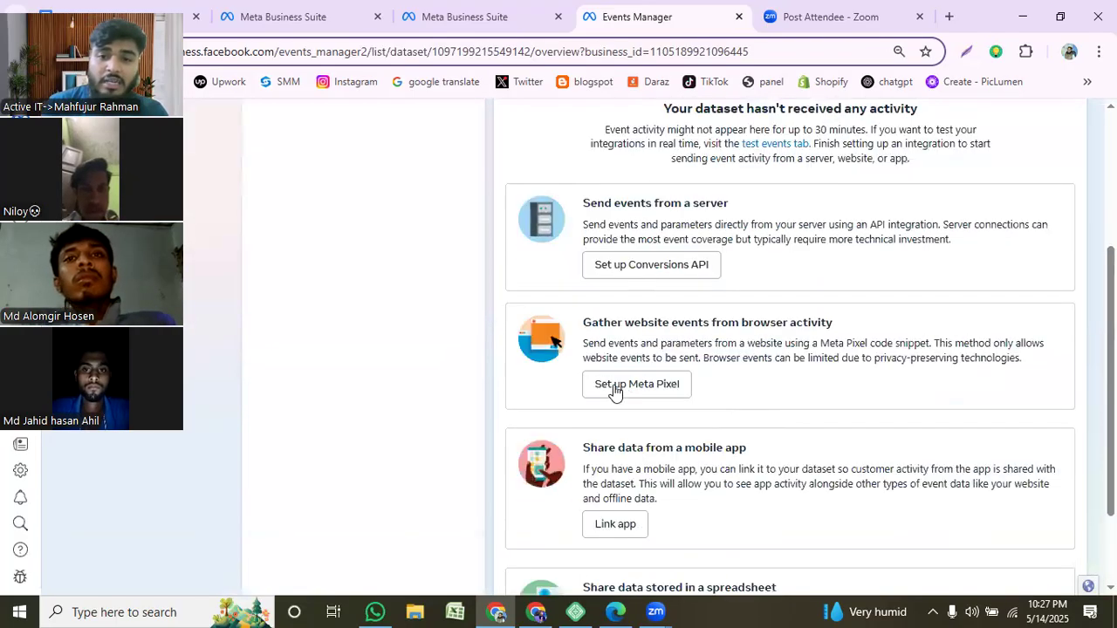
pyautogui.click(665, 396)
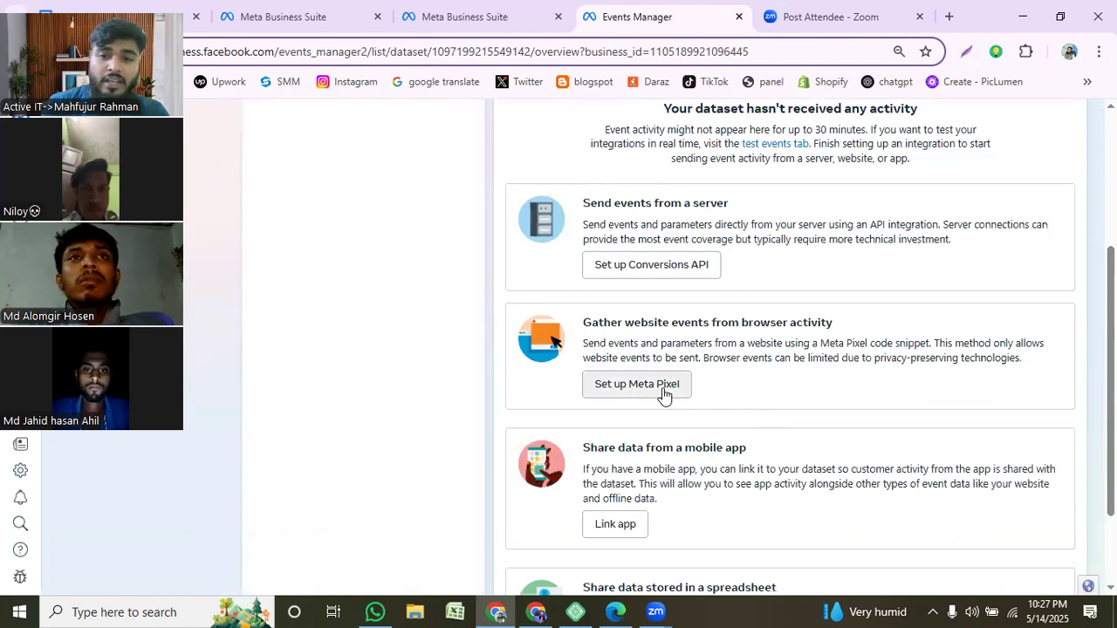
pyautogui.scroll(4, 672, 367)
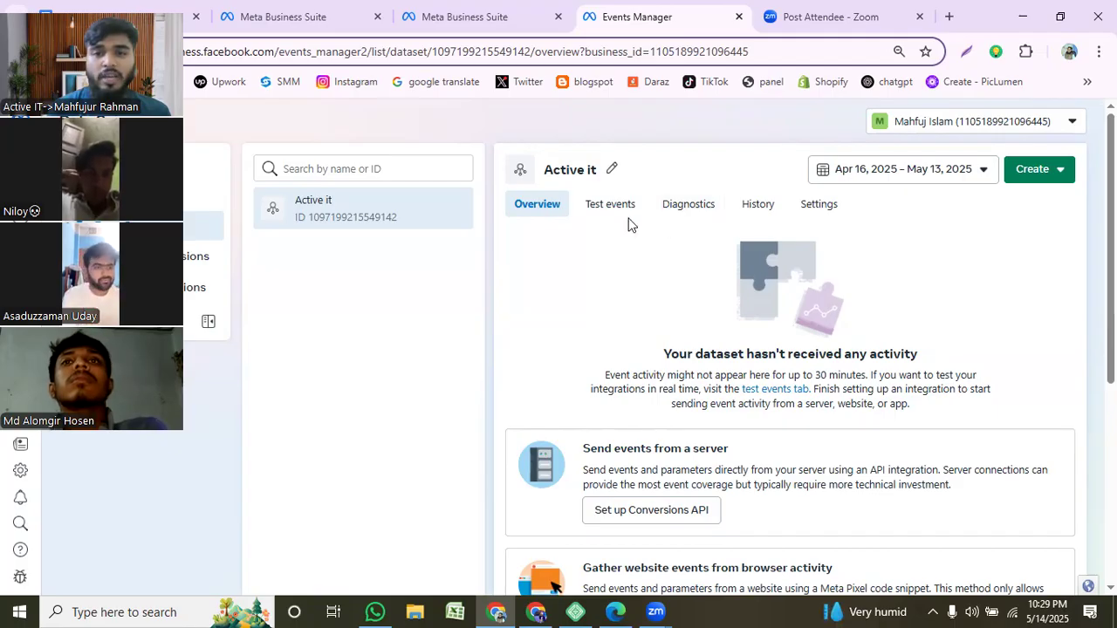
pyautogui.scroll(-1, 618, 367)
pyautogui.scroll(1, 618, 332)
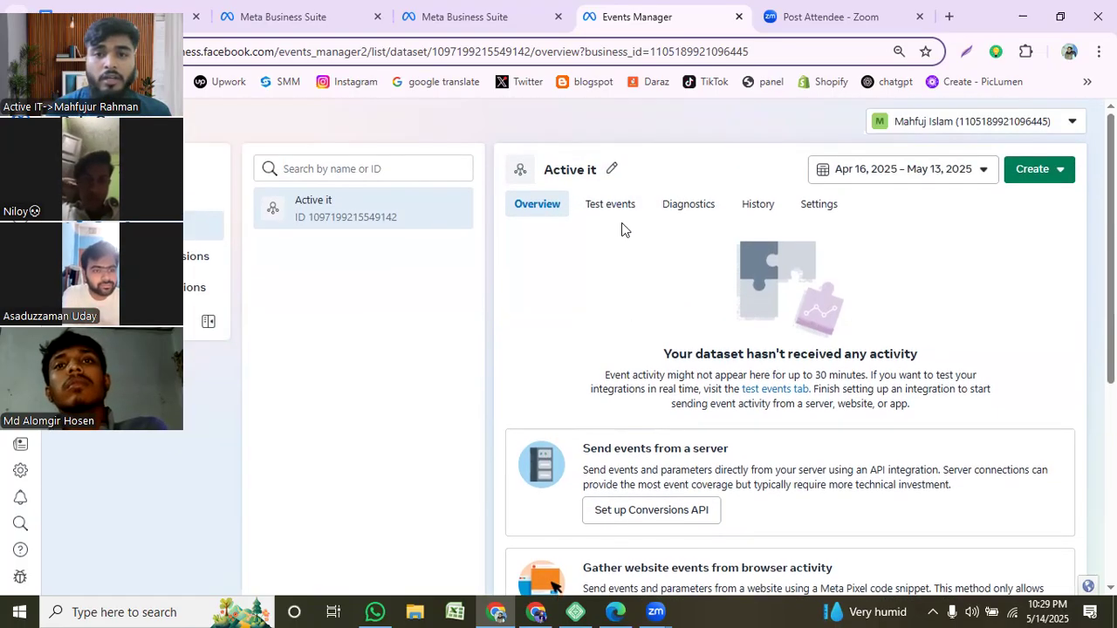
# - Open the dataset's Test events page and expand the section for confirming the website's events
pyautogui.click(616, 207)
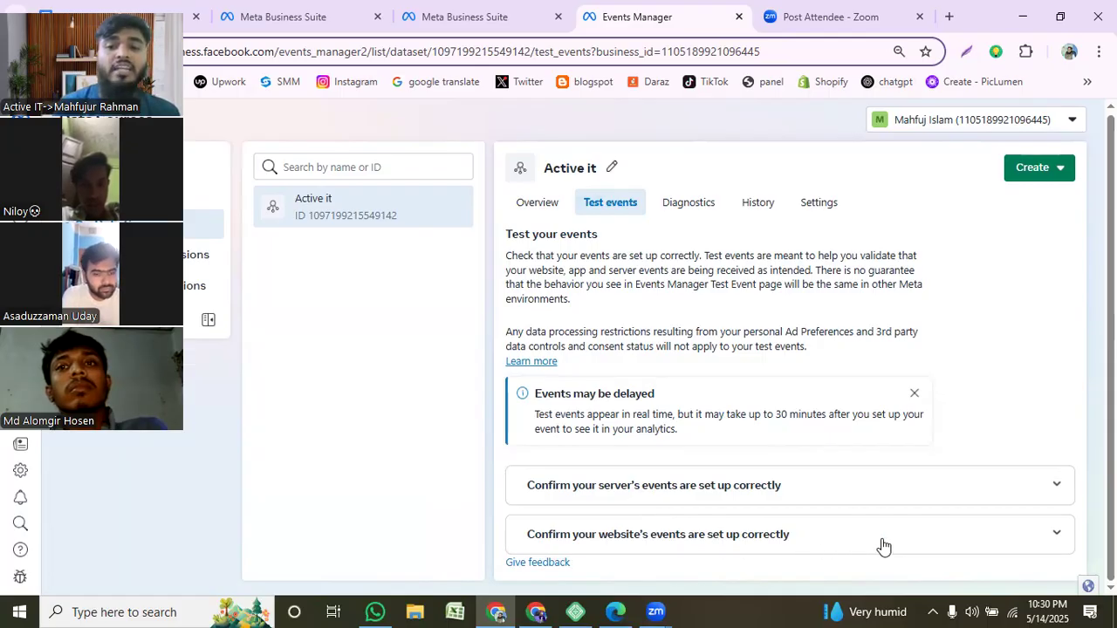
pyautogui.click(914, 541)
pyautogui.scroll(-3, 822, 486)
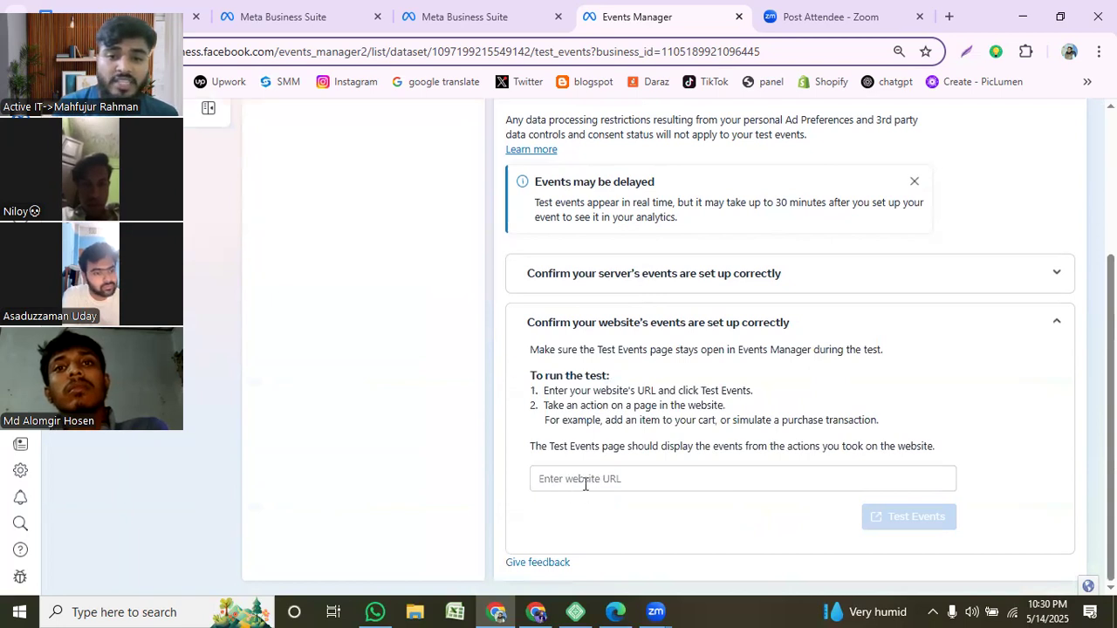
# - Switch to Microsoft Edge and copy the WordPress site's domain from the theme editor's address
pyautogui.click(615, 611)
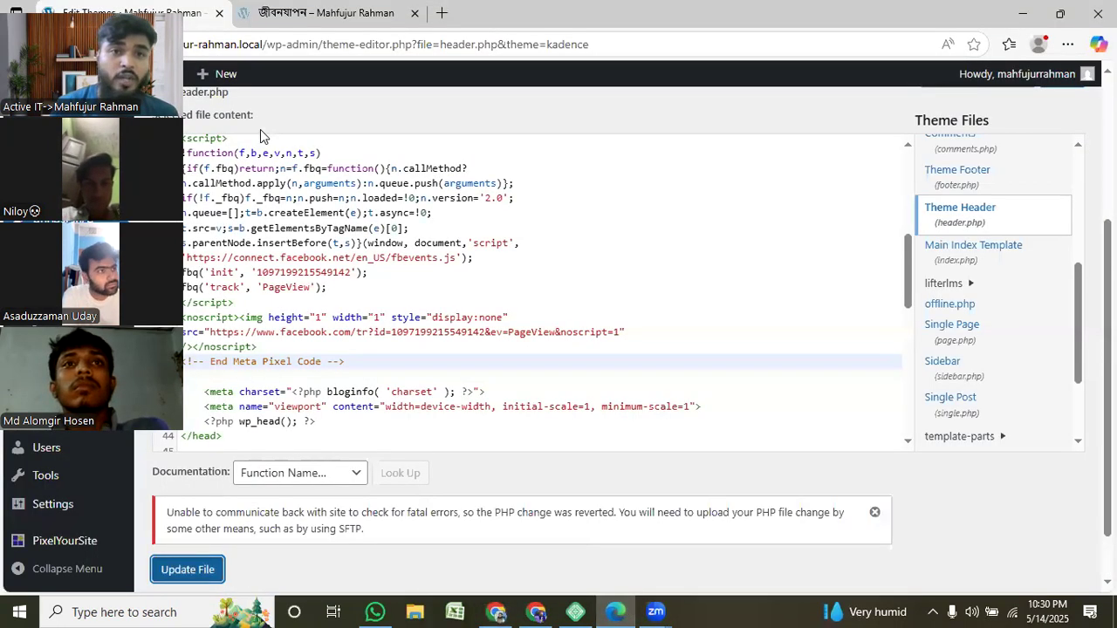
pyautogui.moveTo(275, 45); pyautogui.dragTo(159, 44)
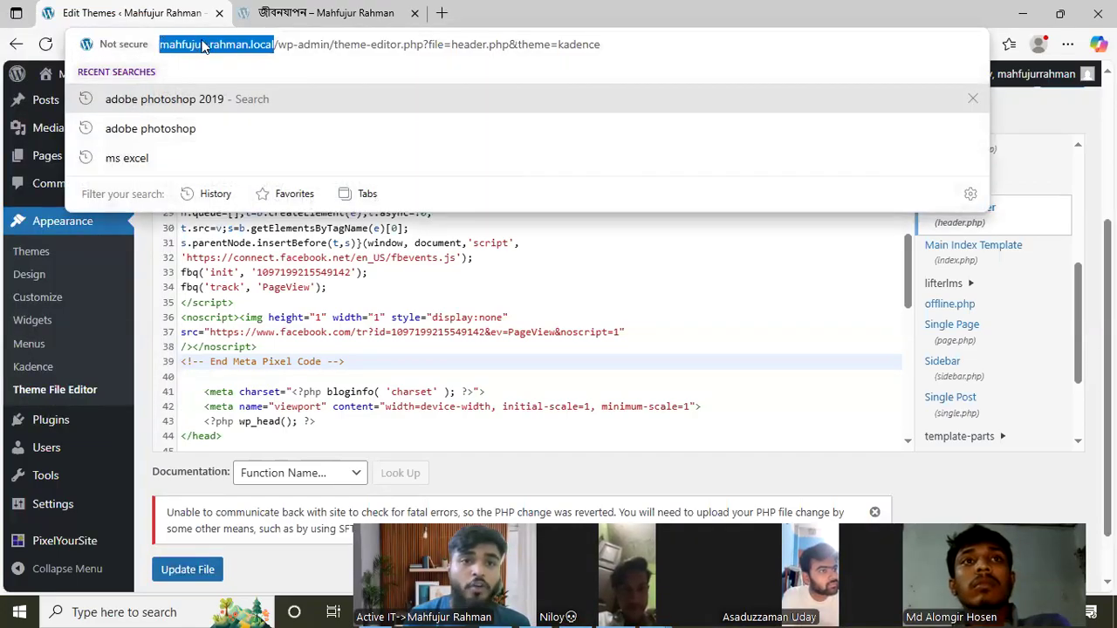
pyautogui.rightClick(203, 44)
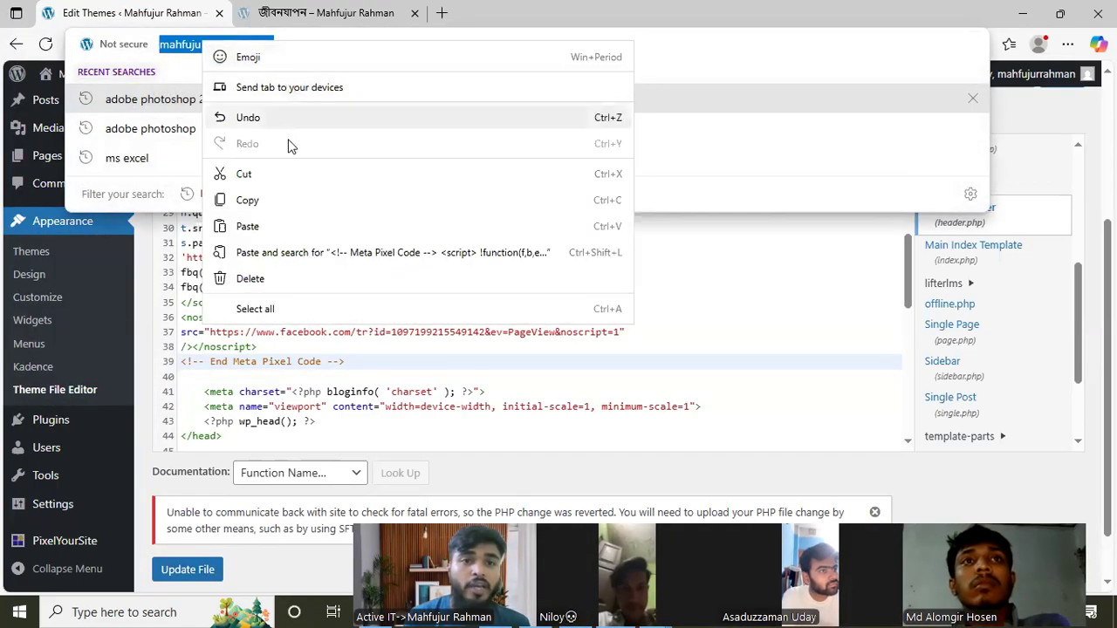
pyautogui.click(282, 200)
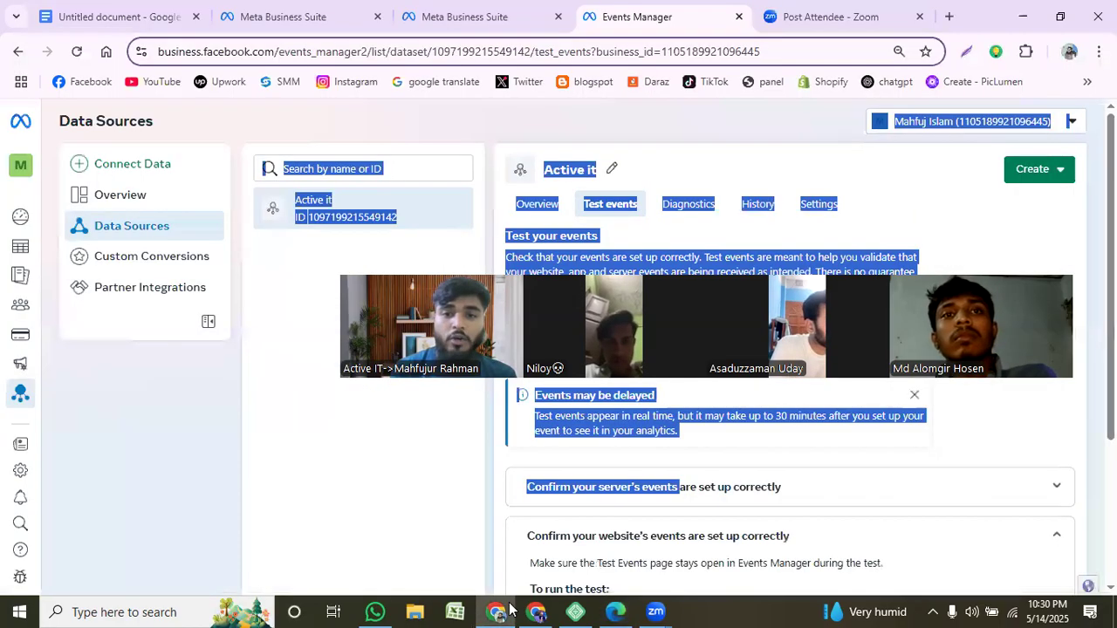
# - Return to Chrome, paste the copied site address as the website URL, and start the event test
pyautogui.click(504, 611)
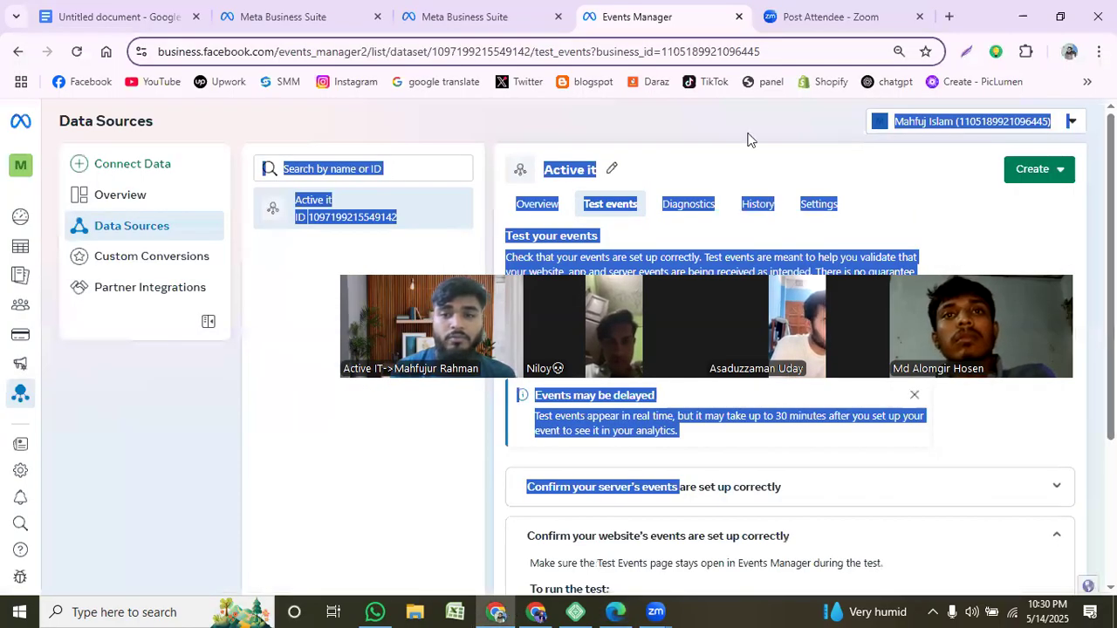
pyautogui.click(690, 558)
pyautogui.scroll(-3, 690, 558)
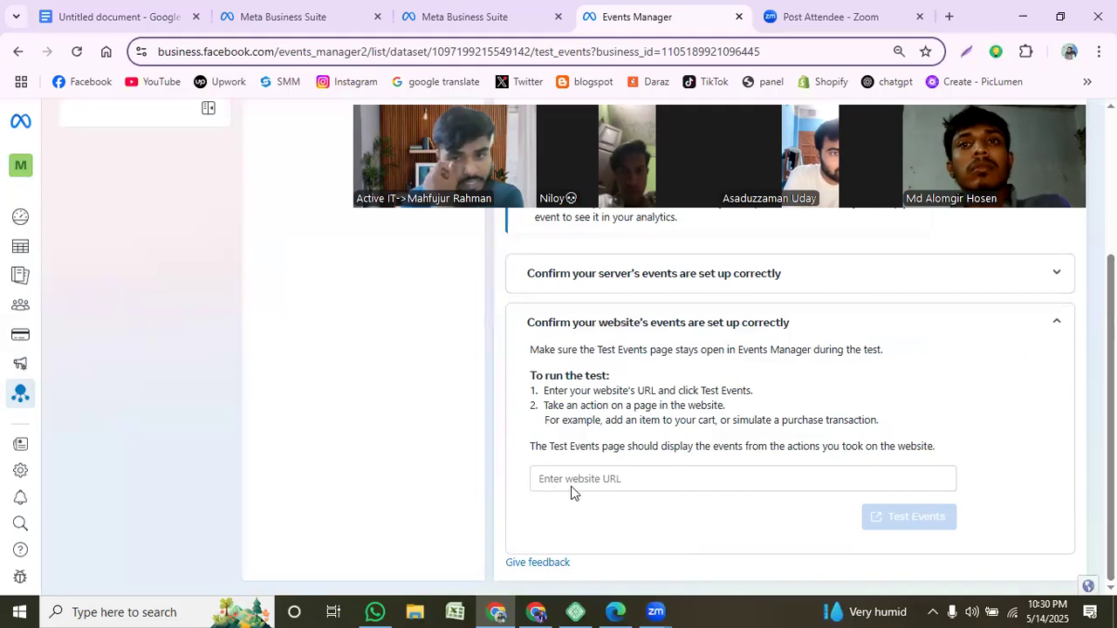
pyautogui.click(600, 484)
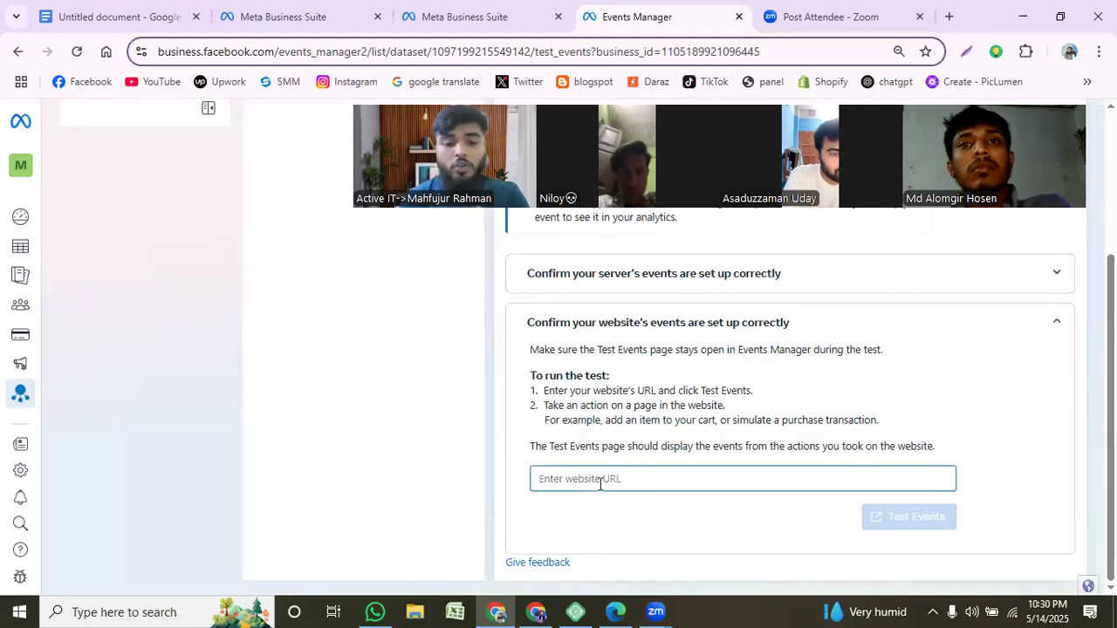
pyautogui.hotkey('ctrl', 'v')
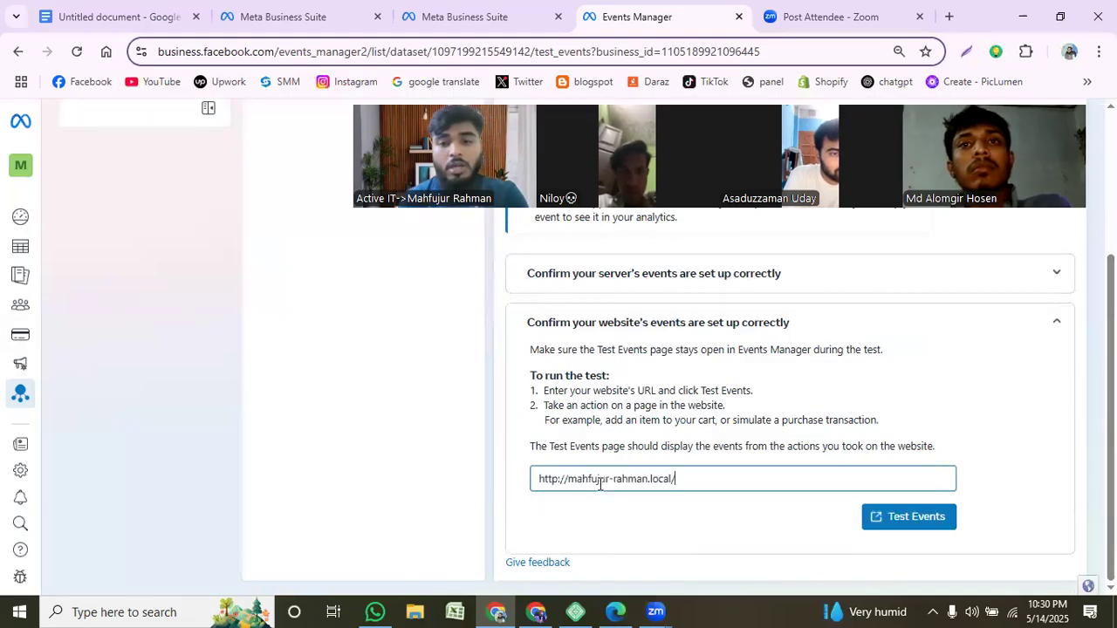
pyautogui.click(920, 532)
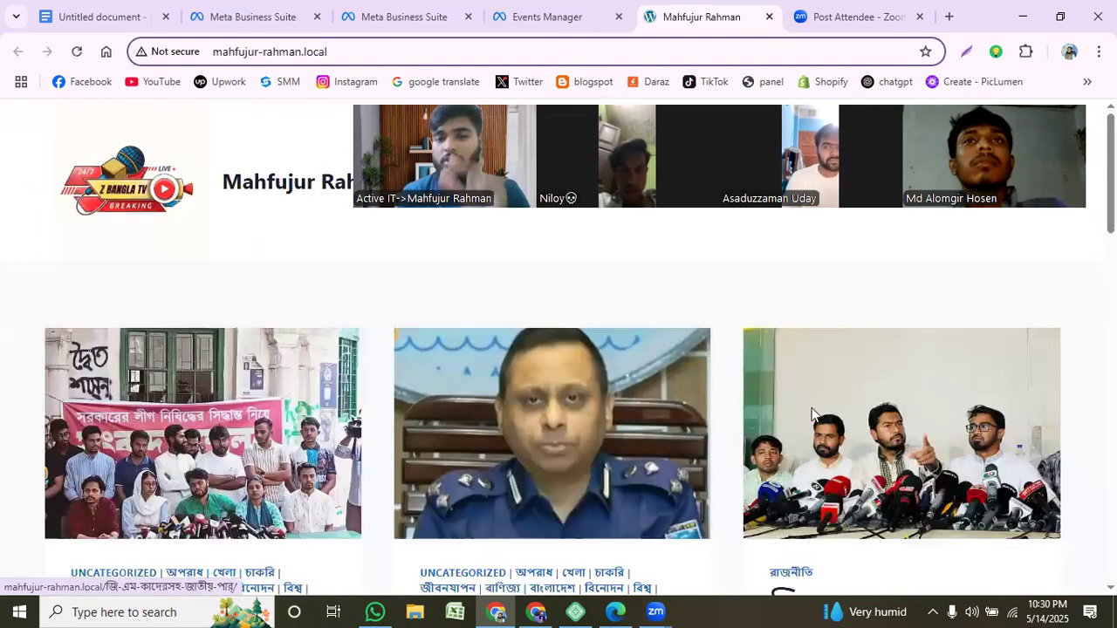
# - Browse through the posts on the test site's home page
pyautogui.scroll(-2, 569, 411)
pyautogui.scroll(2, 571, 413)
pyautogui.scroll(-2, 572, 414)
pyautogui.scroll(2, 572, 414)
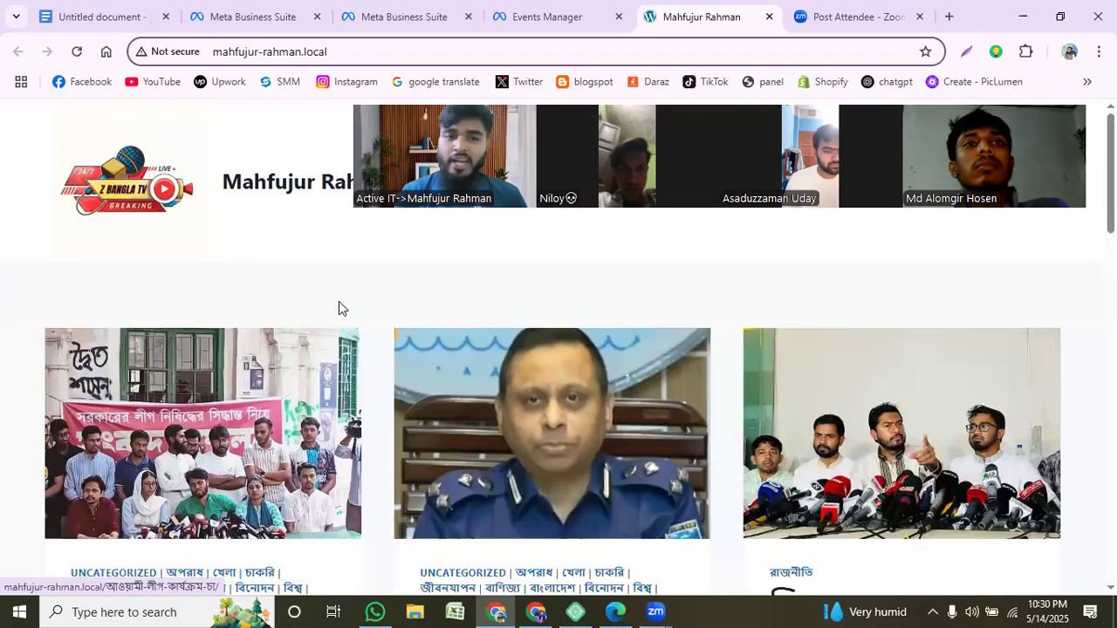
pyautogui.scroll(-10, 834, 430)
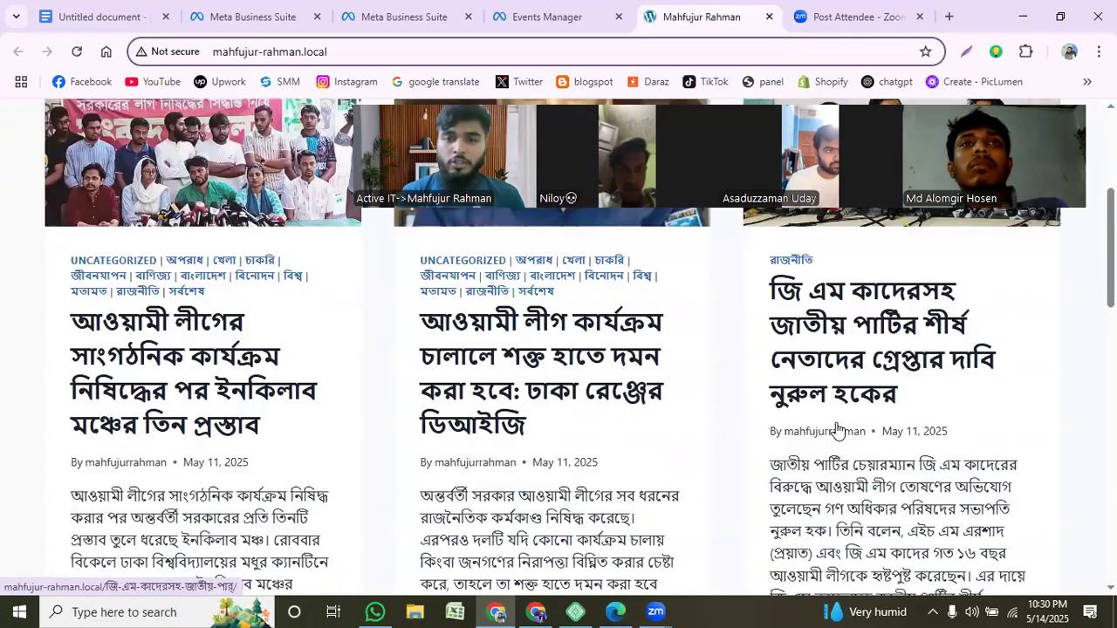
pyautogui.scroll(-3, 516, 394)
pyautogui.scroll(8, 511, 394)
pyautogui.scroll(5, 511, 394)
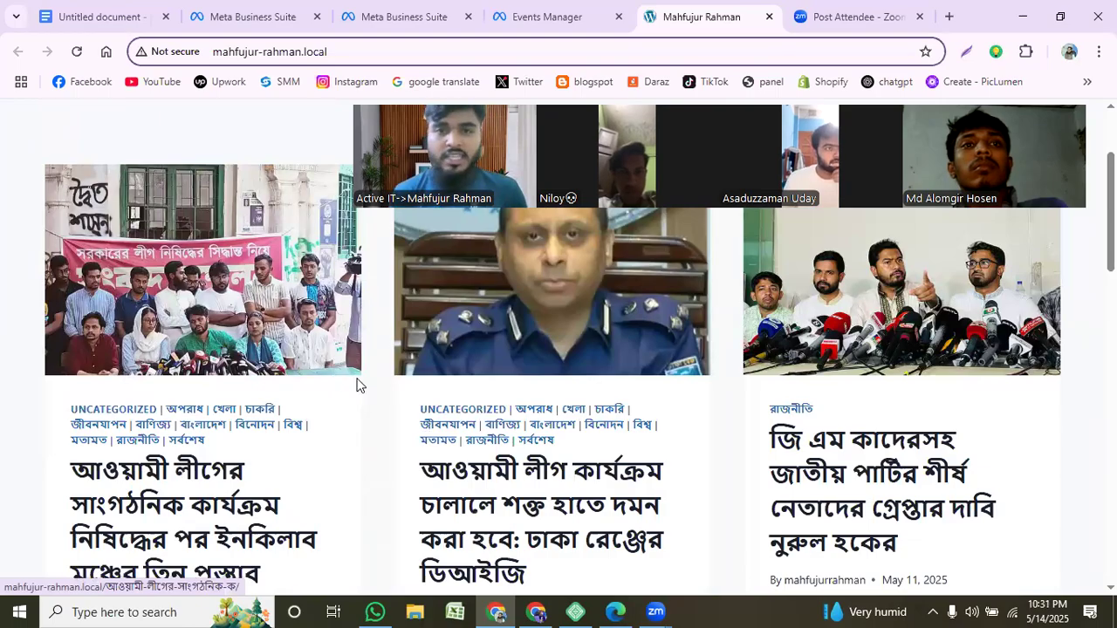
# - Return to Events Manager and open the Active it dataset's settings to view its Dataset ID
pyautogui.click(539, 11)
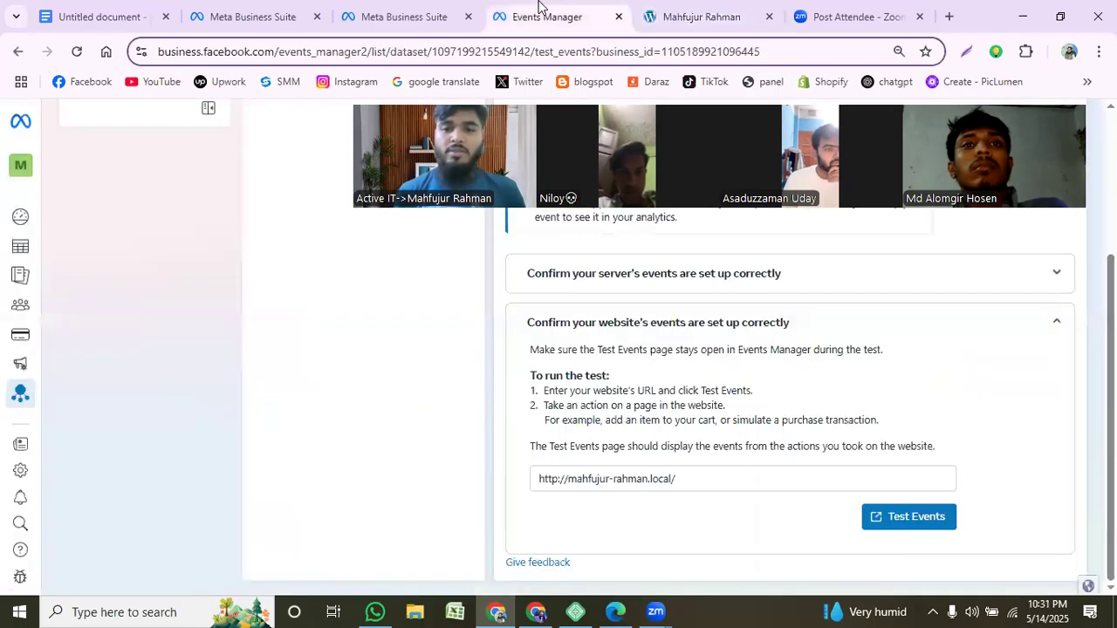
pyautogui.scroll(3, 656, 442)
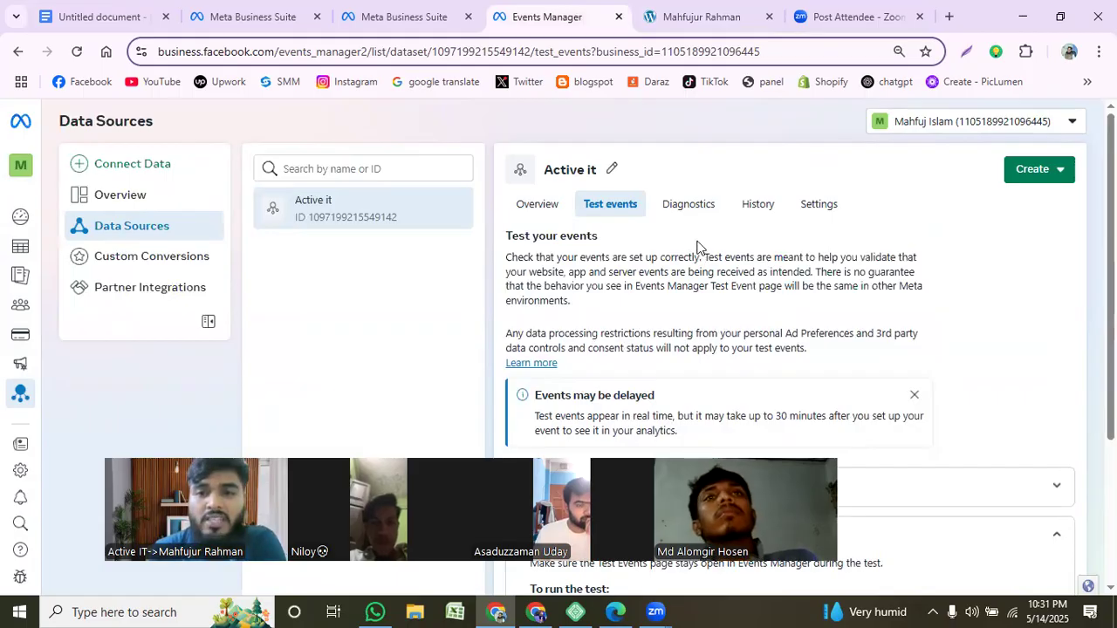
pyautogui.click(821, 214)
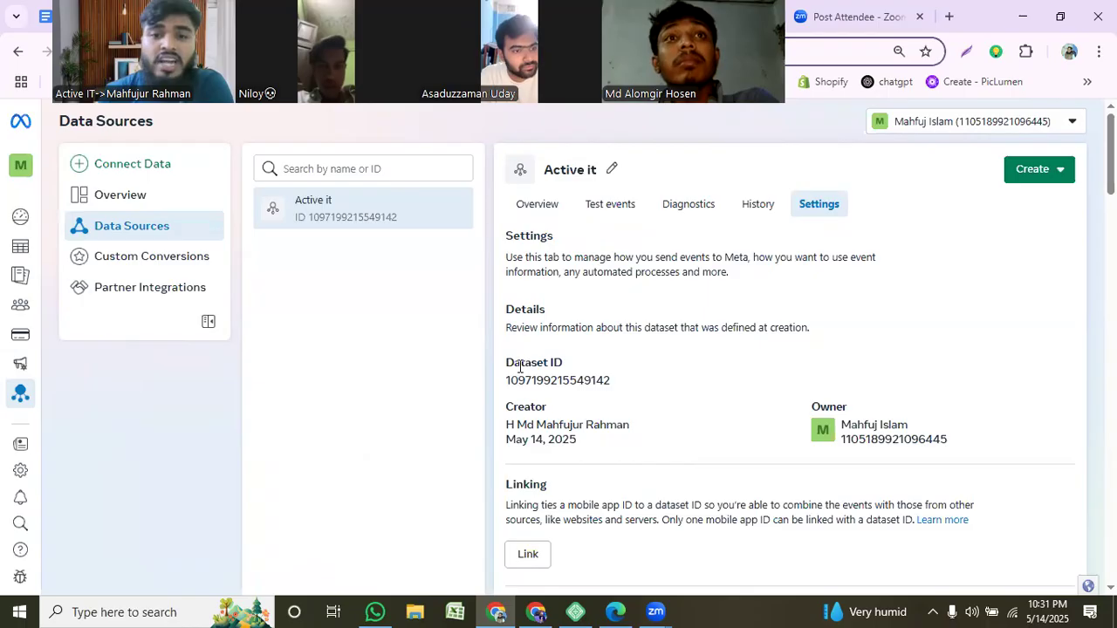
pyautogui.click(596, 385)
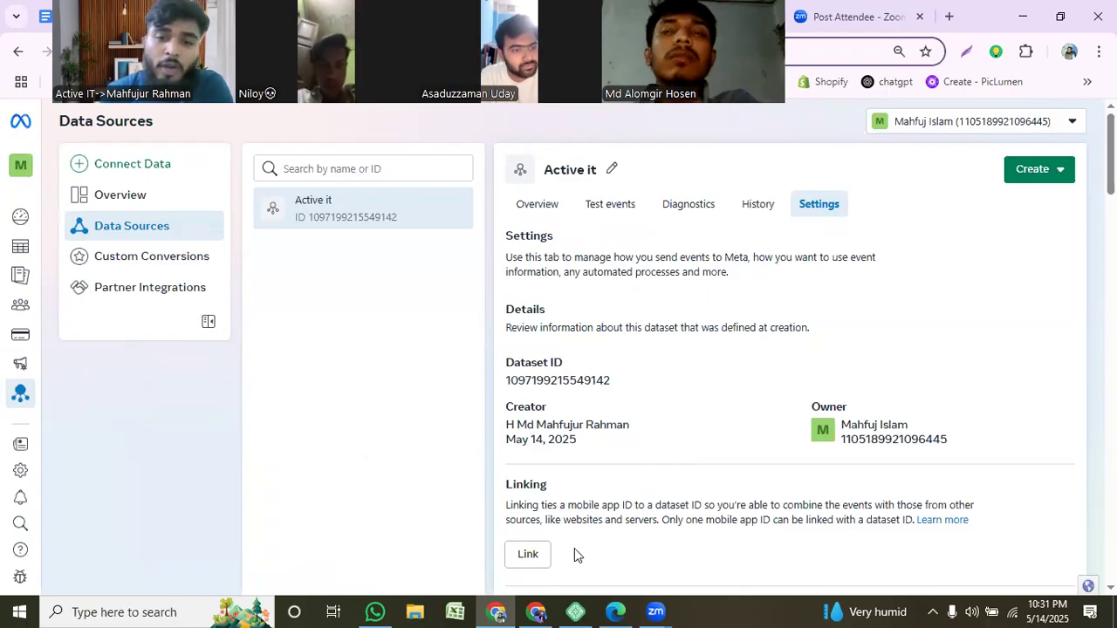
# - Switch to Microsoft Edge and open WordPress's Add Plugins page, leaving the theme editor without keeping unsaved changes
pyautogui.click(611, 610)
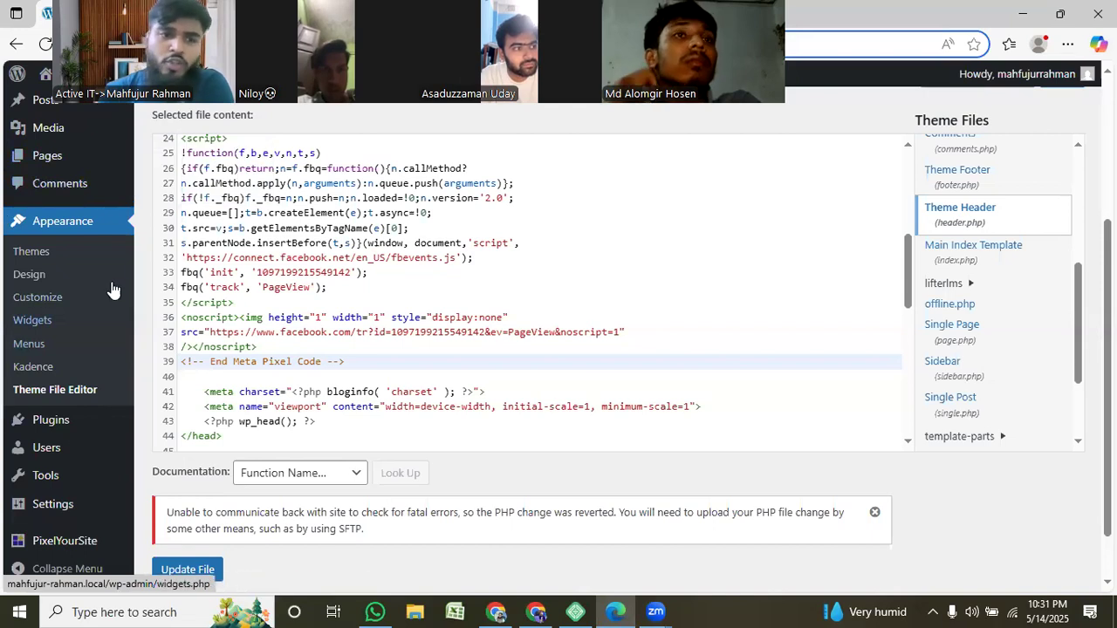
pyautogui.moveTo(39, 428)
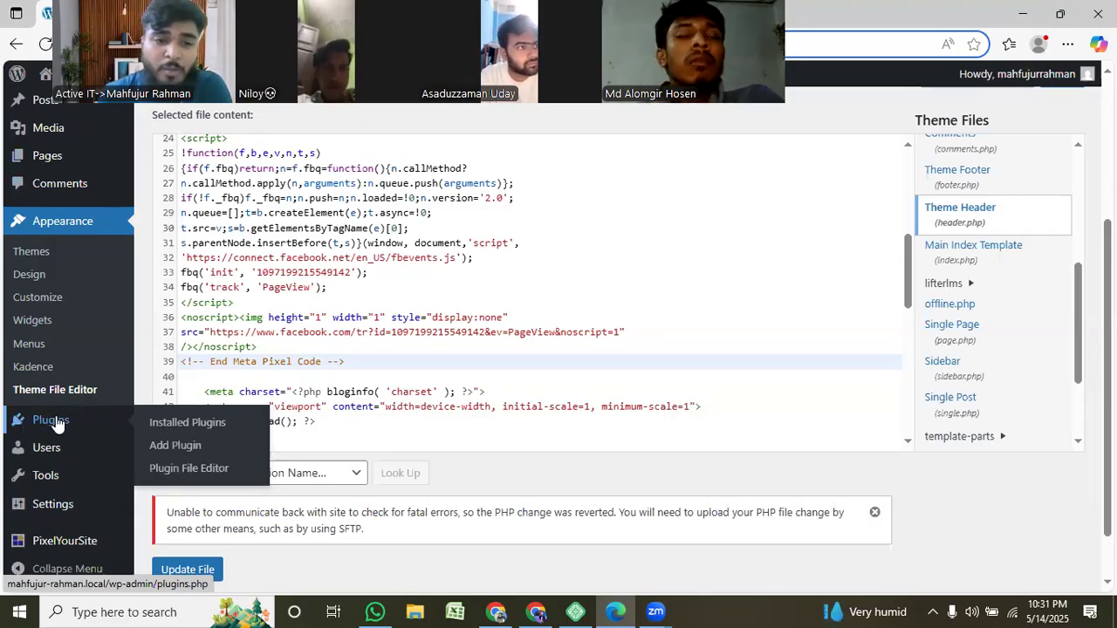
pyautogui.click(171, 445)
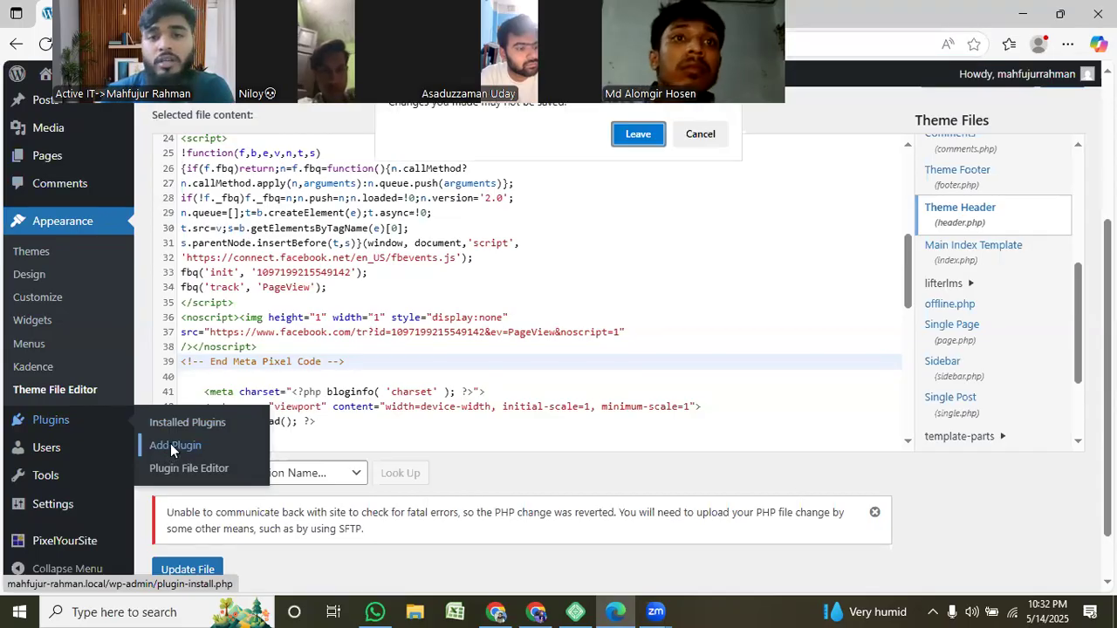
pyautogui.click(638, 135)
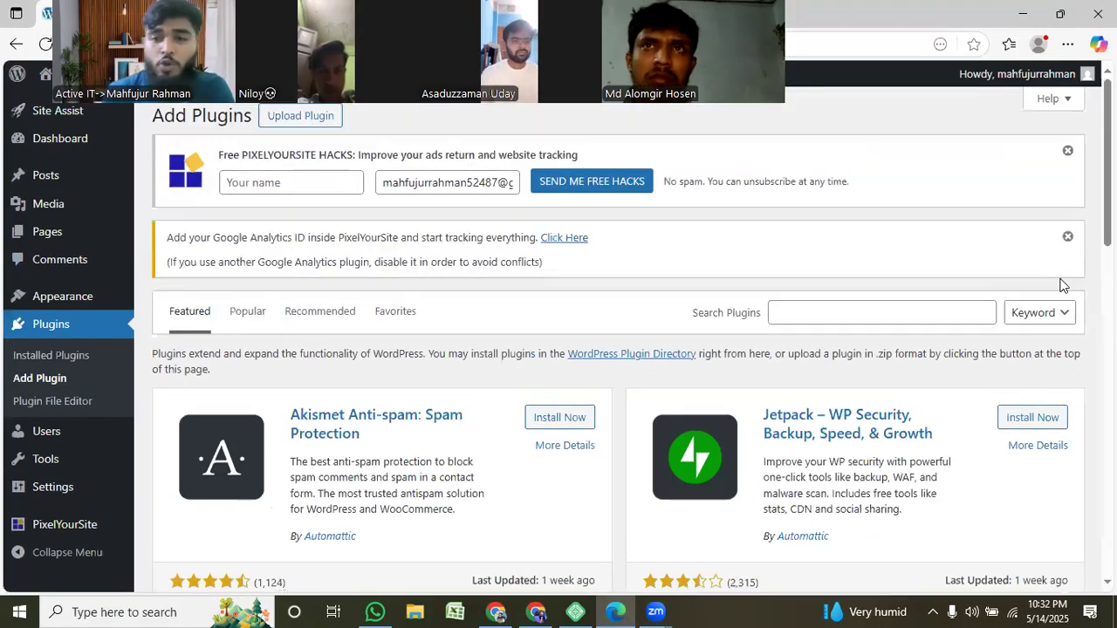
# - Search the WordPress plugin directory for "pixel your site"
pyautogui.click(883, 312)
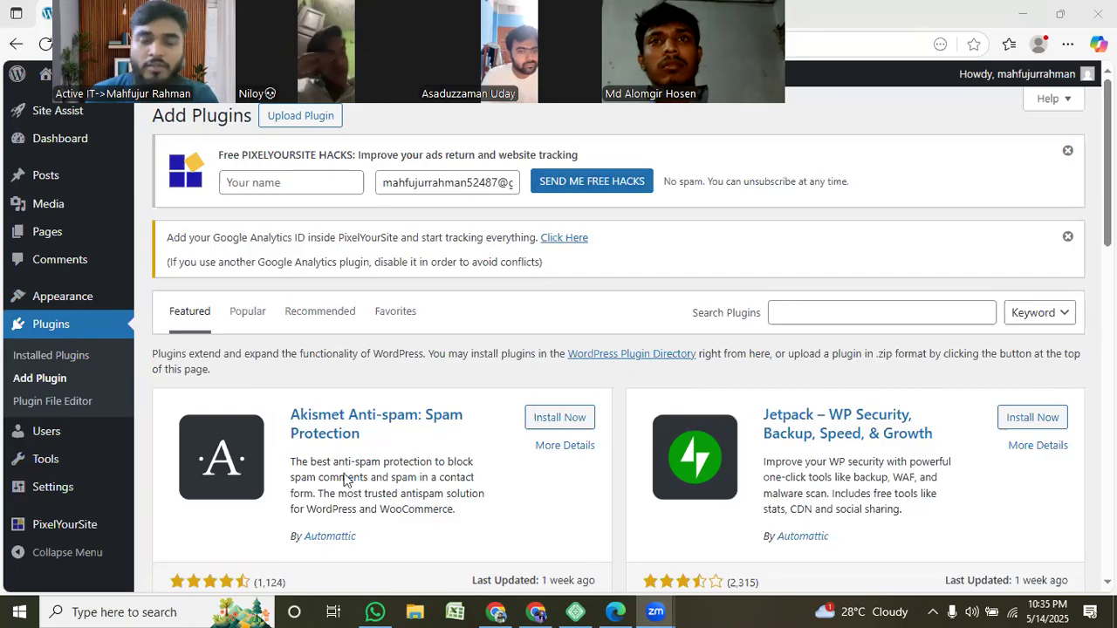
pyautogui.click(805, 316)
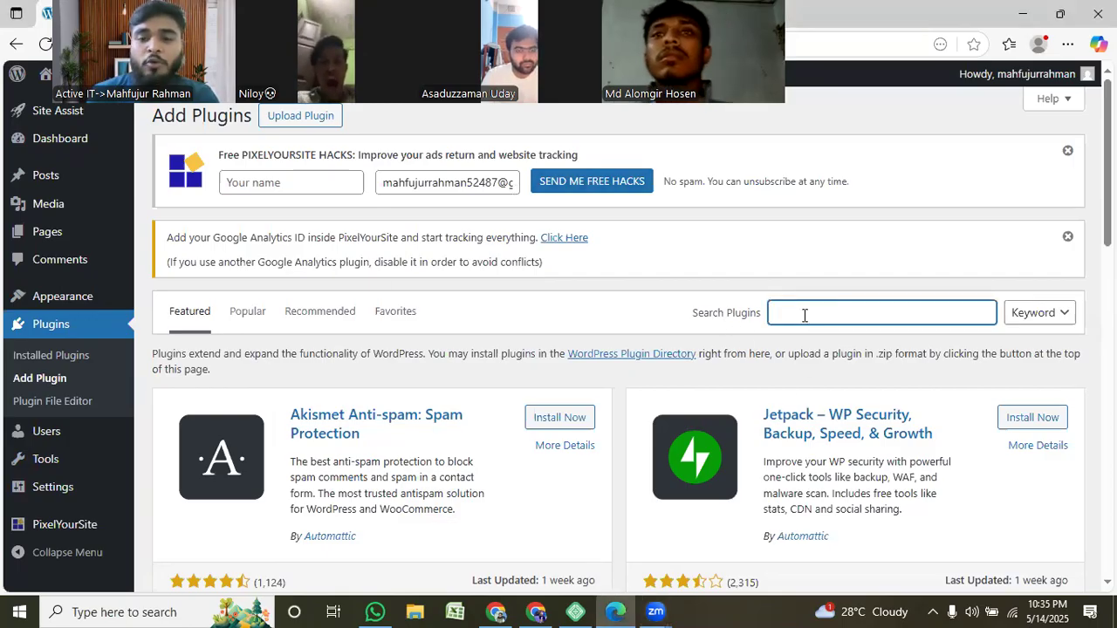
pyautogui.write('pixel')
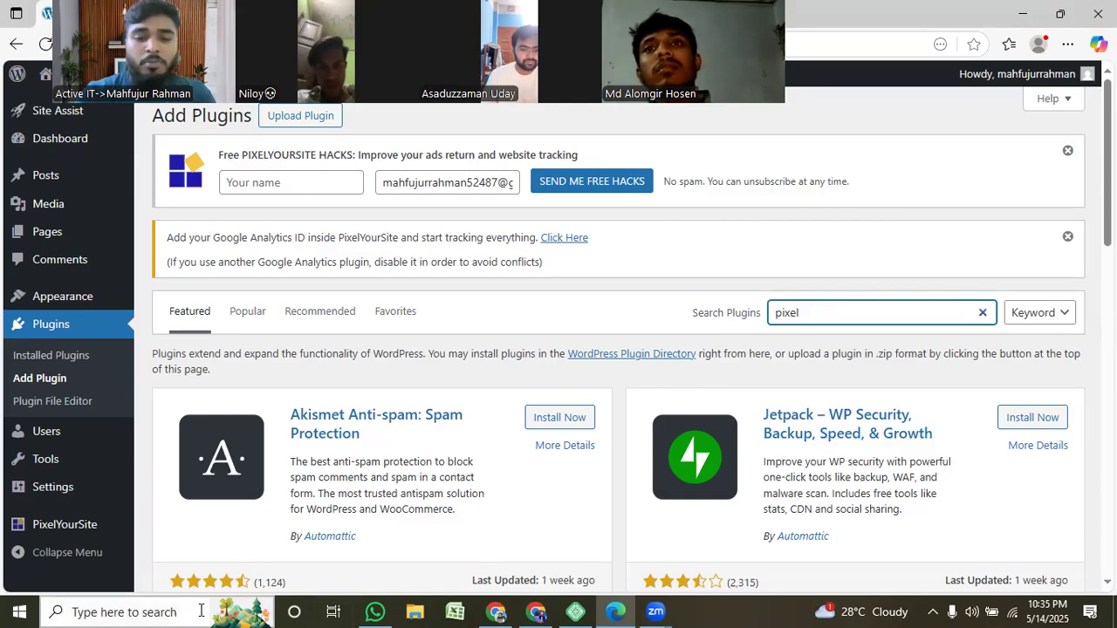
pyautogui.write(' yo')
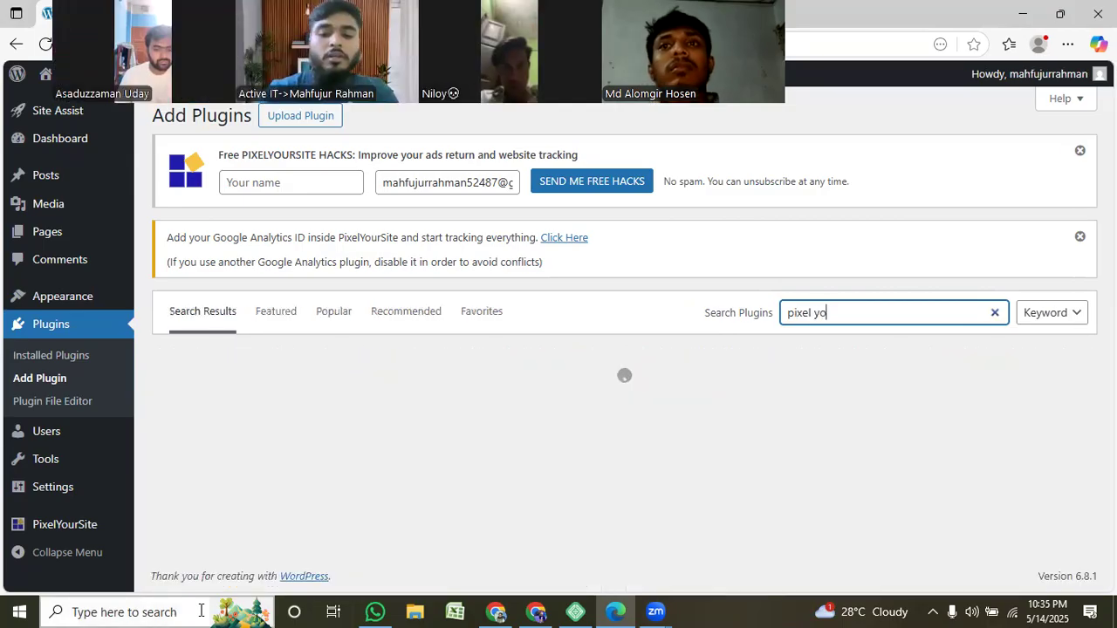
pyautogui.write('ur site')
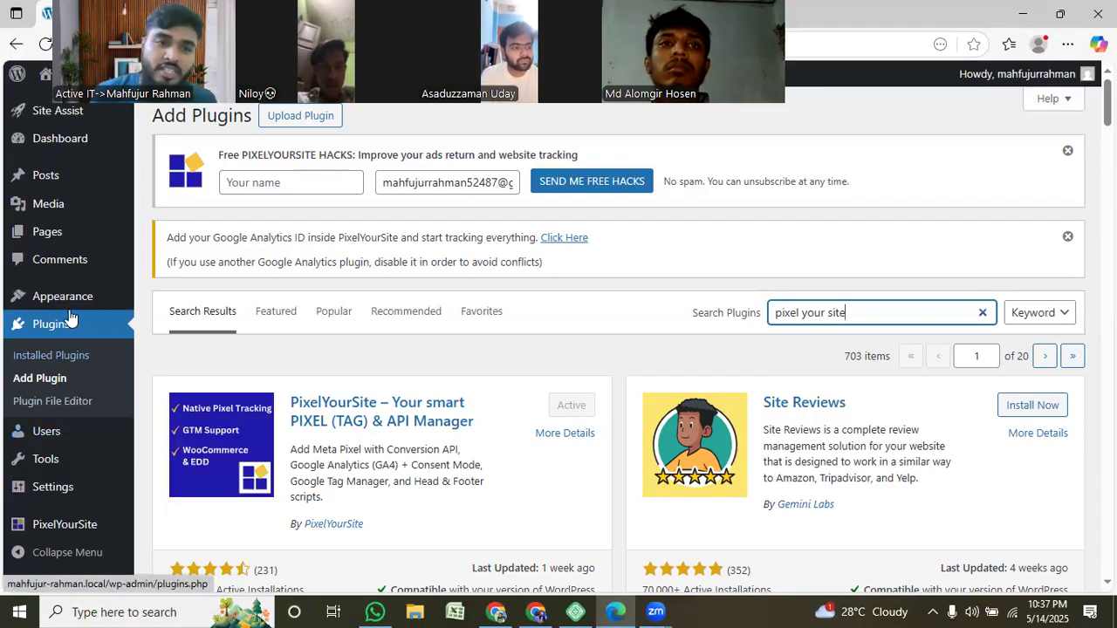
# - Open the PixelYourSite plugin's dashboard and expand the settings for Your Meta Pixel (formerly Facebook Pixel)
pyautogui.moveTo(35, 534)
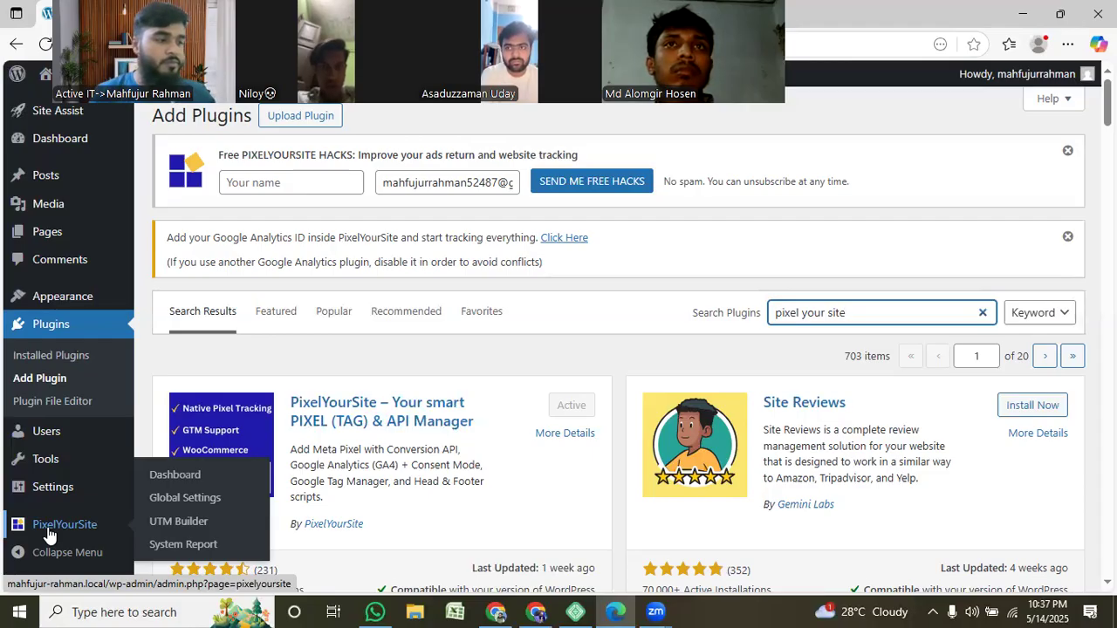
pyautogui.moveTo(89, 446)
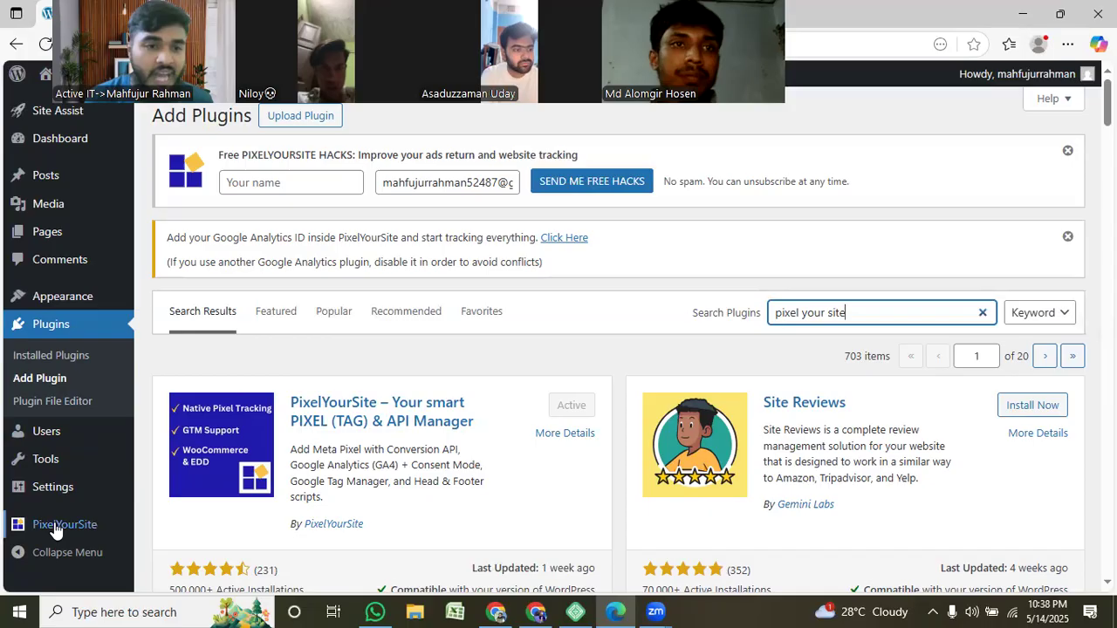
pyautogui.moveTo(48, 537)
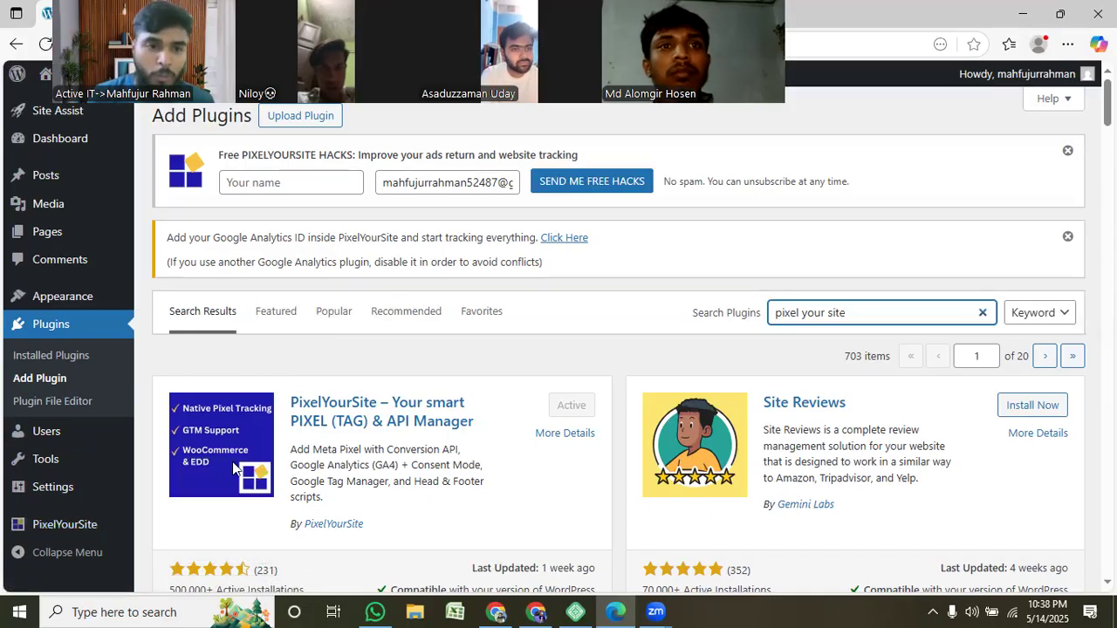
pyautogui.moveTo(87, 526)
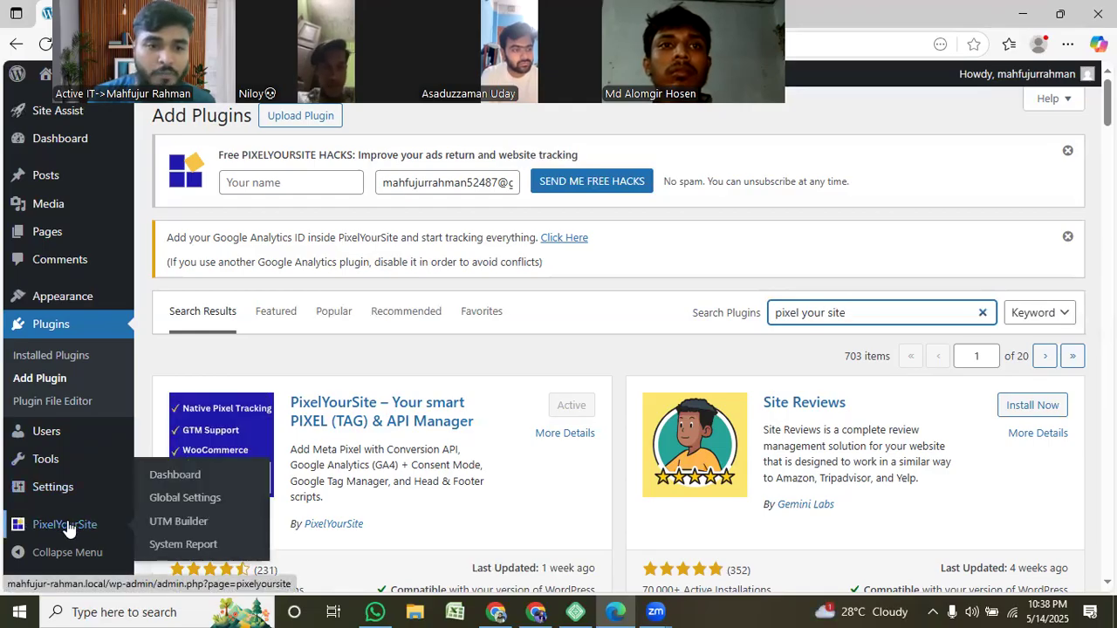
pyautogui.click(67, 522)
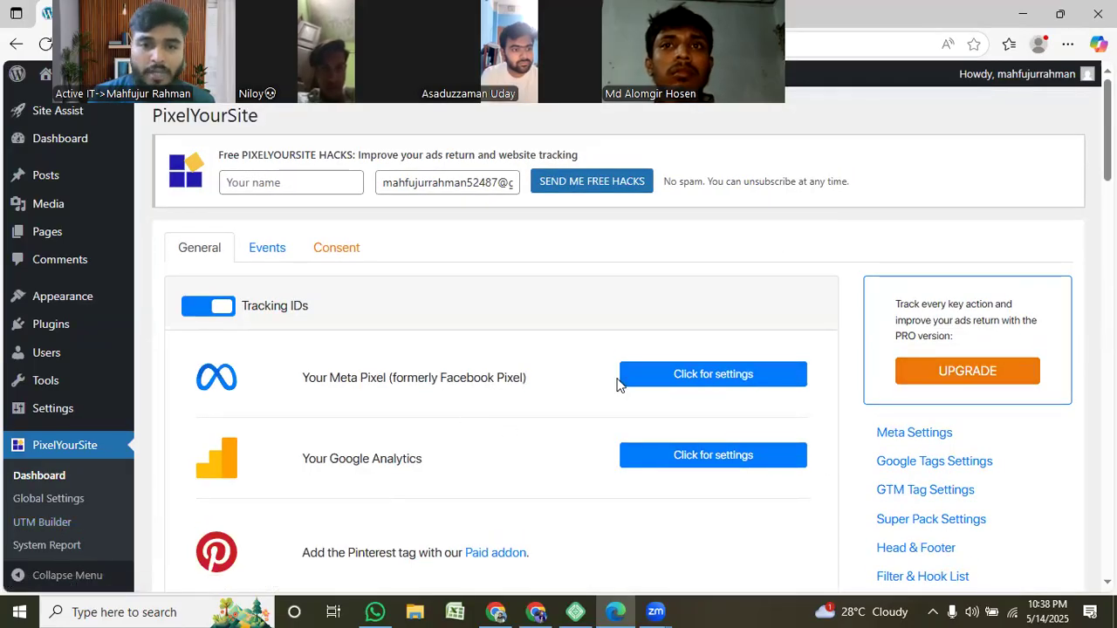
pyautogui.scroll(-8, 616, 385)
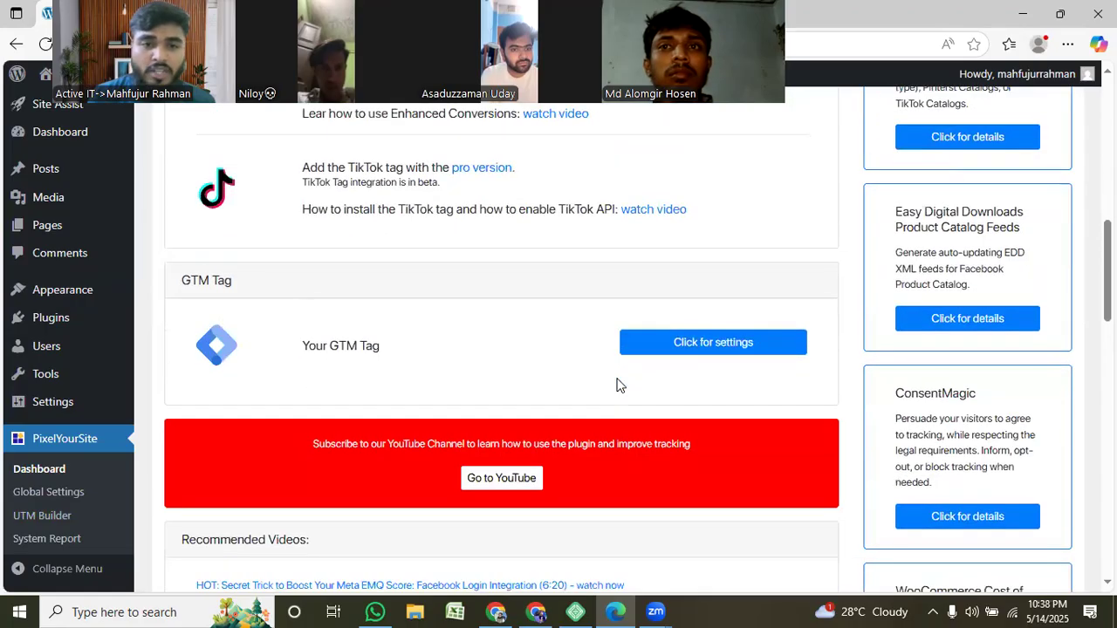
pyautogui.scroll(-4, 616, 384)
pyautogui.scroll(9, 616, 384)
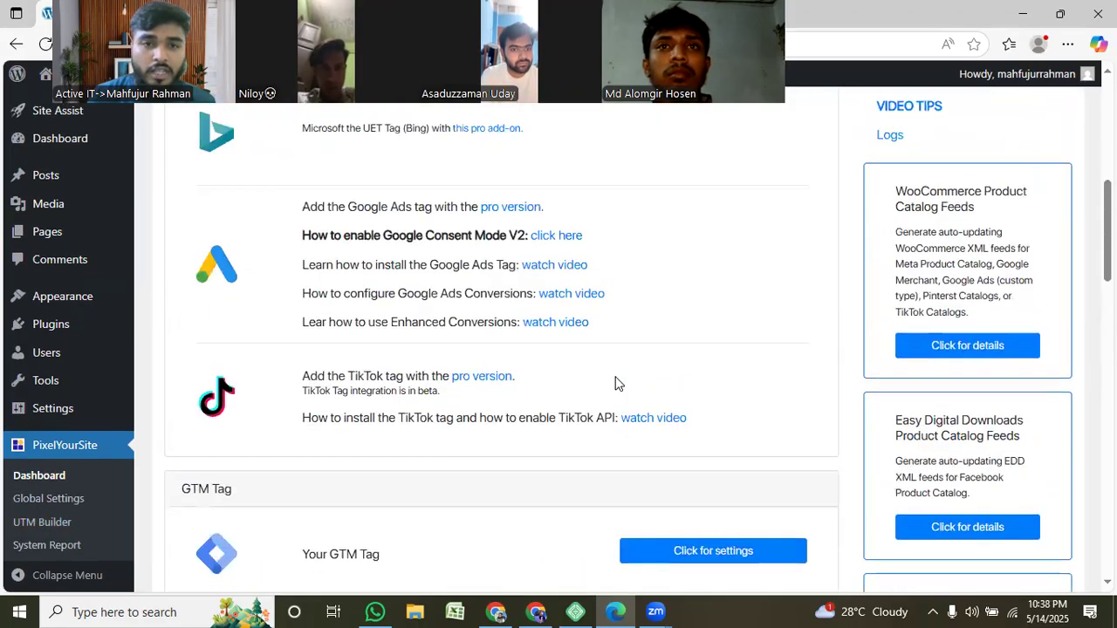
pyautogui.scroll(1, 615, 384)
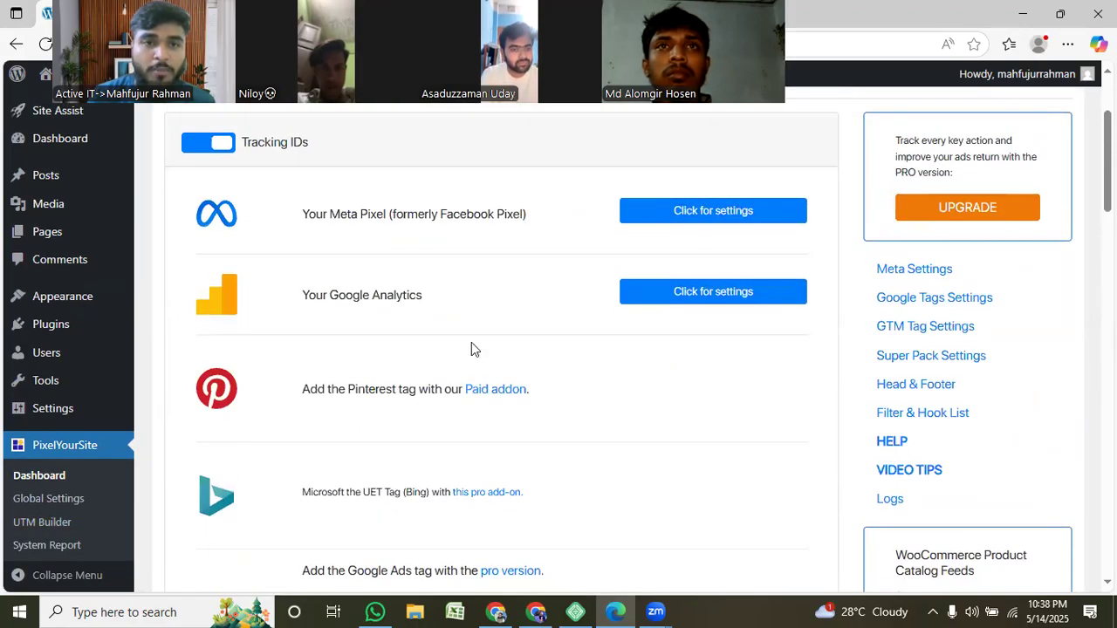
pyautogui.scroll(2, 471, 343)
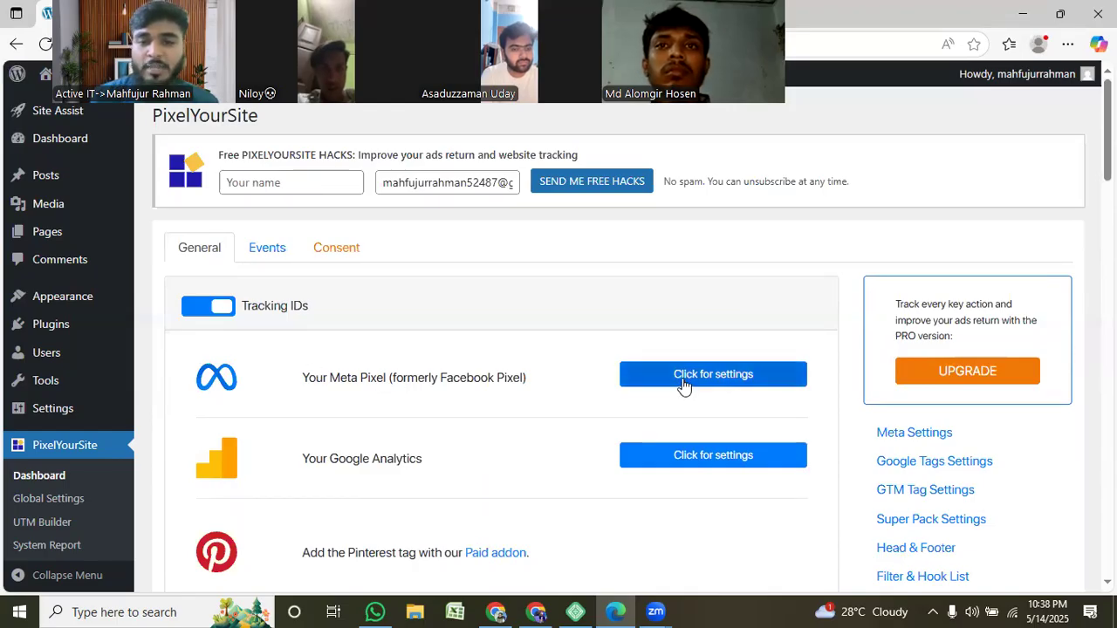
pyautogui.click(738, 384)
pyautogui.scroll(-1, 253, 367)
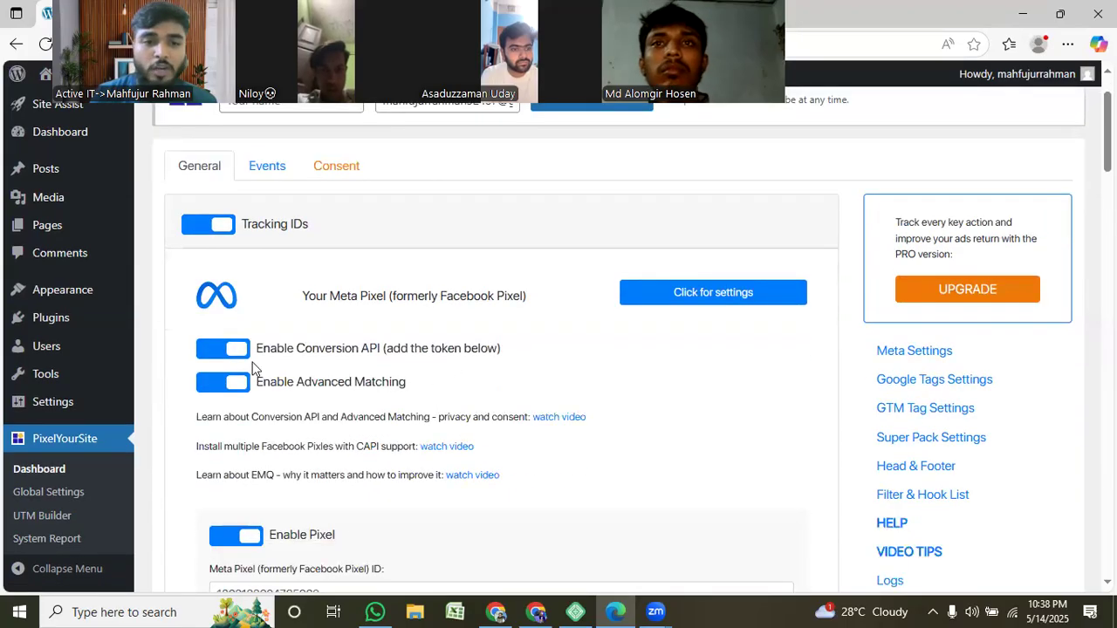
# - Turn Conversion API, Advanced Matching and Enable Pixel off and back on in the Meta Pixel settings
pyautogui.click(241, 358)
pyautogui.click(238, 384)
pyautogui.click(237, 537)
pyautogui.click(221, 354)
pyautogui.click(232, 384)
pyautogui.click(246, 537)
# - Switch to Chrome and copy the Dataset ID from the Active it dataset's settings
pyautogui.scroll(-3, 450, 526)
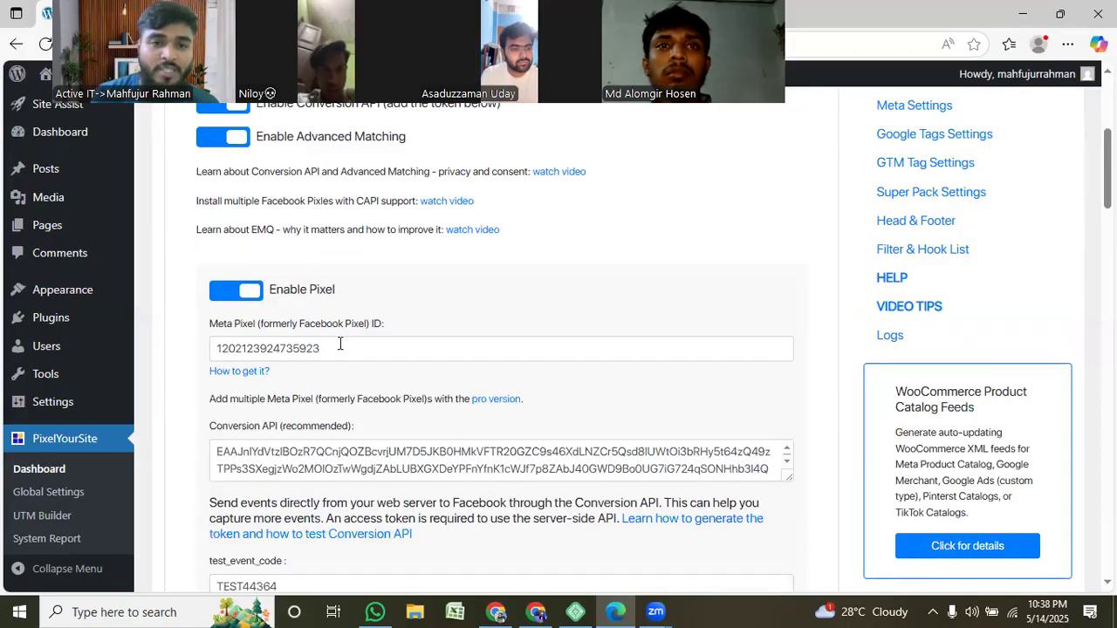
pyautogui.click(514, 610)
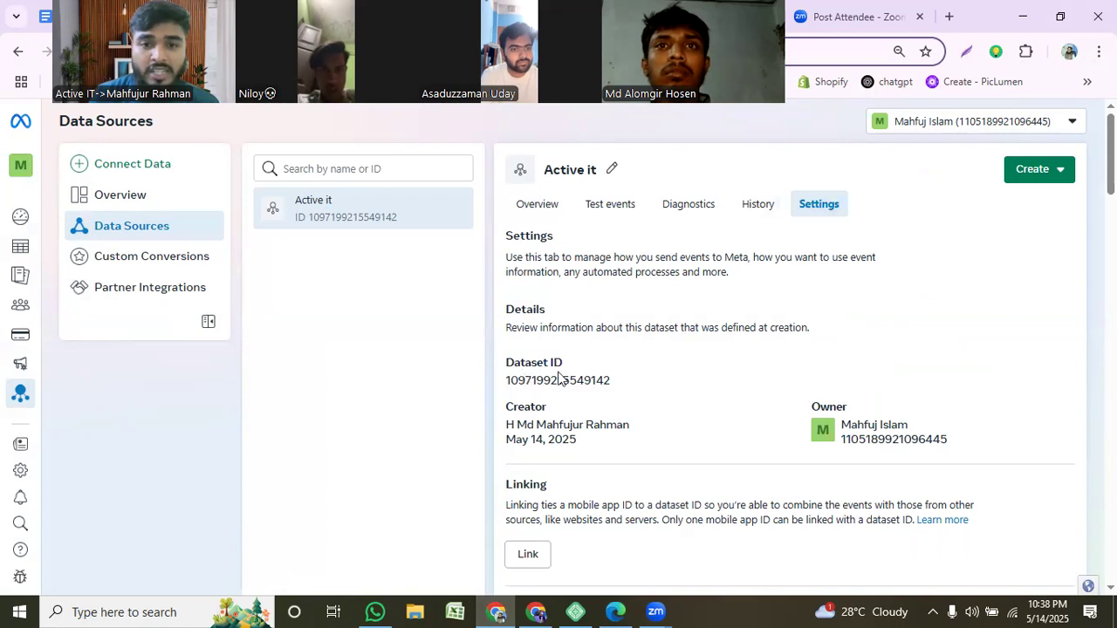
pyautogui.click(601, 384)
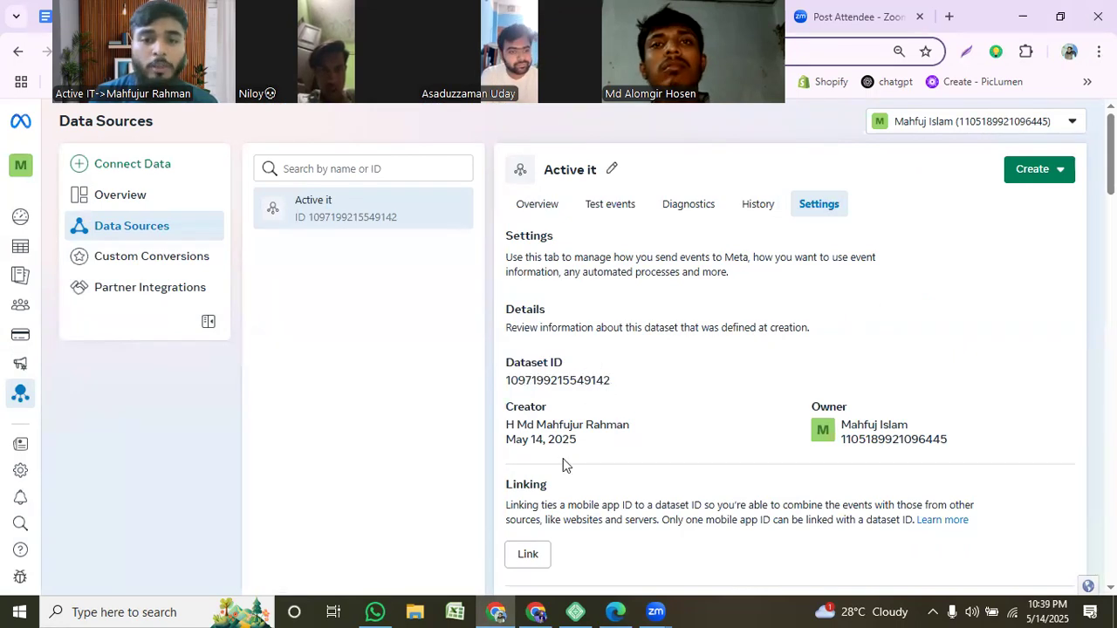
# - Return to Microsoft Edge and replace the Meta Pixel ID in PixelYourSite with the copied Dataset ID
pyautogui.click(615, 612)
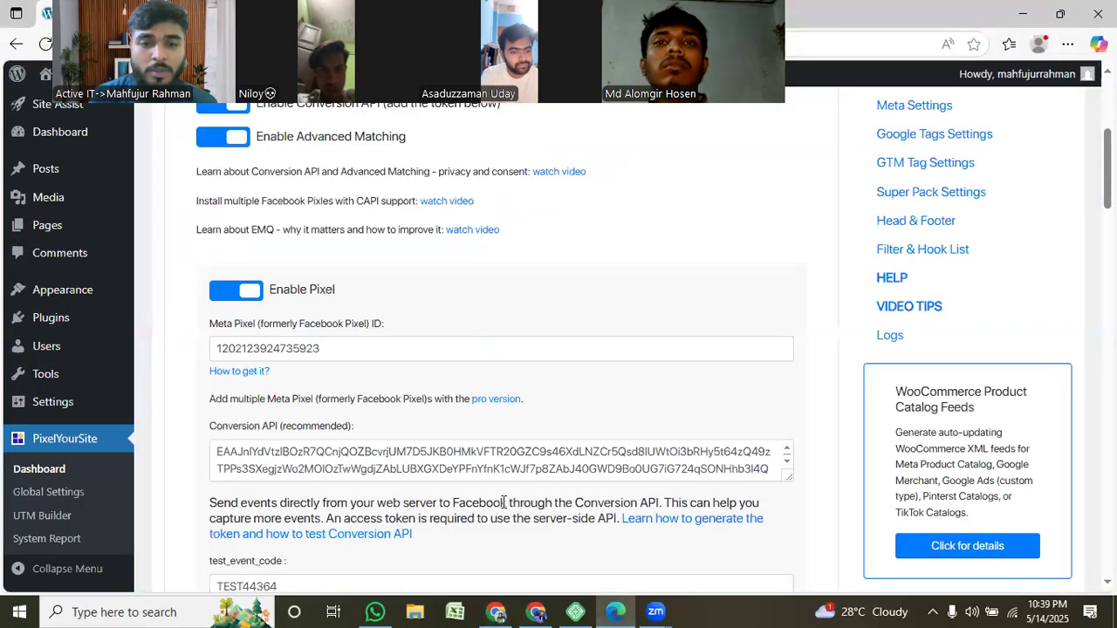
pyautogui.doubleClick(364, 350)
pyautogui.rightClick(363, 349)
pyautogui.click(405, 159)
pyautogui.scroll(-1, 401, 408)
pyautogui.scroll(-2, 401, 407)
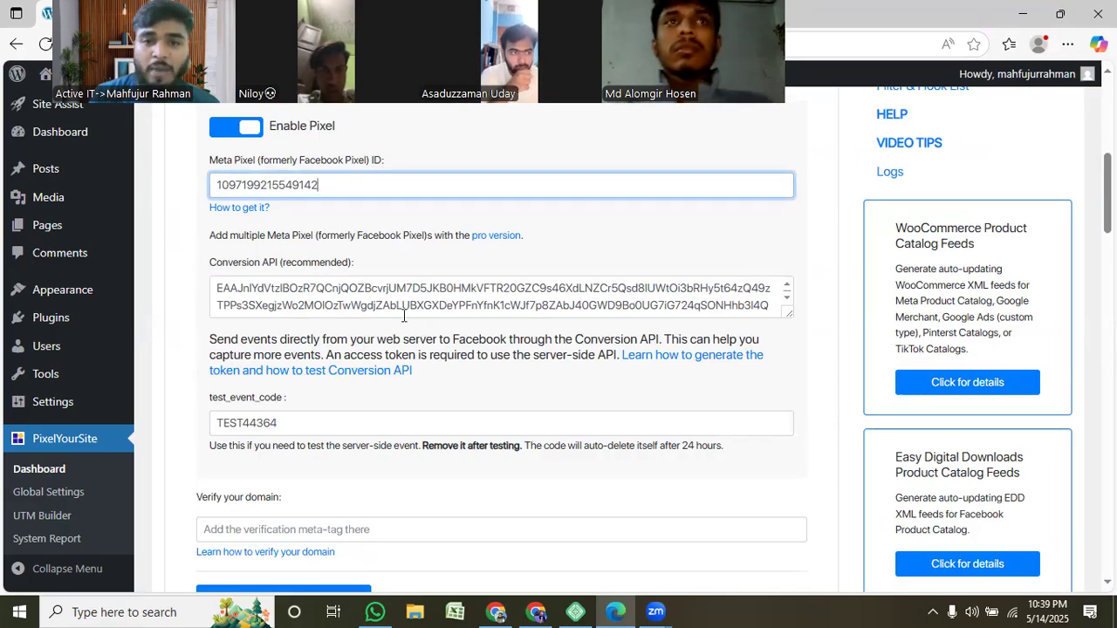
# - Switch to Chrome and turn on Automatic Website Matching in the Active it dataset's settings
pyautogui.click(493, 611)
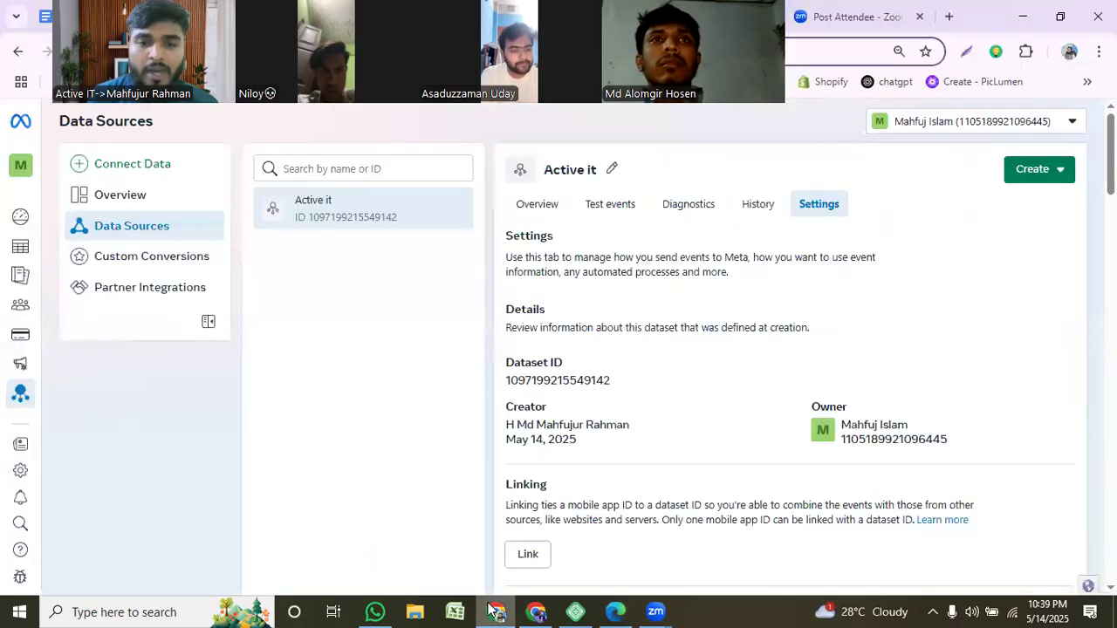
pyautogui.scroll(-8, 669, 426)
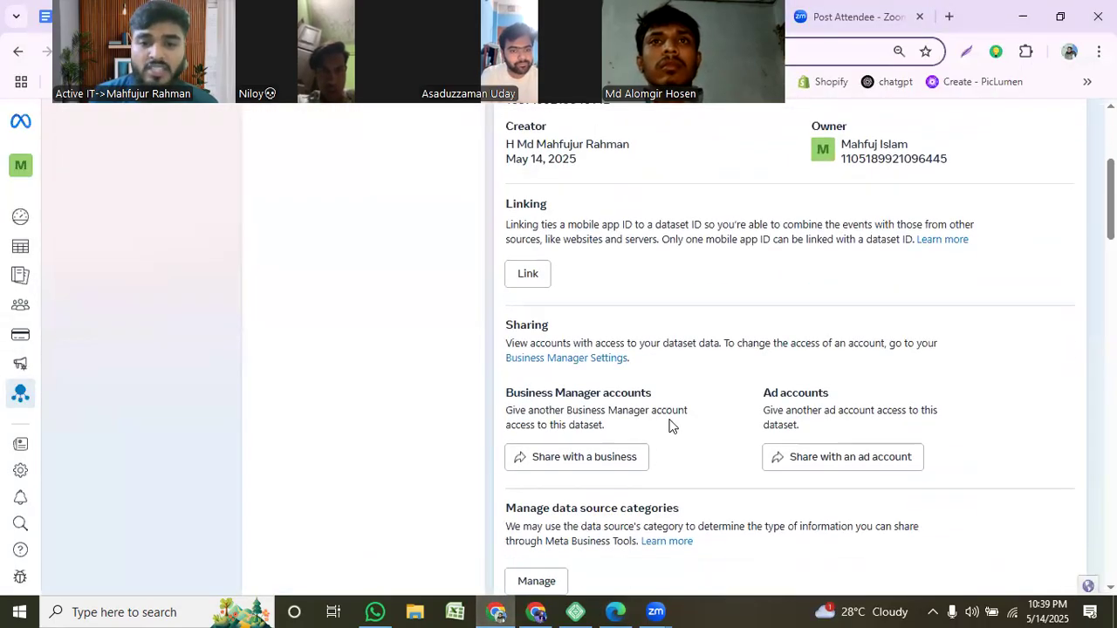
pyautogui.scroll(-3, 670, 426)
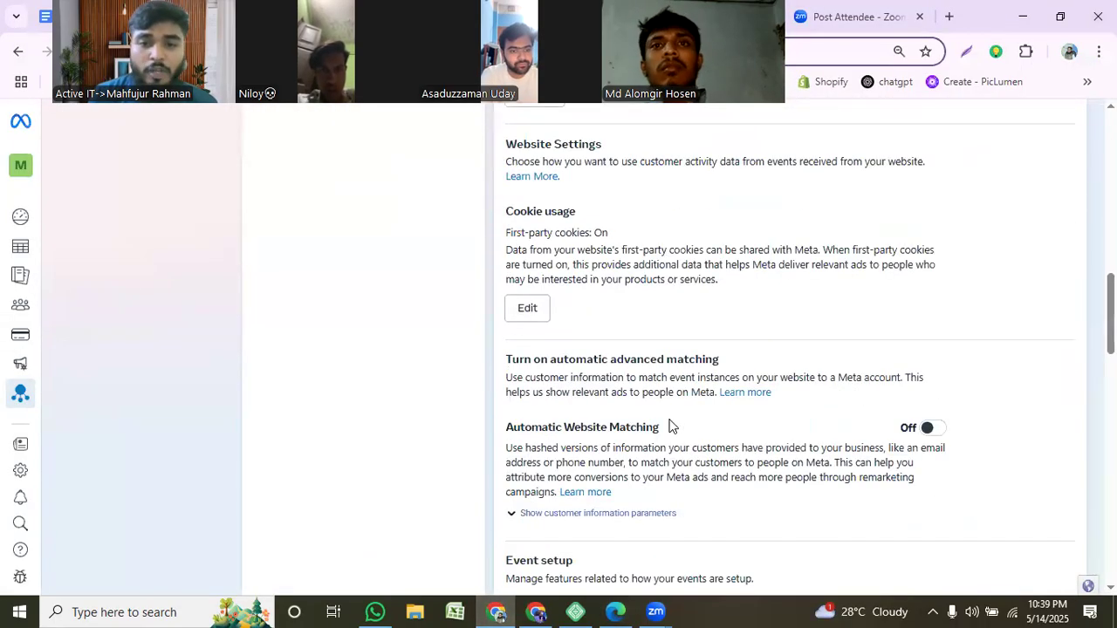
pyautogui.scroll(-1, 669, 426)
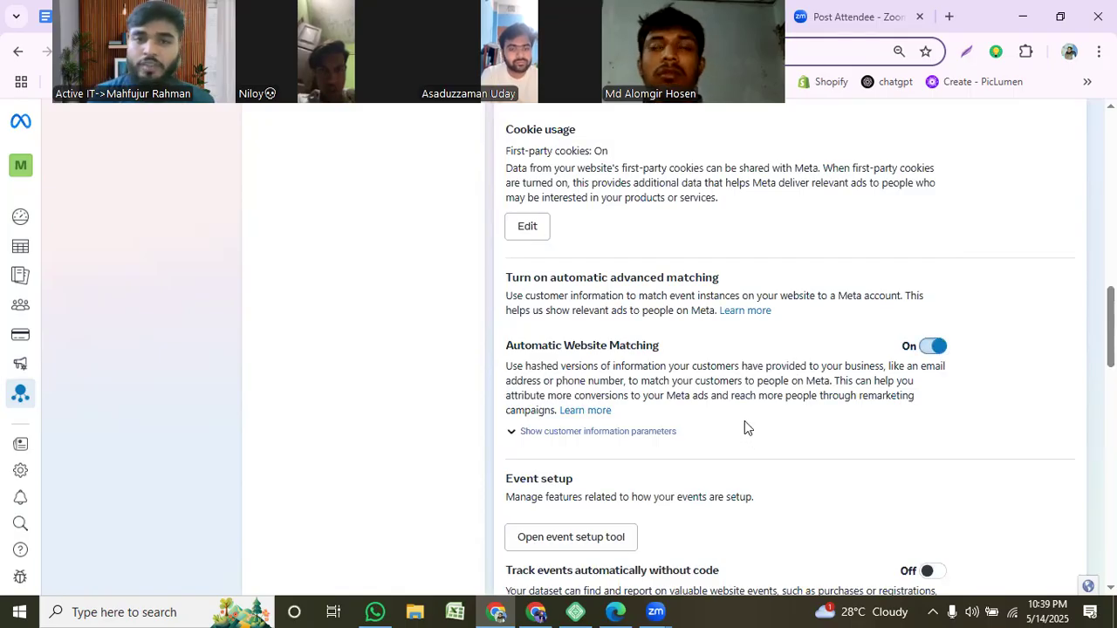
# - Generate a Conversions API access token for the dataset under direct integration
pyautogui.scroll(-5, 744, 420)
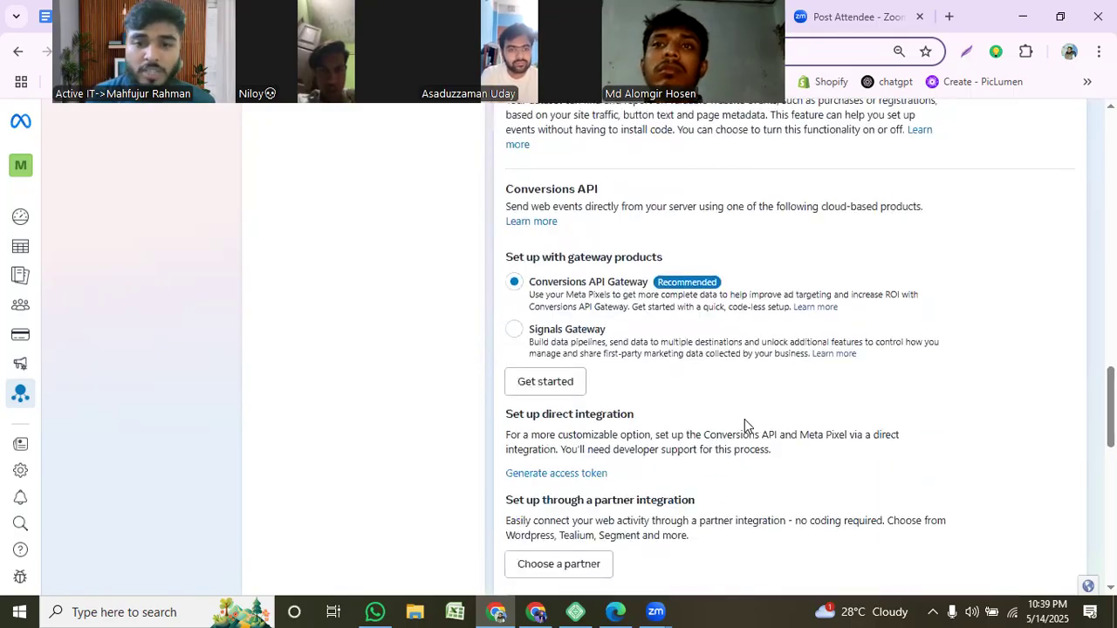
pyautogui.scroll(-8, 745, 419)
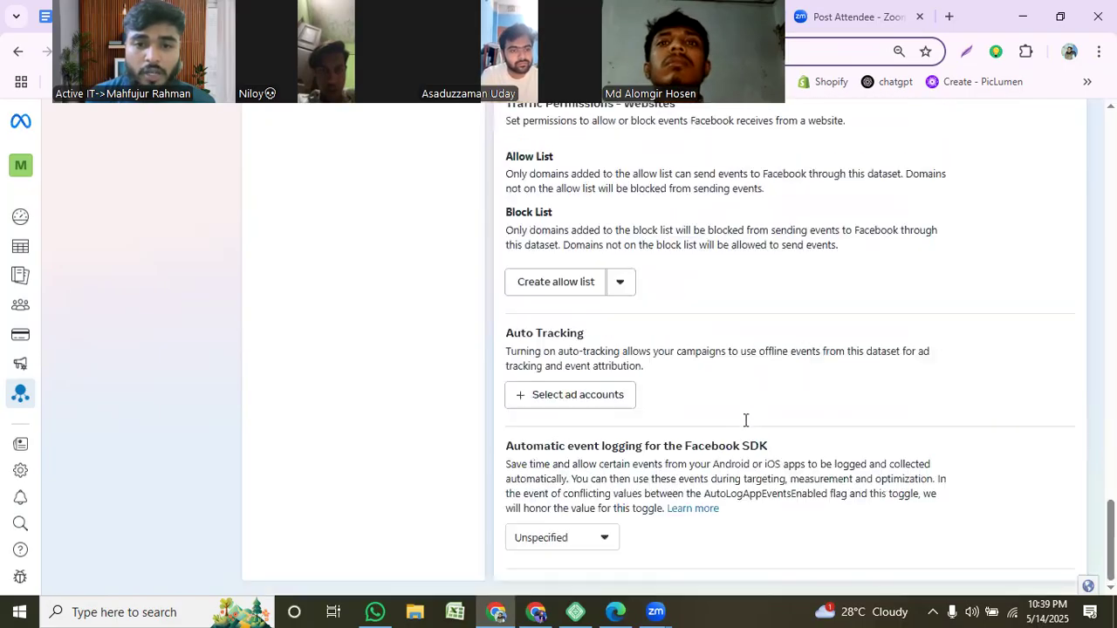
pyautogui.scroll(6, 744, 420)
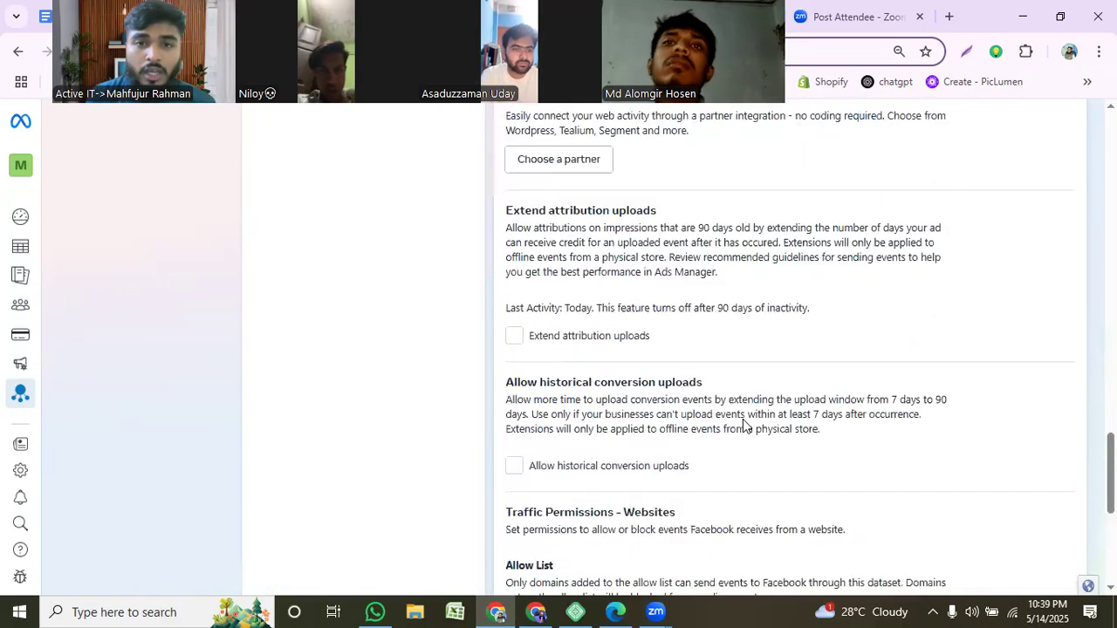
pyautogui.scroll(2, 636, 431)
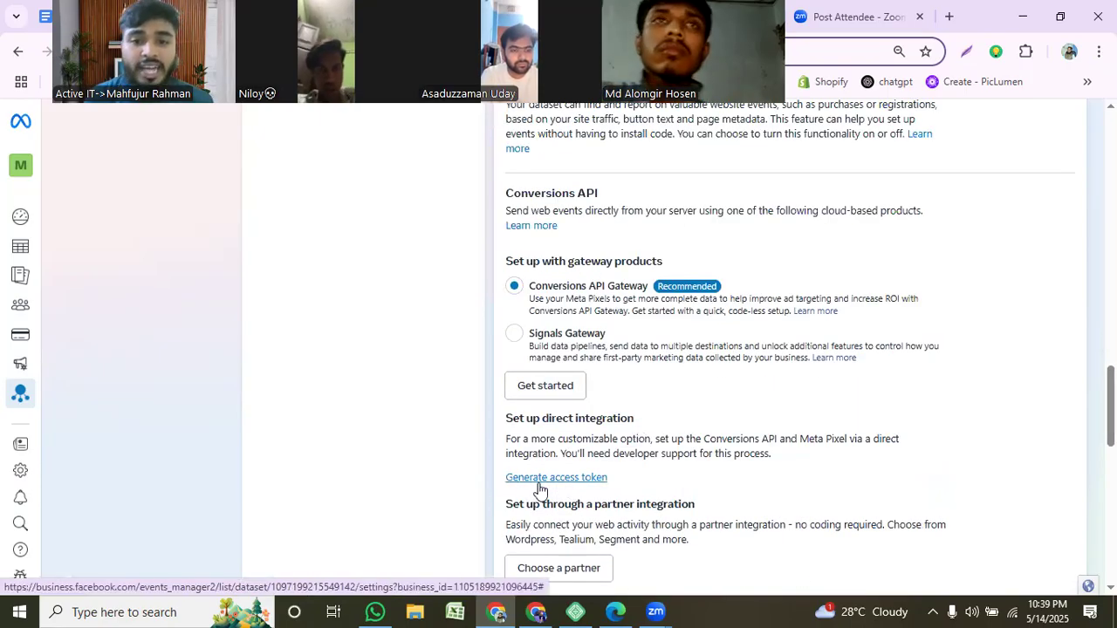
pyautogui.click(588, 480)
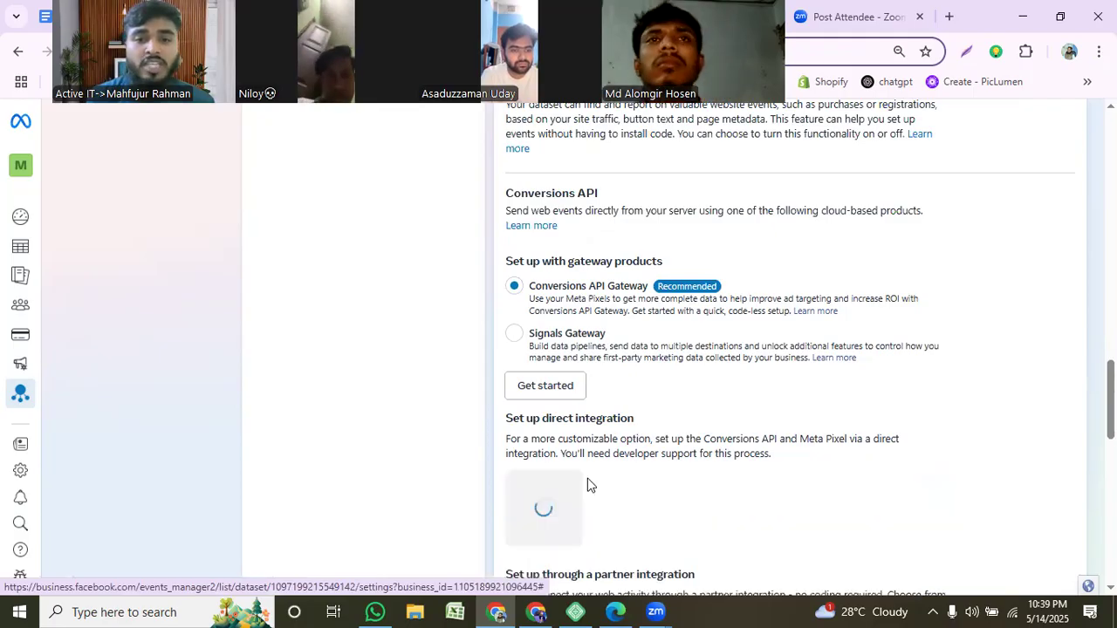
pyautogui.scroll(-2, 711, 484)
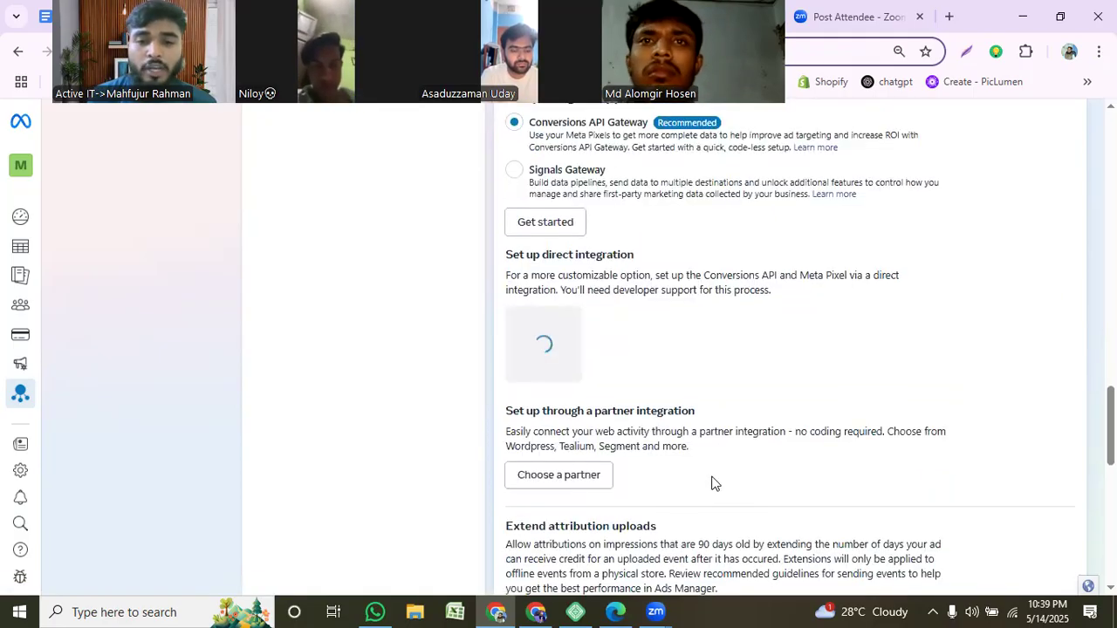
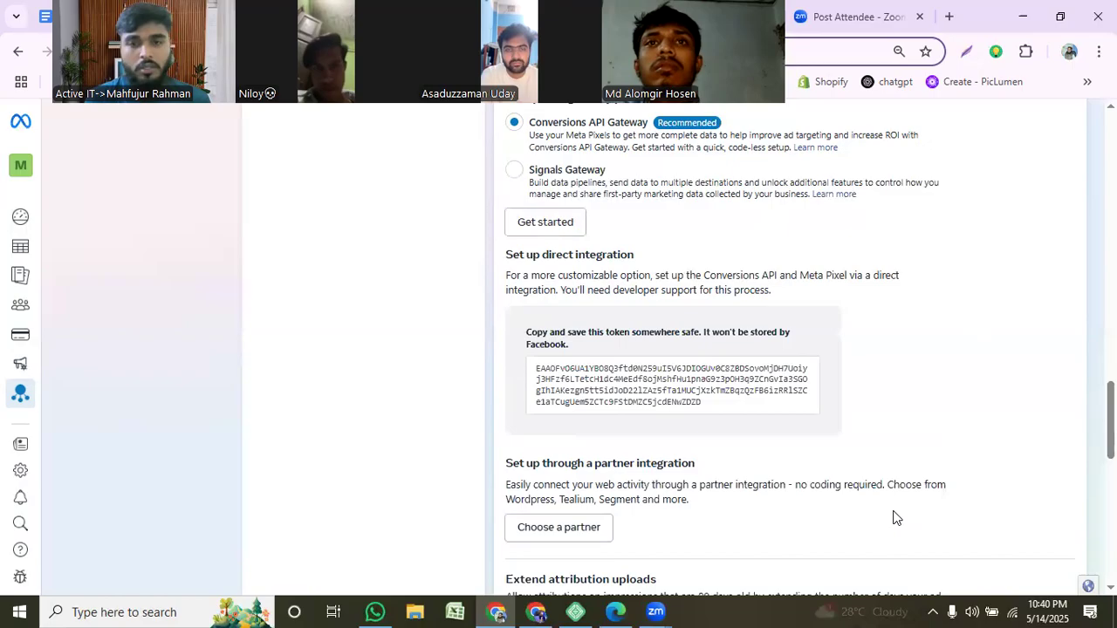
# - Copy the generated access token to the clipboard and return to the PixelYourSite settings in Microsoft Edge
pyautogui.click(715, 370)
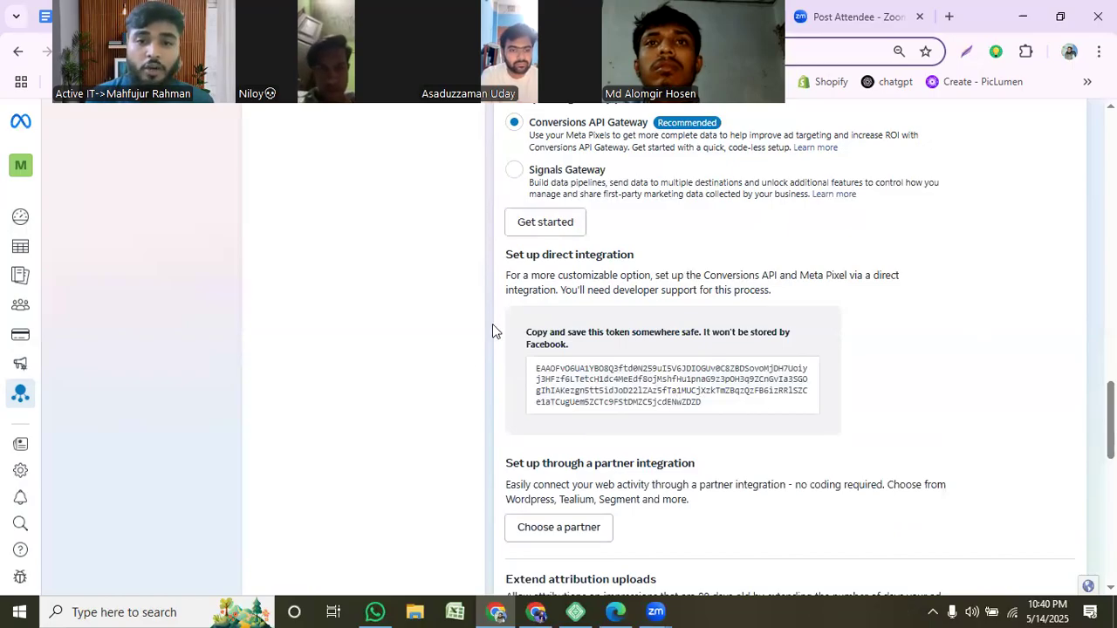
pyautogui.click(569, 385)
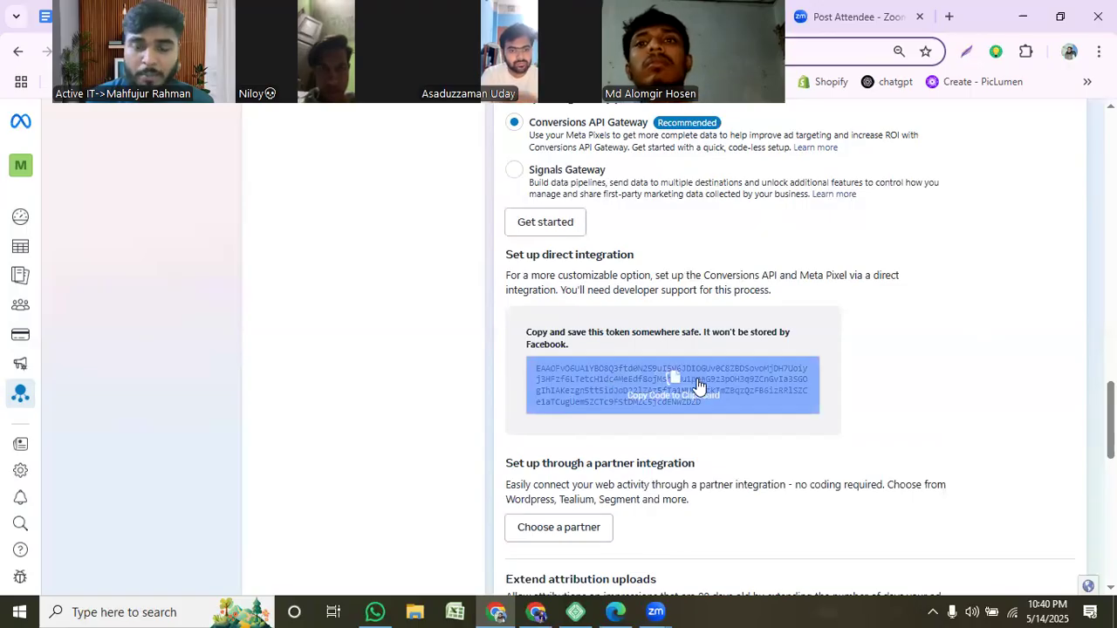
pyautogui.click(678, 398)
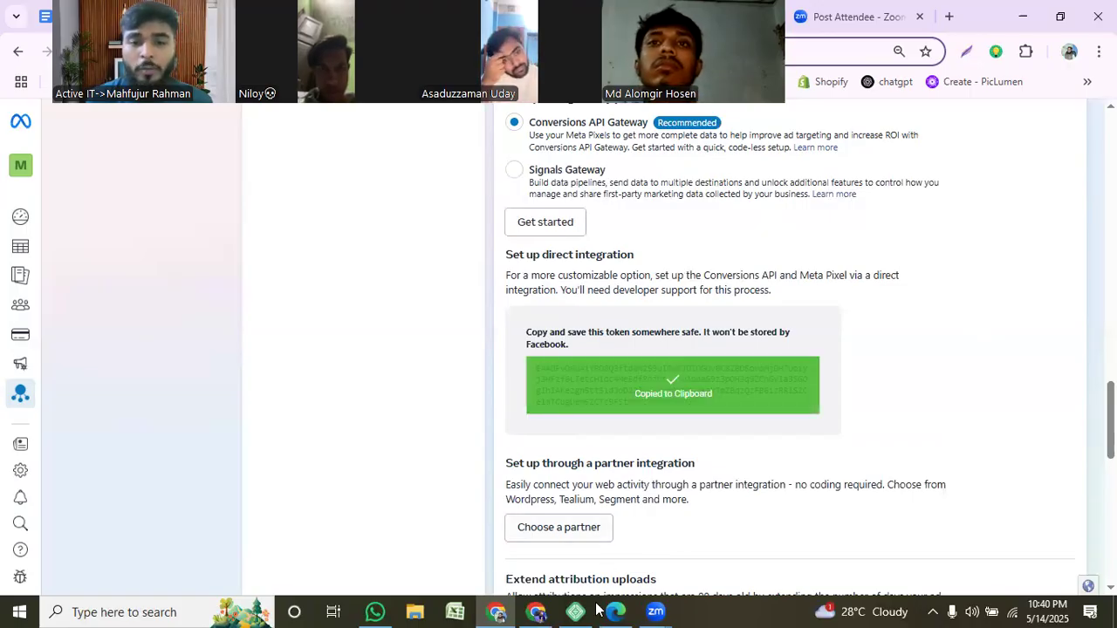
pyautogui.click(611, 611)
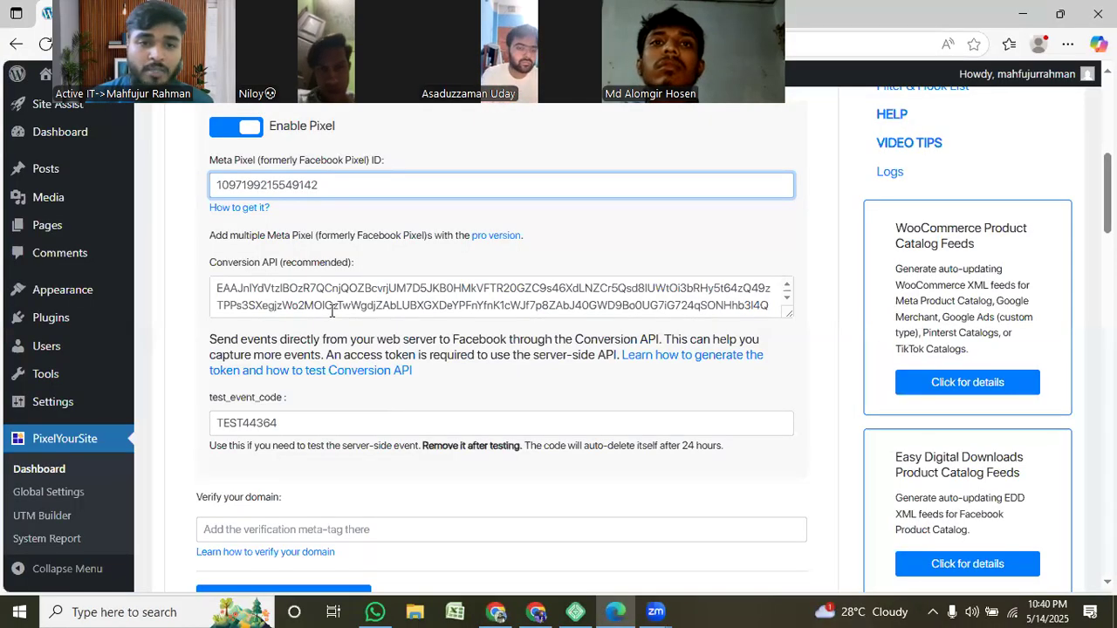
# - Replace the Conversion API access token in the PixelYourSite Meta Pixel settings with the copied token
pyautogui.click(367, 301)
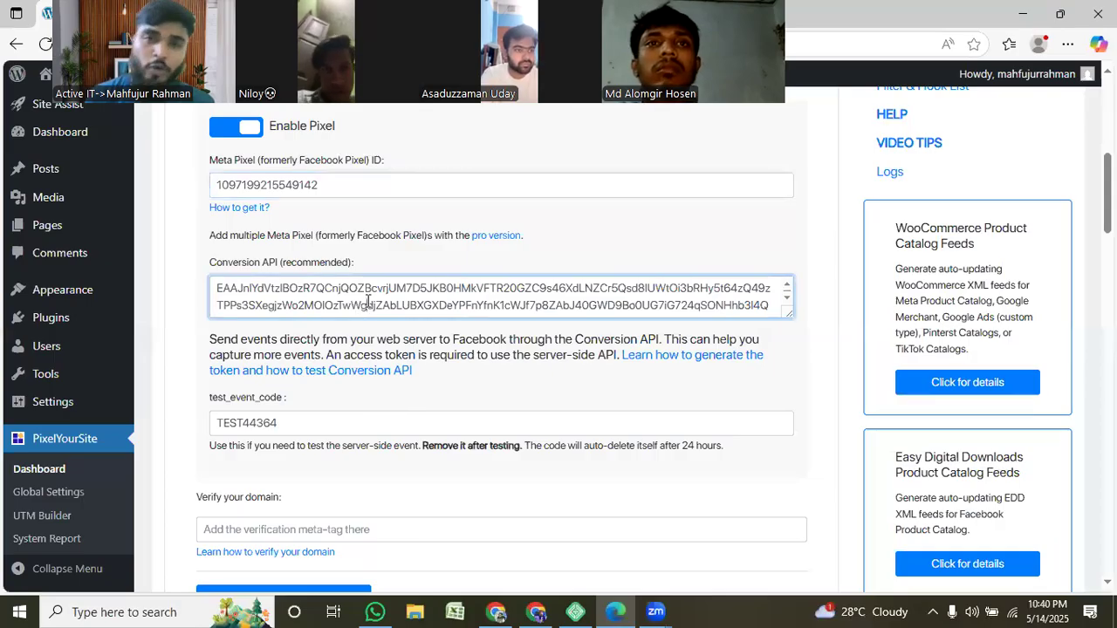
pyautogui.hotkey('ctrl', 'a')
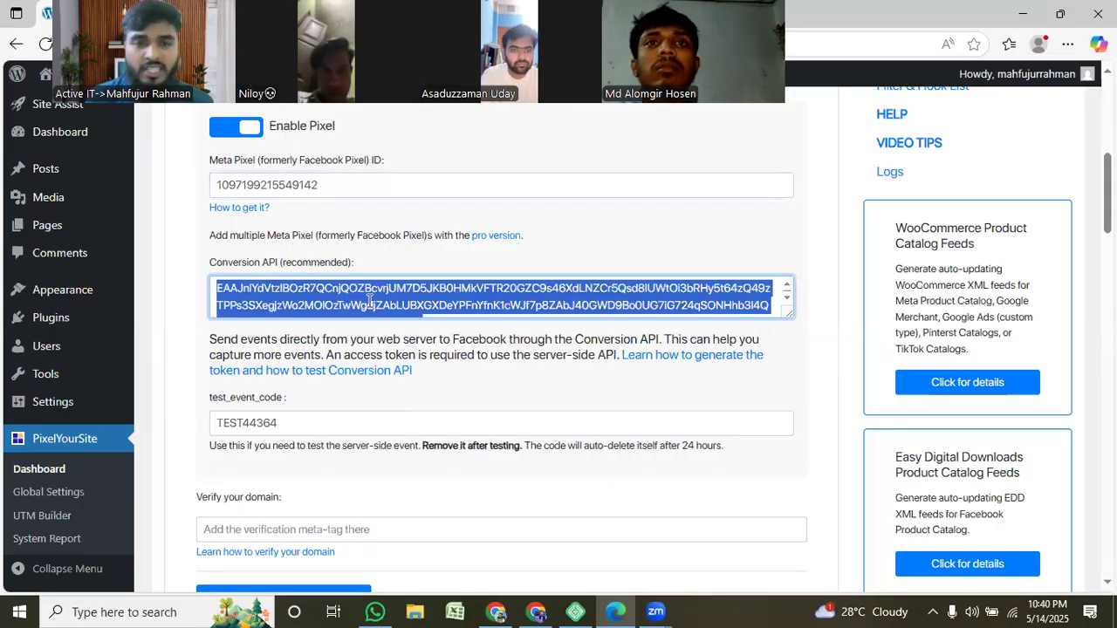
pyautogui.rightClick(368, 297)
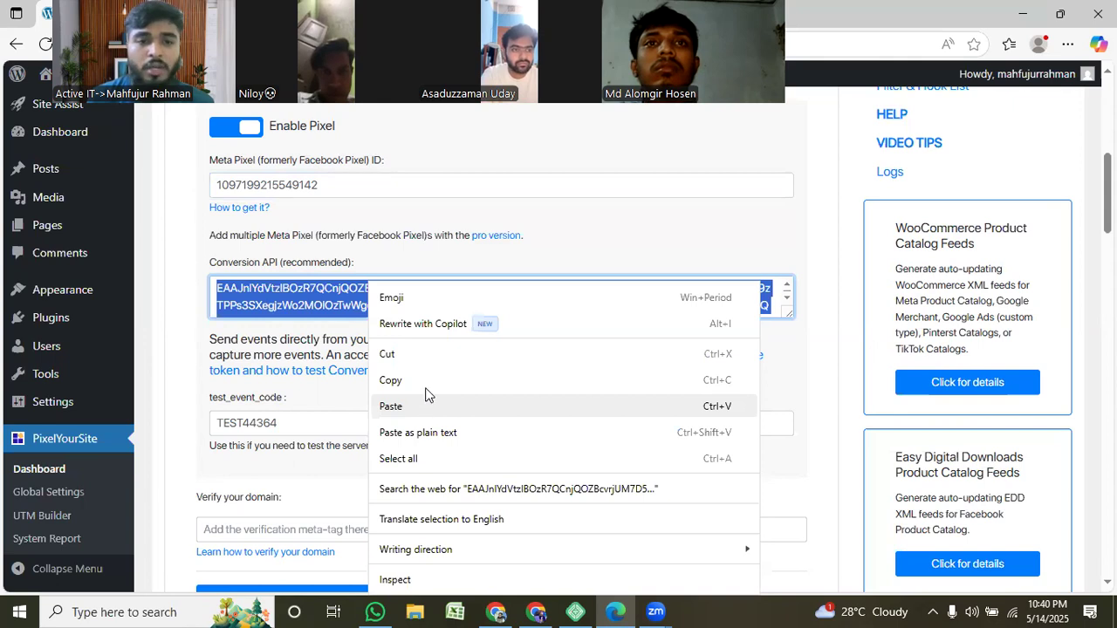
pyautogui.click(427, 403)
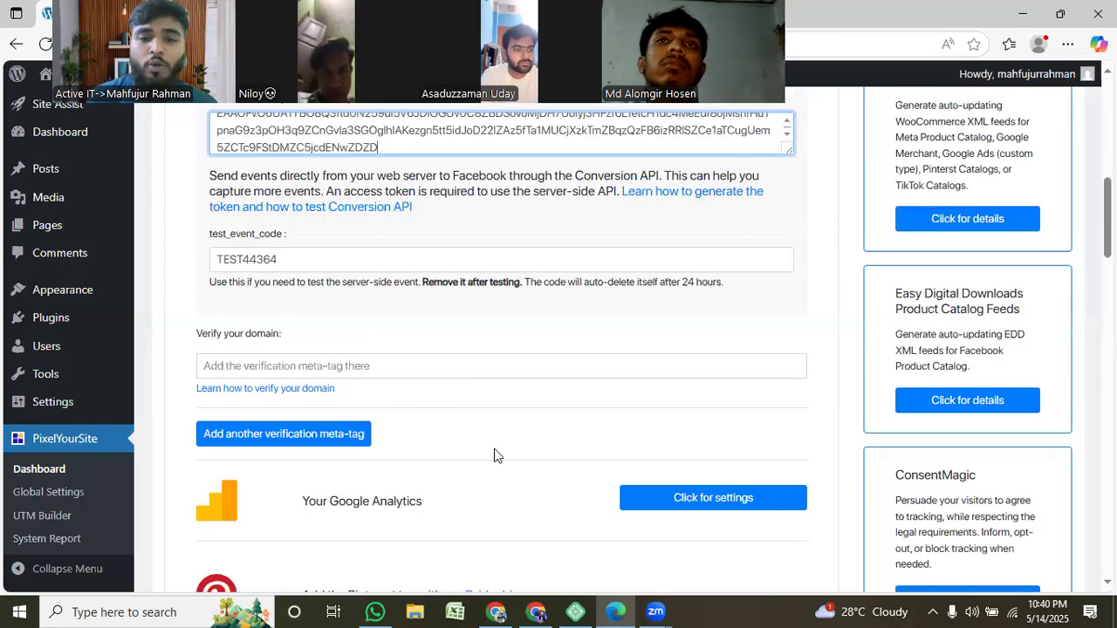
# - Switch to Chrome and review the Active it dataset's settings, including traffic permissions, auto tracking, partner integration, website matching and data restrictions
pyautogui.click(551, 585)
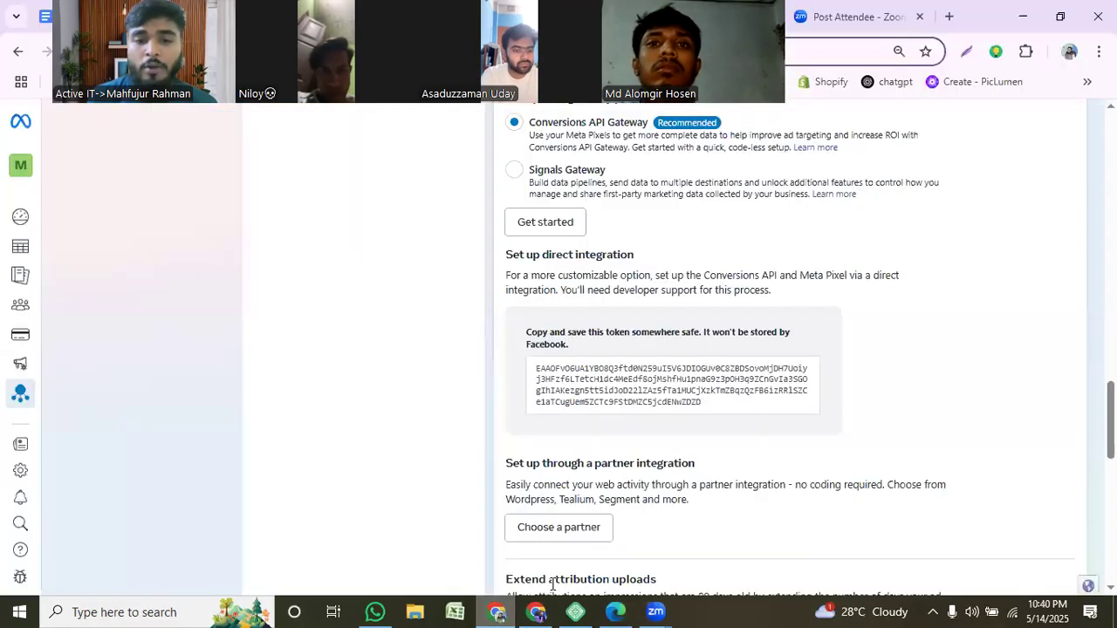
pyautogui.scroll(-4, 661, 503)
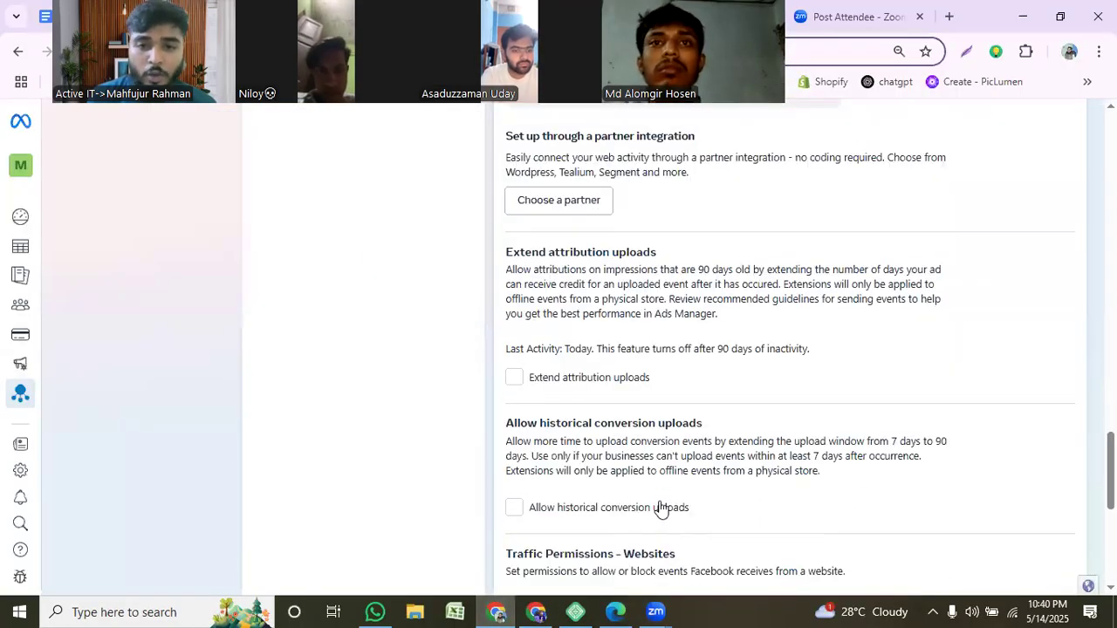
pyautogui.scroll(-5, 661, 508)
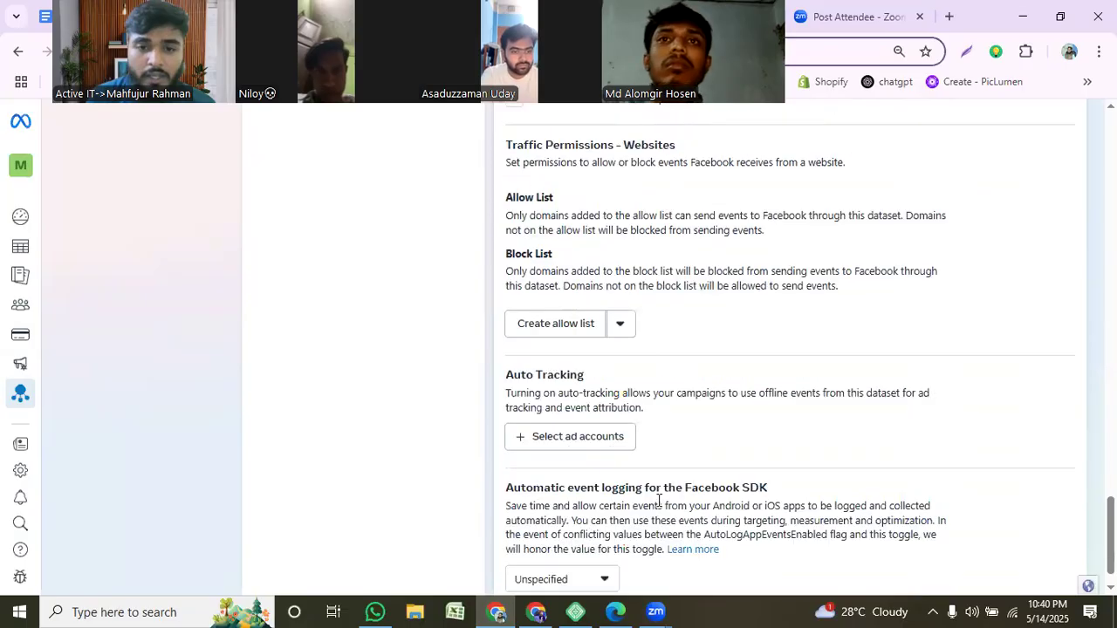
pyautogui.scroll(-1, 659, 500)
pyautogui.scroll(6, 658, 501)
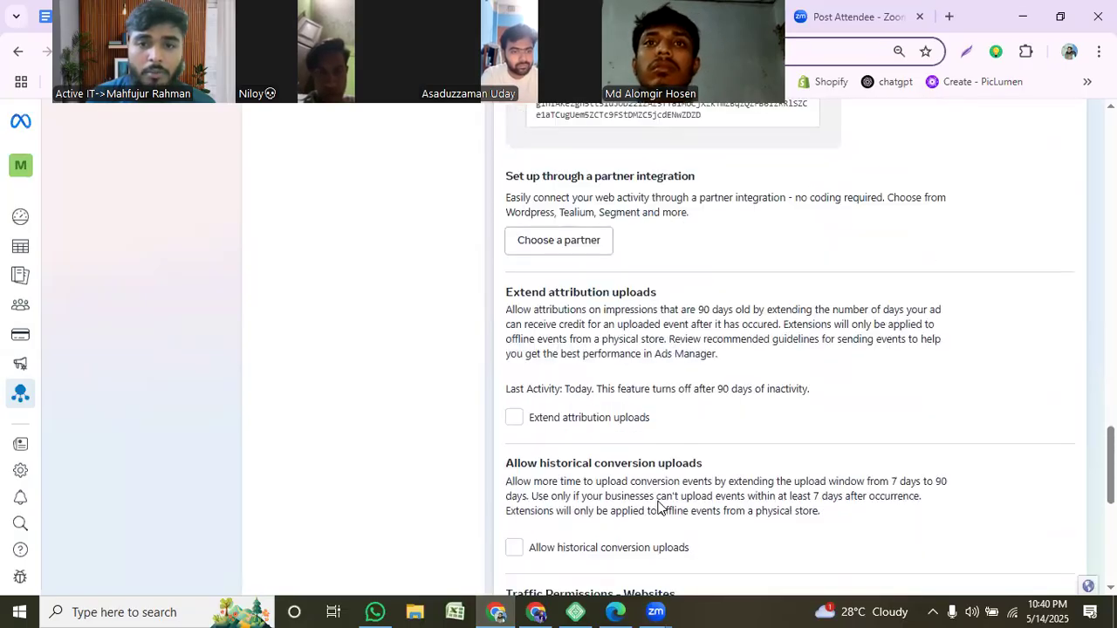
pyautogui.scroll(8, 593, 479)
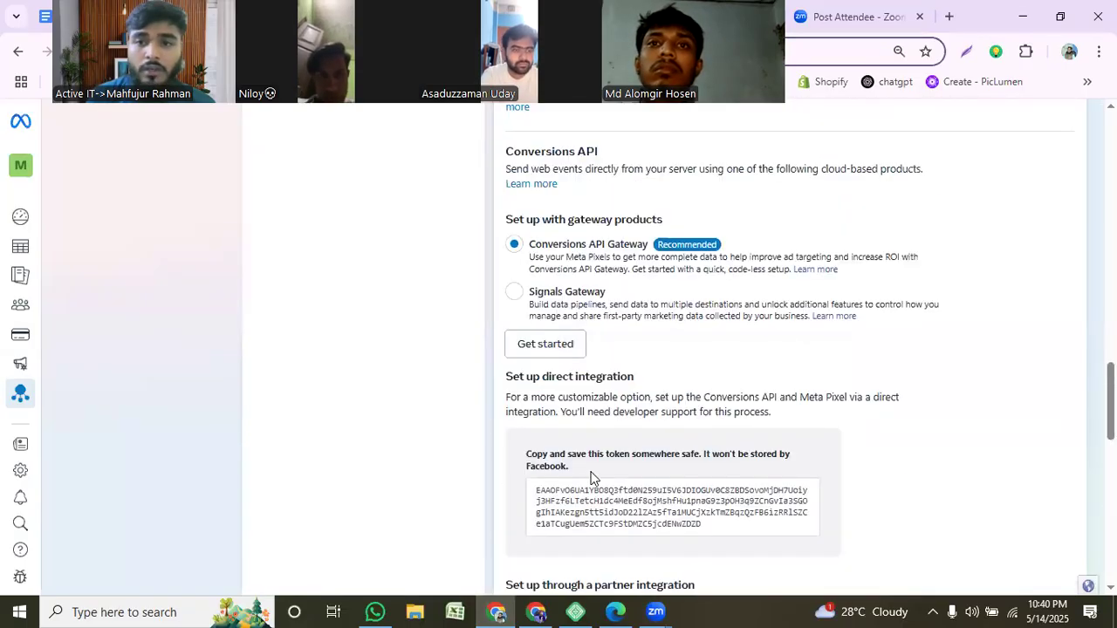
pyautogui.scroll(-4, 602, 479)
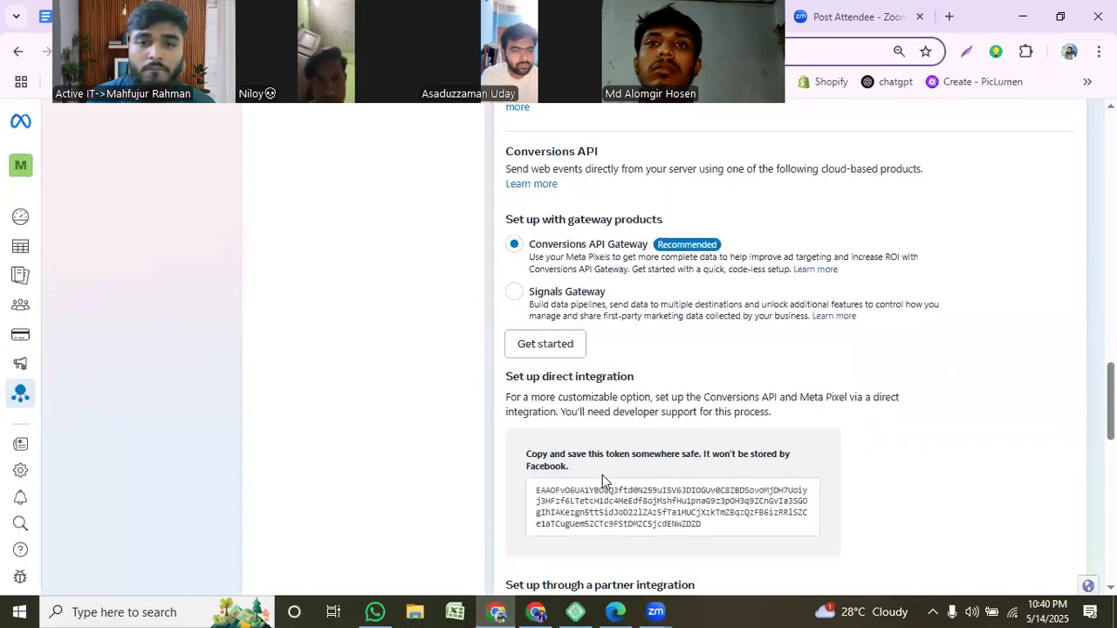
pyautogui.scroll(-2, 602, 475)
pyautogui.scroll(-6, 602, 476)
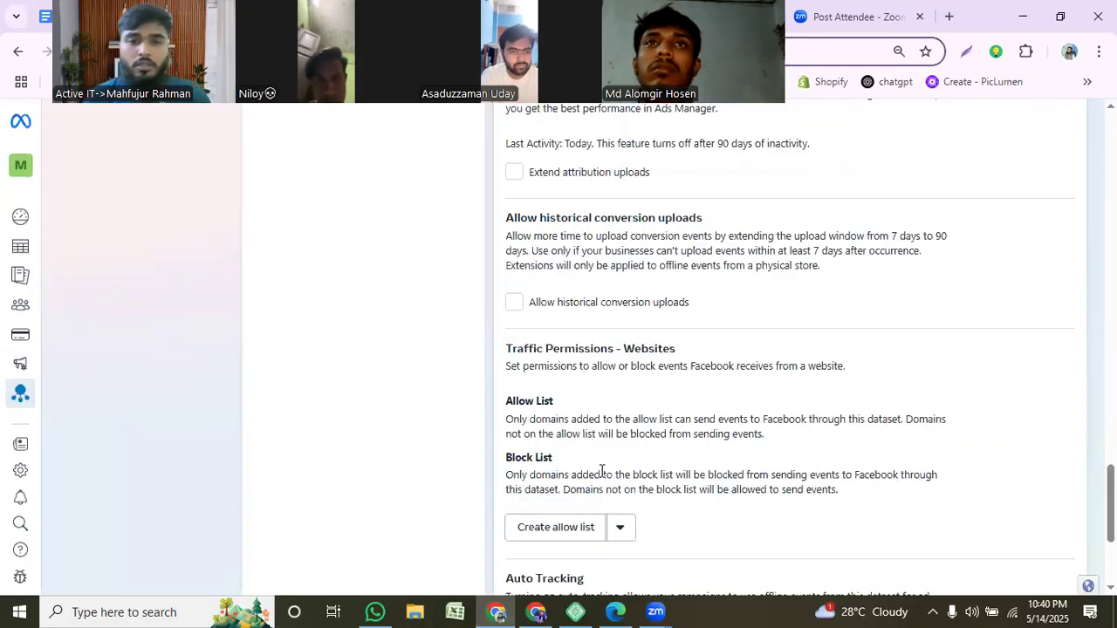
pyautogui.scroll(-2, 609, 469)
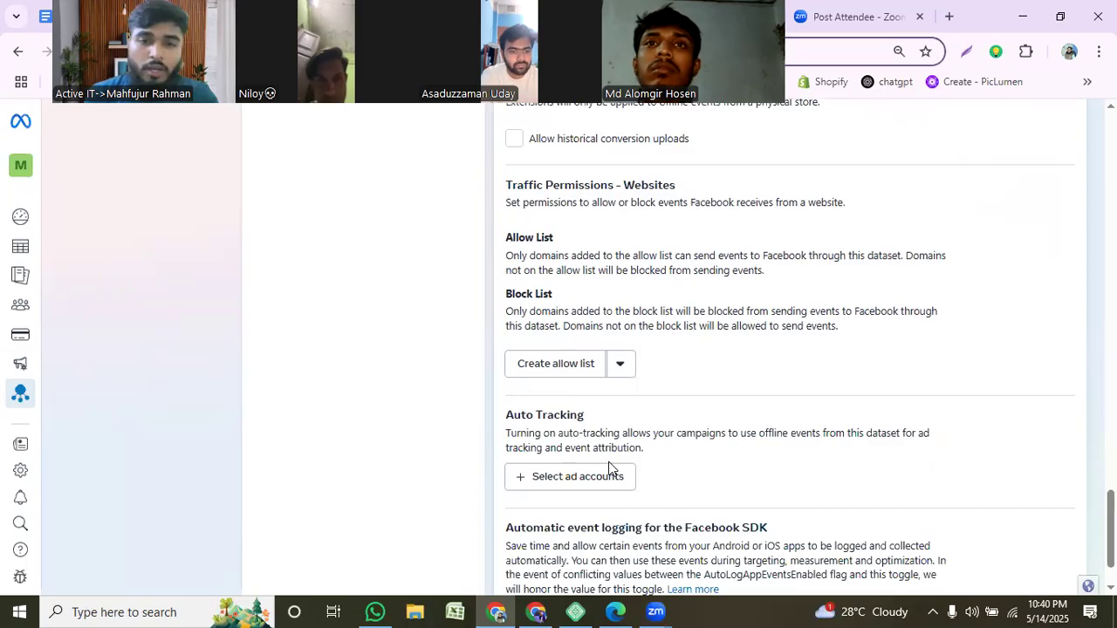
pyautogui.scroll(-1, 609, 460)
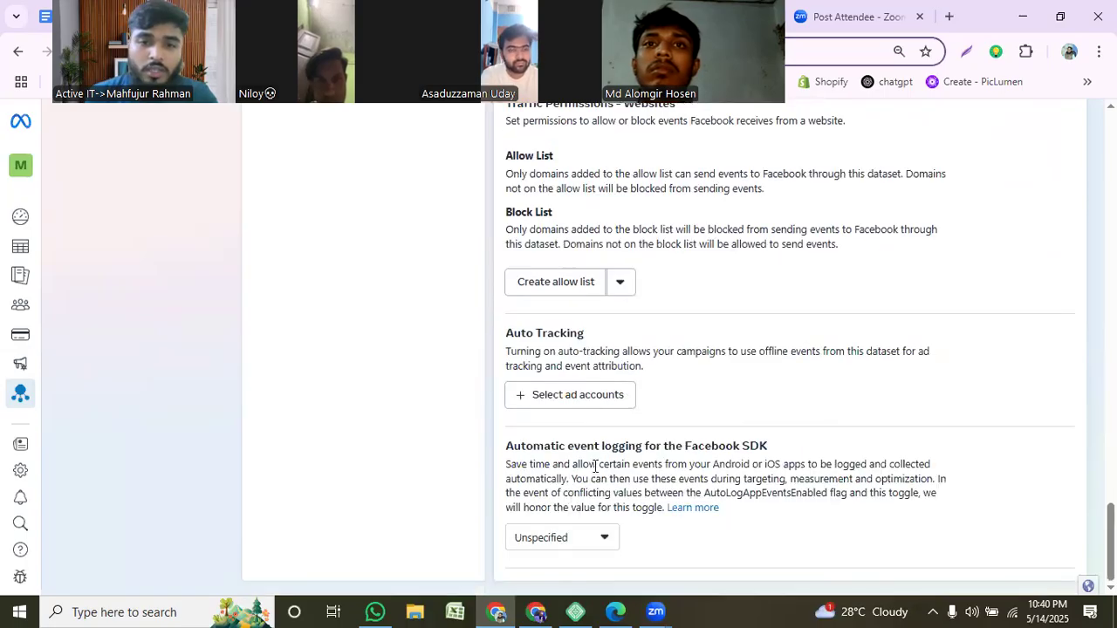
pyautogui.click(606, 411)
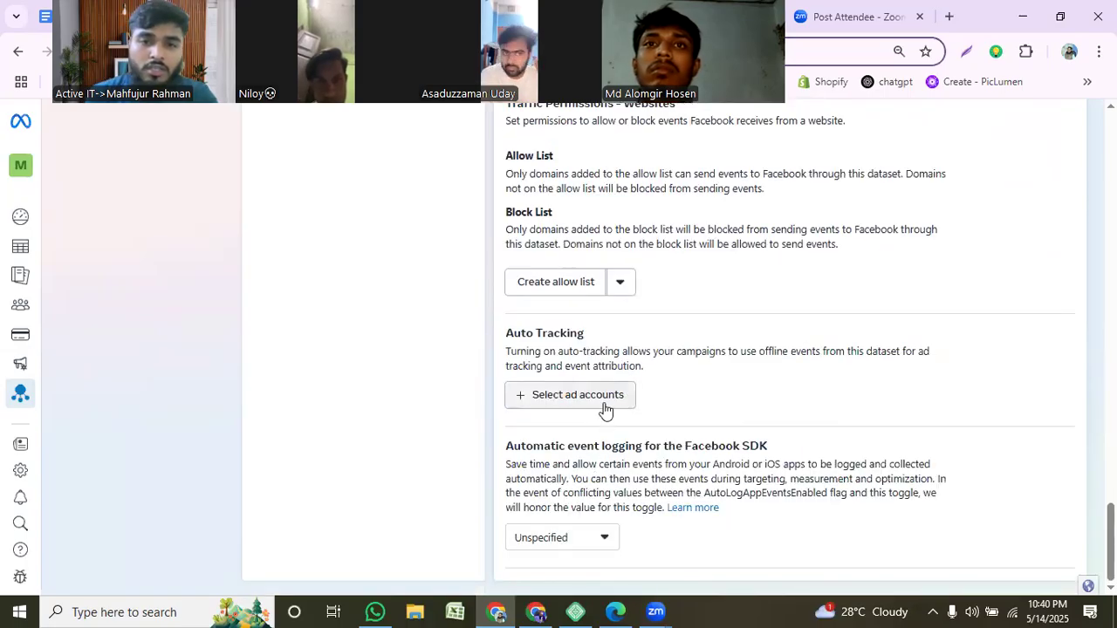
pyautogui.scroll(1, 606, 411)
pyautogui.scroll(2, 606, 410)
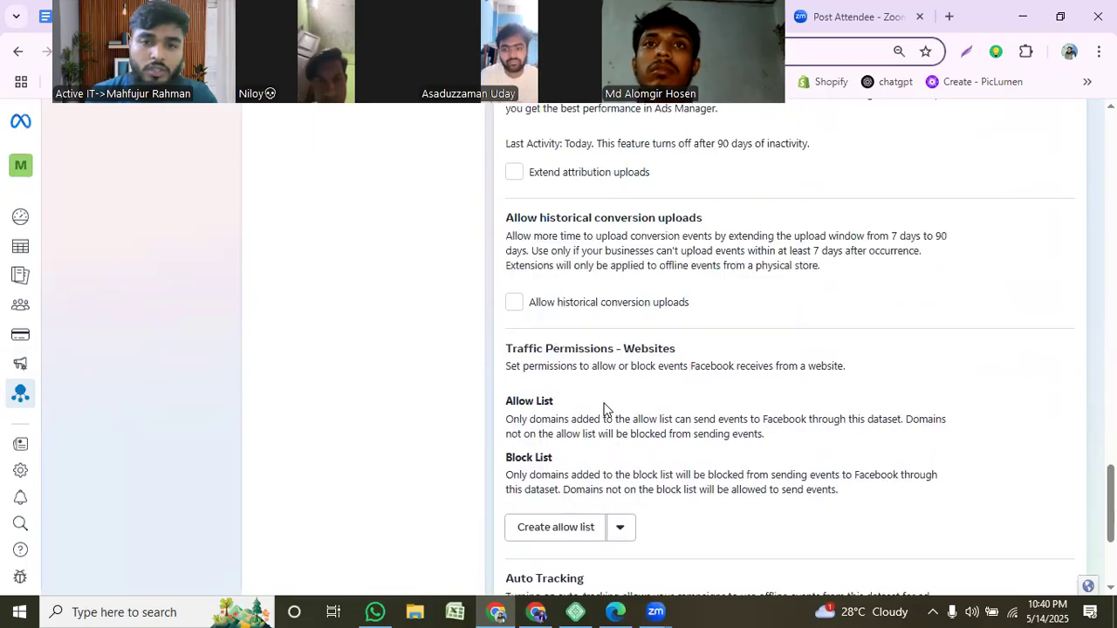
pyautogui.scroll(3, 606, 410)
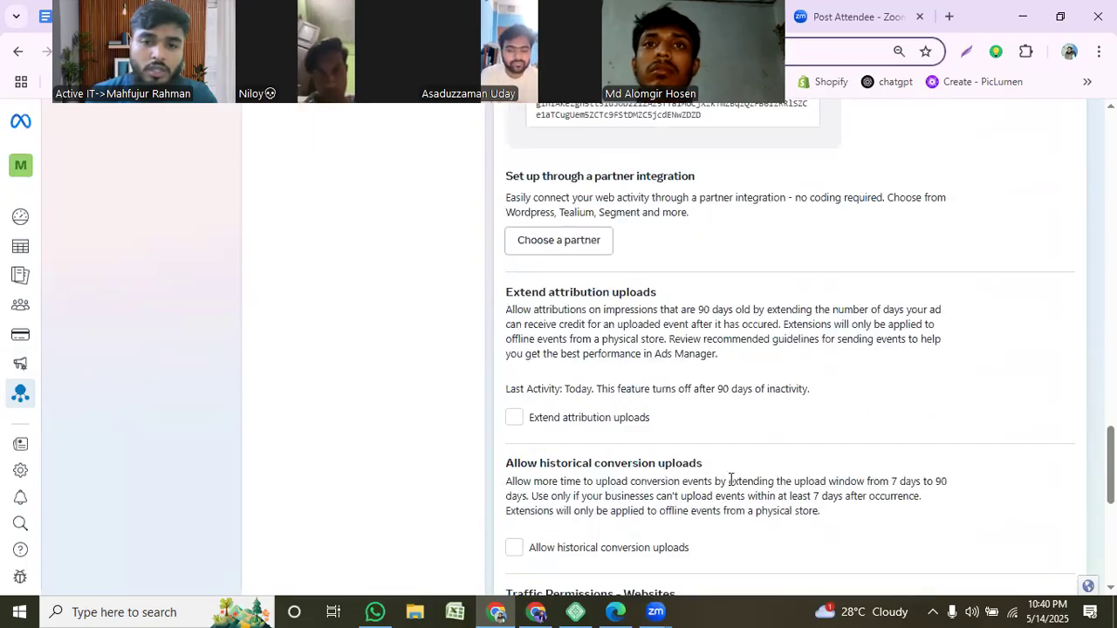
pyautogui.scroll(3, 731, 481)
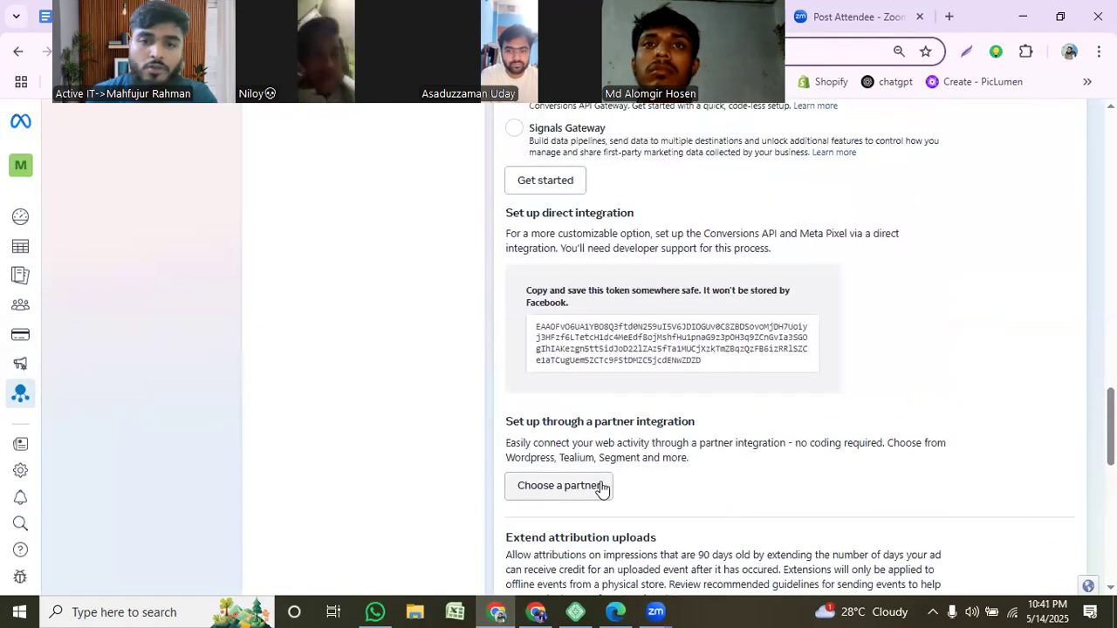
pyautogui.scroll(3, 717, 486)
pyautogui.scroll(5, 717, 486)
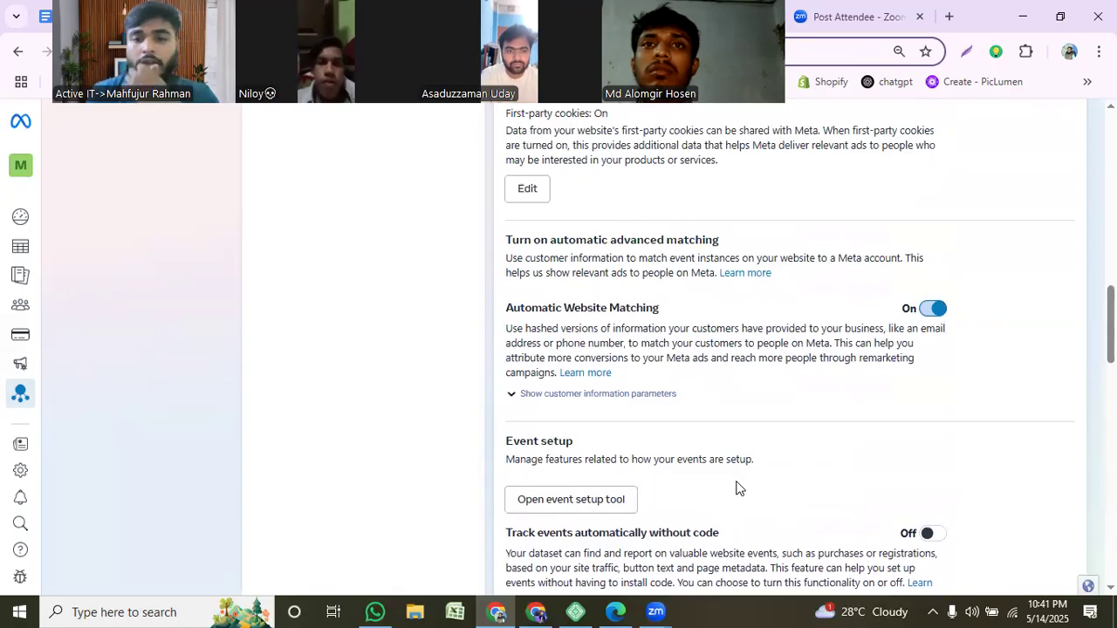
pyautogui.scroll(2, 736, 486)
pyautogui.scroll(3, 741, 484)
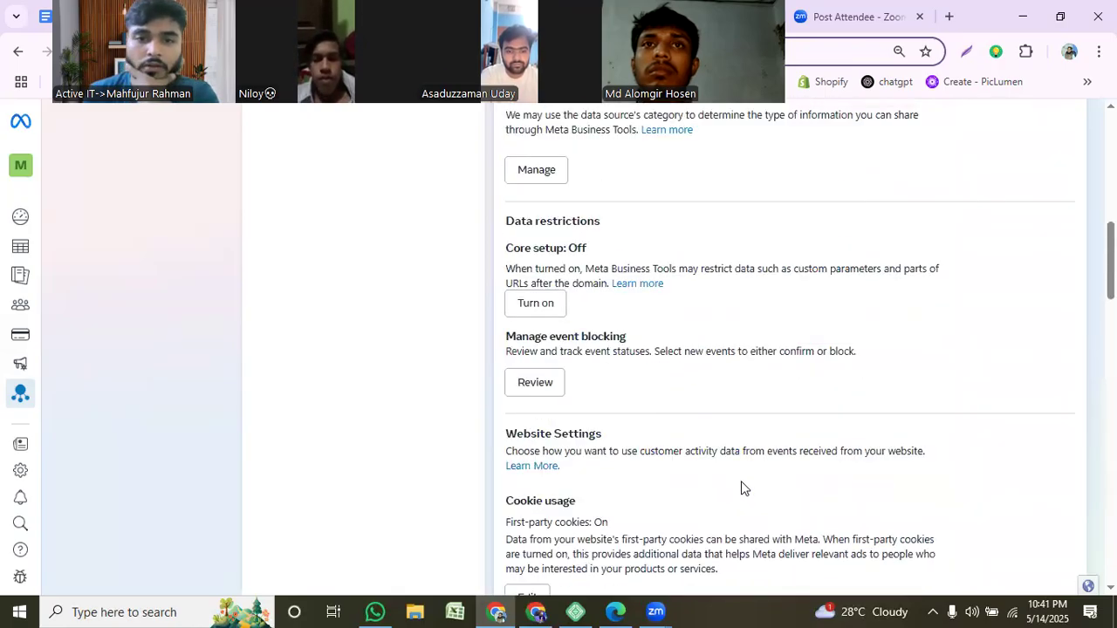
pyautogui.scroll(8, 736, 473)
pyautogui.scroll(-3, 736, 473)
pyautogui.scroll(3, 736, 473)
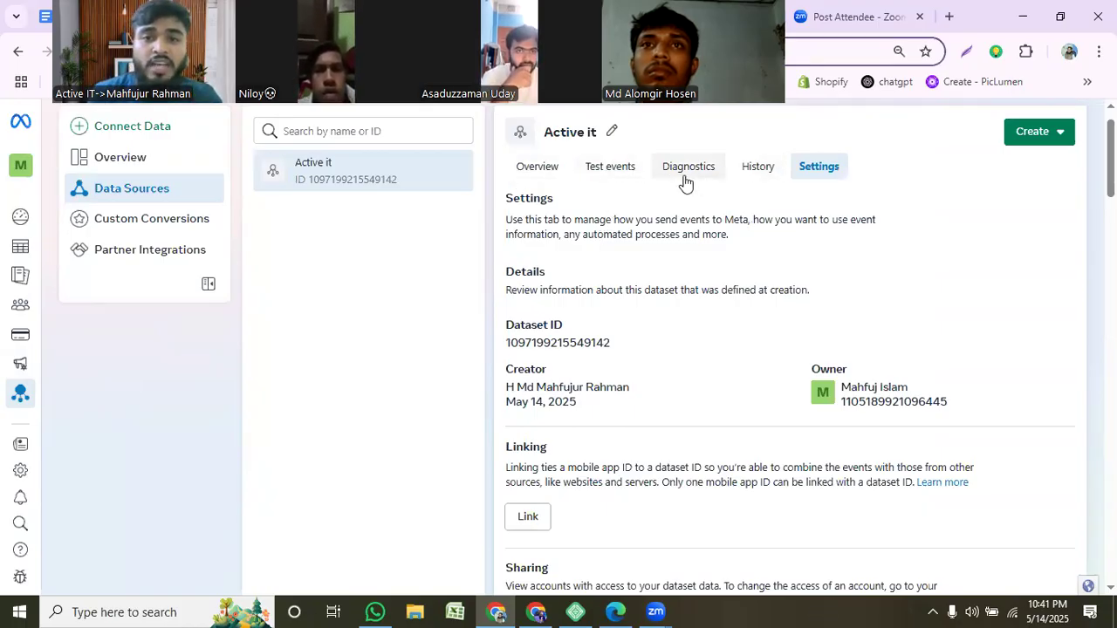
# - Open the Active it dataset's event testing and show the test event code for confirming server events
pyautogui.click(620, 174)
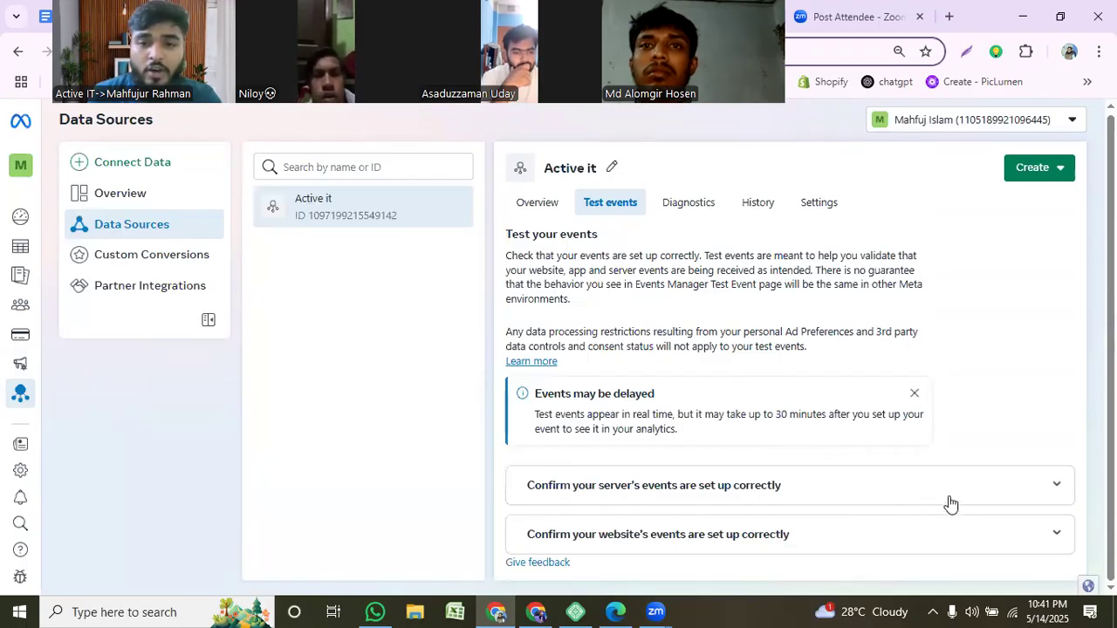
pyautogui.click(1056, 487)
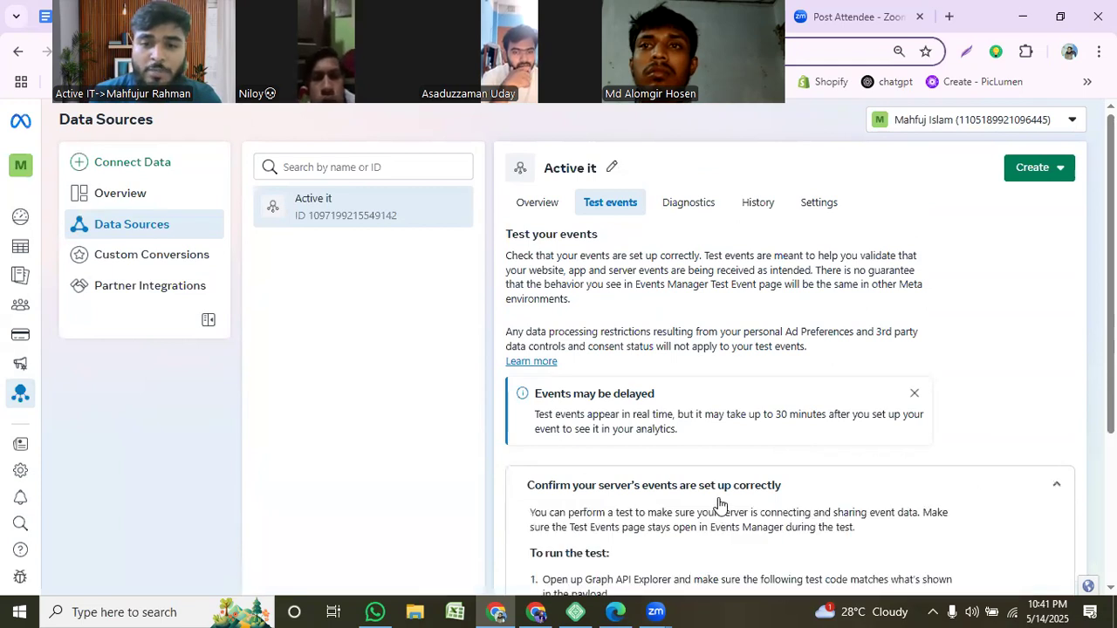
pyautogui.scroll(-3, 719, 504)
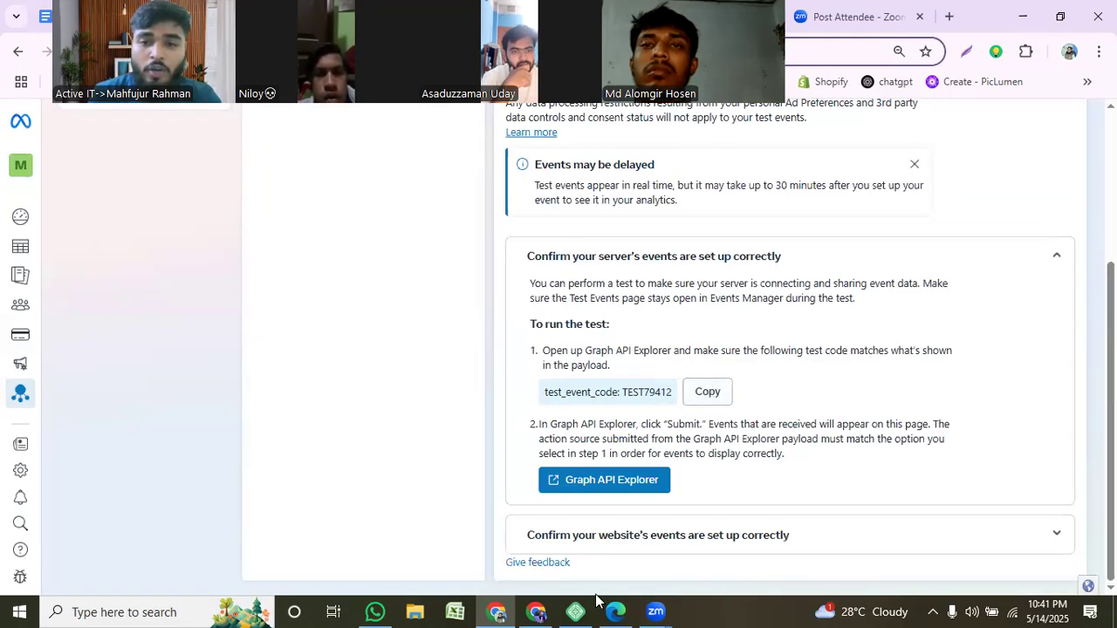
# - Return to Microsoft Edge, set the PixelYourSite test_event_code to TEST79412 and save the plugin settings
pyautogui.click(622, 610)
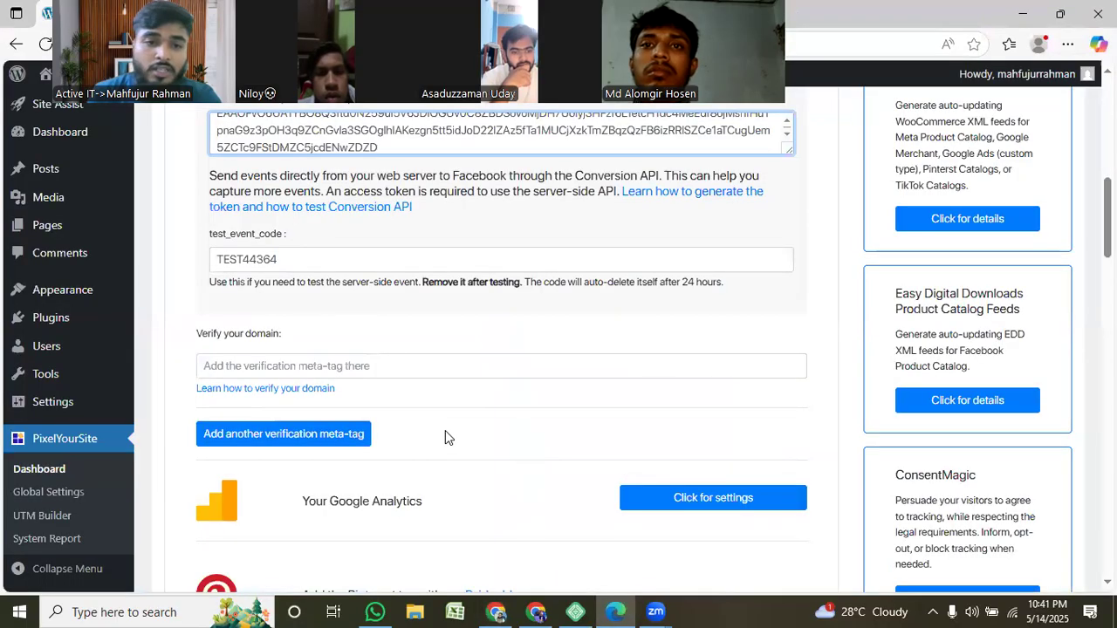
pyautogui.doubleClick(273, 260)
pyautogui.write('TEST79412')
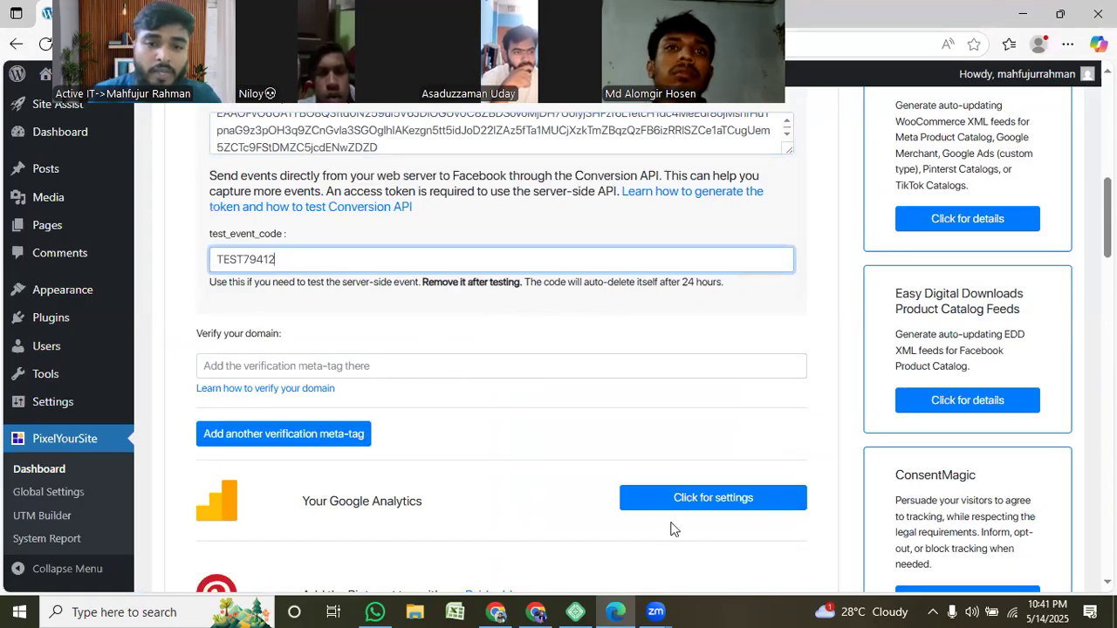
pyautogui.scroll(-10, 686, 460)
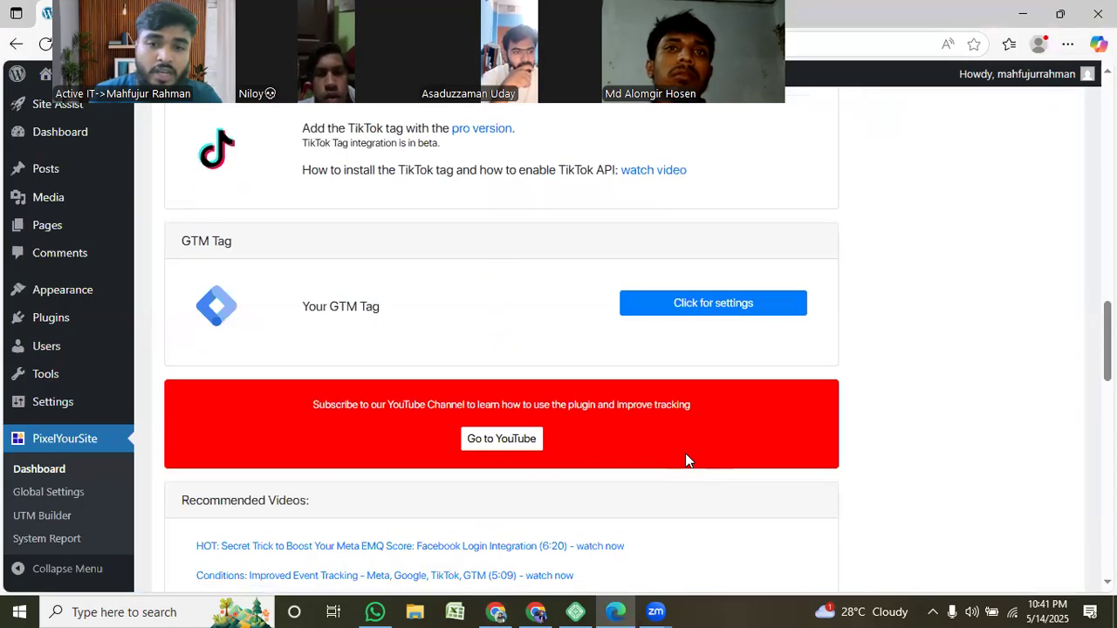
pyautogui.scroll(-12, 694, 367)
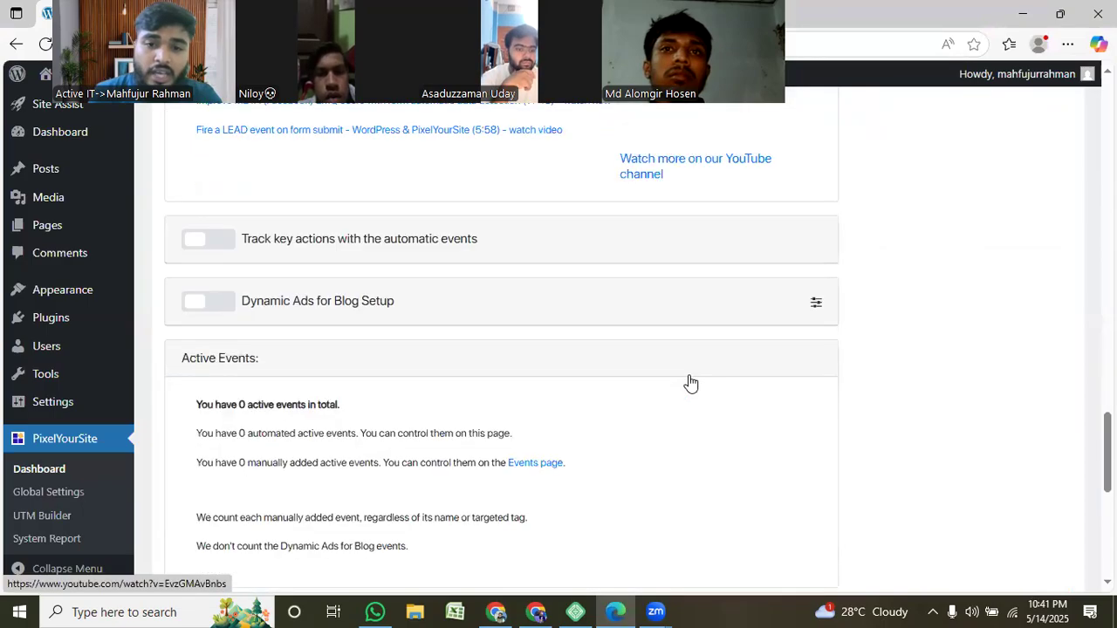
pyautogui.scroll(-3, 690, 382)
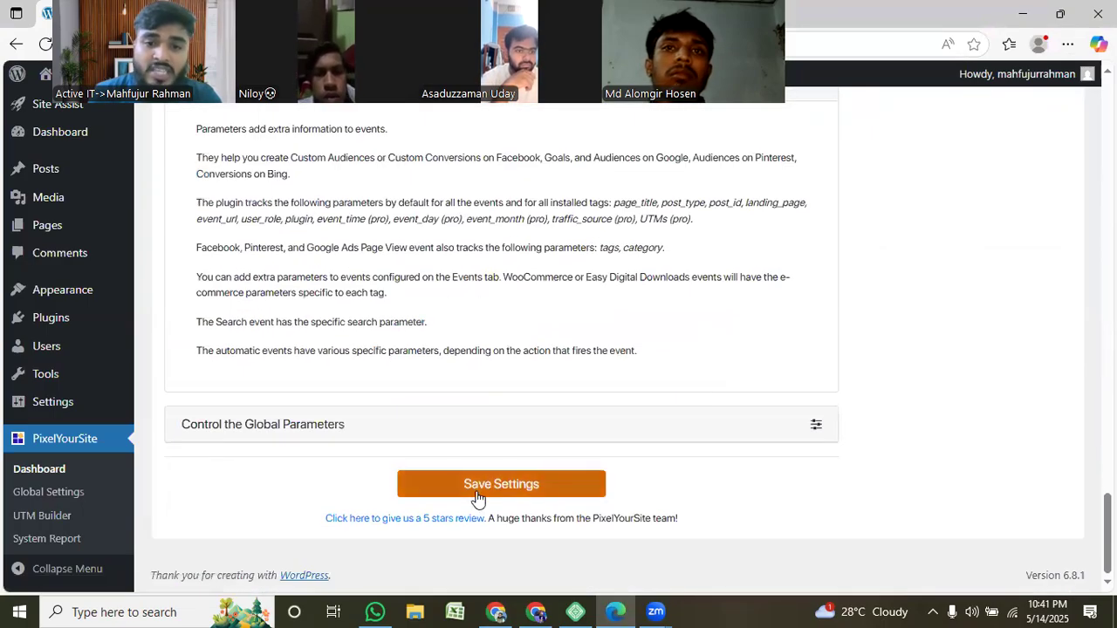
pyautogui.click(535, 486)
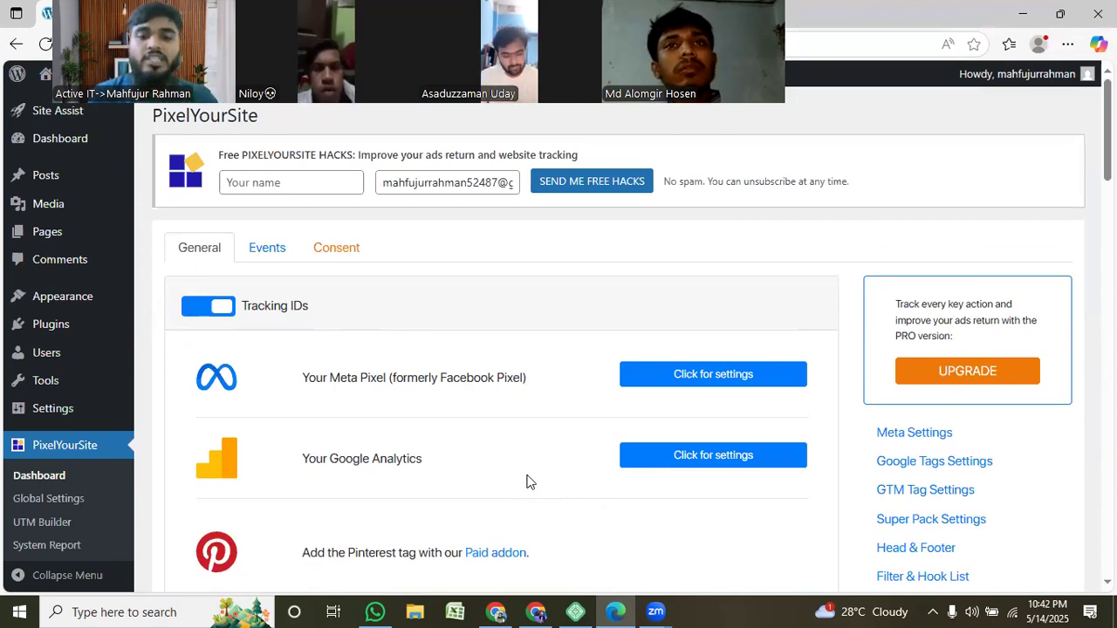
# - Return to Events Manager in Chrome and check the Active it dataset's overview for received activity
pyautogui.click(535, 613)
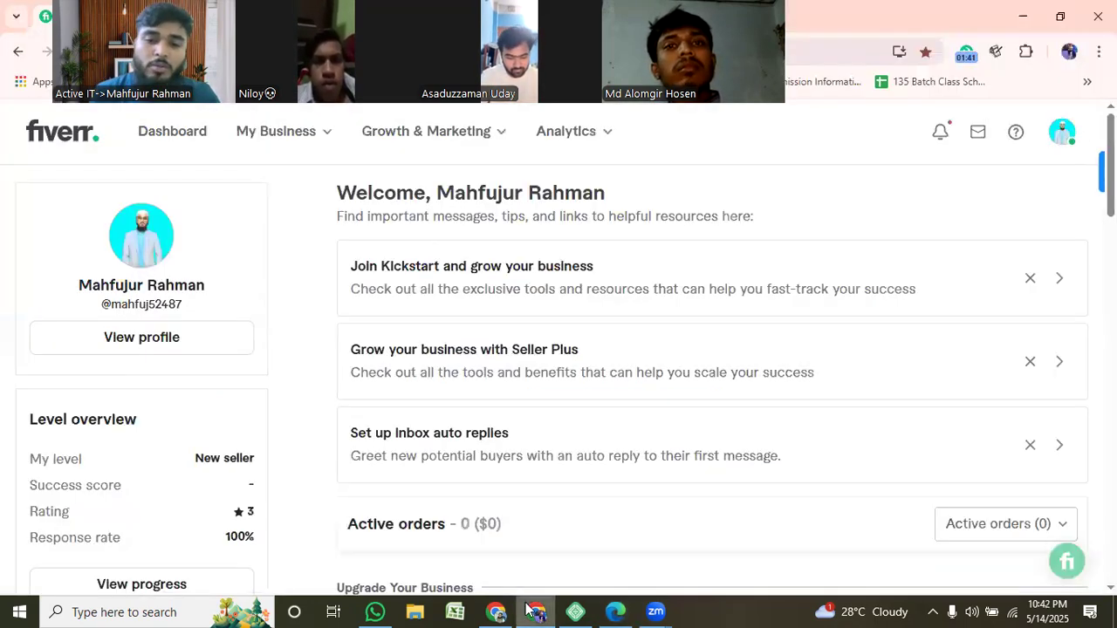
pyautogui.click(499, 613)
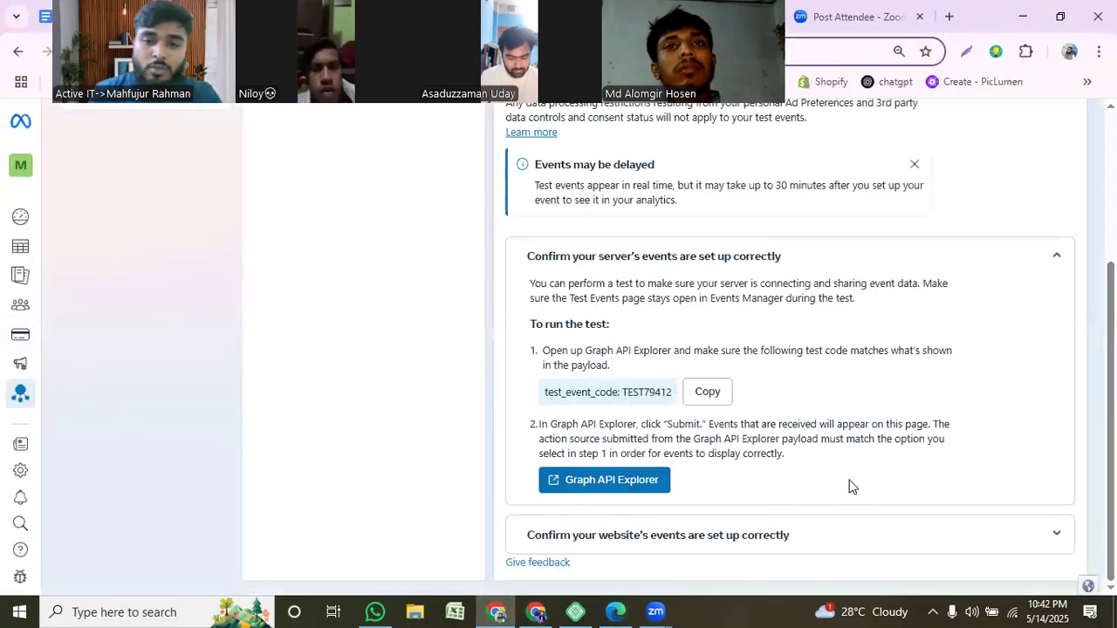
pyautogui.scroll(3, 848, 488)
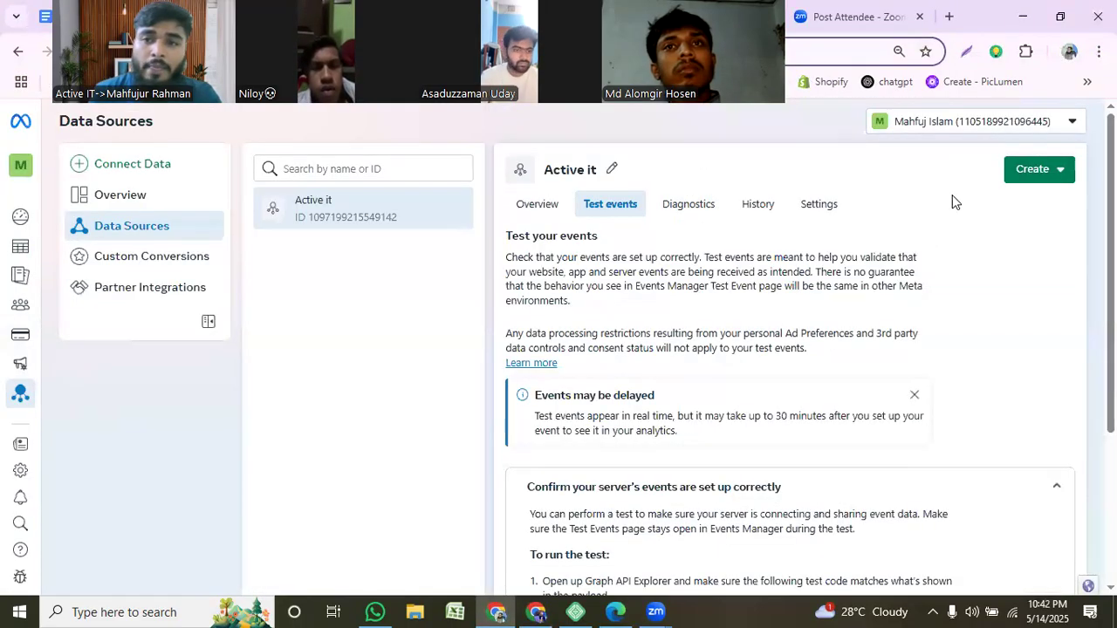
pyautogui.click(1019, 176)
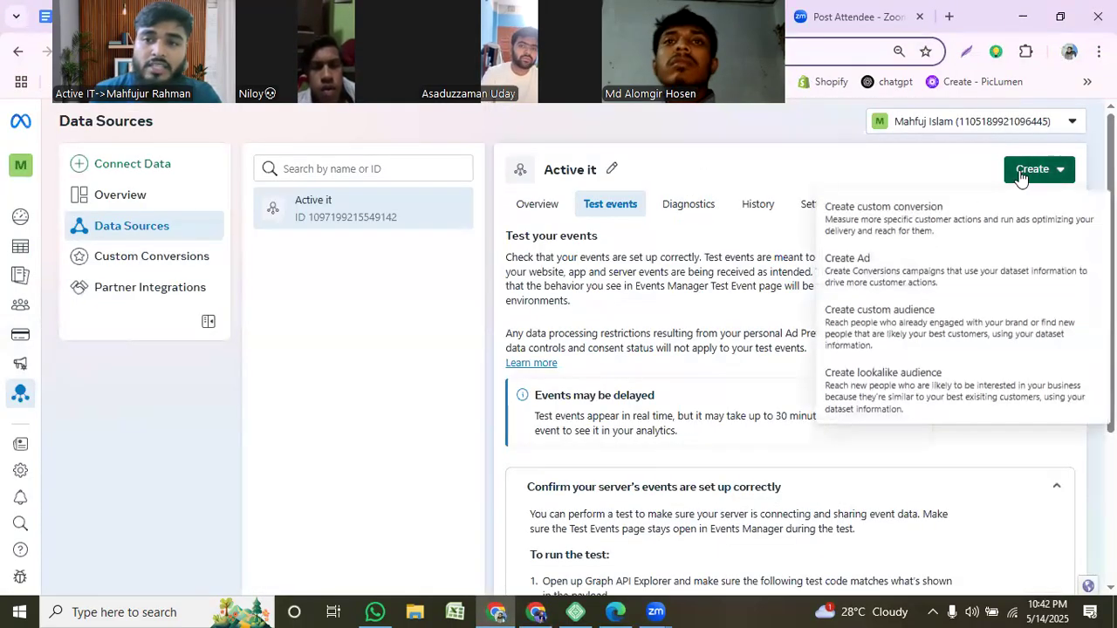
pyautogui.click(550, 218)
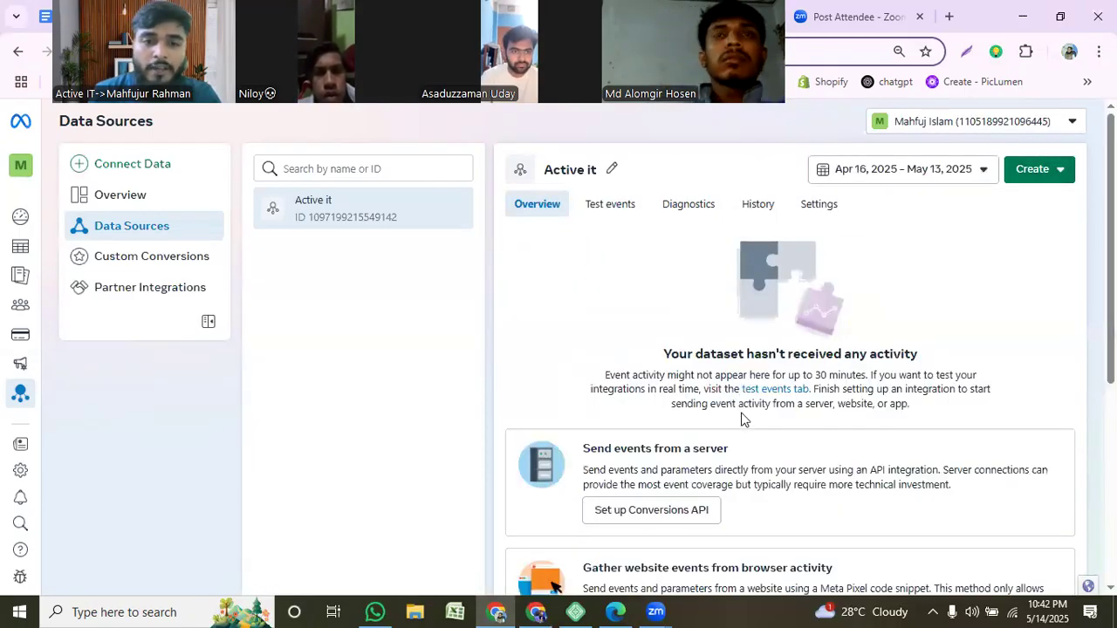
pyautogui.scroll(-5, 743, 419)
pyautogui.scroll(5, 743, 422)
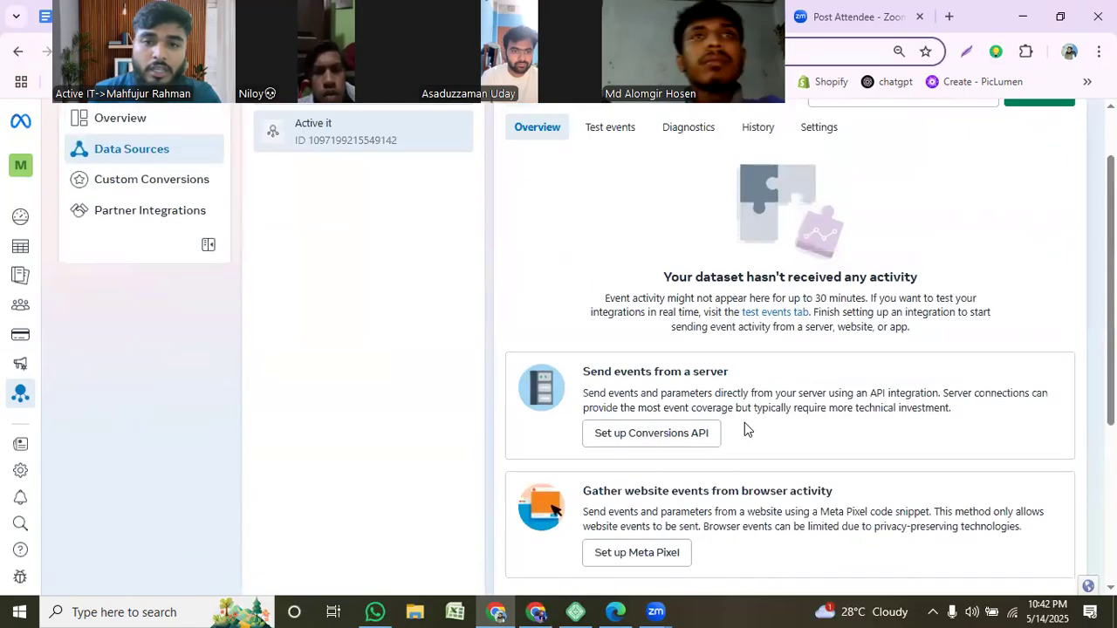
# - Open the manual Meta Pixel code setup for the Active it dataset and finish it, returning to the dataset overview
pyautogui.scroll(-2, 745, 423)
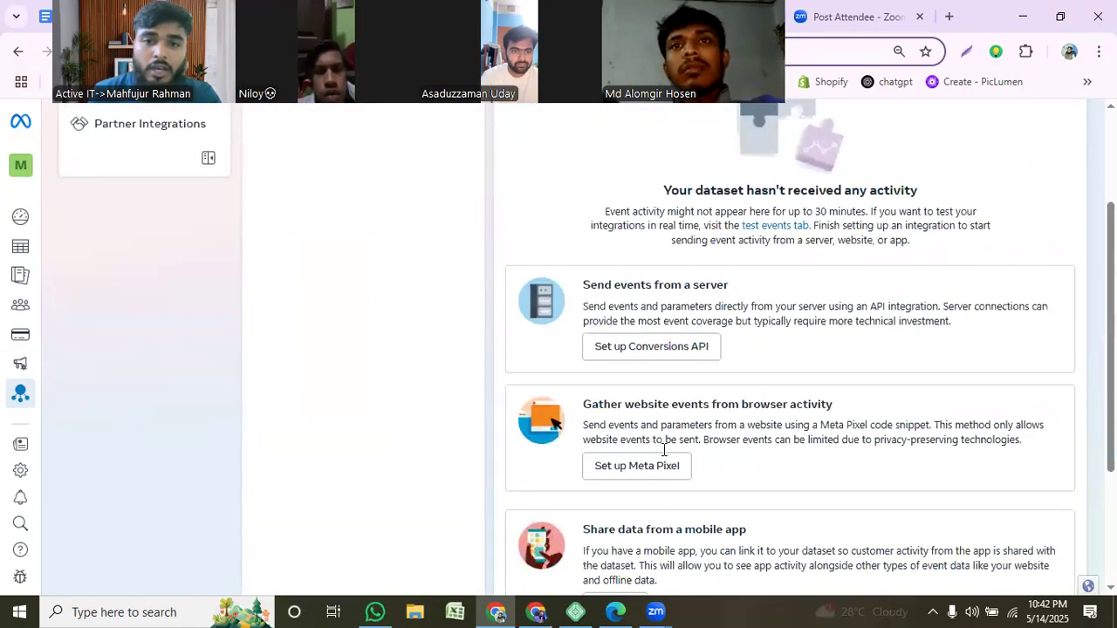
pyautogui.click(651, 473)
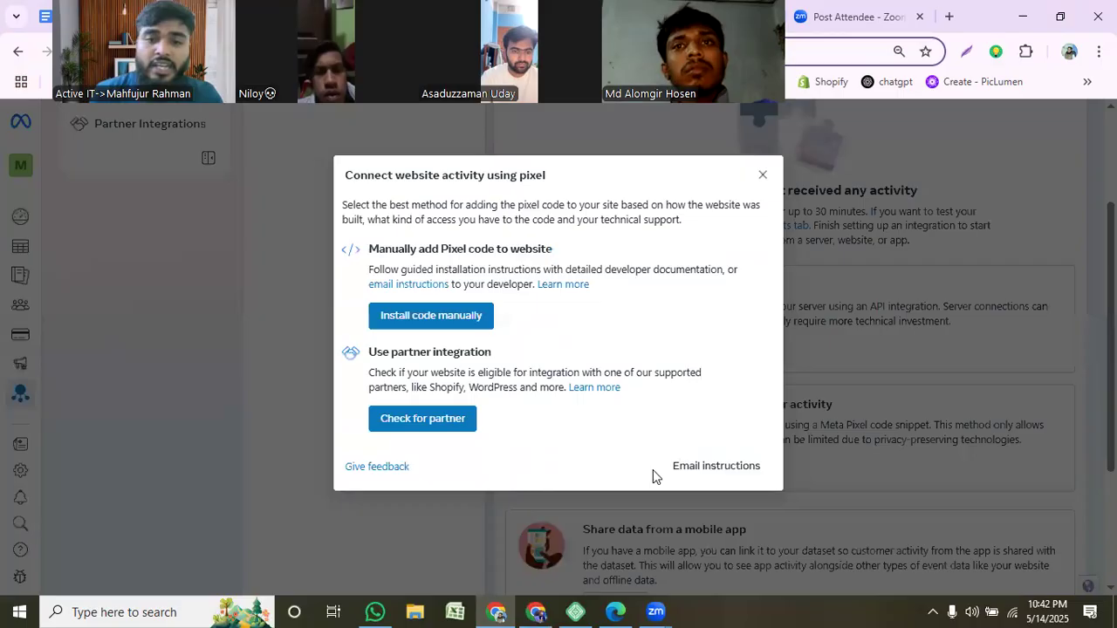
pyautogui.click(429, 318)
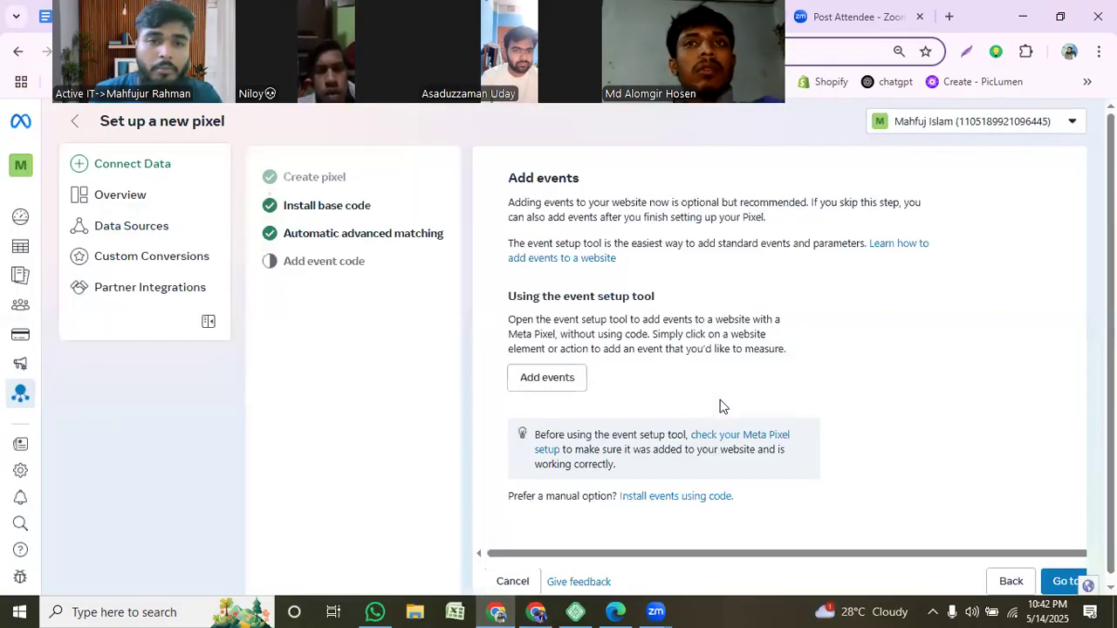
pyautogui.click(1065, 583)
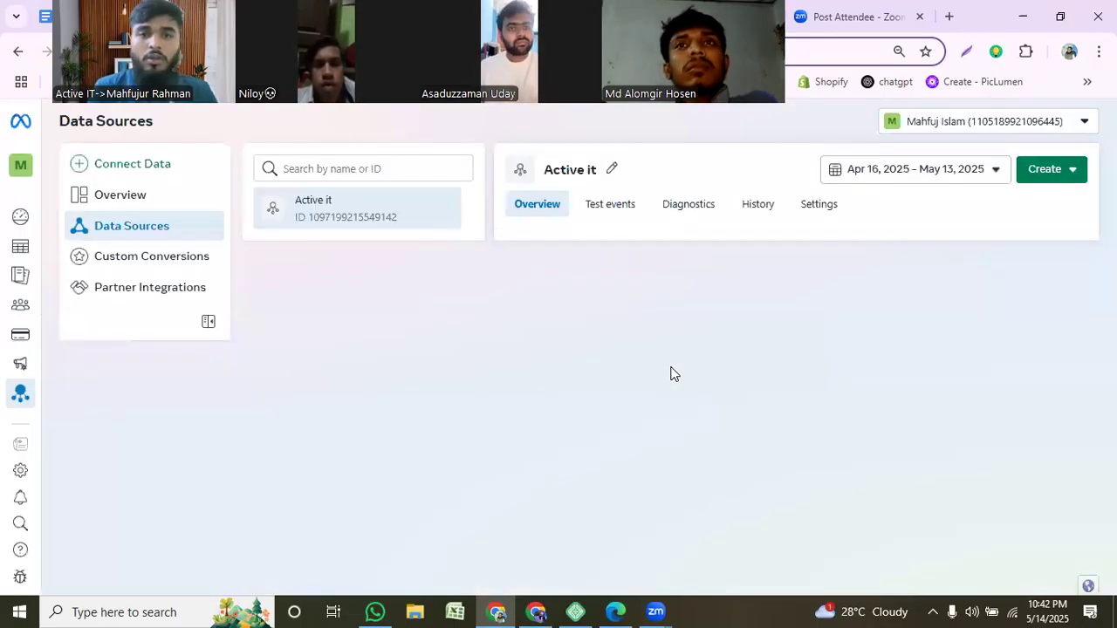
# - Check the Active it dataset's overview for activity and open the website event test among its test events
pyautogui.scroll(-4, 732, 442)
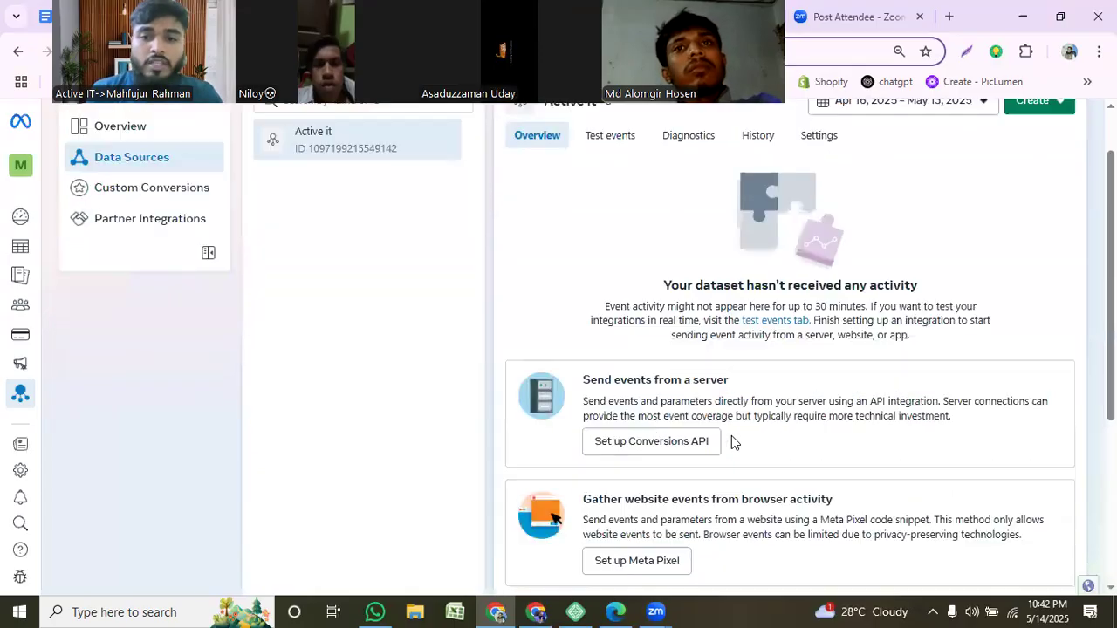
pyautogui.scroll(4, 859, 458)
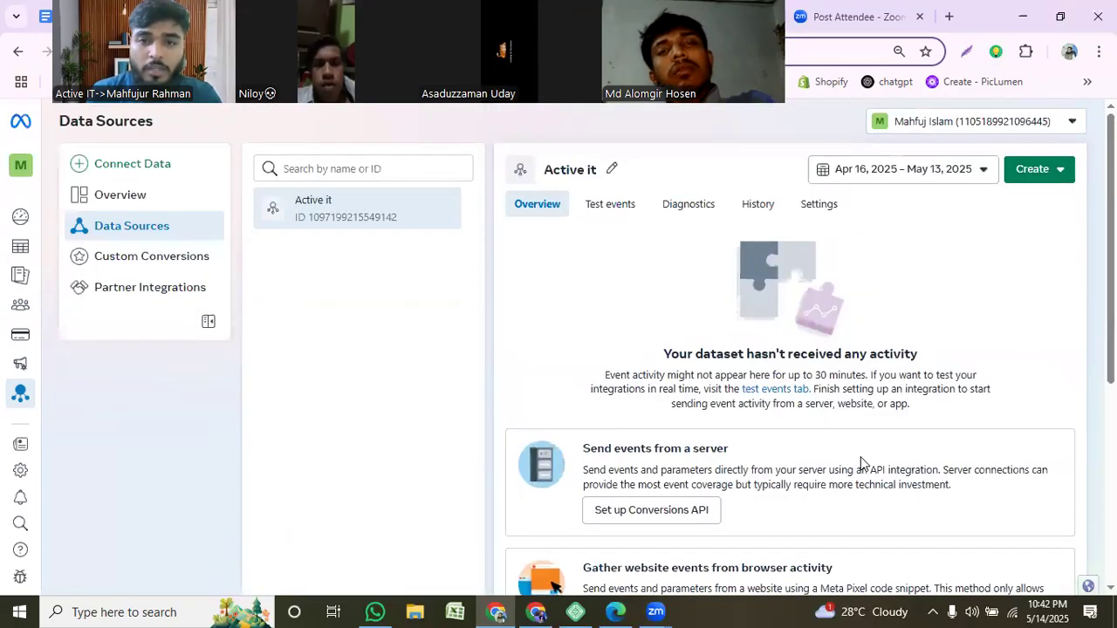
pyautogui.scroll(-3, 776, 455)
pyautogui.scroll(3, 777, 456)
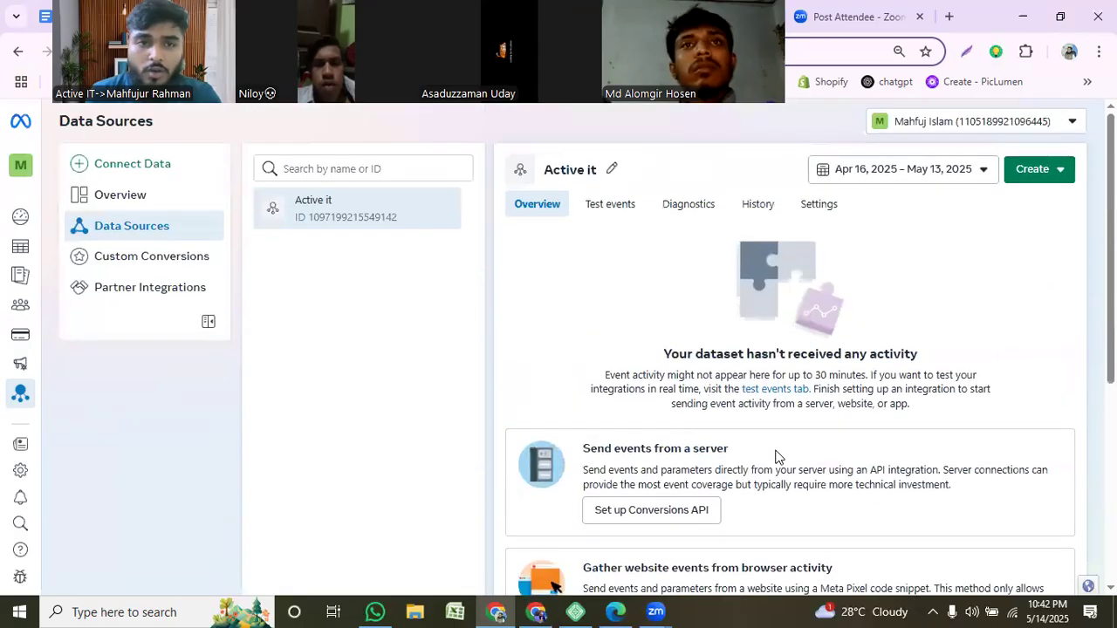
pyautogui.scroll(-4, 771, 459)
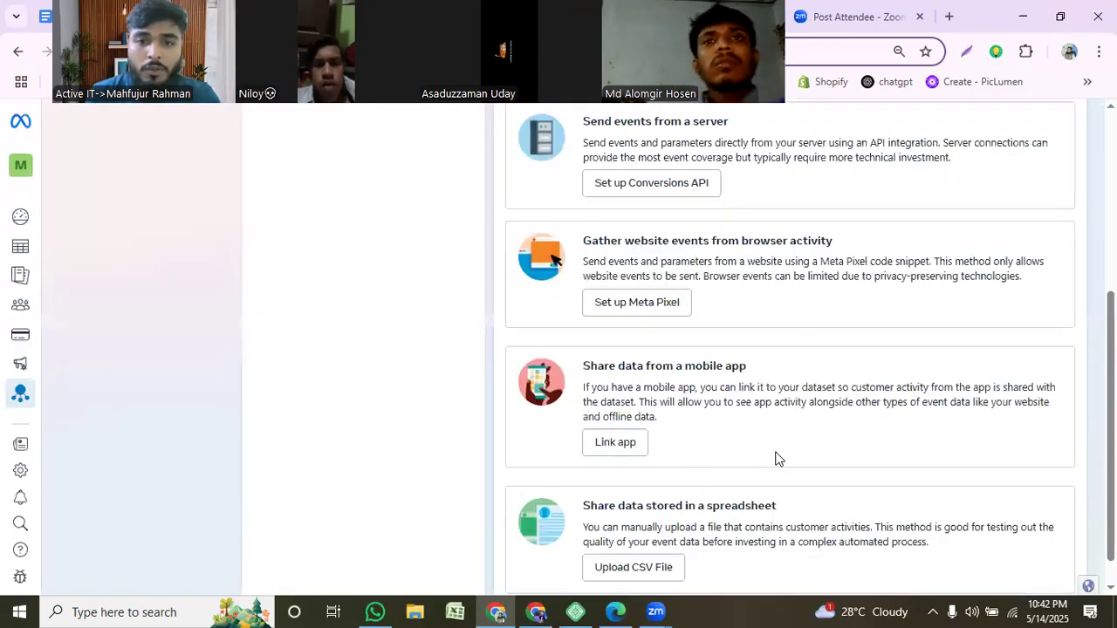
pyautogui.scroll(4, 777, 458)
pyautogui.click(610, 204)
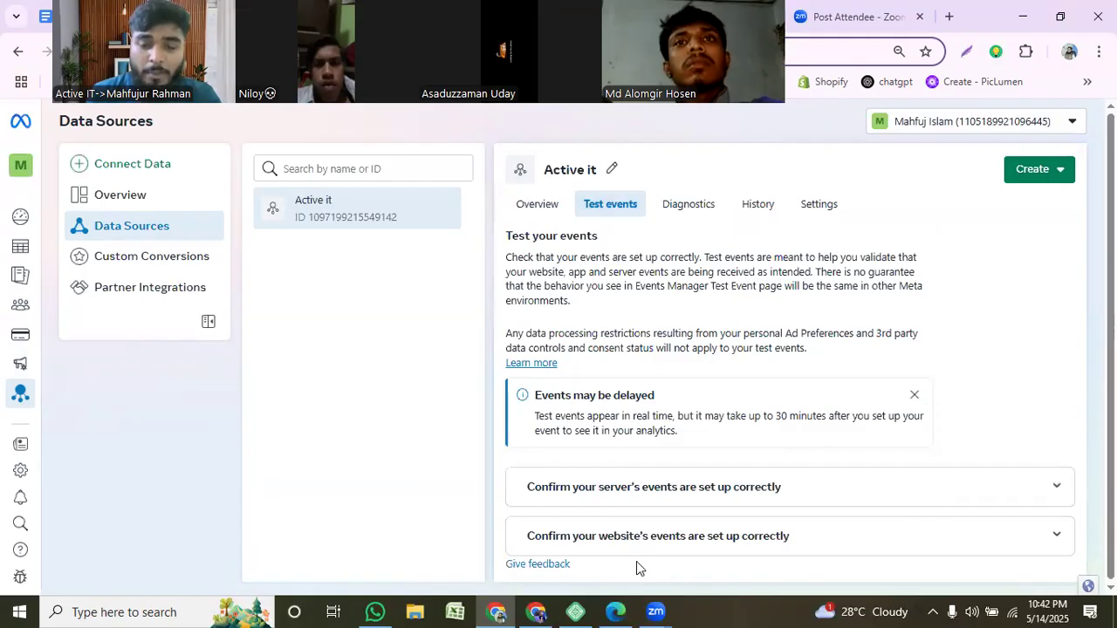
pyautogui.click(808, 537)
pyautogui.scroll(-3, 777, 541)
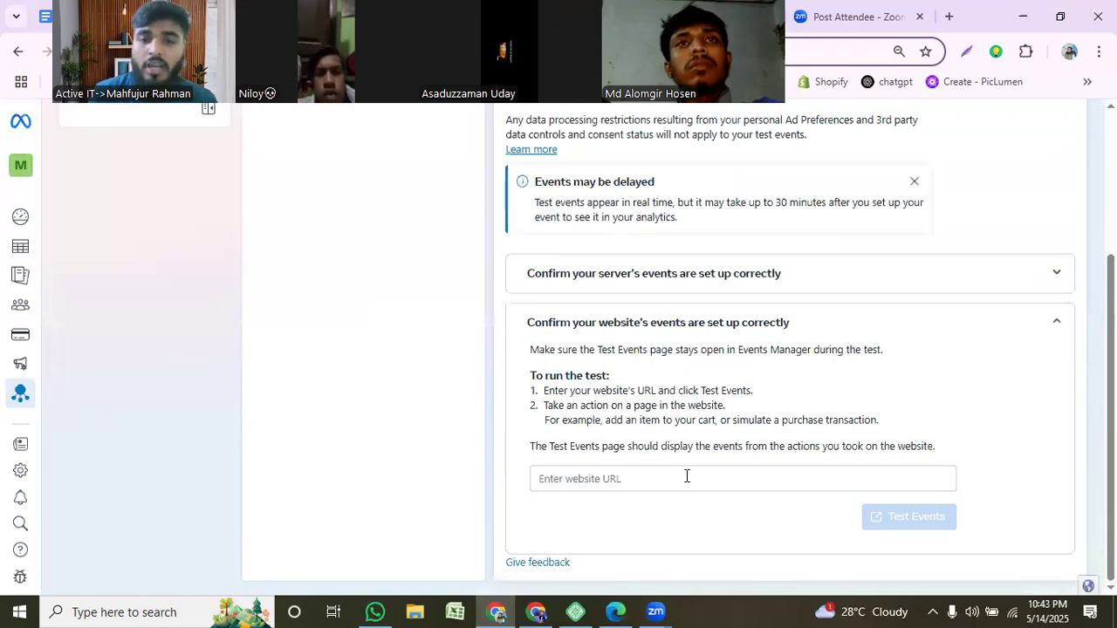
# - Bring the Microsoft Edge window with the WordPress PixelYourSite page forward, maximize it and copy the page's address
pyautogui.click(614, 611)
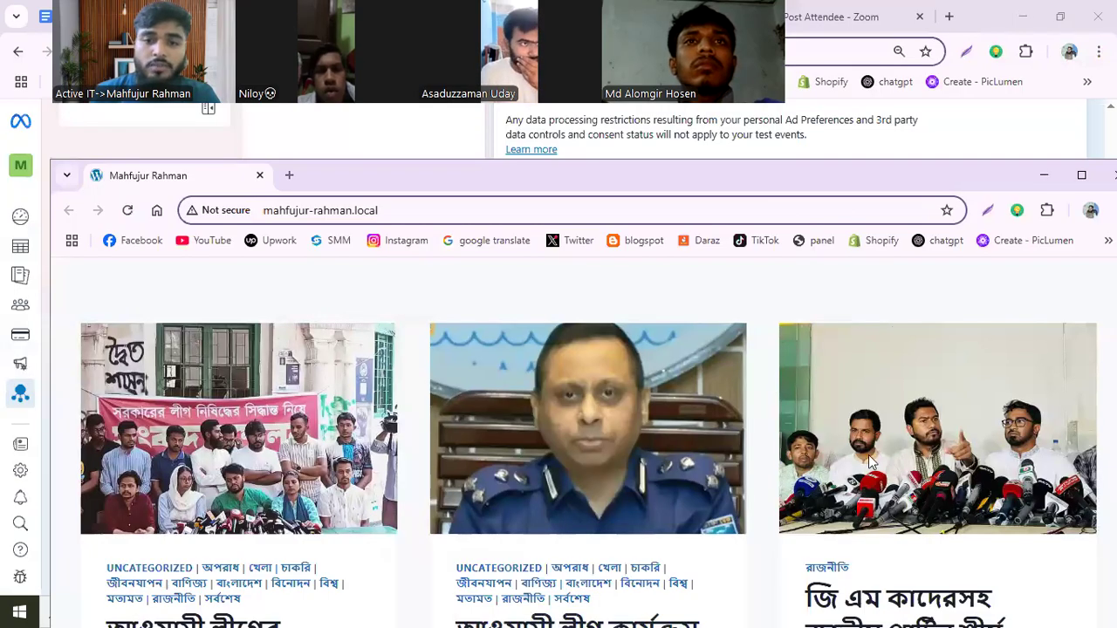
pyautogui.click(1021, 17)
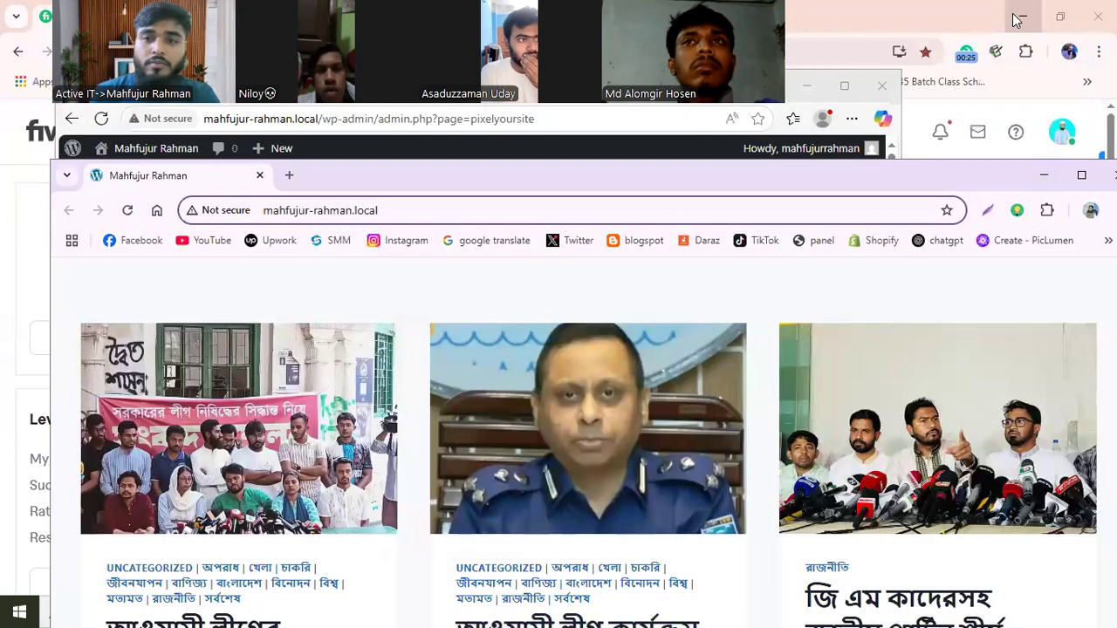
pyautogui.click(1017, 20)
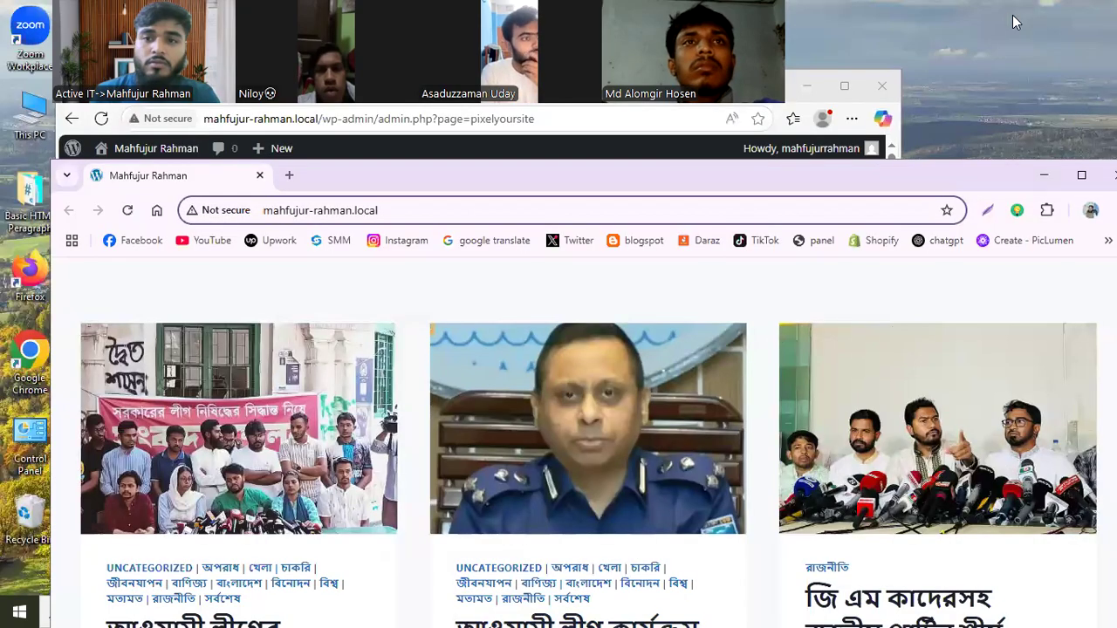
pyautogui.click(1044, 176)
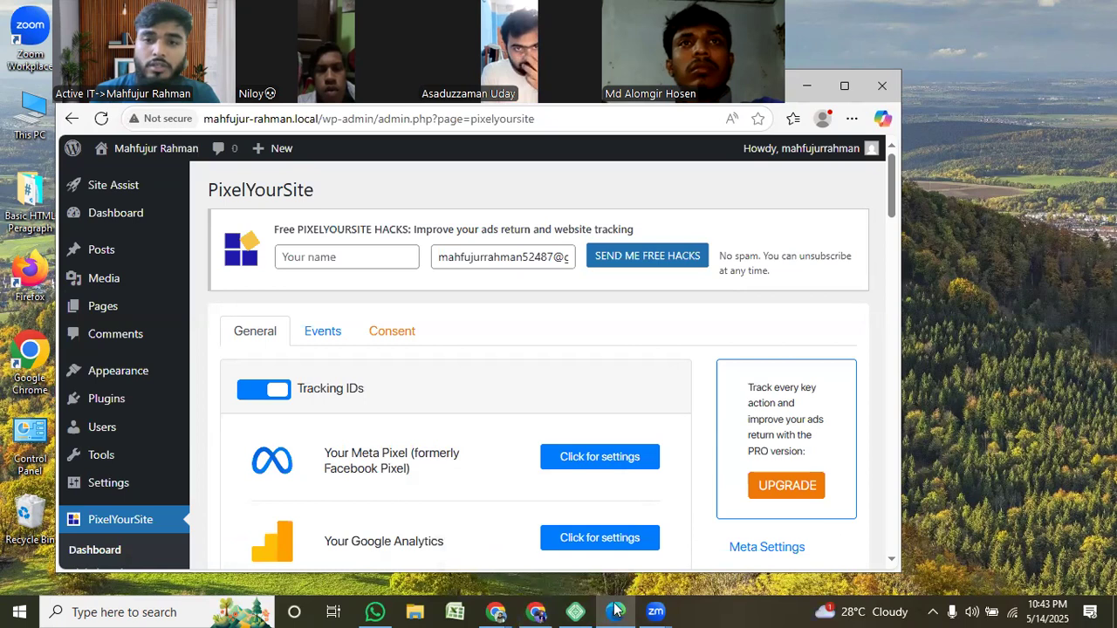
pyautogui.moveTo(653, 22); pyautogui.dragTo(758, 493)
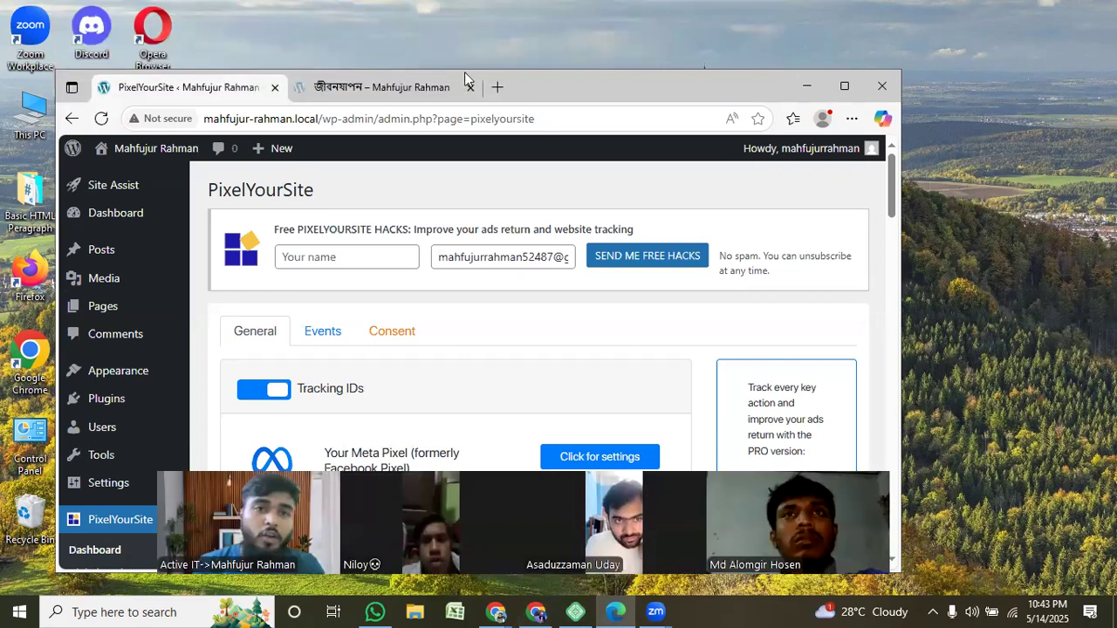
pyautogui.doubleClick(464, 72)
pyautogui.click(524, 44)
pyautogui.hotkey('ctrl', 'c')
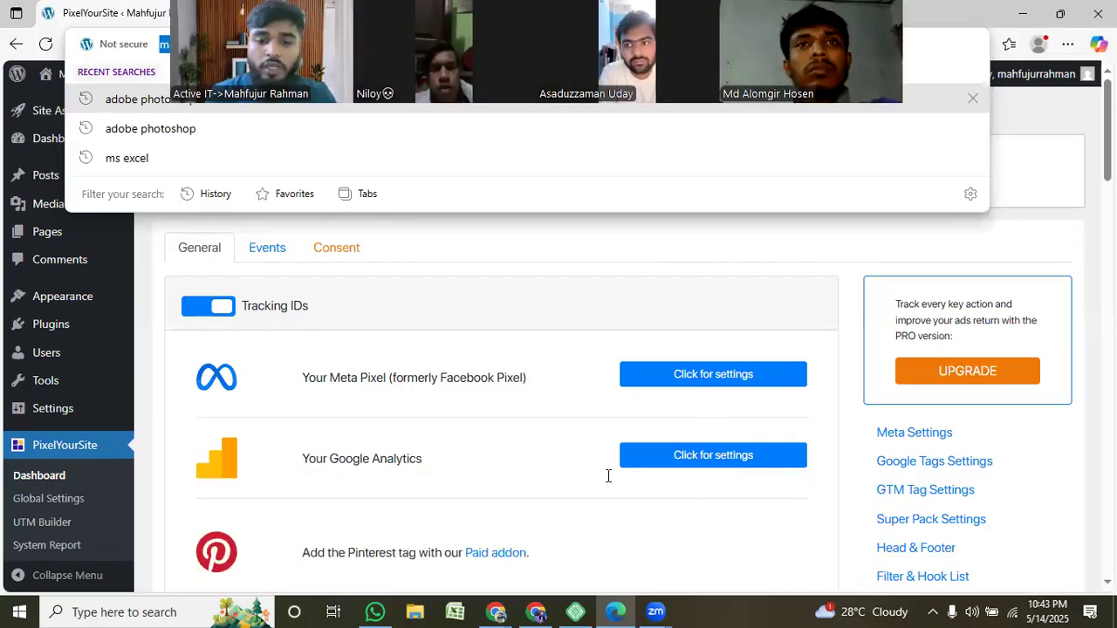
# - Return to Events Manager in Chrome, enter the copied wp-admin/admin.php?page=pixelyoursite address as the website URL and start the event test
pyautogui.hotkey('alt', 'Tab')
pyautogui.click(609, 477)
pyautogui.hotkey('ctrl', 'v')
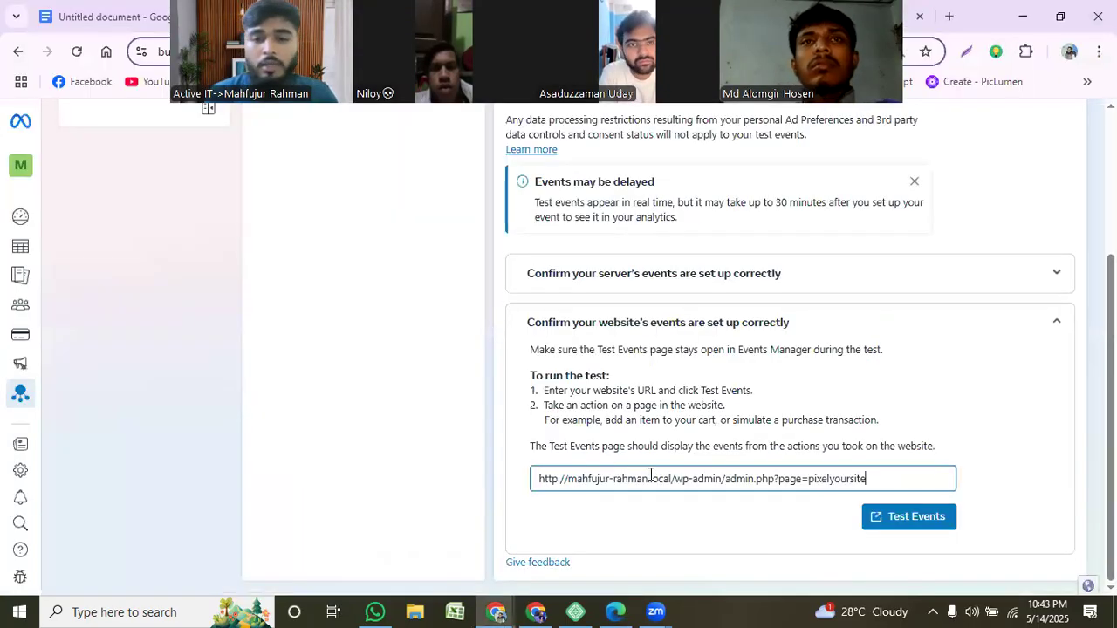
pyautogui.click(917, 518)
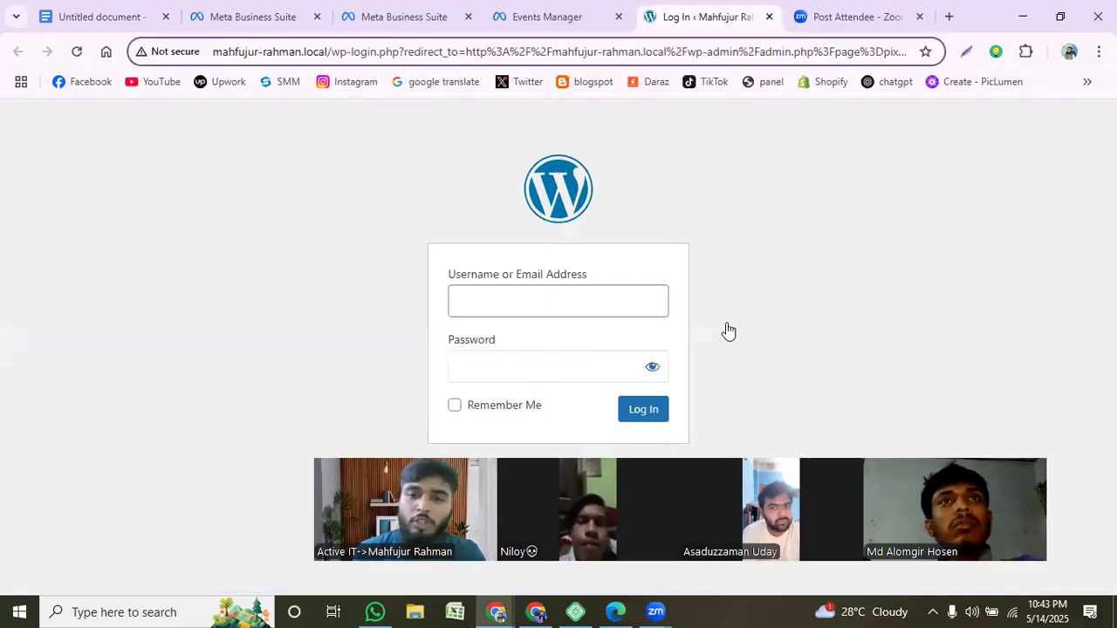
# - Close the Events Manager, Meta Business Suite and WordPress login pages, leaving the document and Zoom pages open
pyautogui.hotkey('ctrl', 'shift', 'Tab')
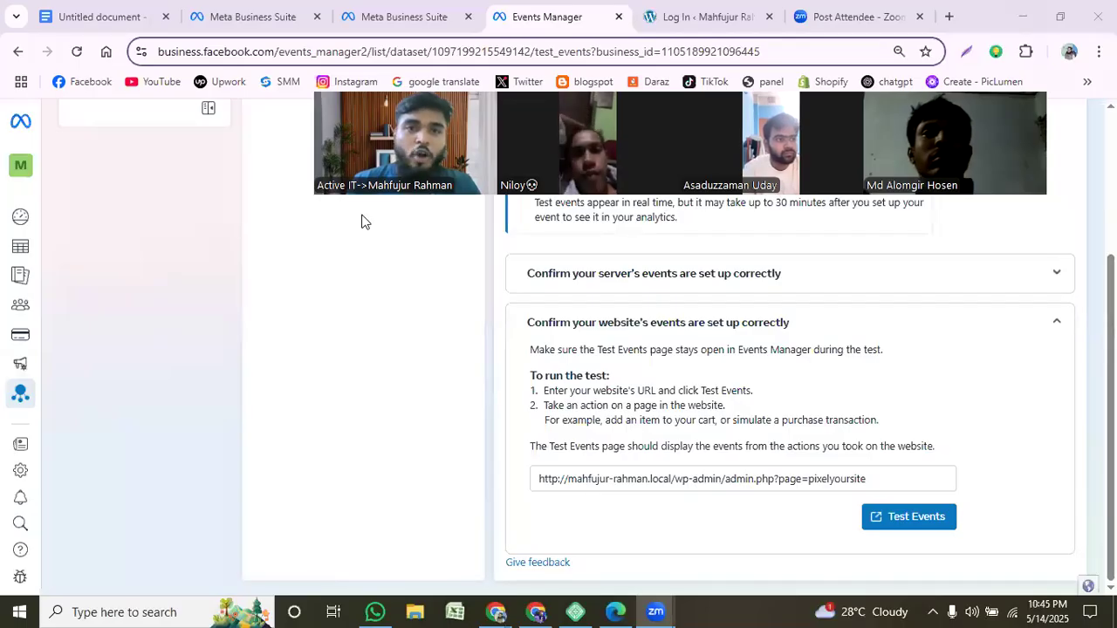
pyautogui.click(620, 18)
pyautogui.click(467, 17)
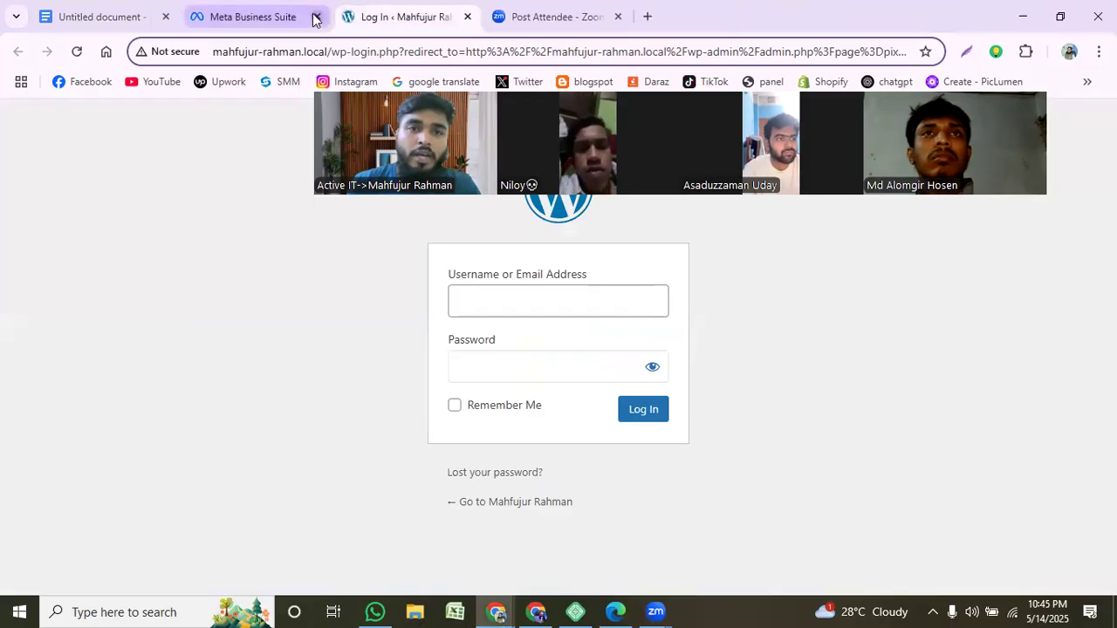
pyautogui.click(316, 17)
pyautogui.click(315, 17)
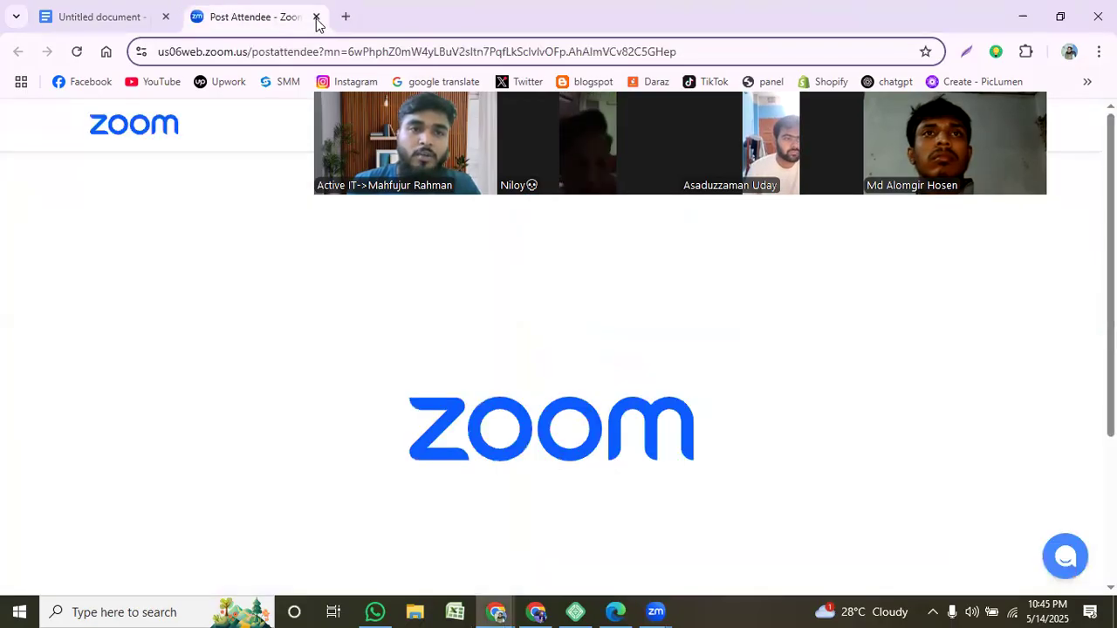
# - Open facebook.com/adsmanager in a new browser tab and look through the ad account's campaign list
pyautogui.click(382, 17)
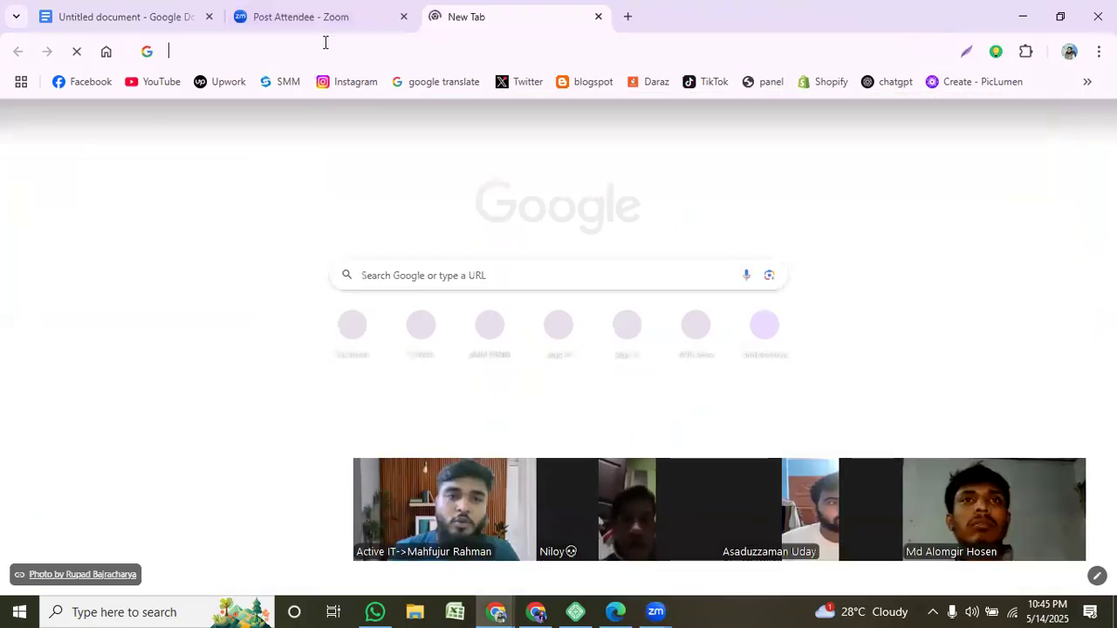
pyautogui.click(278, 54)
pyautogui.write('fac')
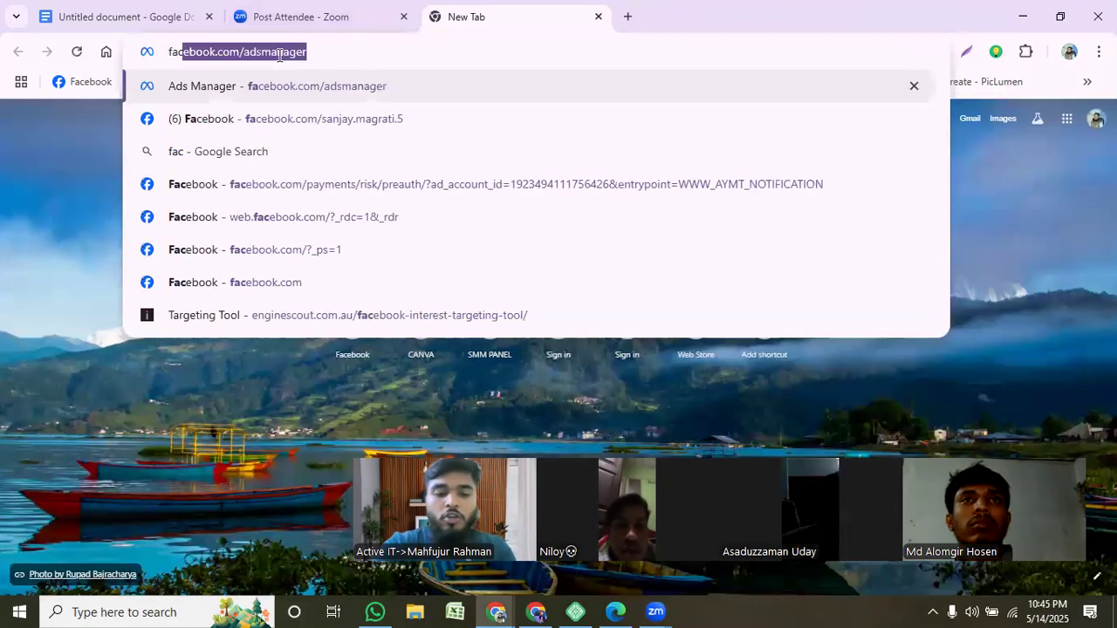
pyautogui.write('ebook.com')
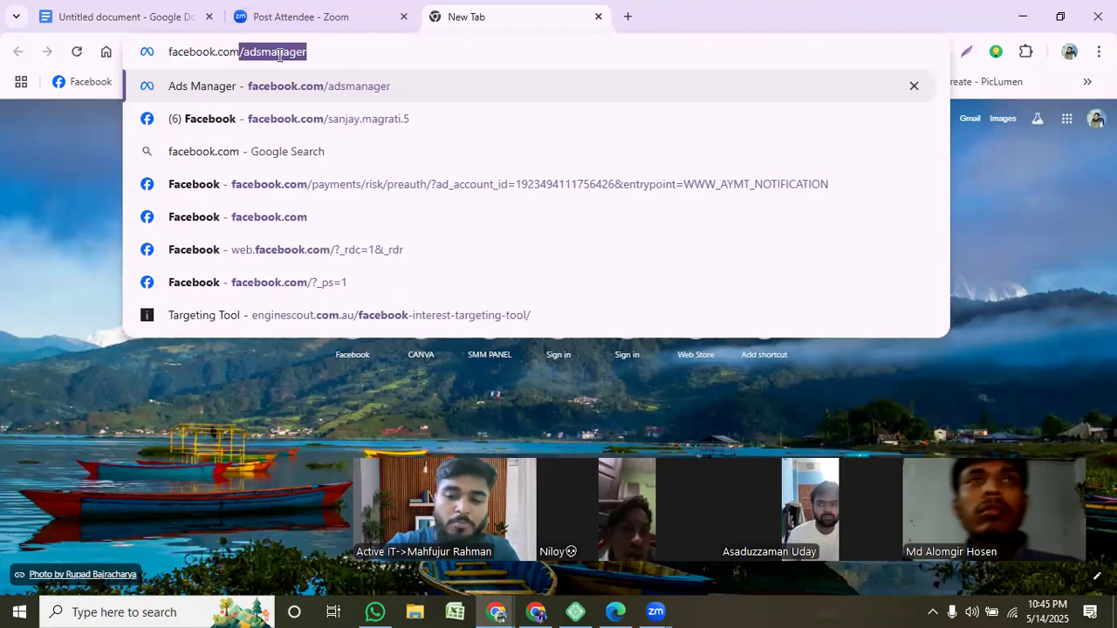
pyautogui.write('/')
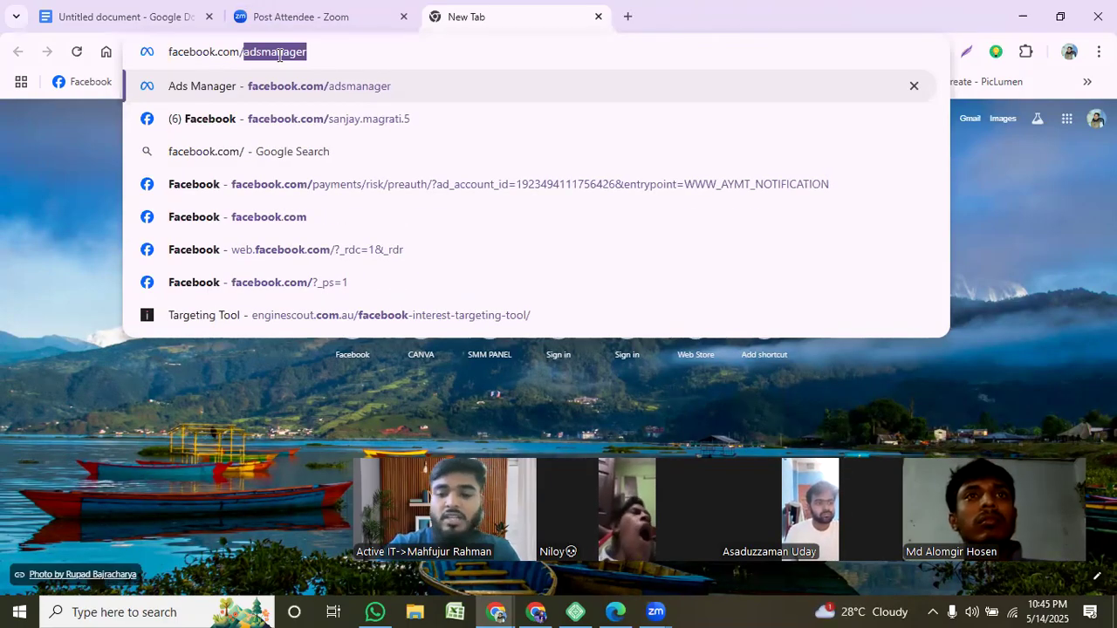
pyautogui.press('Return')
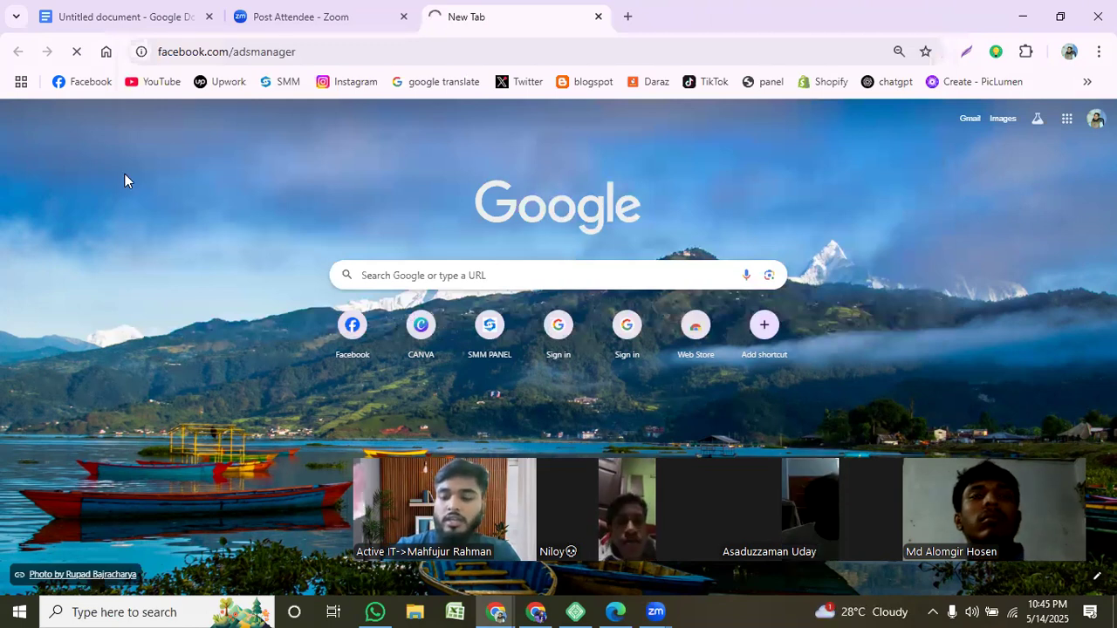
pyautogui.moveTo(526, 606)
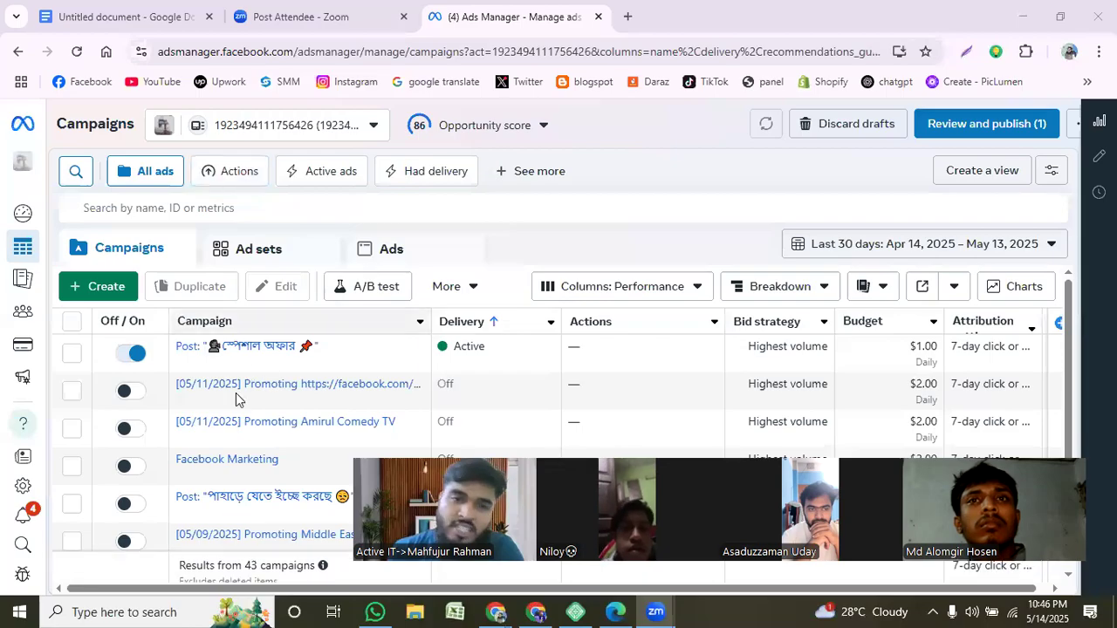
pyautogui.scroll(-5, 285, 444)
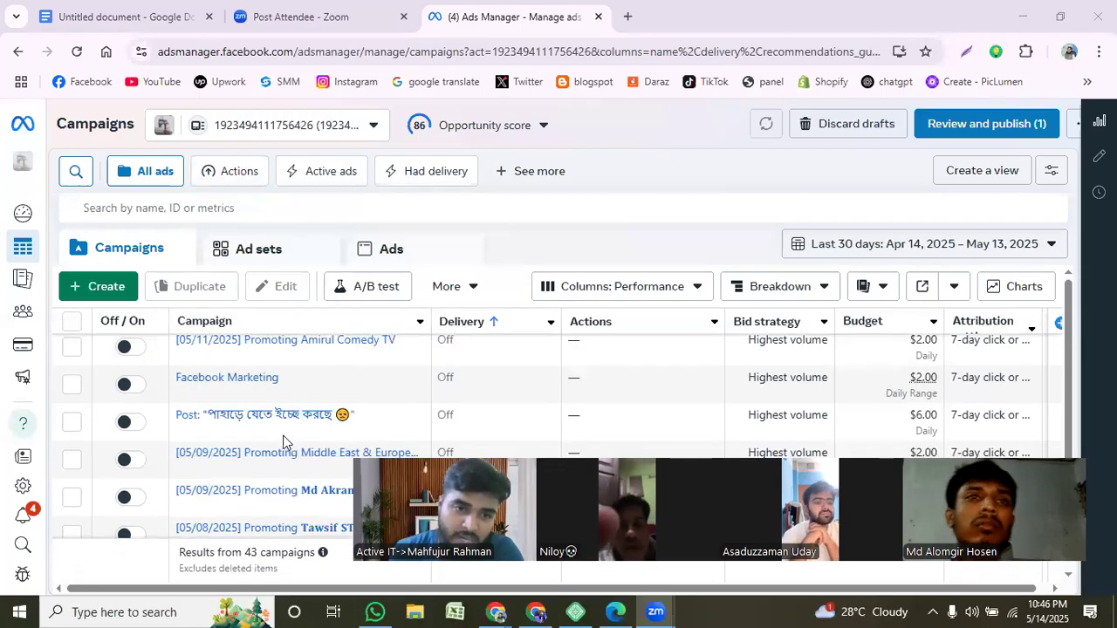
pyautogui.scroll(-2, 283, 439)
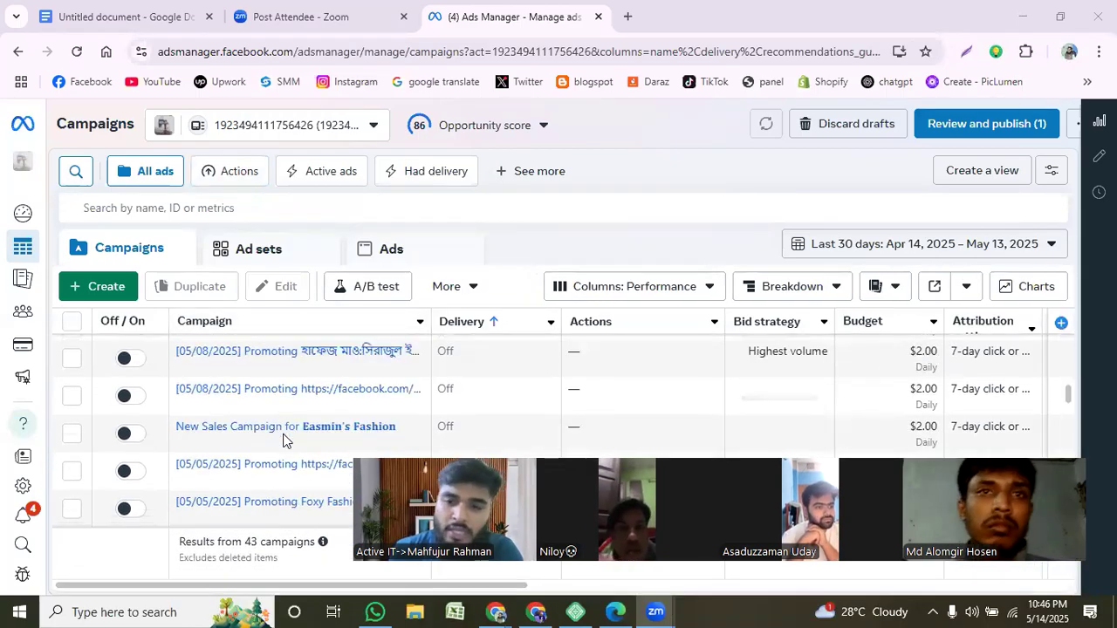
pyautogui.scroll(10, 283, 439)
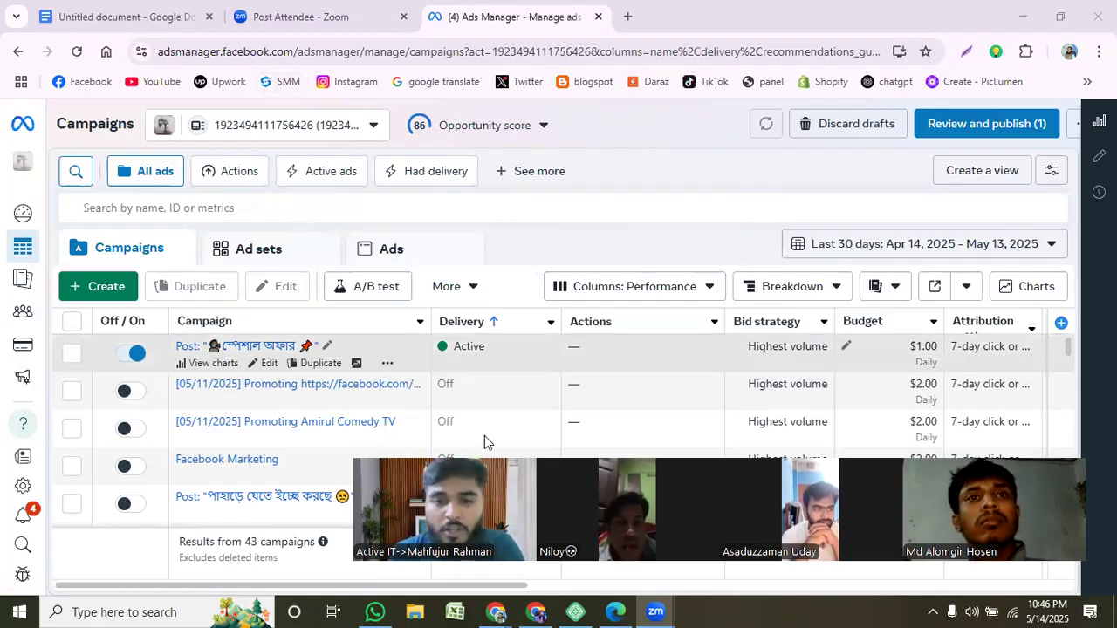
# - Create a new auction campaign with the Sales objective and dismiss the Advantage+ sales campaign notice
pyautogui.click(106, 285)
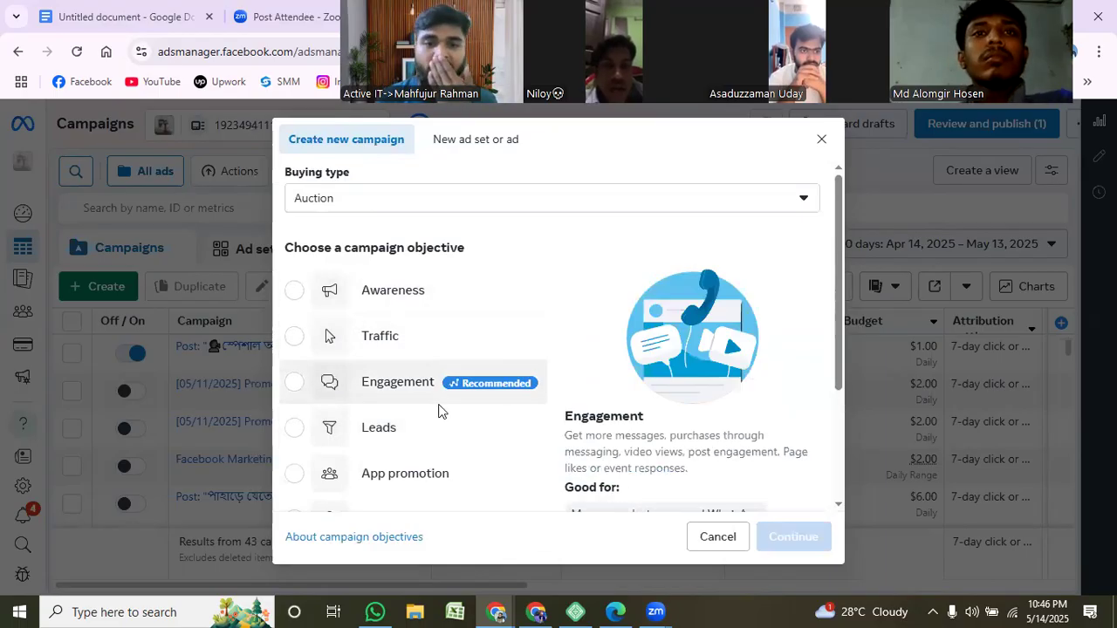
pyautogui.scroll(-1, 436, 466)
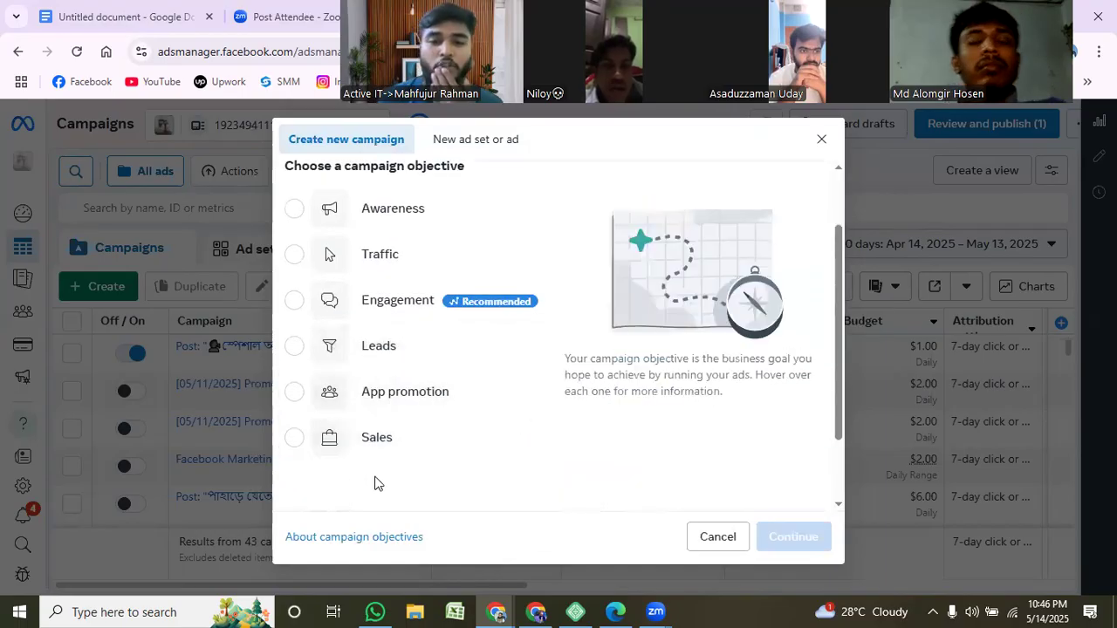
pyautogui.scroll(1, 438, 471)
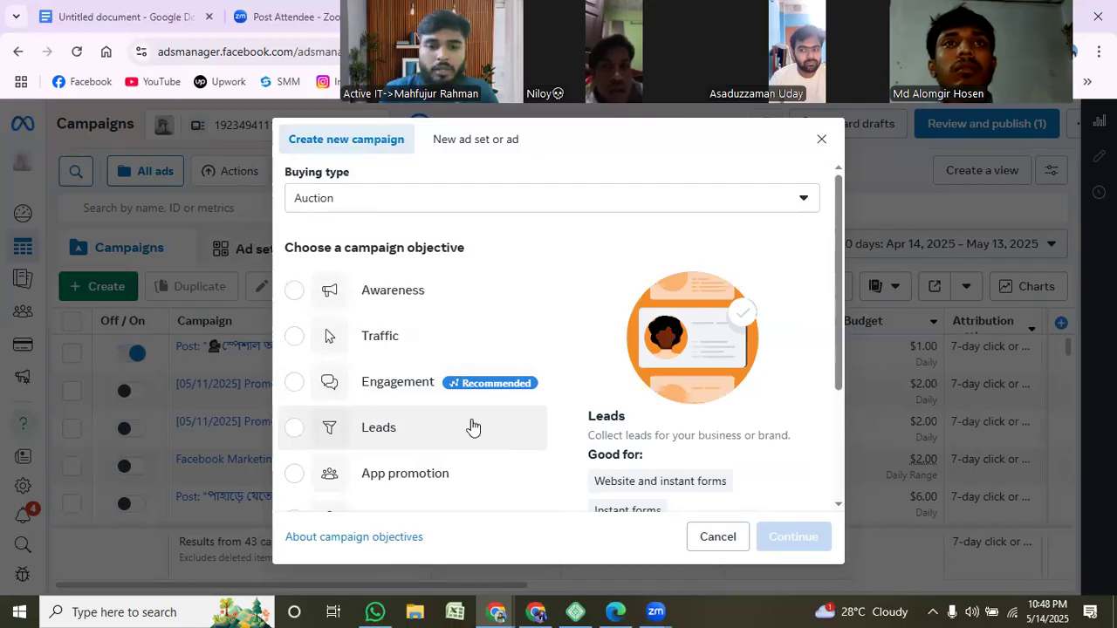
pyautogui.scroll(-1, 474, 427)
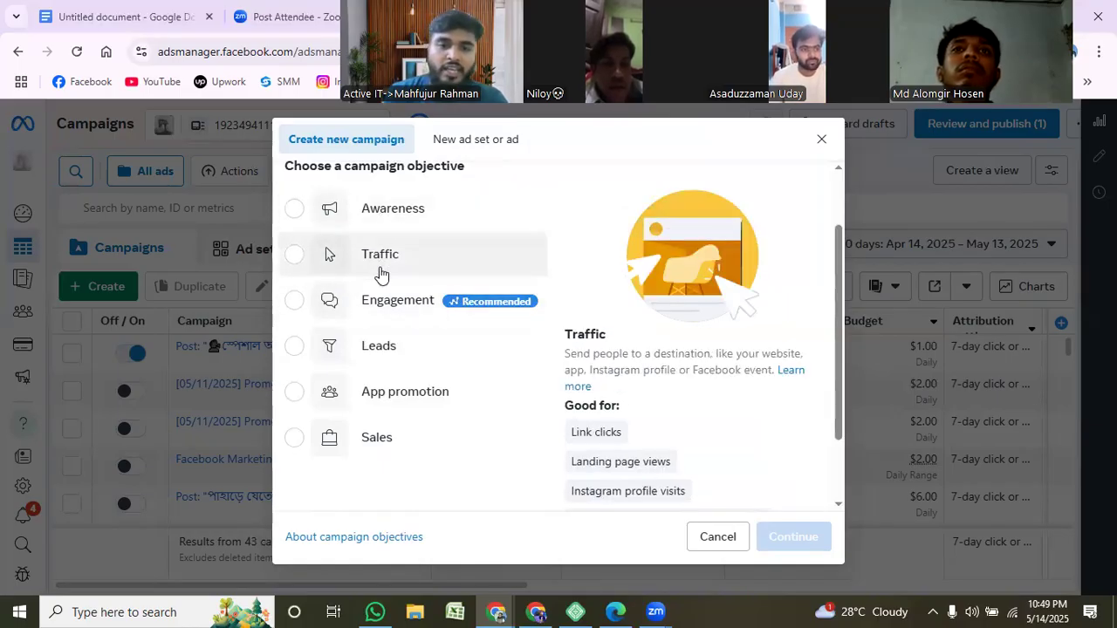
pyautogui.click(386, 443)
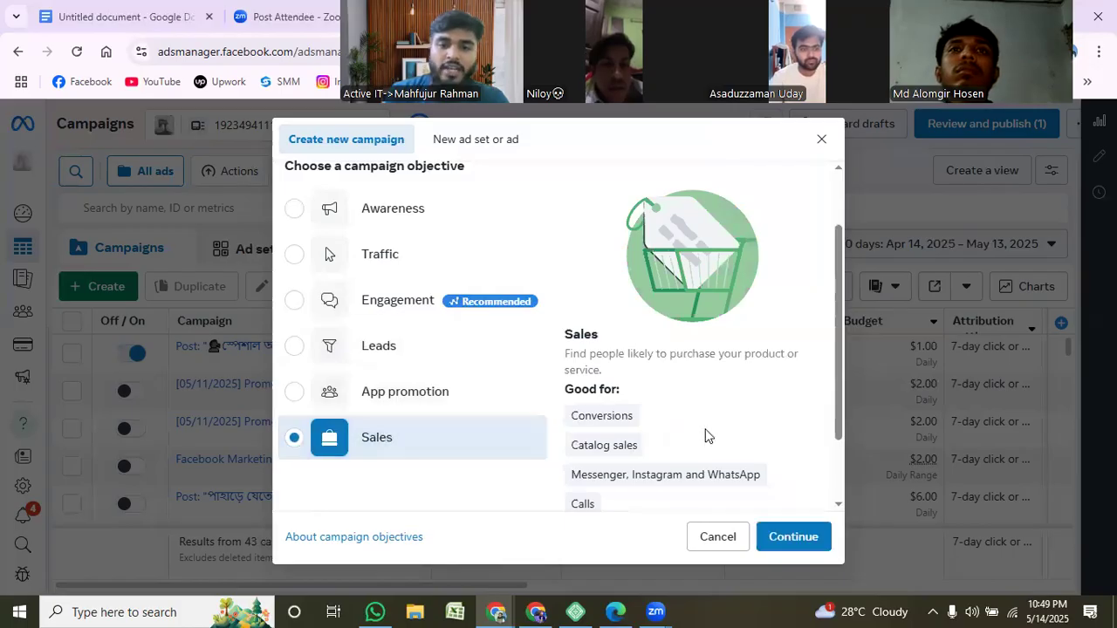
pyautogui.click(793, 540)
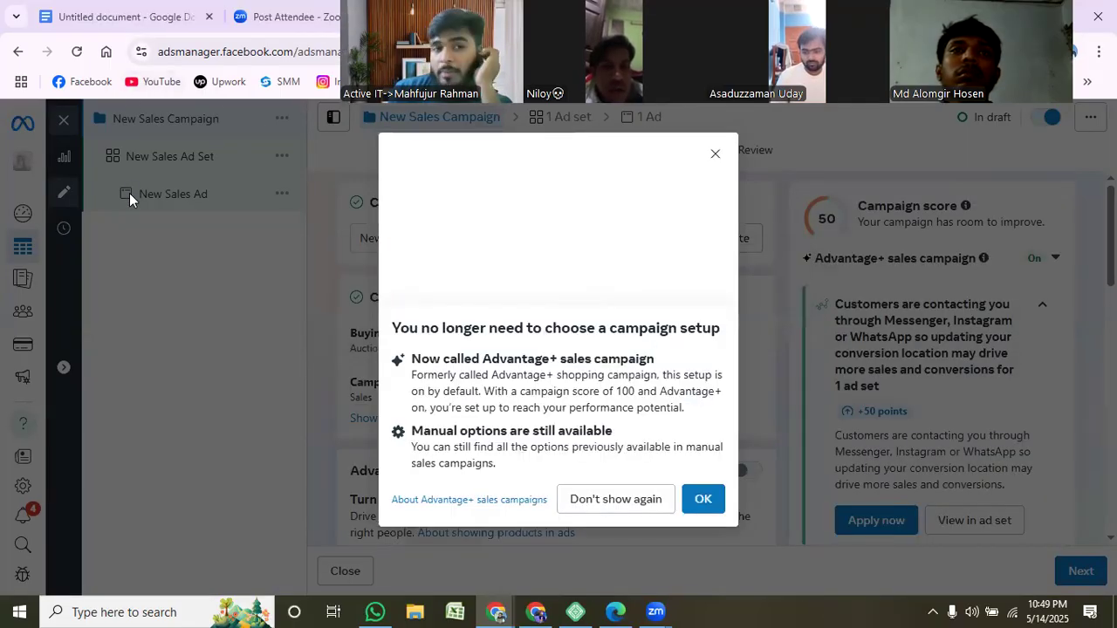
pyautogui.click(715, 156)
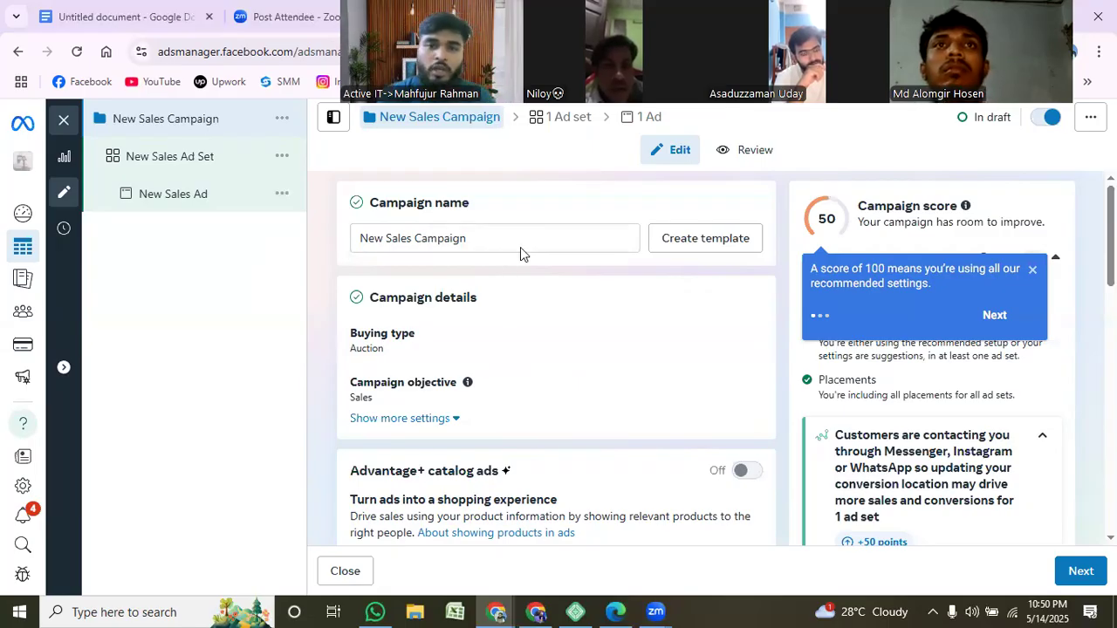
# - Keep the campaign budget on the daily type and set its amount to $5.00
pyautogui.scroll(-2, 599, 367)
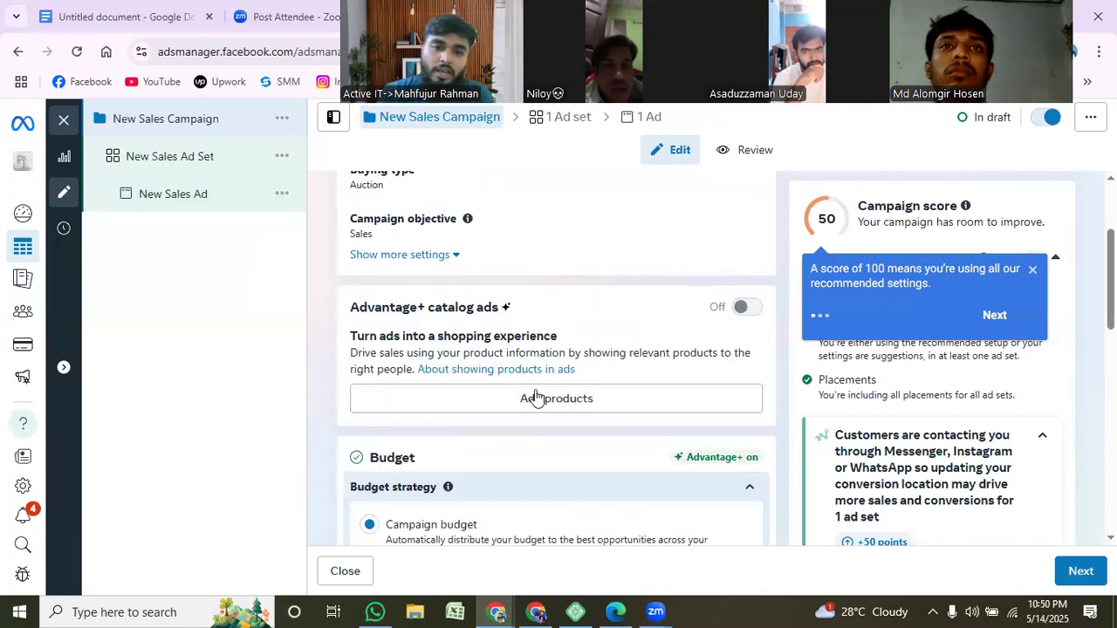
pyautogui.scroll(-2, 593, 409)
pyautogui.scroll(-2, 595, 411)
pyautogui.scroll(2, 596, 411)
pyautogui.scroll(-3, 595, 410)
pyautogui.scroll(2, 595, 411)
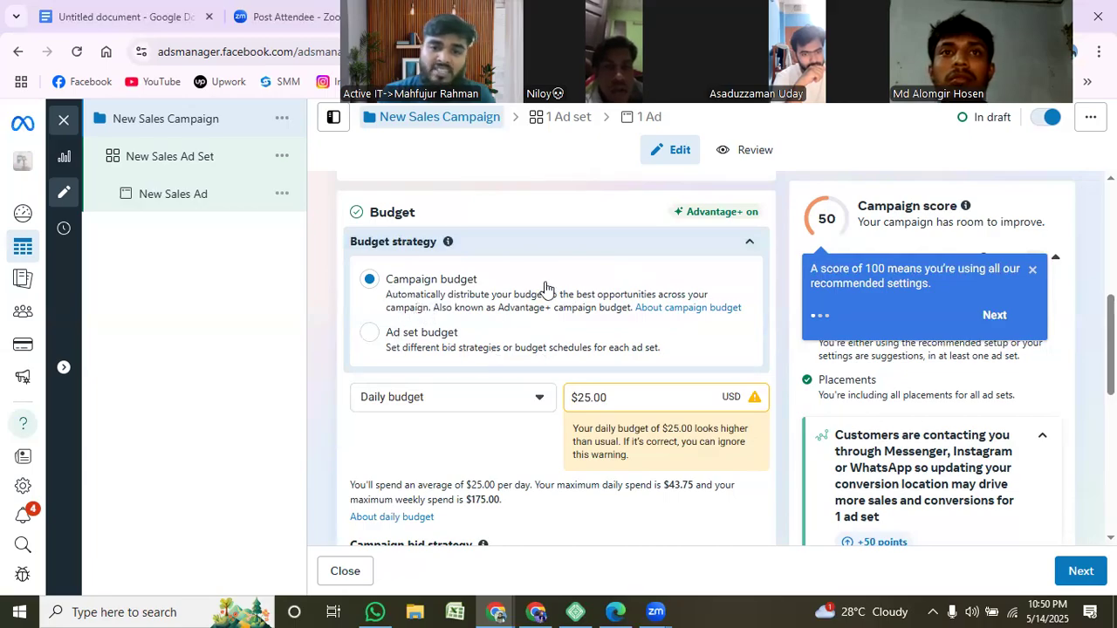
pyautogui.click(465, 405)
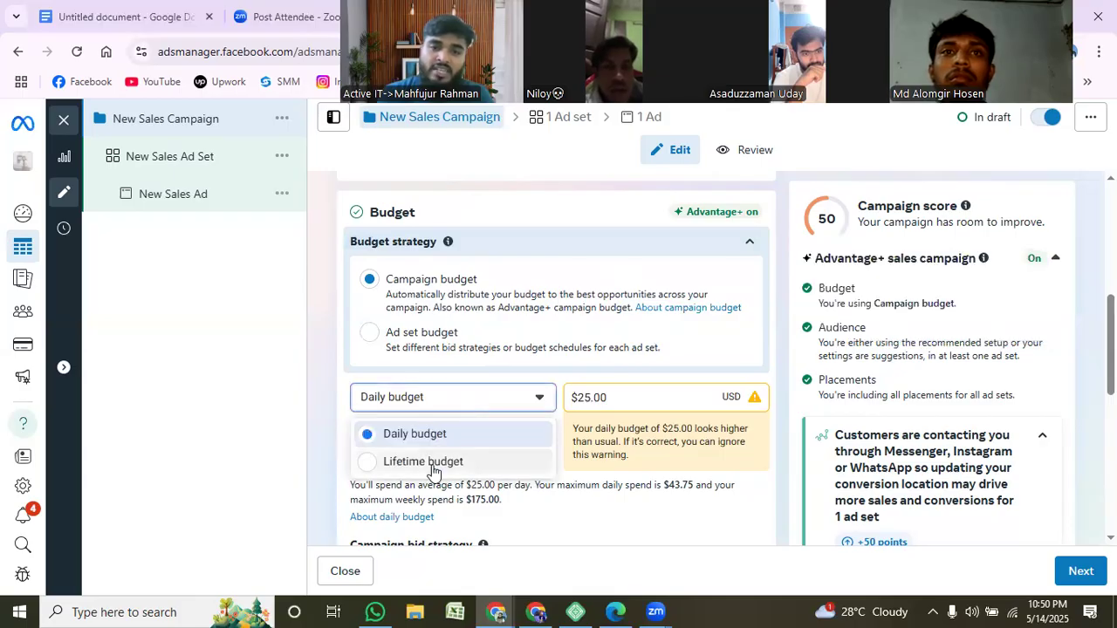
pyautogui.click(464, 394)
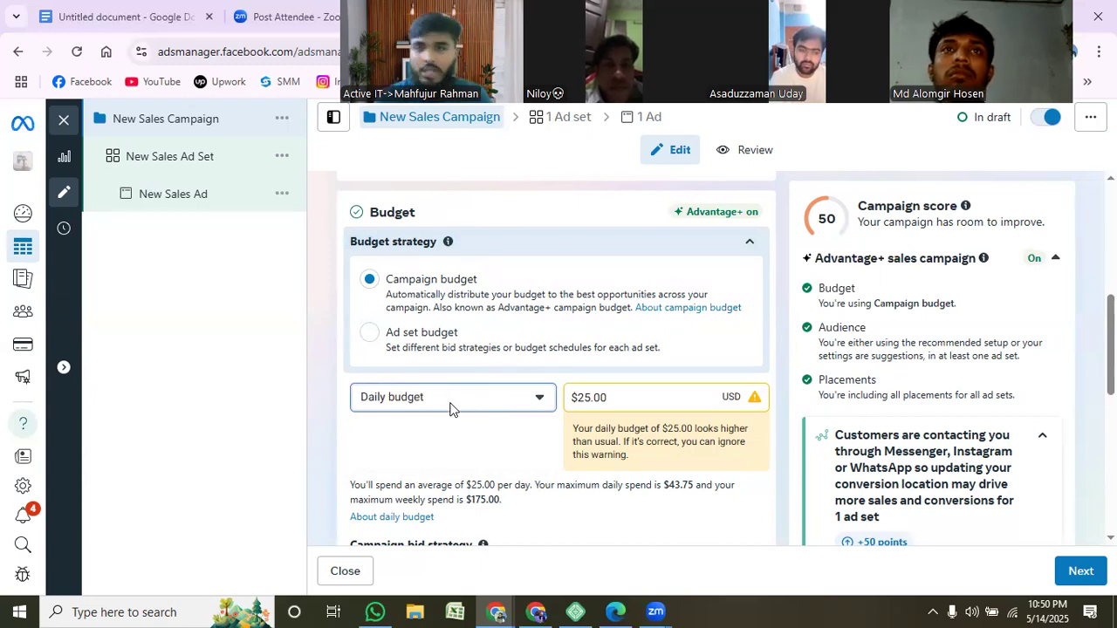
pyautogui.click(449, 400)
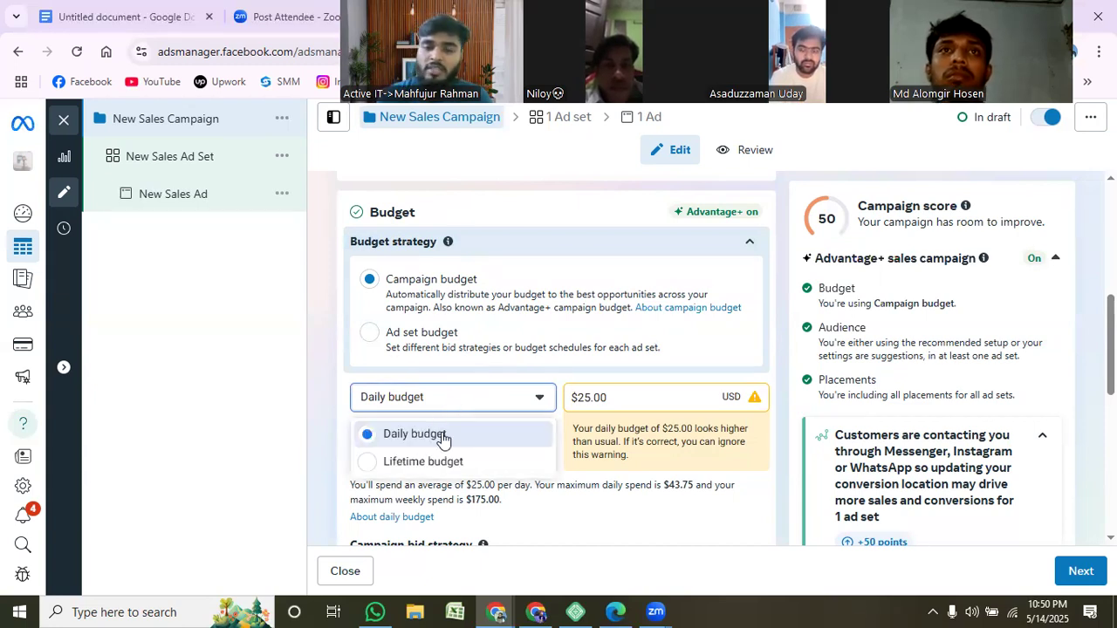
pyautogui.doubleClick(596, 395)
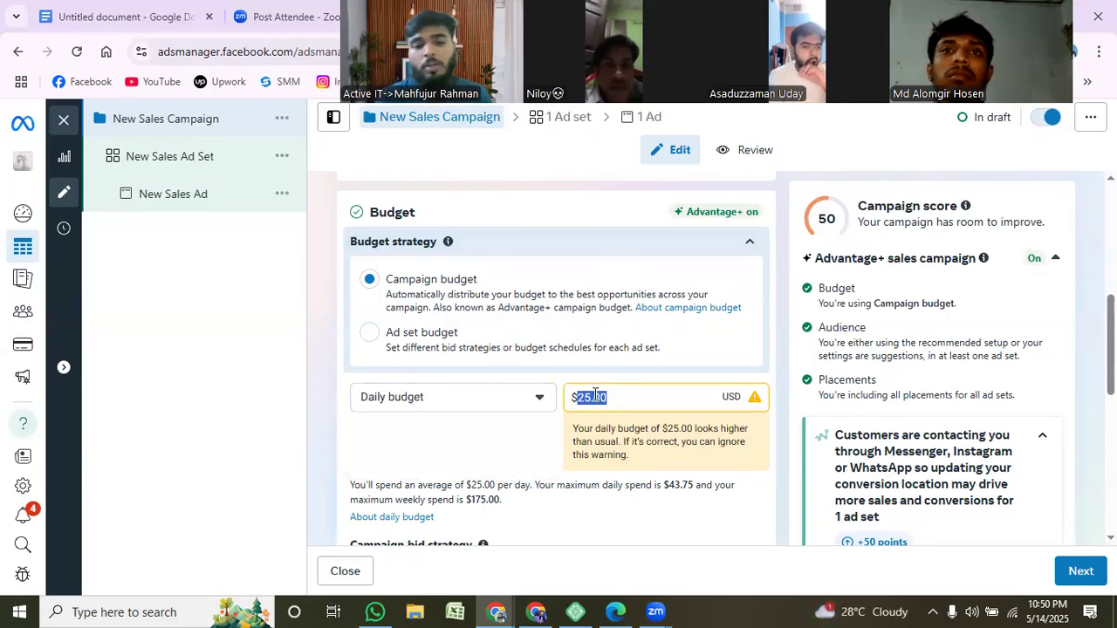
pyautogui.write('5.00')
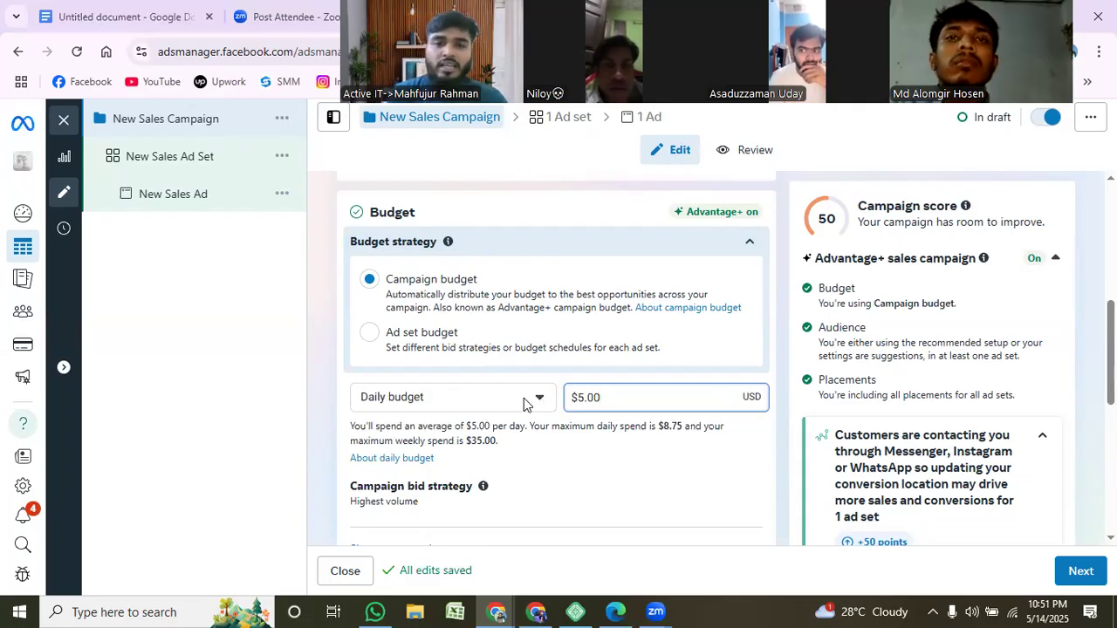
pyautogui.click(447, 400)
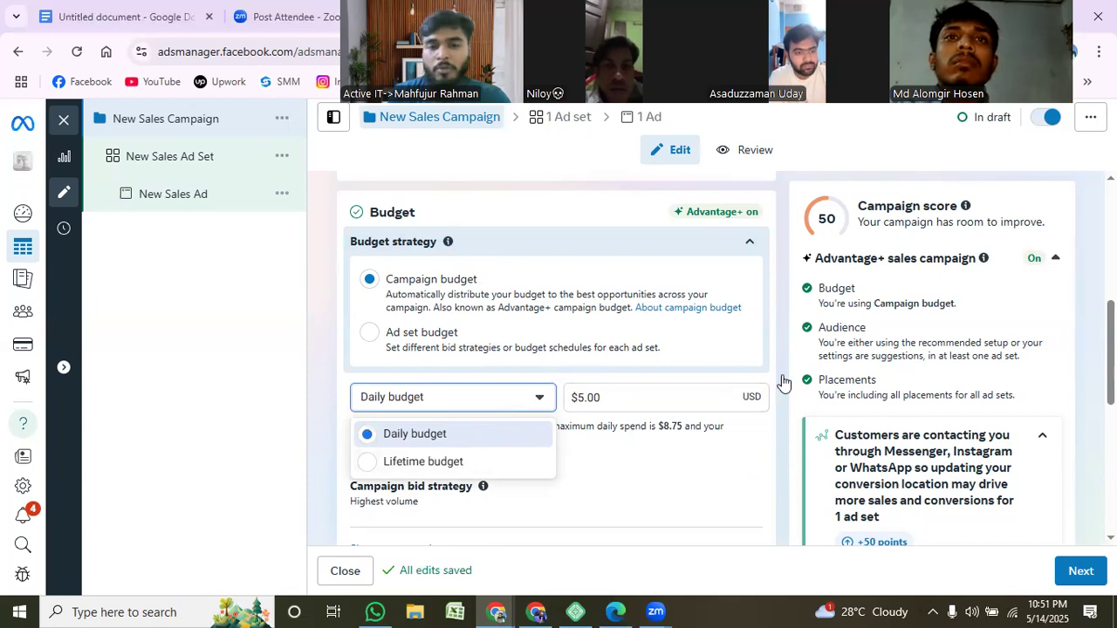
pyautogui.click(728, 446)
# - Continue to the New Sales Ad Set settings and review the conversion location options
pyautogui.scroll(-3, 725, 441)
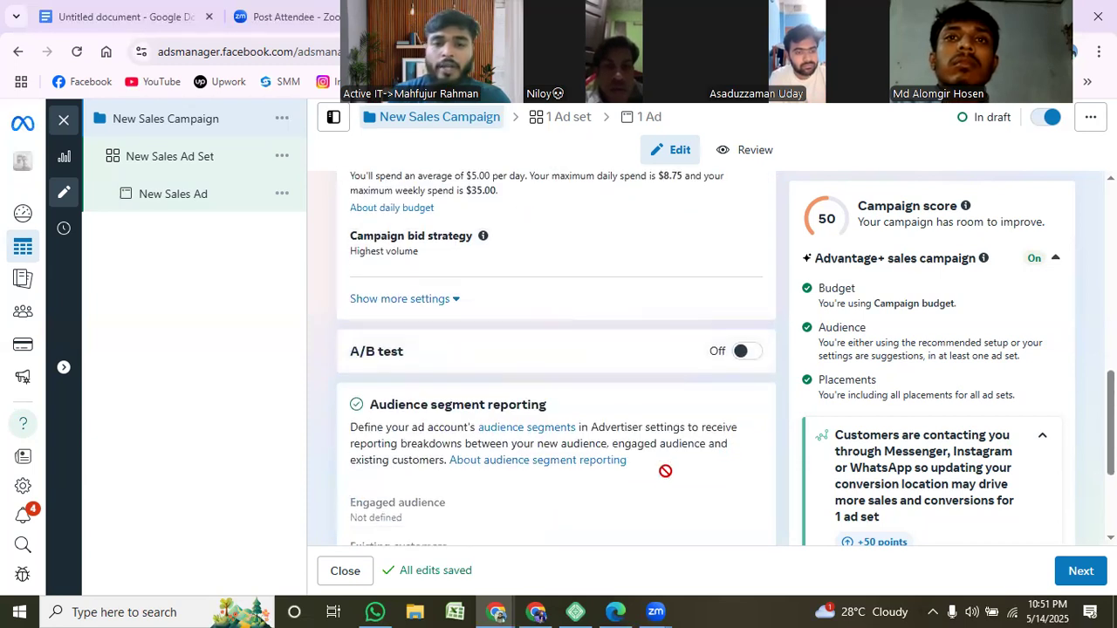
pyautogui.scroll(-3, 666, 466)
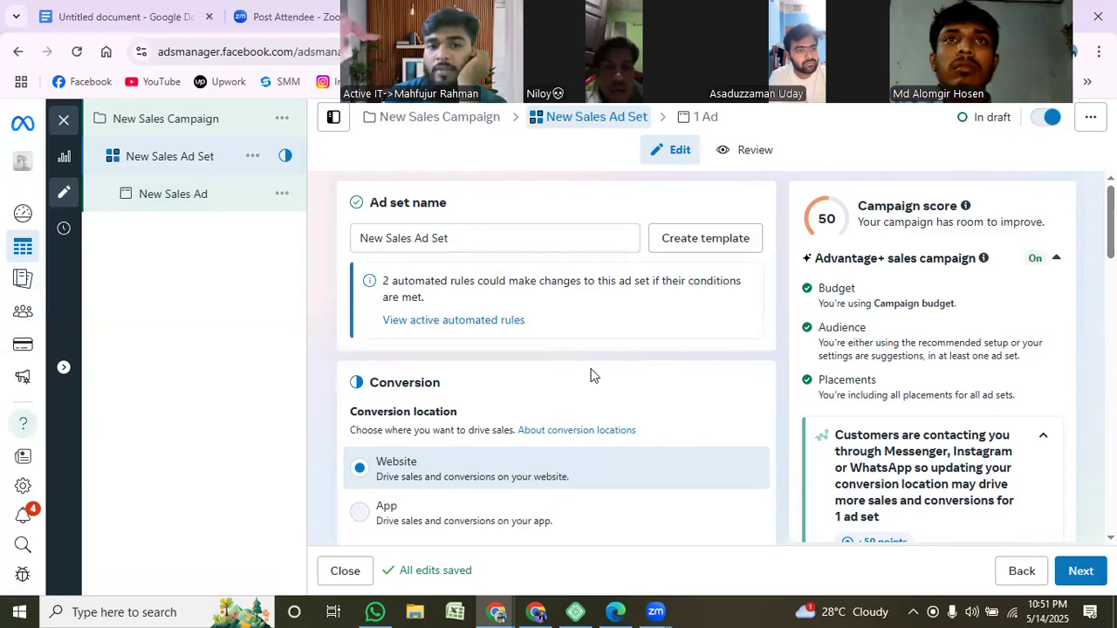
pyautogui.scroll(-2, 591, 376)
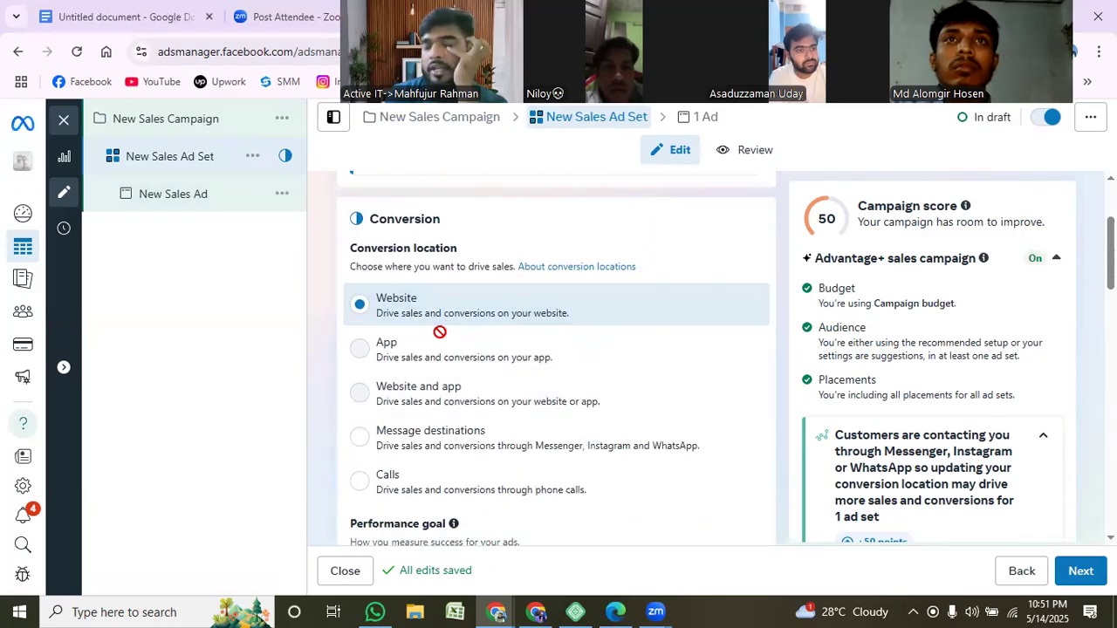
pyautogui.moveTo(440, 332)
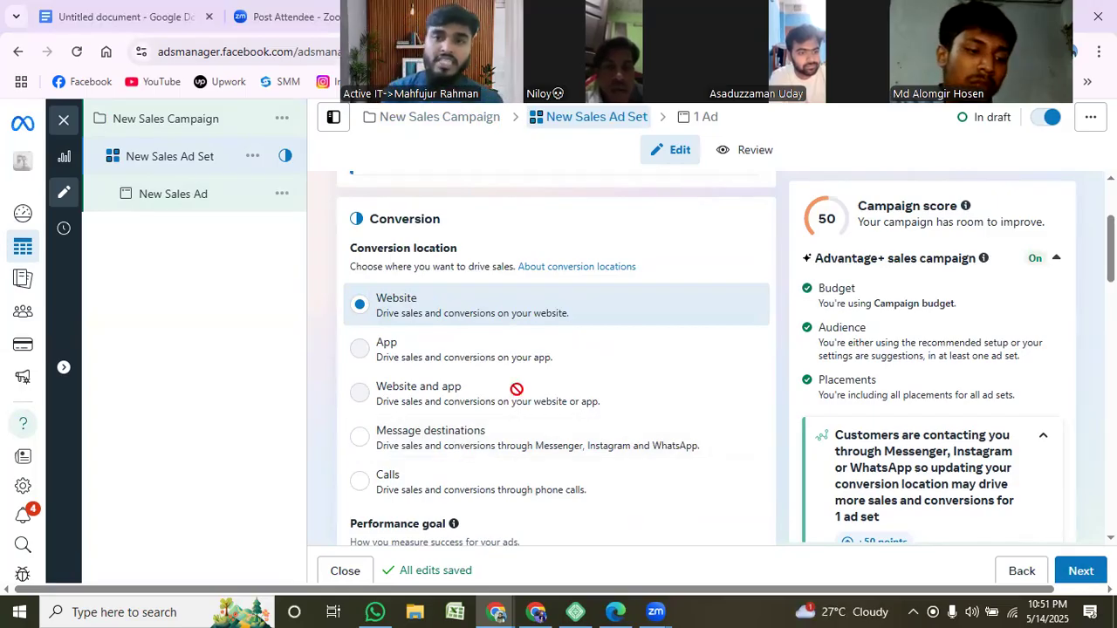
pyautogui.moveTo(517, 389)
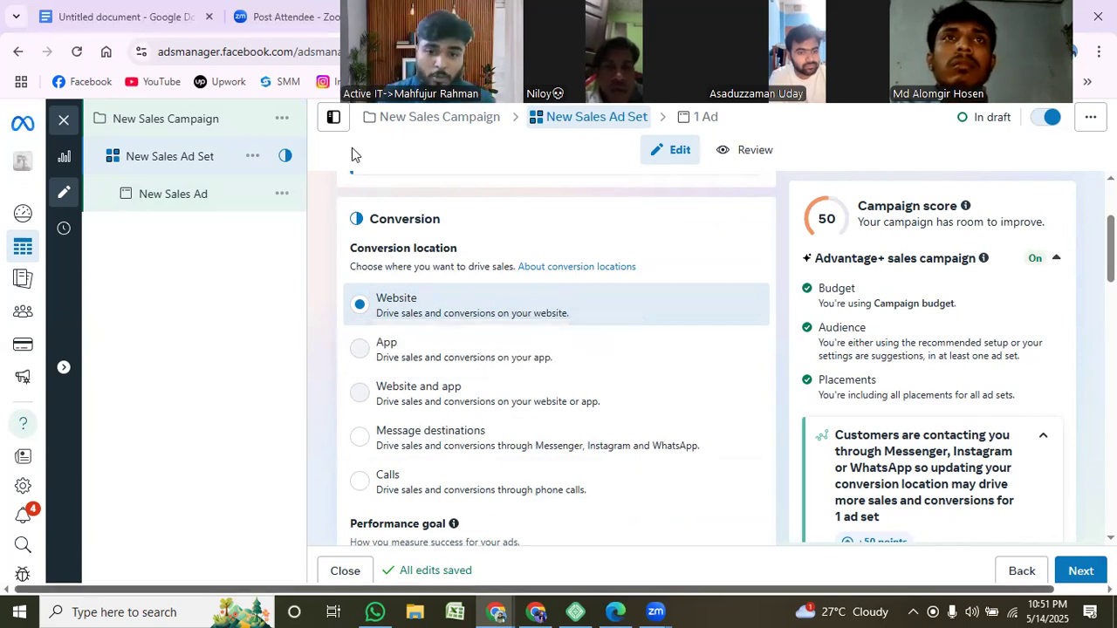
# - Check the Facebook Ads Campaign brief in Google Docs and return to Ads Manager
pyautogui.click(103, 6)
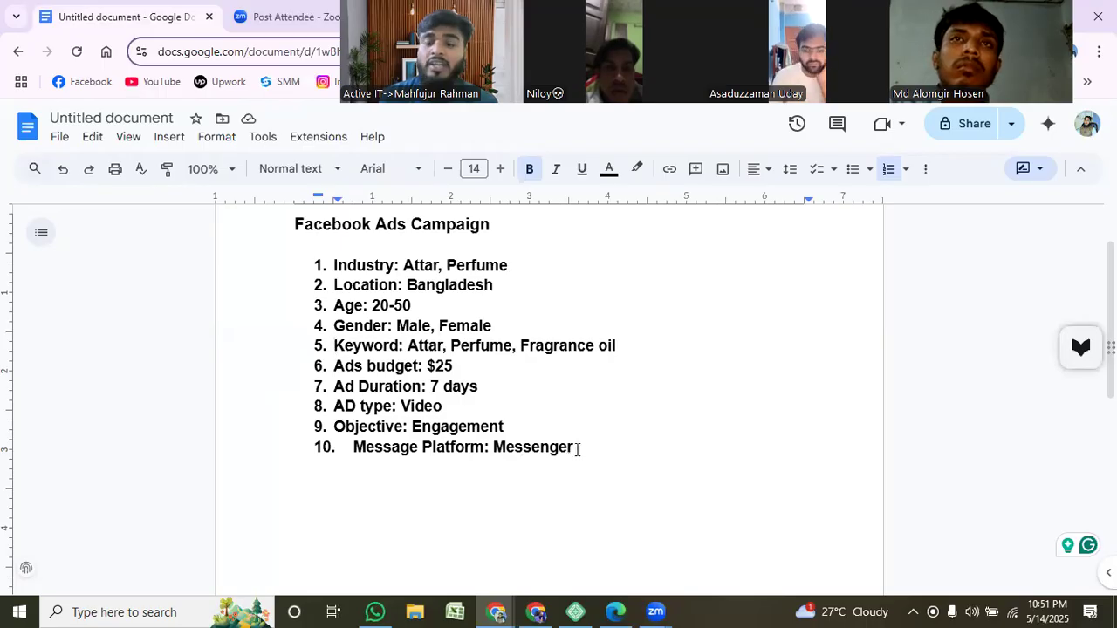
pyautogui.click(536, 611)
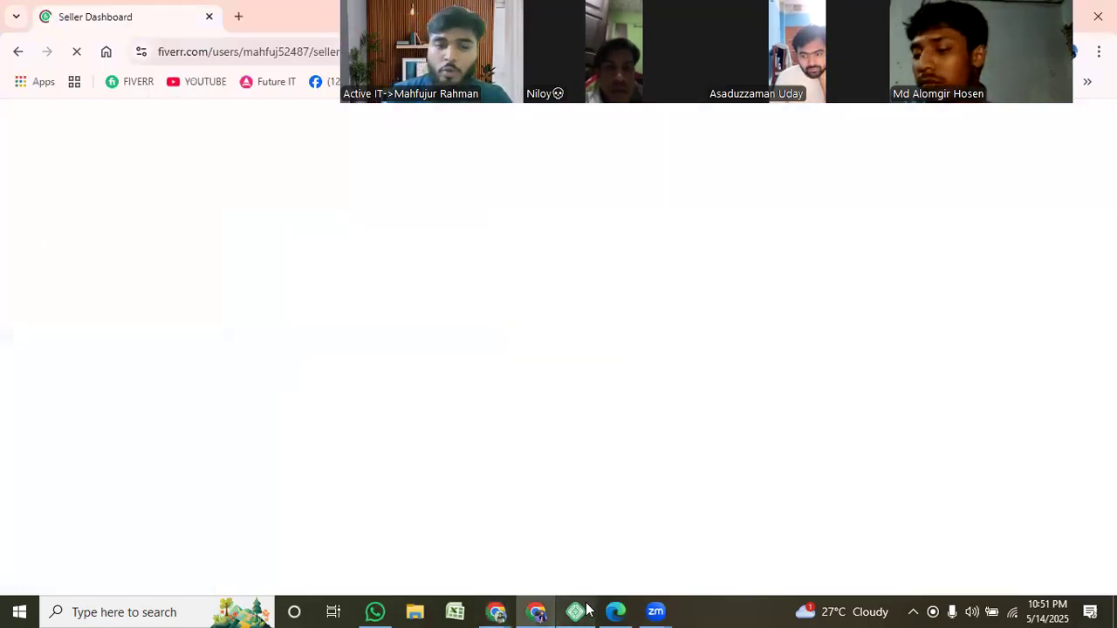
pyautogui.moveTo(511, 609)
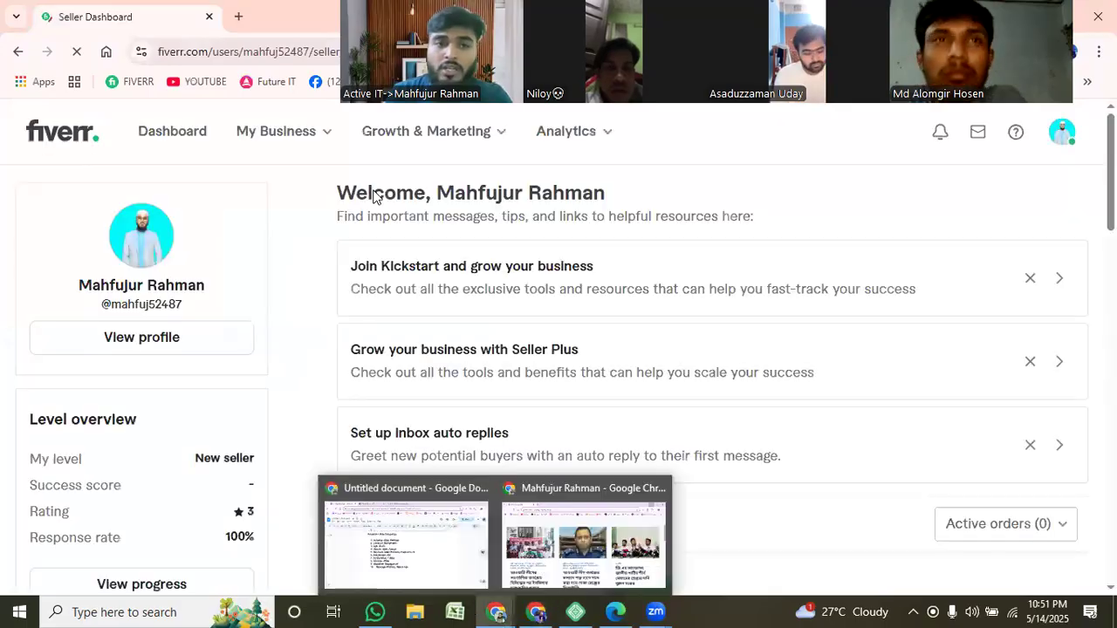
pyautogui.click(404, 511)
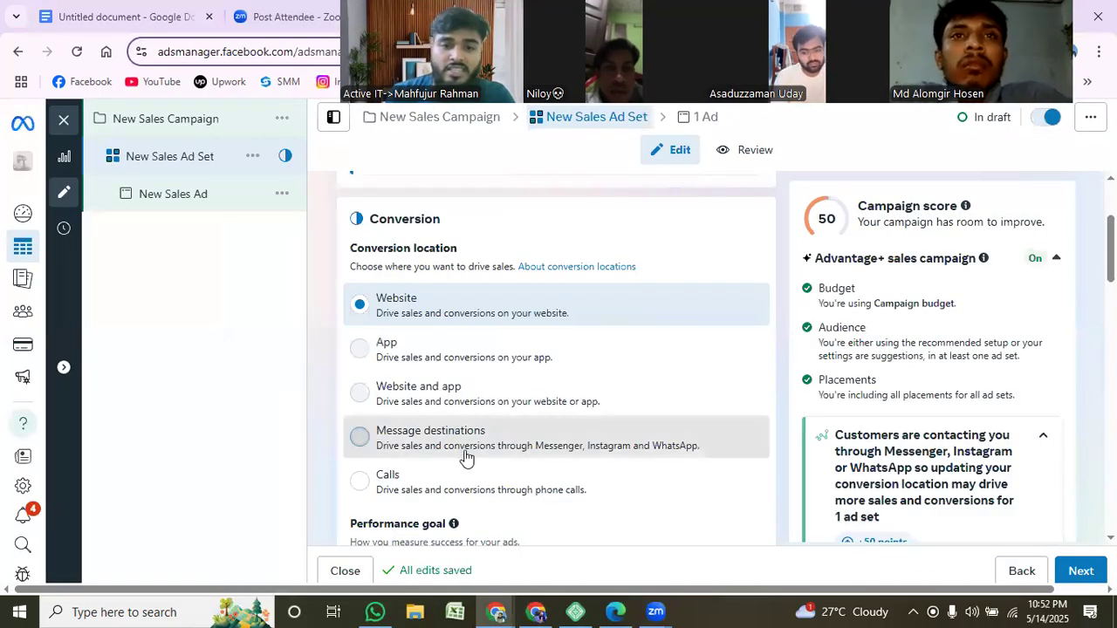
# - Set the ad set's conversion location to Message destinations
pyautogui.click(417, 443)
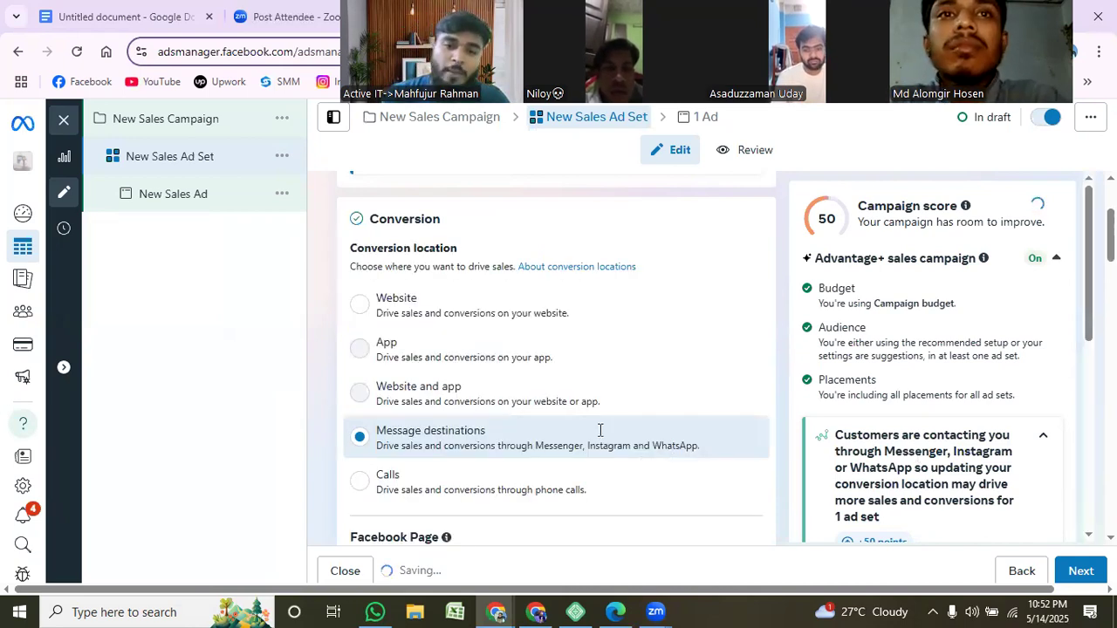
pyautogui.scroll(-1, 600, 429)
pyautogui.scroll(-3, 600, 434)
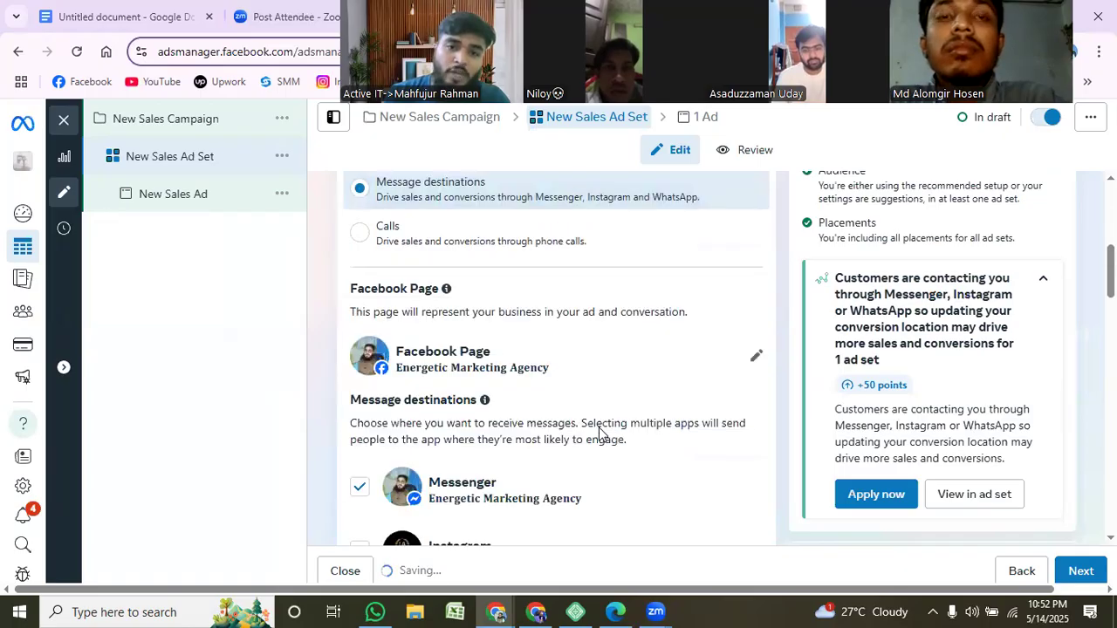
pyautogui.scroll(-2, 601, 434)
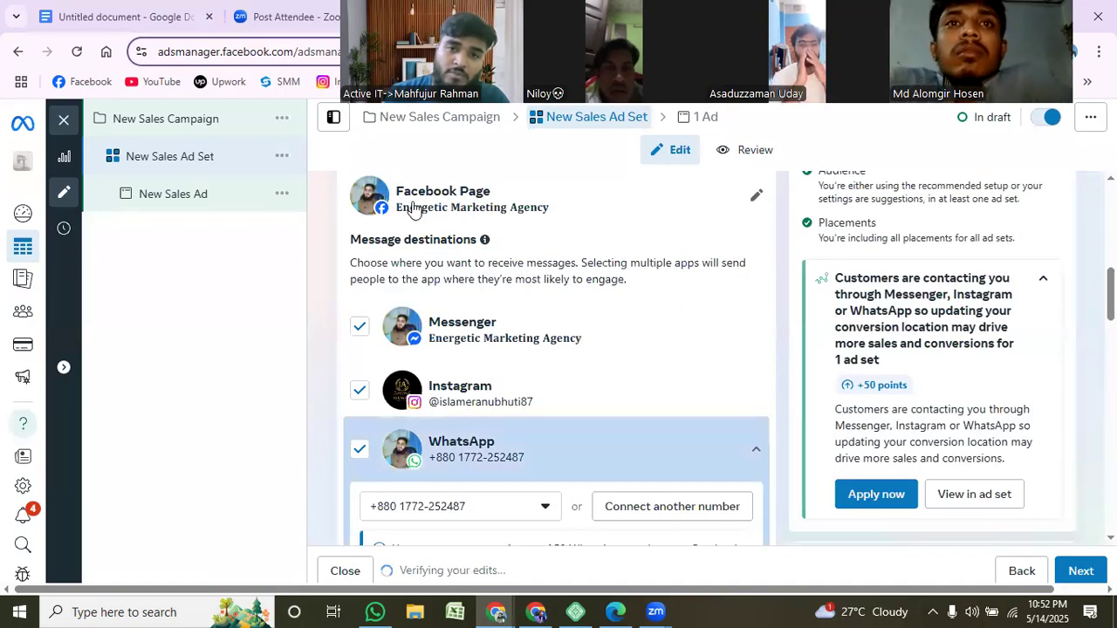
# - Look through the Facebook Pages available for the ad set, leaving Energetic Marketing Agency selected
pyautogui.click(757, 199)
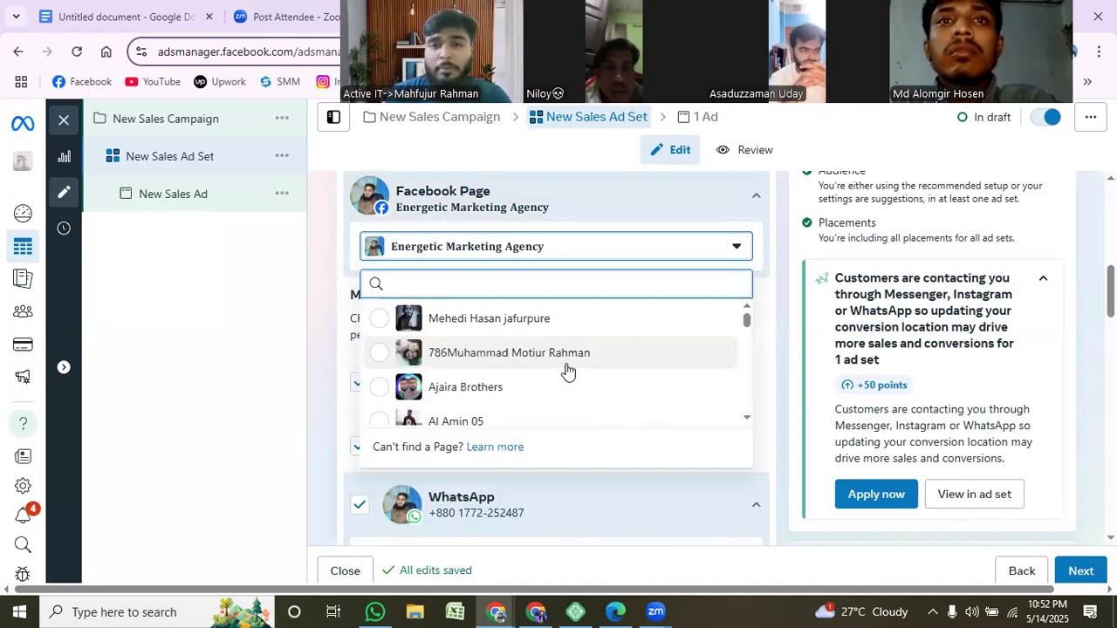
pyautogui.scroll(-2, 568, 368)
pyautogui.scroll(2, 568, 368)
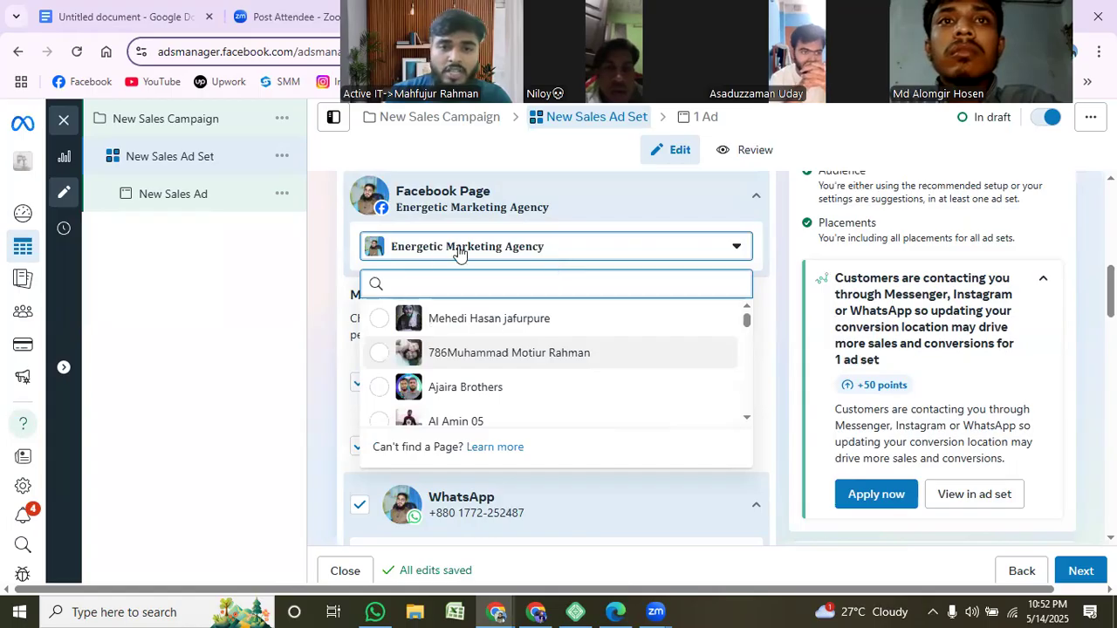
pyautogui.click(539, 247)
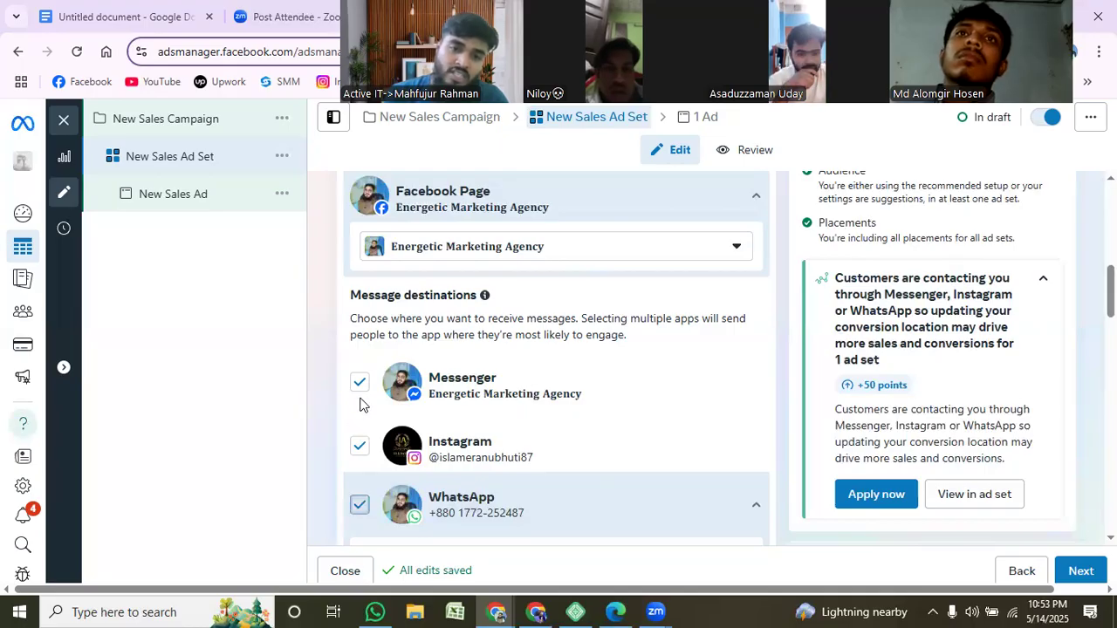
# - Remove WhatsApp from the ad set's message destinations, leaving Messenger and Instagram selected
pyautogui.click(359, 506)
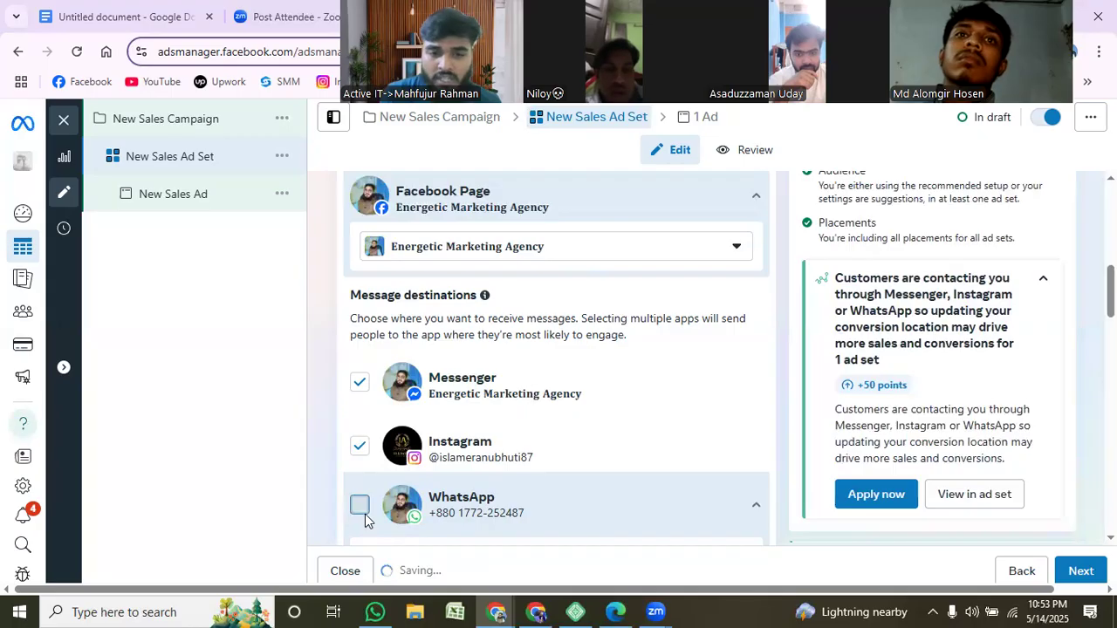
pyautogui.click(361, 510)
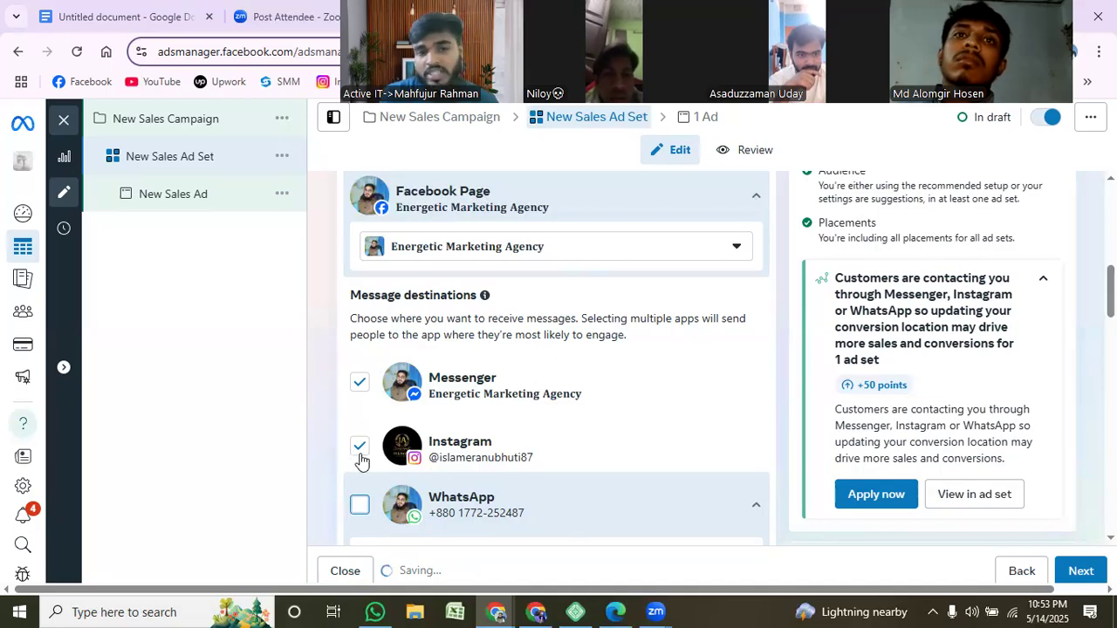
pyautogui.scroll(-3, 703, 494)
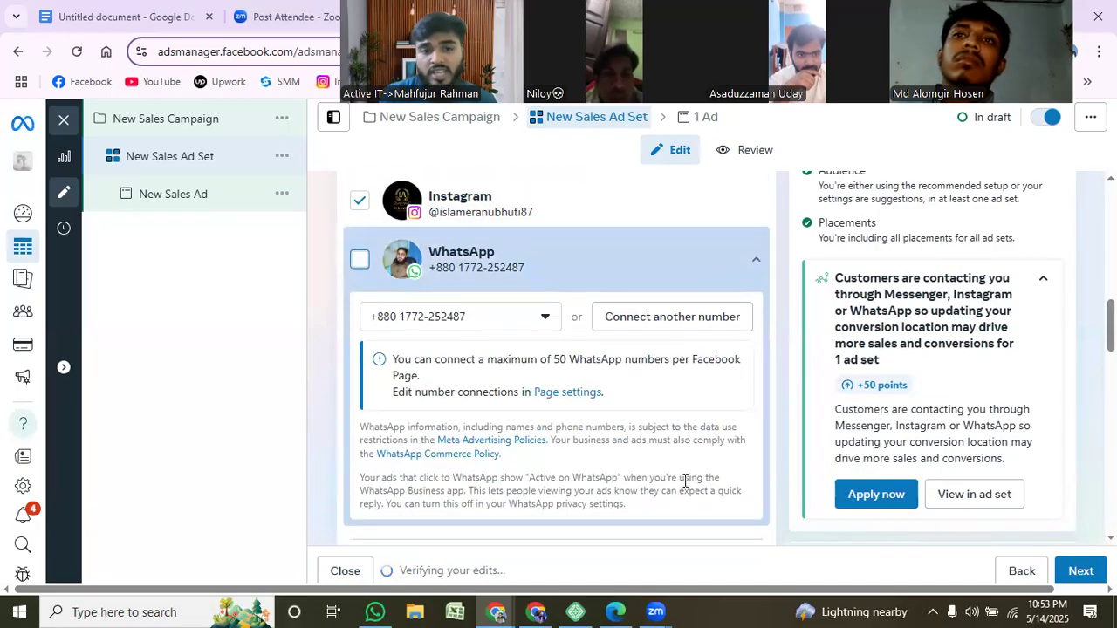
pyautogui.scroll(-3, 658, 461)
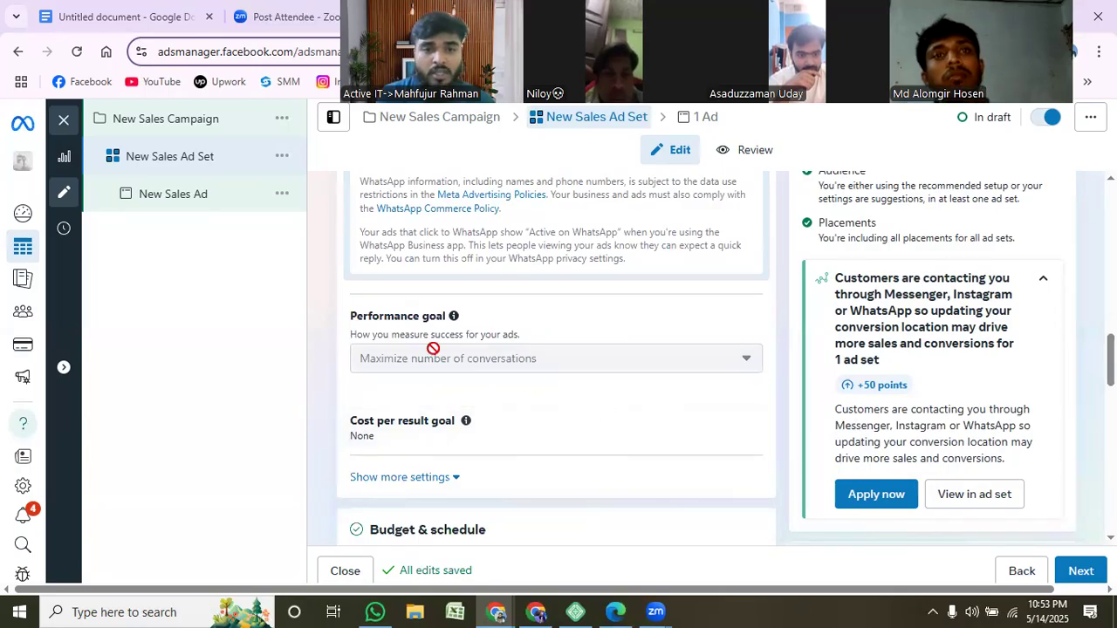
# - Inspect the ad set spending limits option under Budget & schedule without adding a limit
pyautogui.scroll(-1, 589, 377)
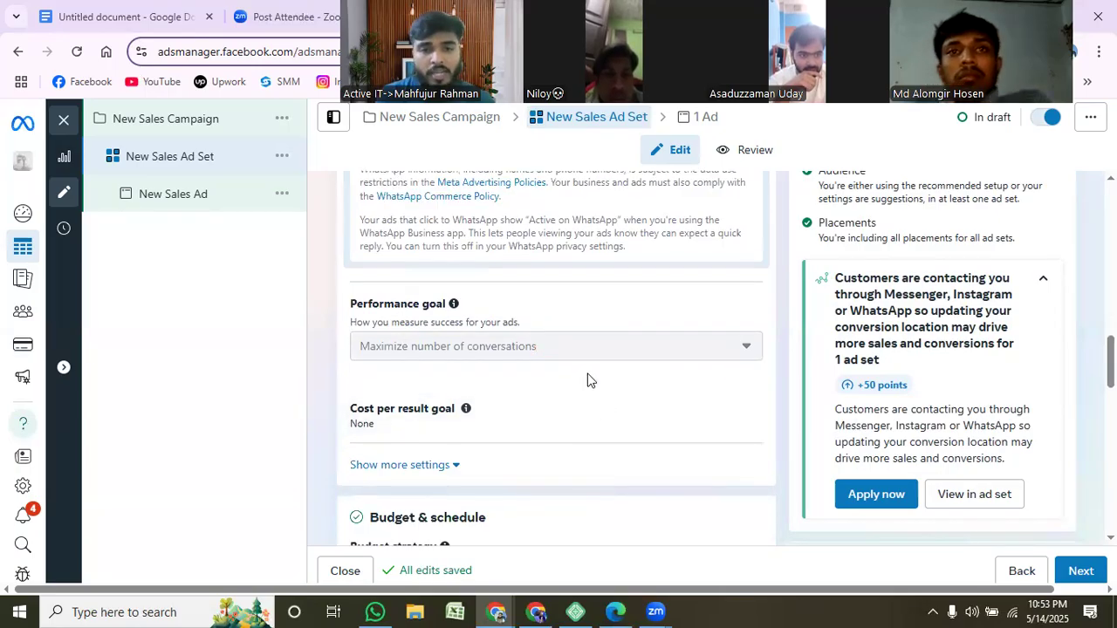
pyautogui.scroll(-1, 589, 379)
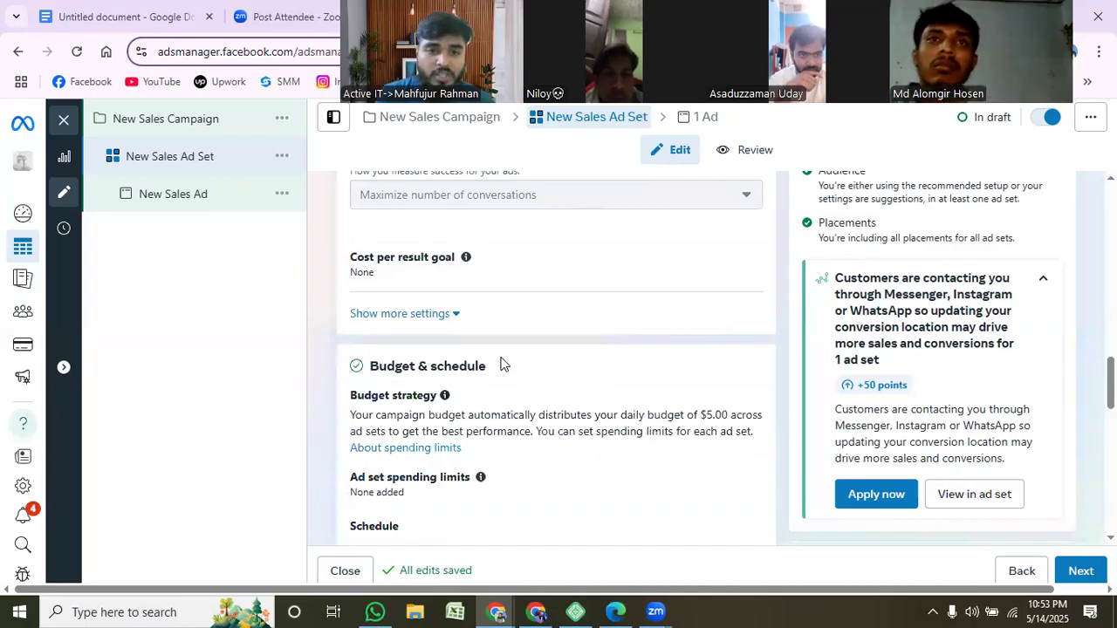
pyautogui.scroll(-2, 501, 365)
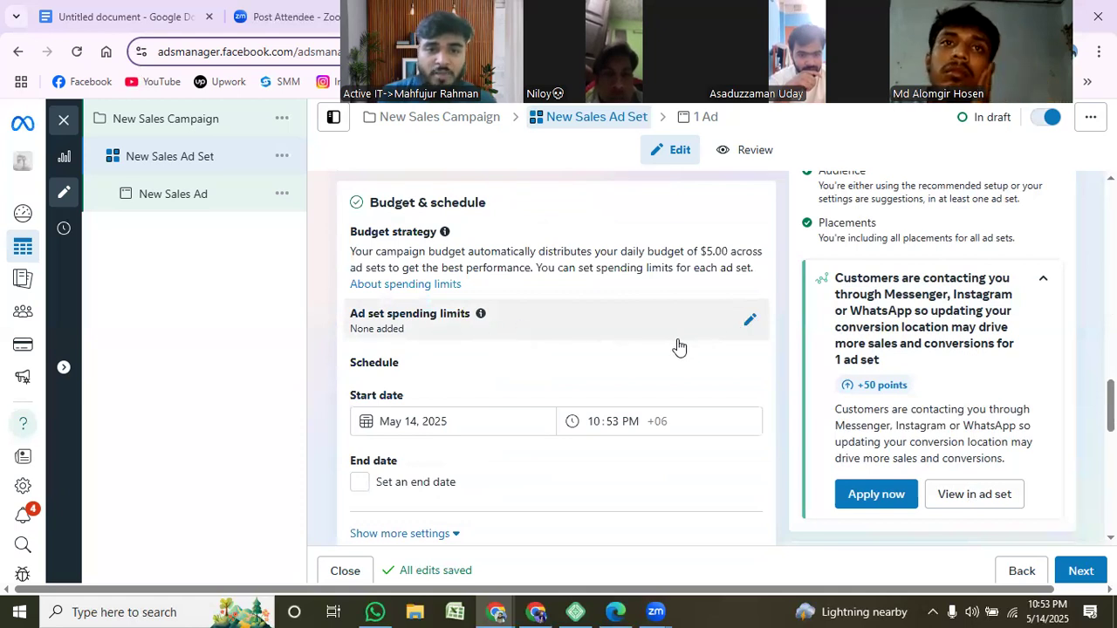
pyautogui.click(750, 324)
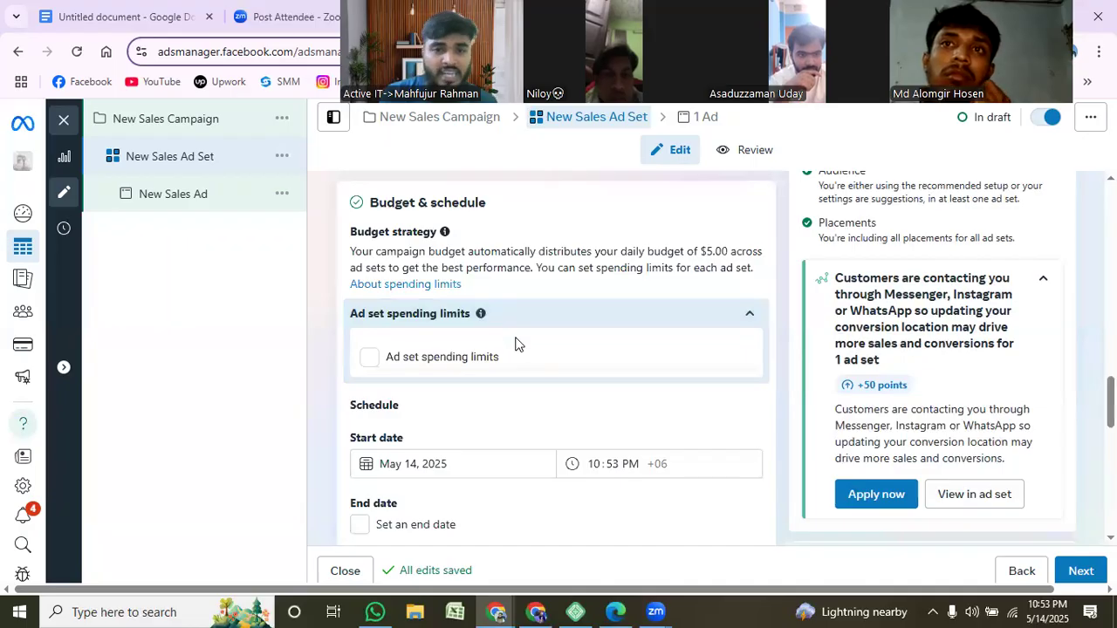
pyautogui.click(723, 321)
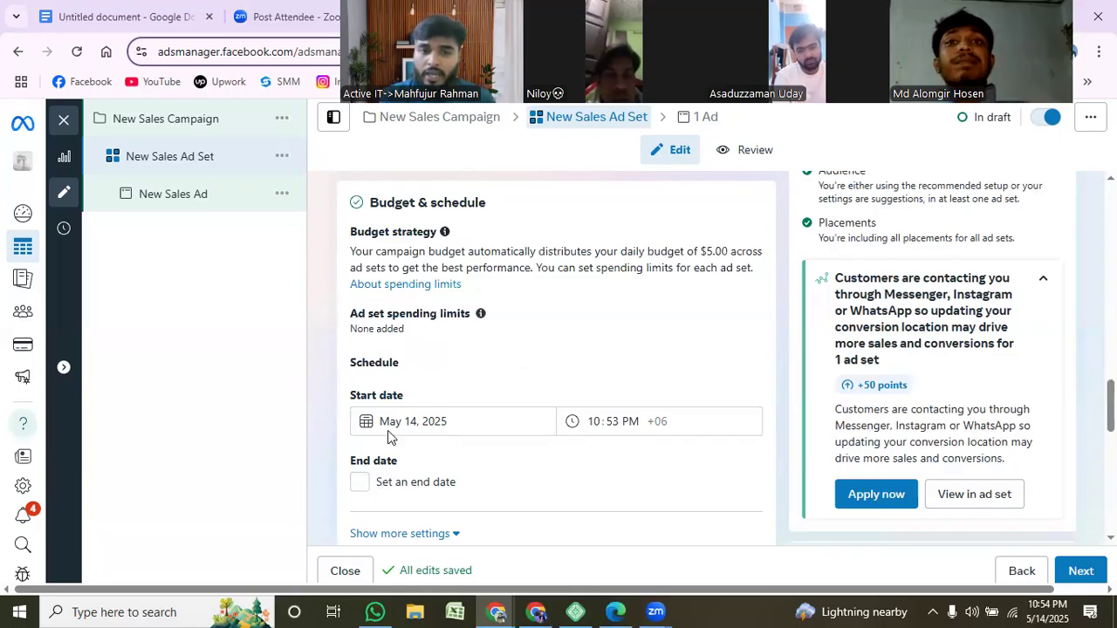
# - Schedule the ad set to end on May 19, 2025 at 10:53 PM
pyautogui.click(485, 470)
pyautogui.scroll(-2, 482, 466)
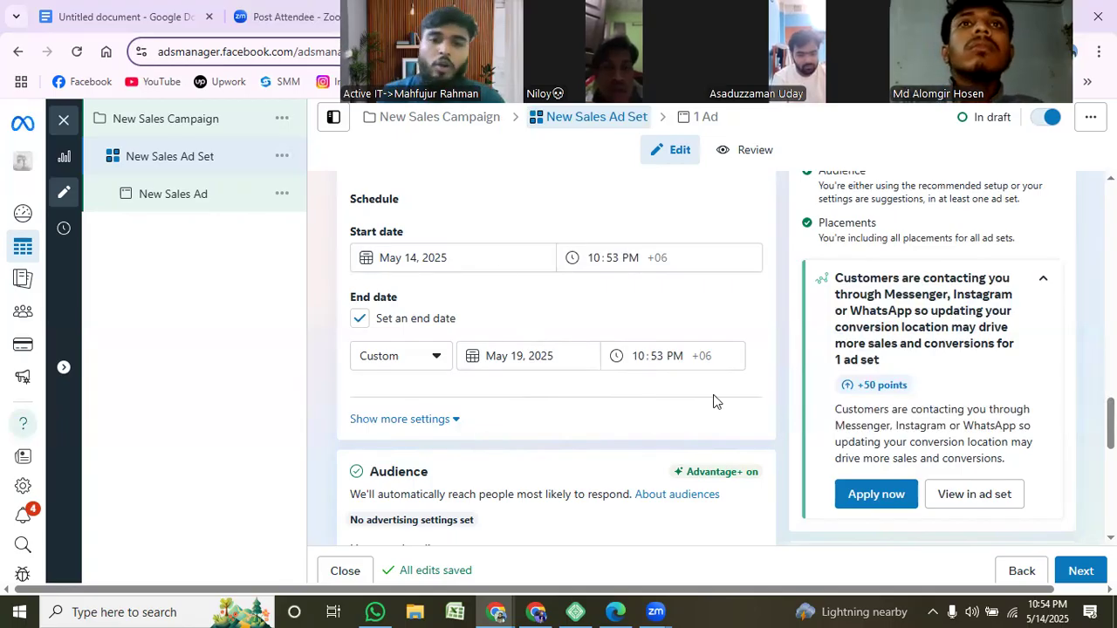
# - Check the saved audiences available for the ad set without applying one
pyautogui.scroll(-2, 689, 423)
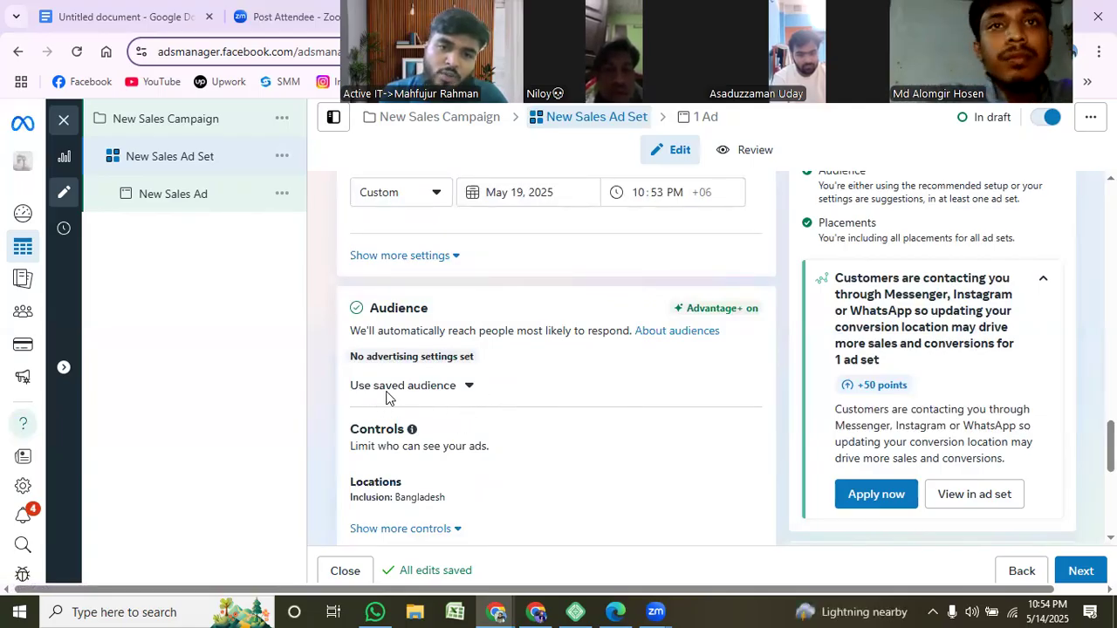
pyautogui.click(470, 390)
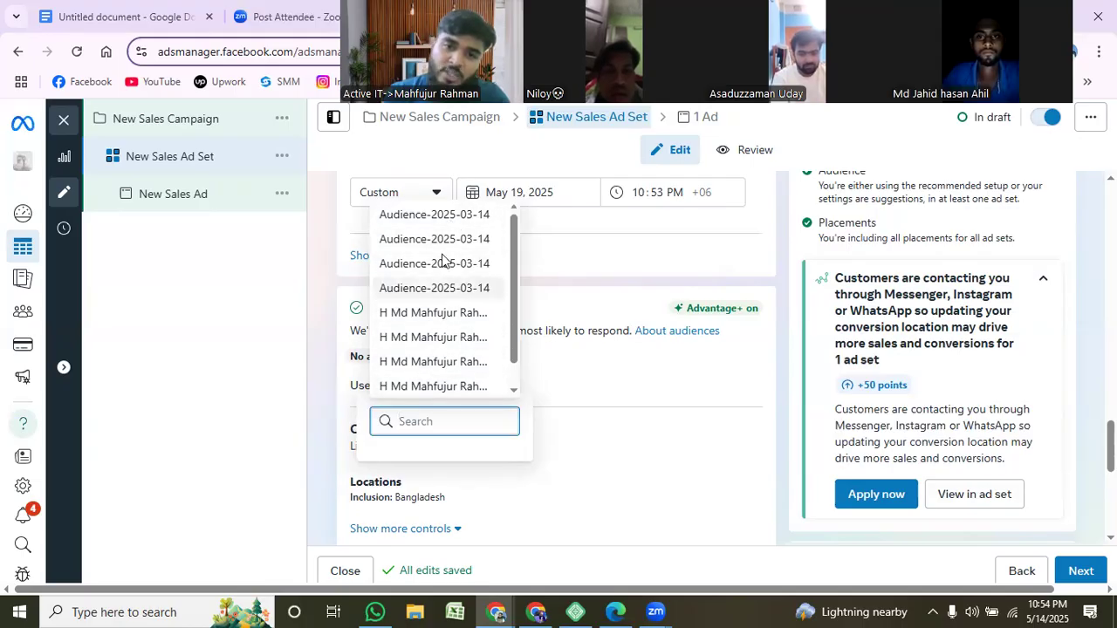
pyautogui.click(648, 459)
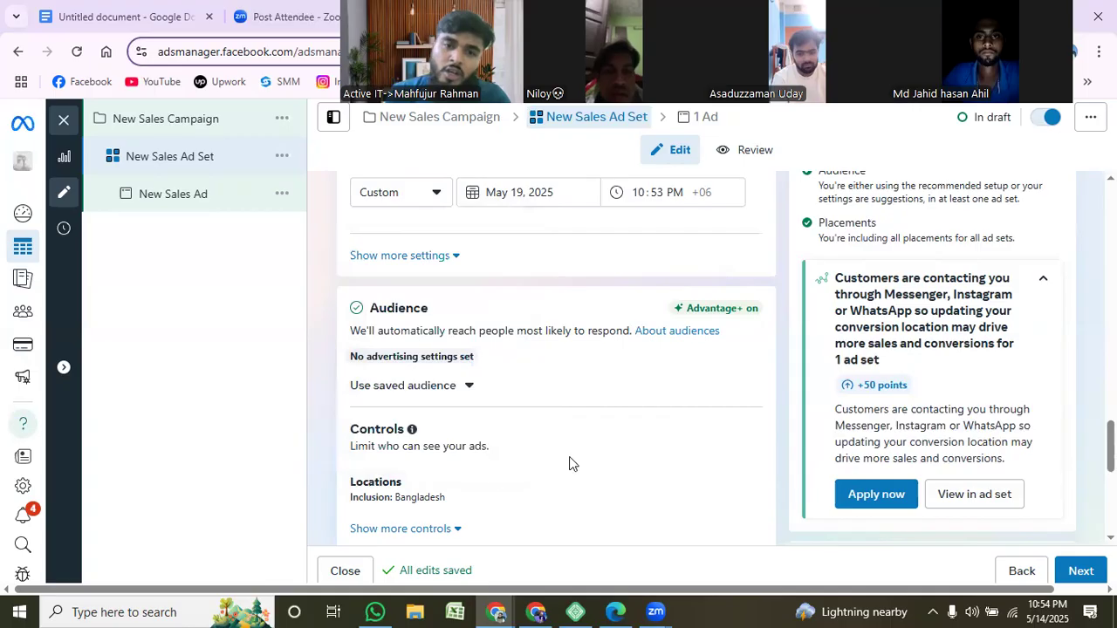
# - Open the ad set's audience location settings and inspect the location search and map without adding a location
pyautogui.scroll(-1, 455, 411)
pyautogui.scroll(-1, 419, 384)
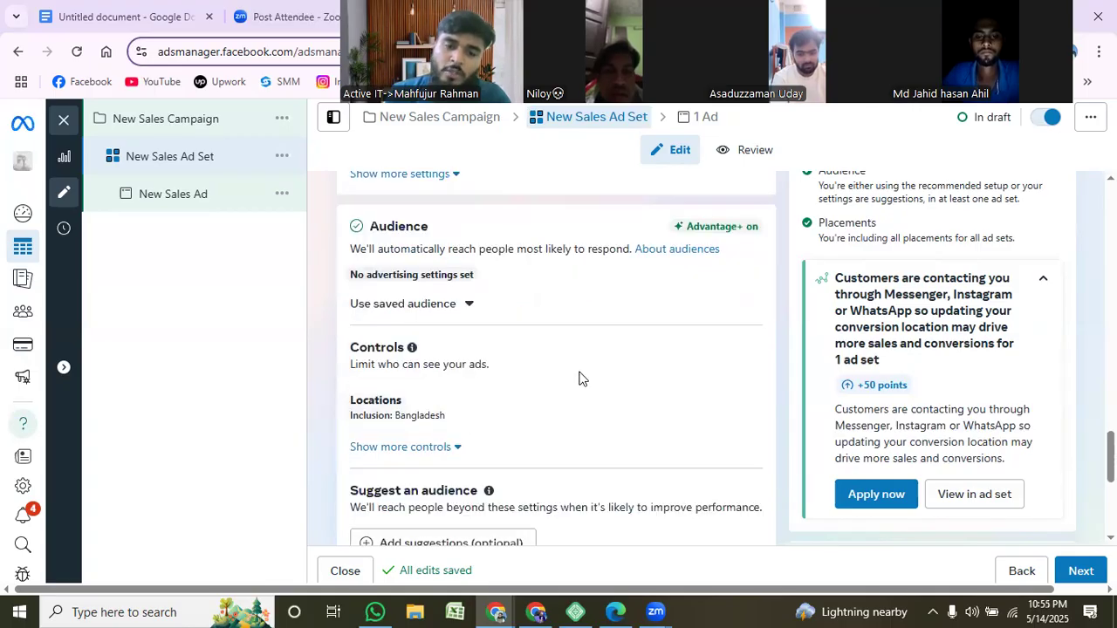
pyautogui.scroll(-1, 524, 375)
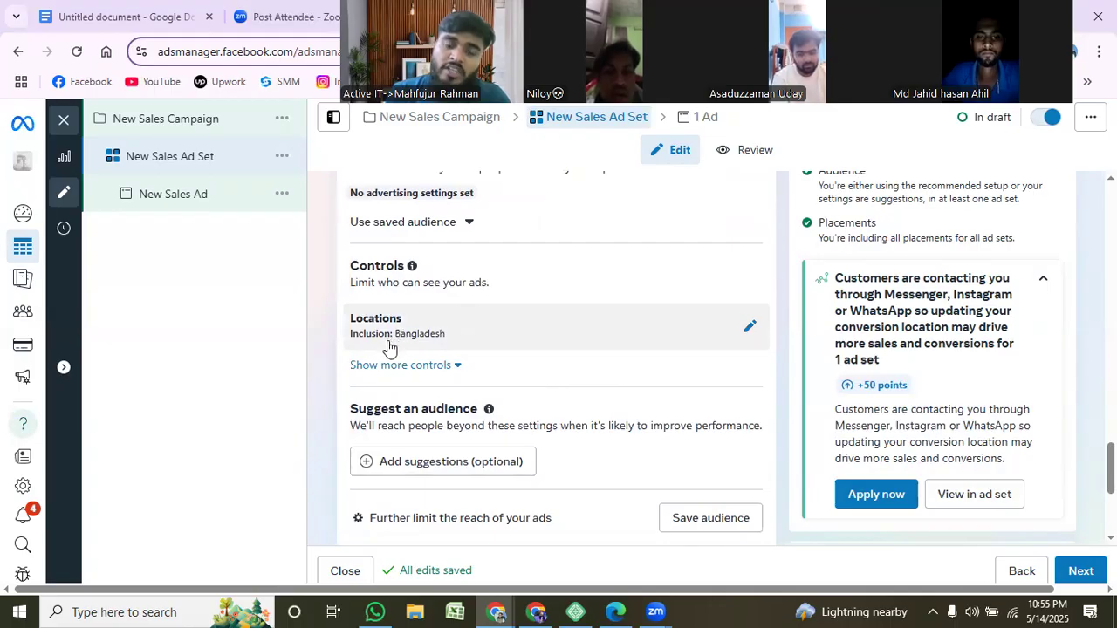
pyautogui.click(751, 330)
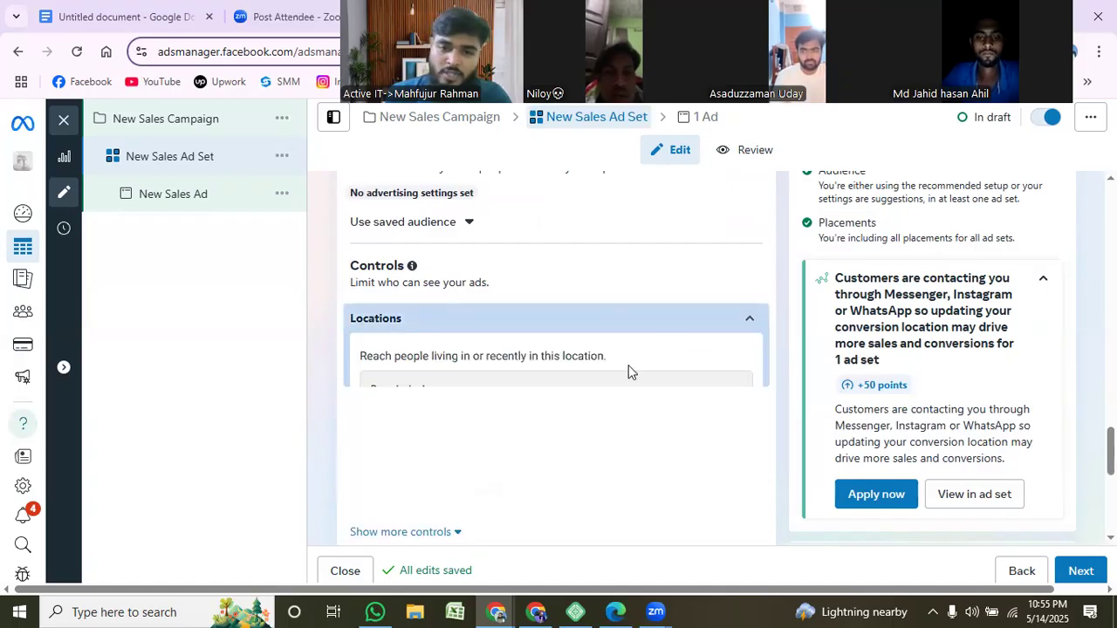
pyautogui.scroll(-2, 512, 389)
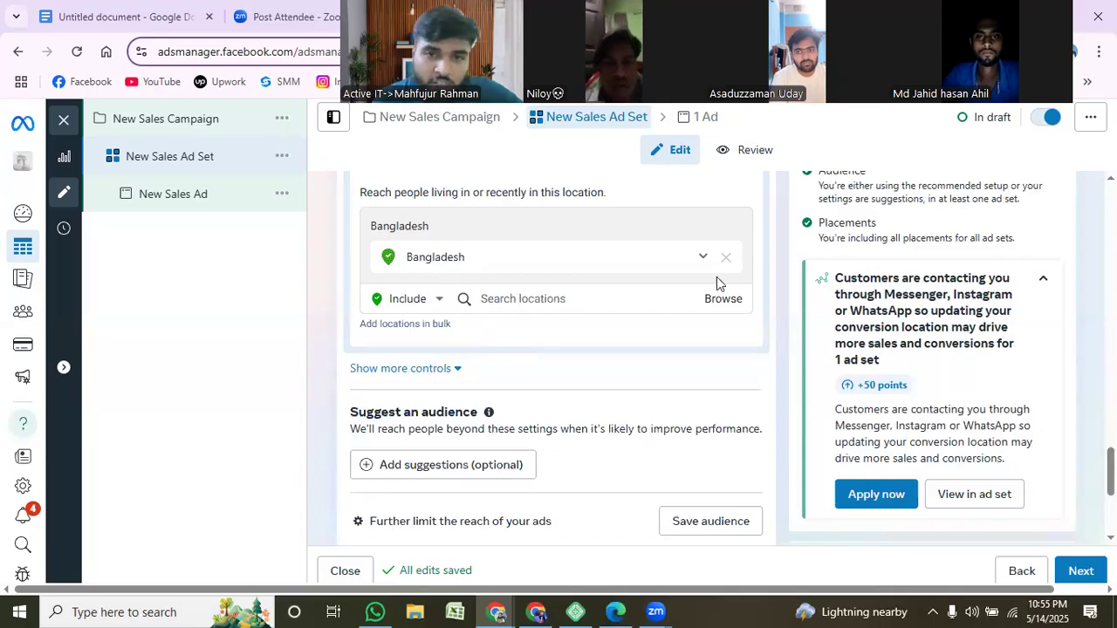
pyautogui.click(550, 303)
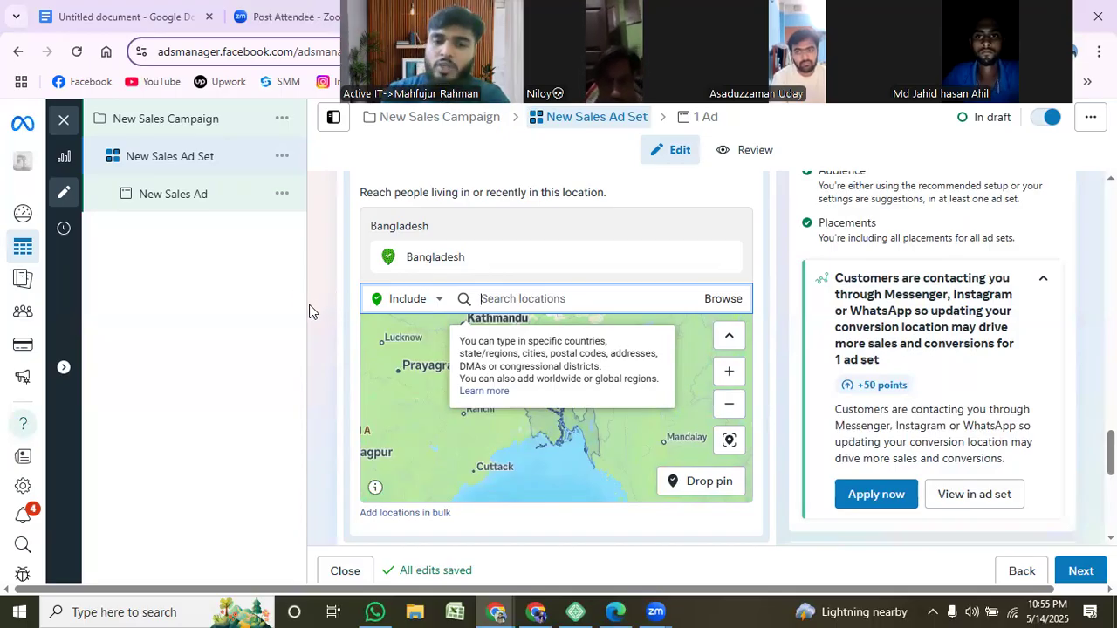
pyautogui.click(804, 330)
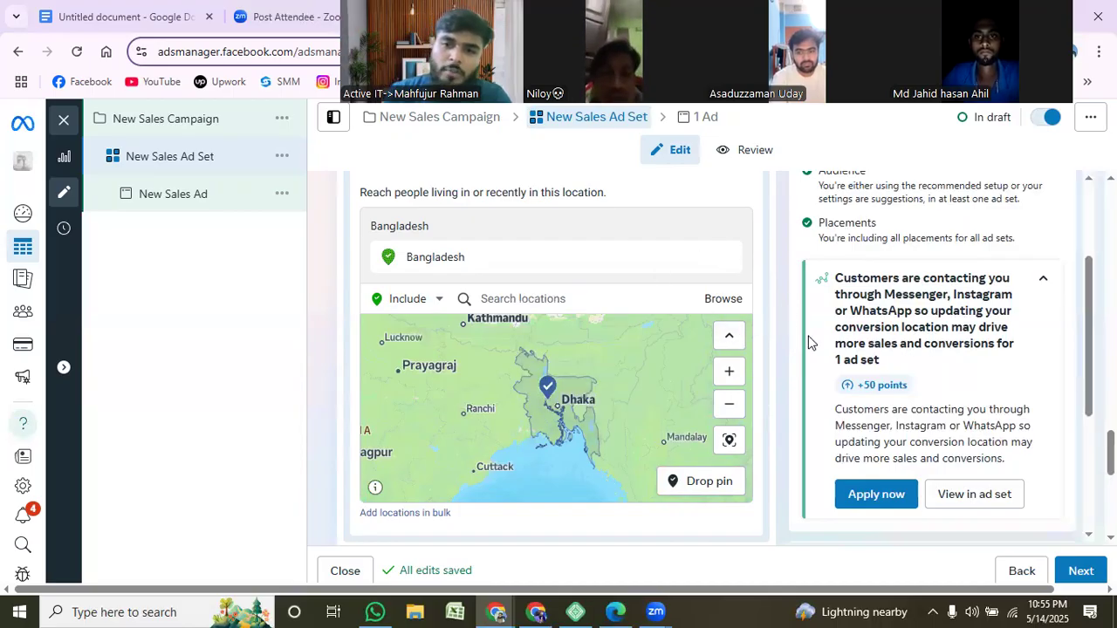
# - Review the audience definition and estimated audience size alongside the ad set's audience settings
pyautogui.scroll(-2, 658, 384)
pyautogui.scroll(-3, 803, 442)
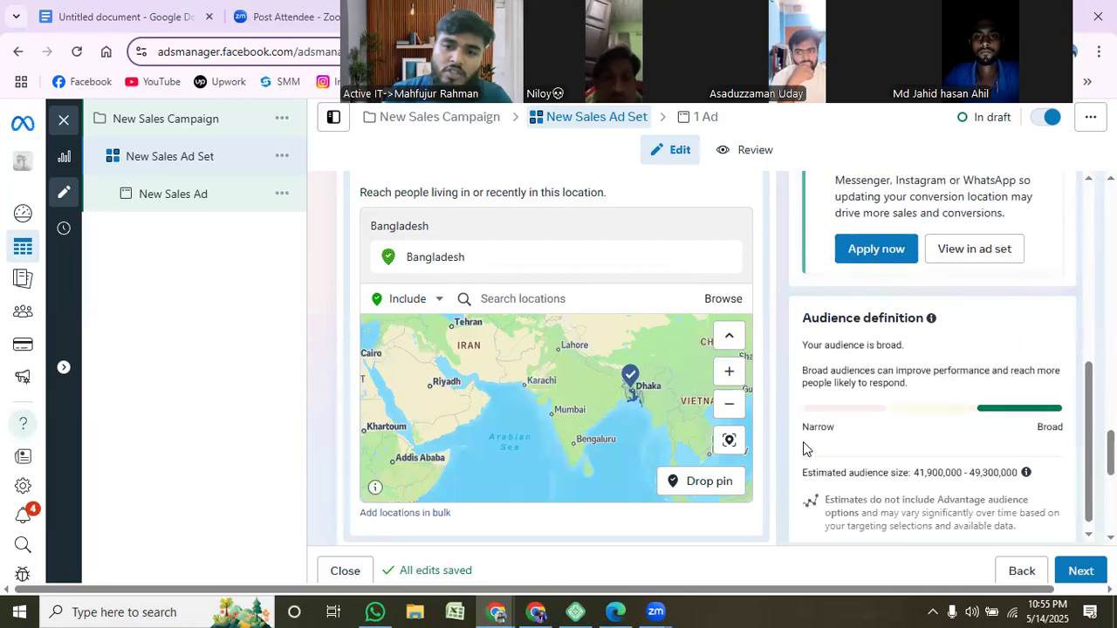
pyautogui.scroll(-3, 640, 529)
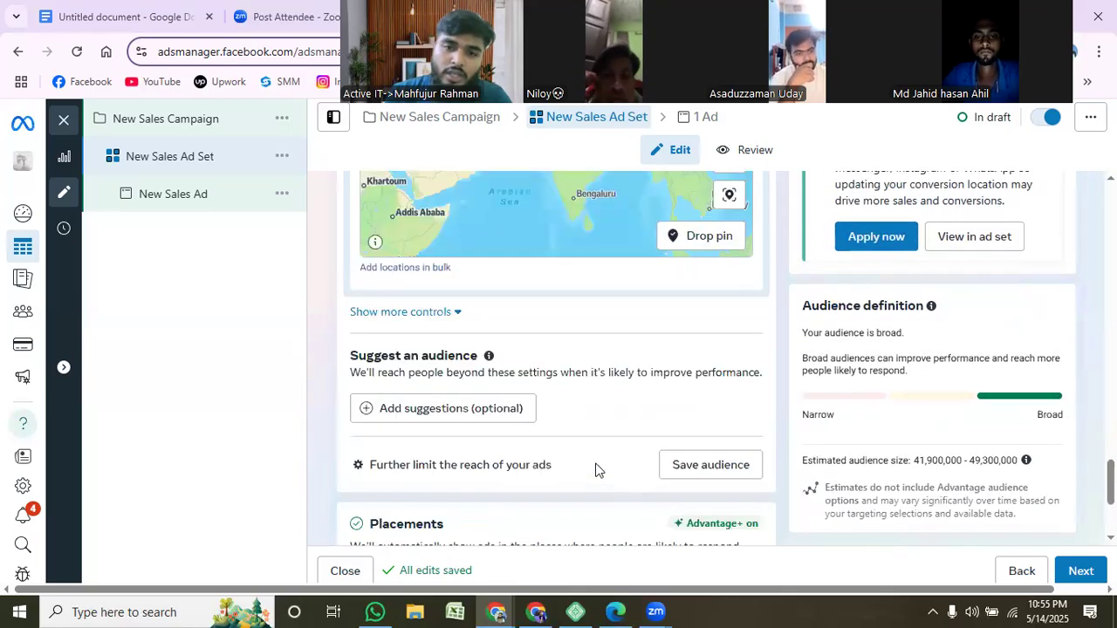
pyautogui.scroll(-2, 531, 419)
pyautogui.scroll(5, 528, 423)
pyautogui.scroll(2, 526, 427)
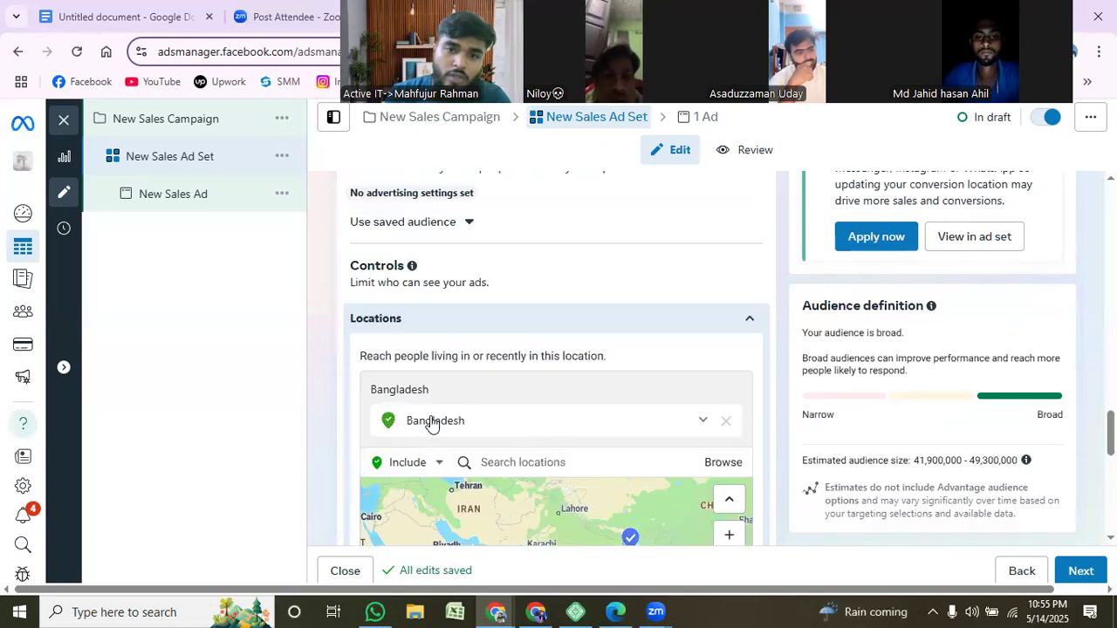
# - Inspect the include and exclude options for locations and take a closer look at Bangladesh on the map
pyautogui.click(414, 462)
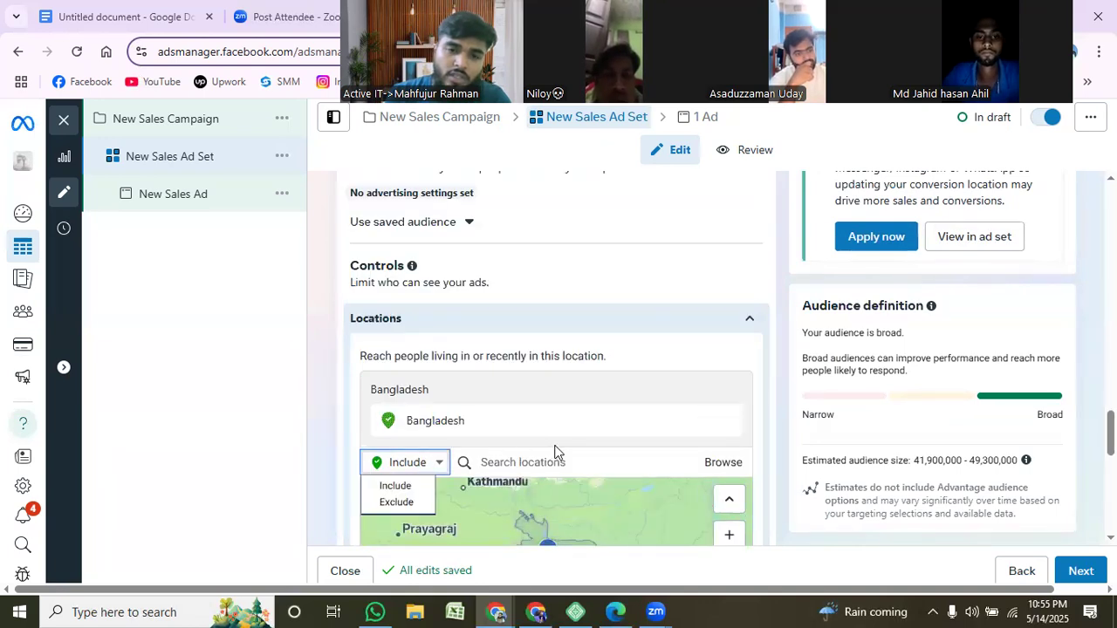
pyautogui.click(556, 460)
pyautogui.scroll(-3, 663, 429)
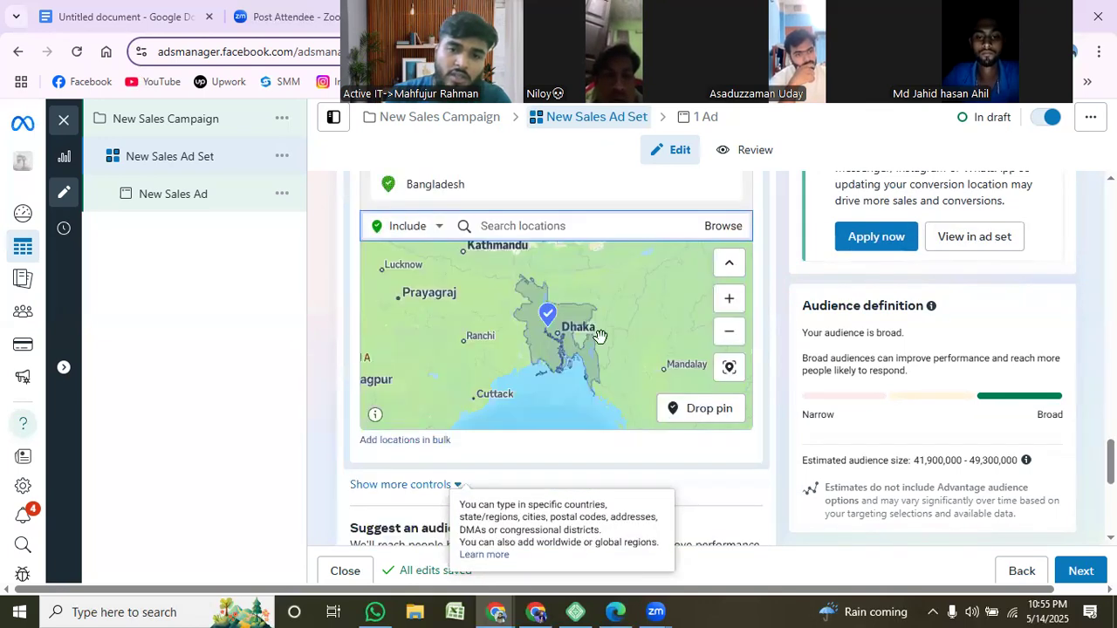
pyautogui.click(573, 332)
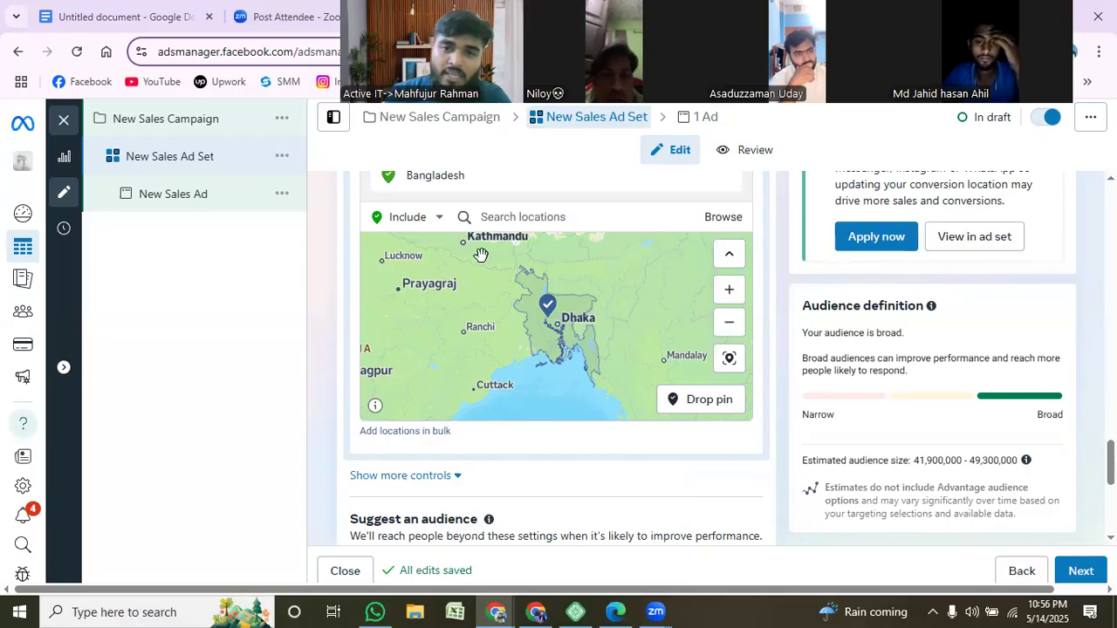
pyautogui.click(727, 289)
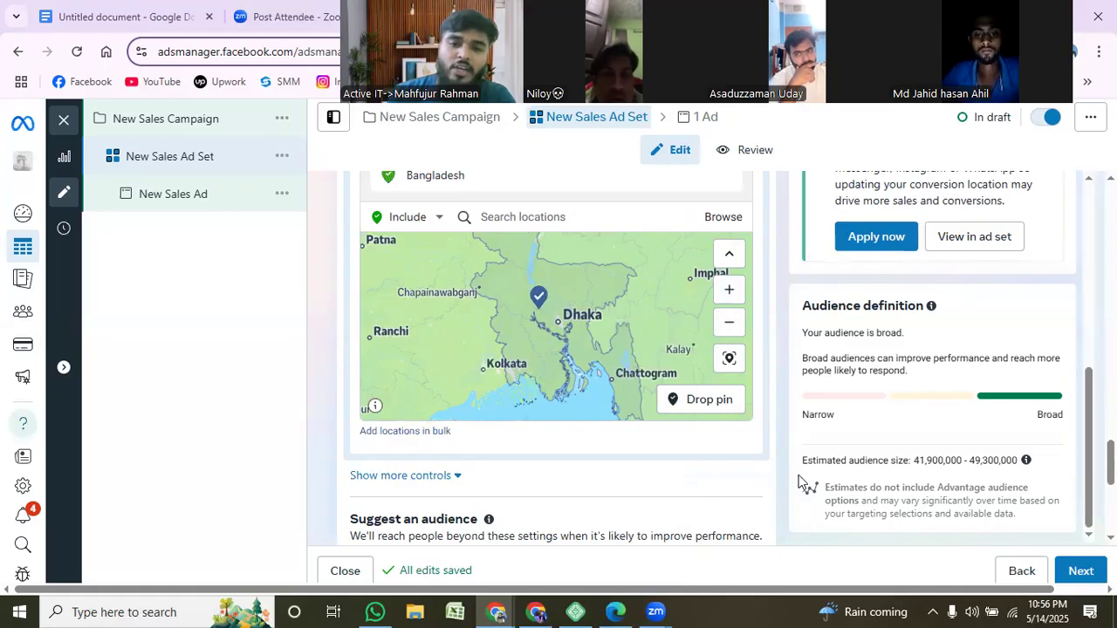
pyautogui.scroll(2, 358, 454)
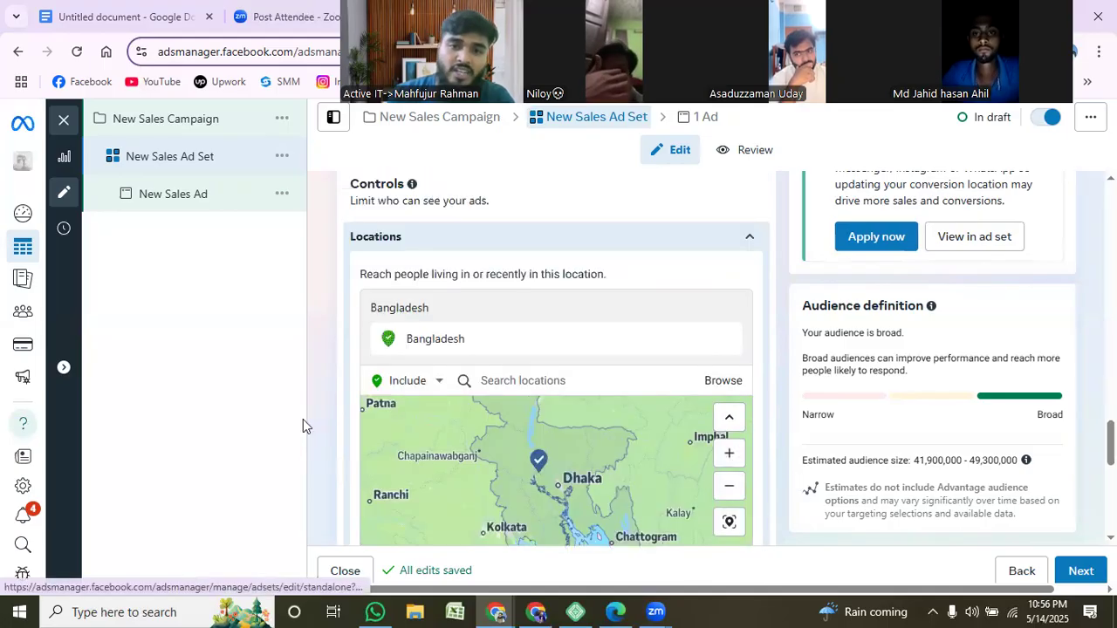
pyautogui.scroll(-4, 329, 384)
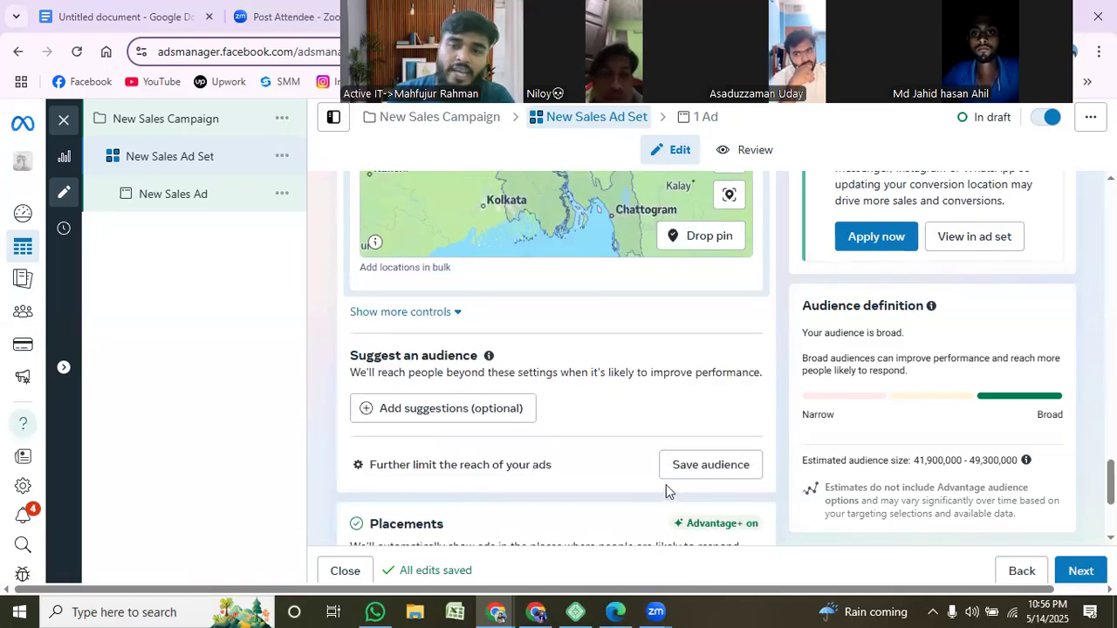
# - Show the additional audience controls and inspect the minimum age choices and custom audience exclusion without changing them
pyautogui.click(430, 317)
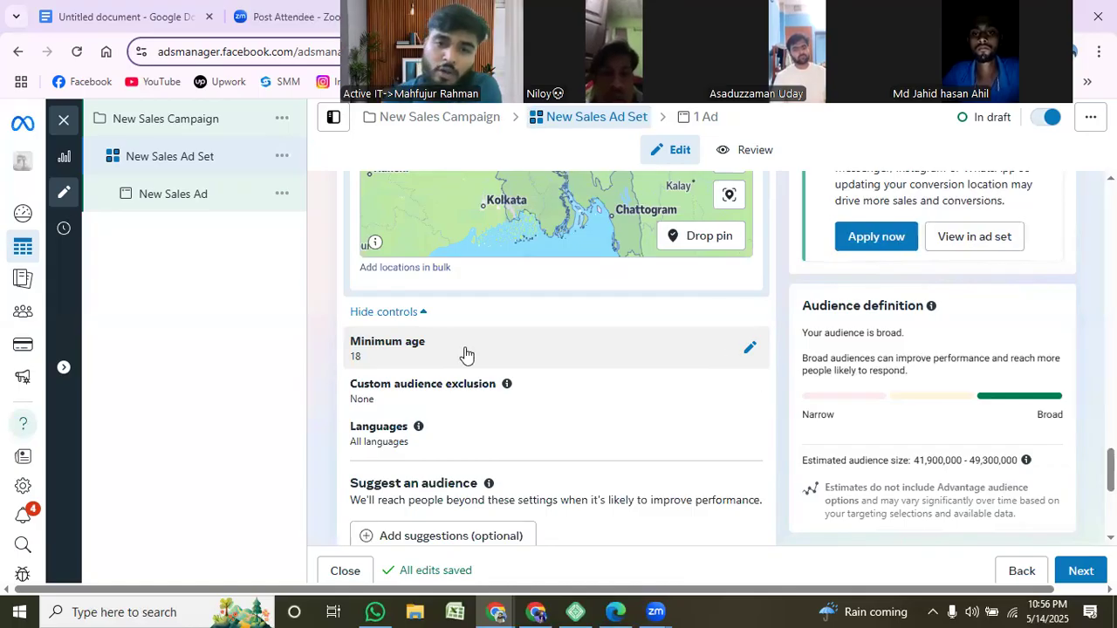
pyautogui.click(681, 356)
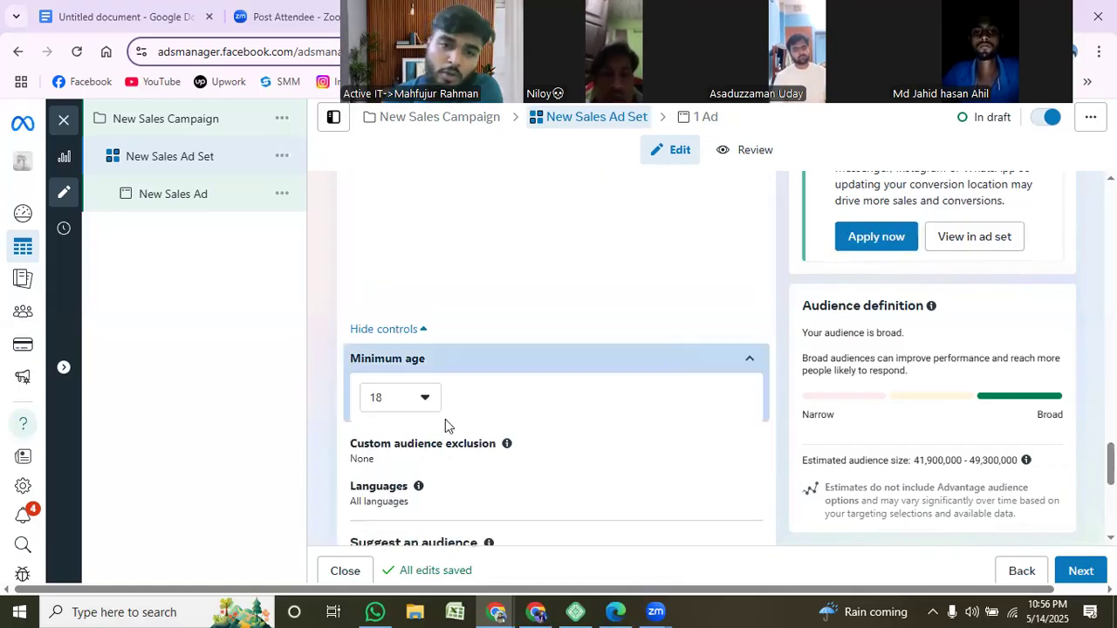
pyautogui.scroll(-5, 486, 421)
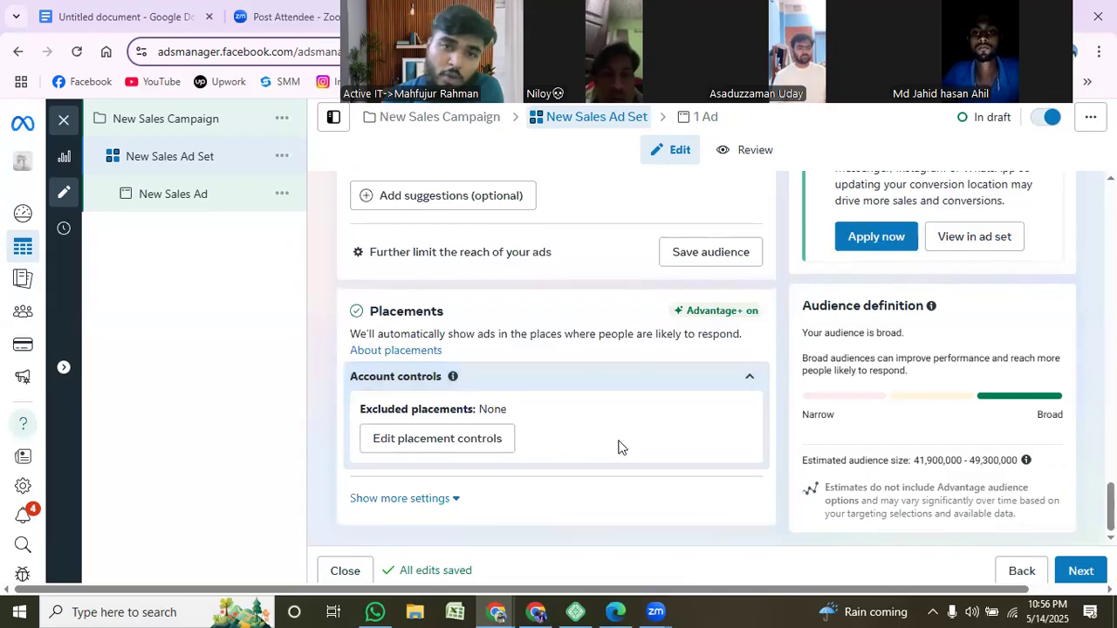
pyautogui.scroll(3, 586, 431)
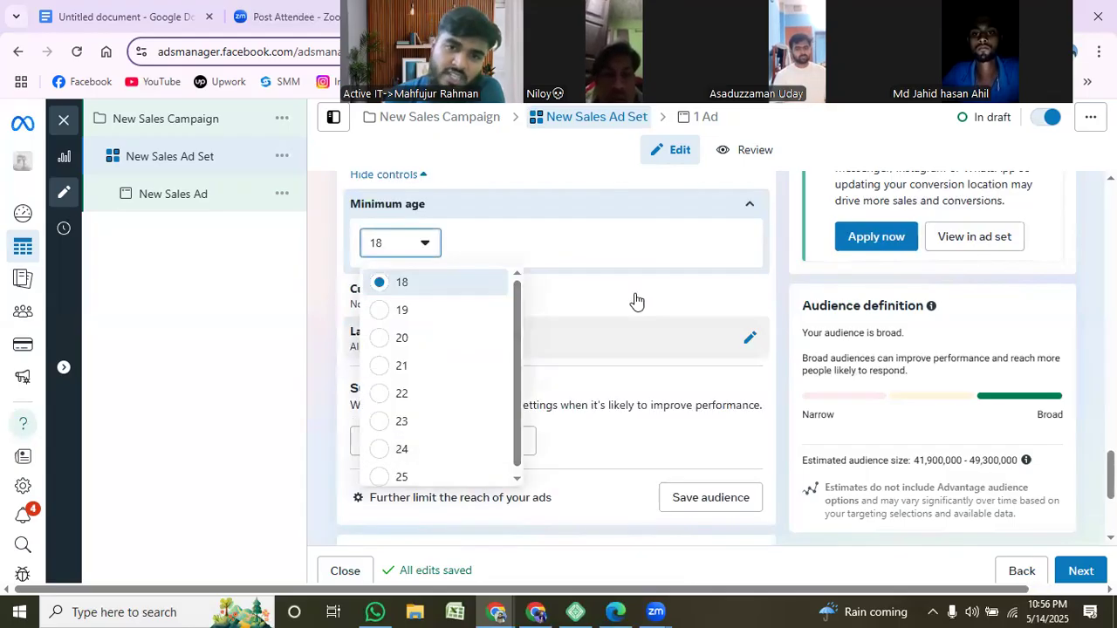
pyautogui.click(456, 297)
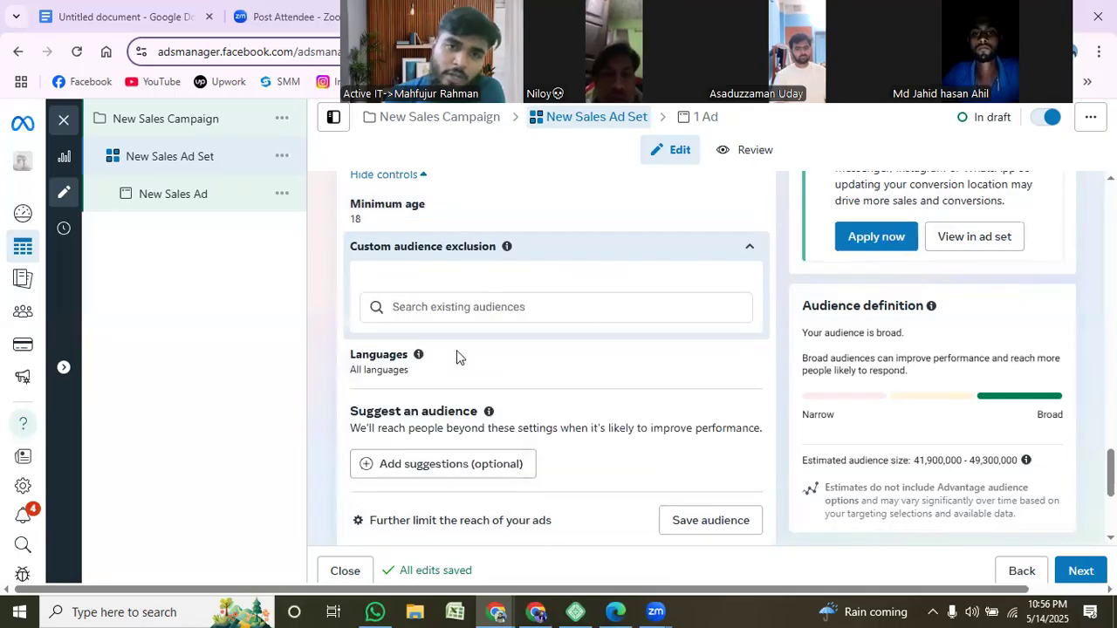
pyautogui.scroll(1, 412, 276)
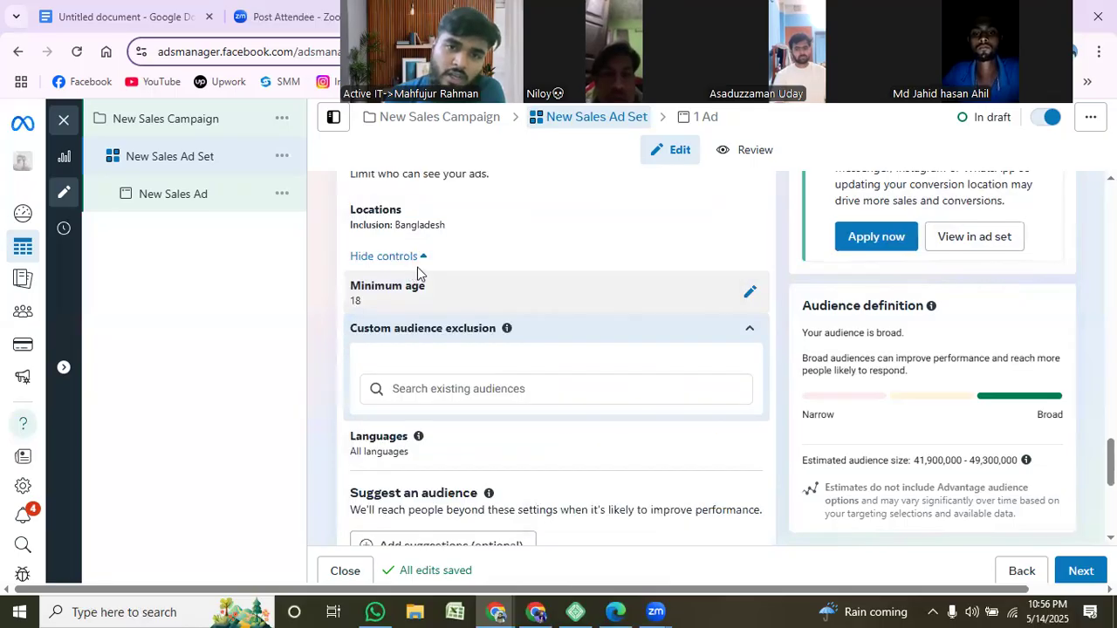
pyautogui.click(722, 309)
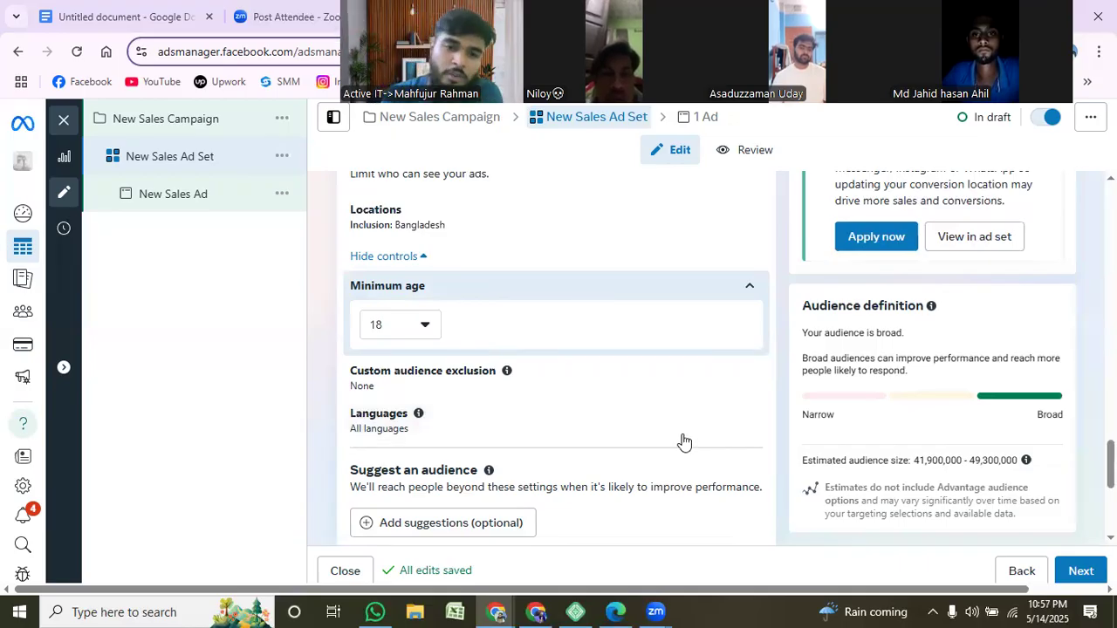
# - Add the optional audience suggestions to the ad set and review the age, gender and detailed targeting entries
pyautogui.scroll(-2, 628, 449)
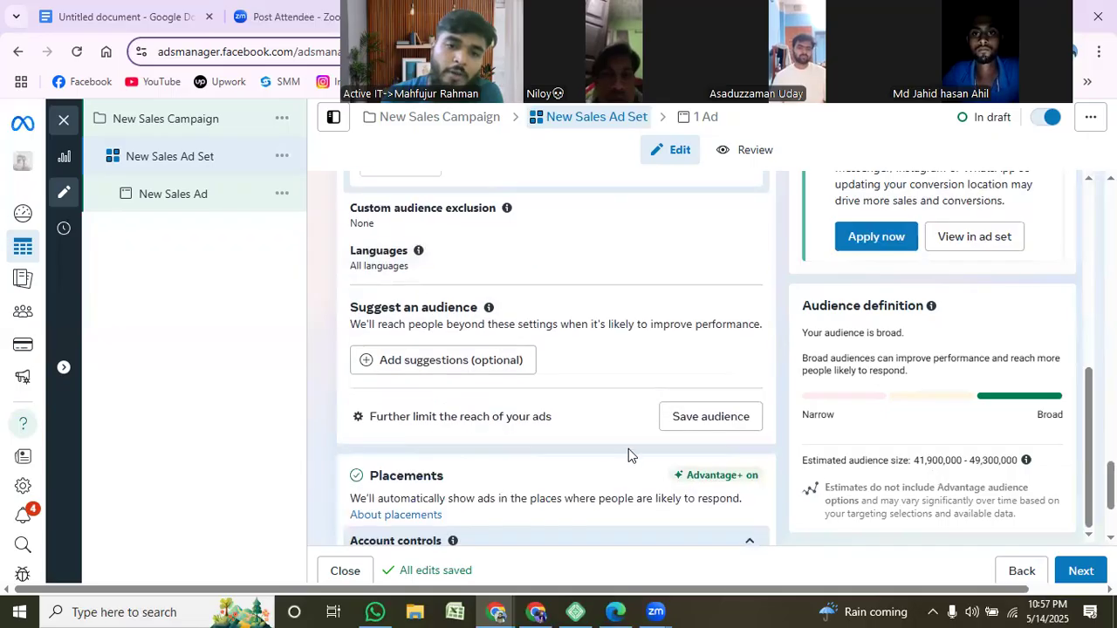
pyautogui.click(461, 374)
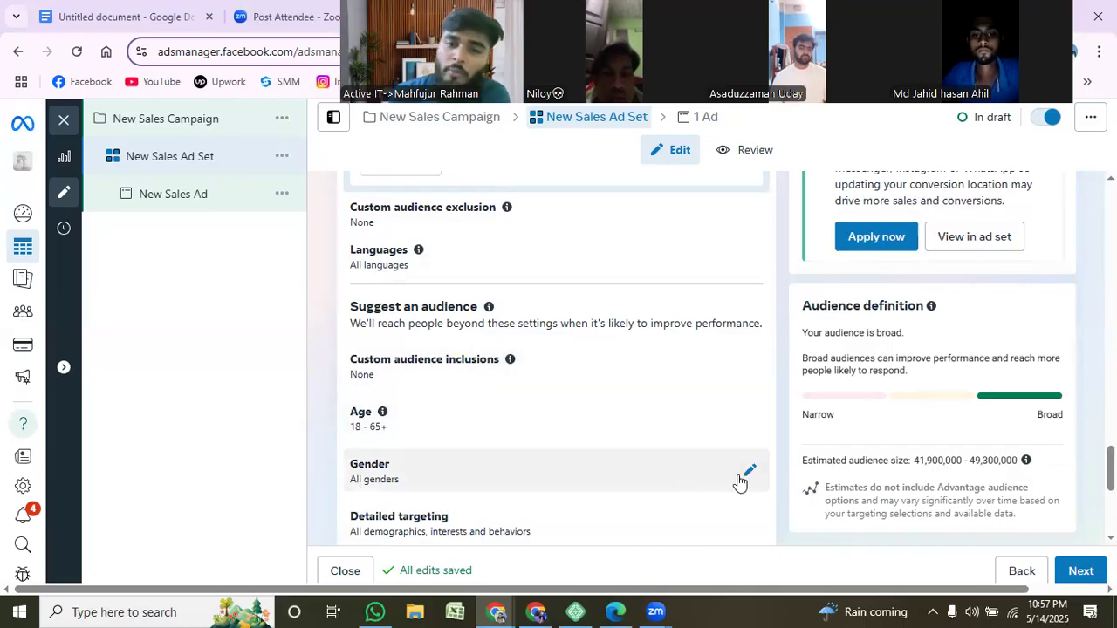
pyautogui.scroll(-1, 975, 442)
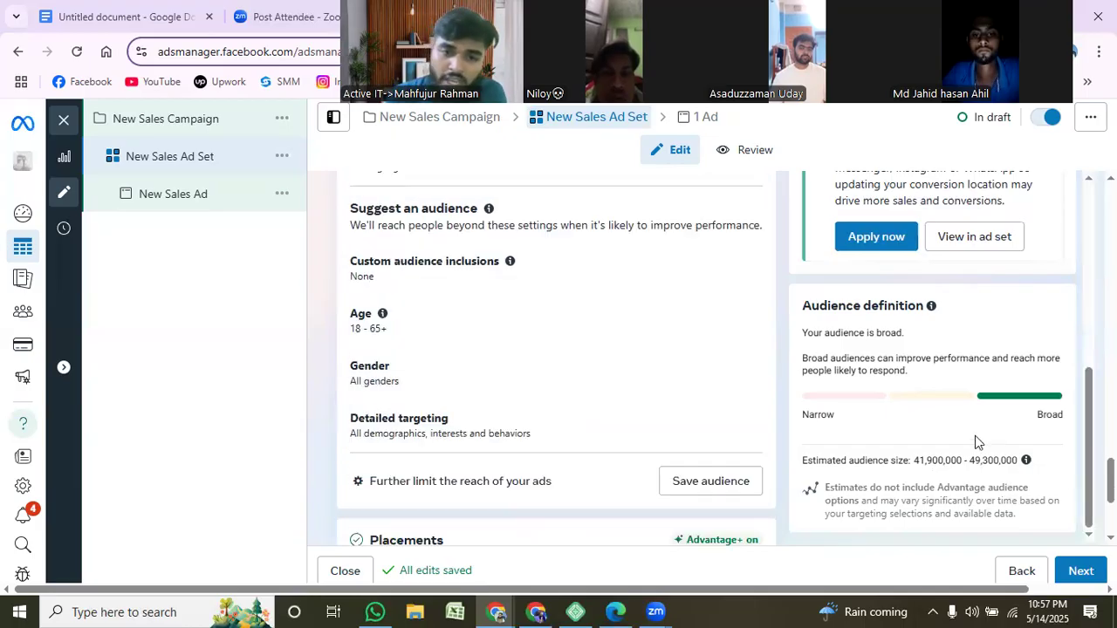
pyautogui.scroll(-2, 975, 442)
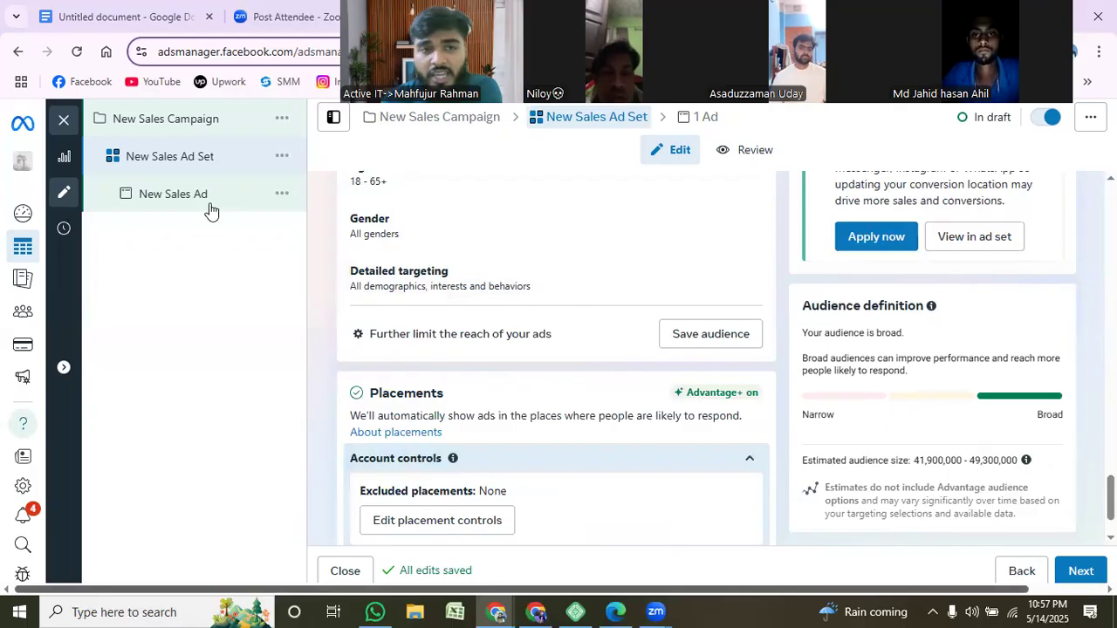
# - Switch to Google Docs to read the Facebook Ads Campaign brief and return to Ads Manager
pyautogui.click(93, 17)
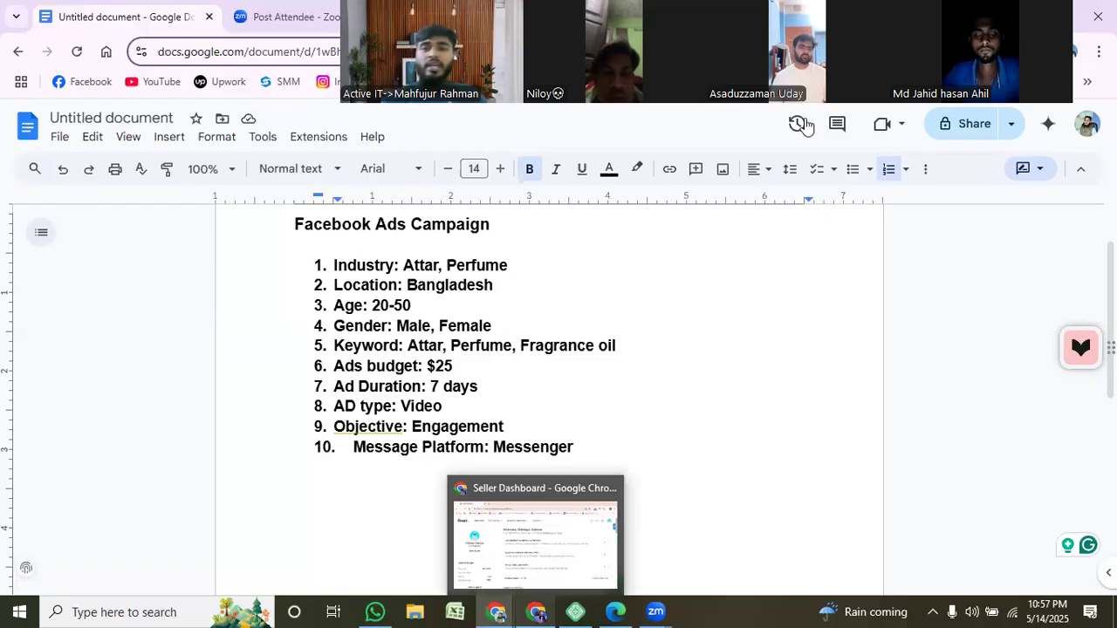
pyautogui.moveTo(804, 100); pyautogui.dragTo(925, 501)
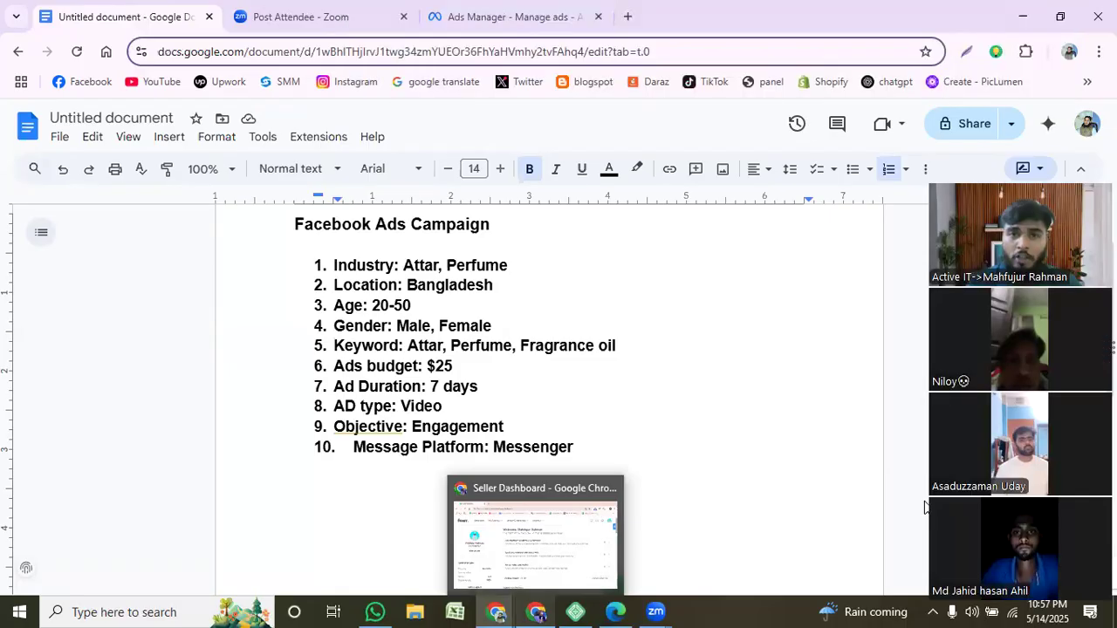
pyautogui.click(530, 7)
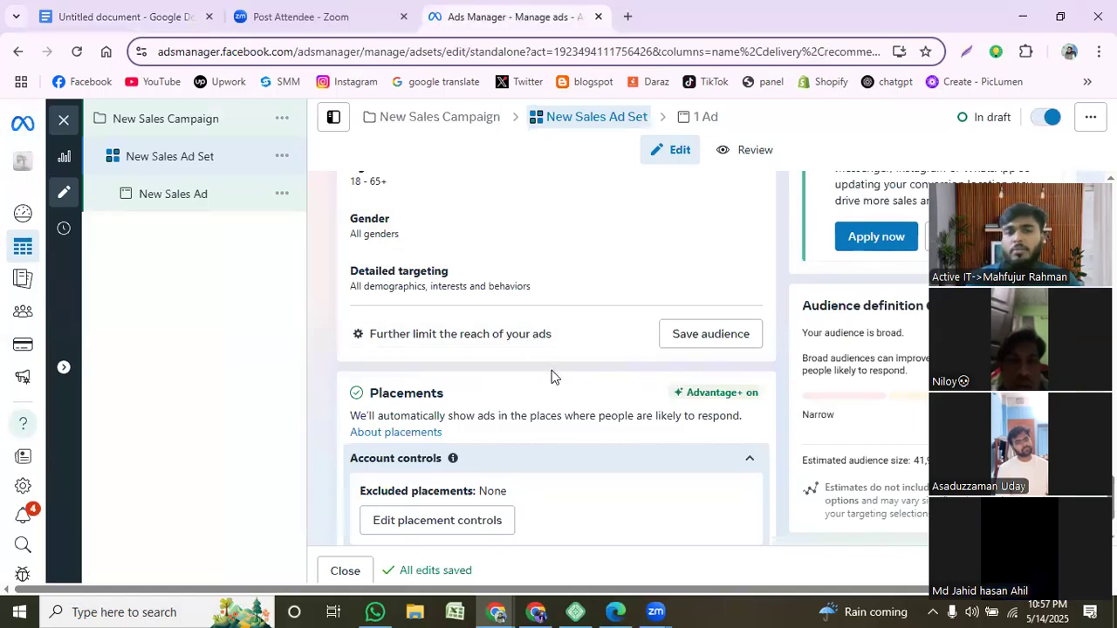
# - Open the ad set's detailed targeting for editing, search the demographics, interests and behaviors for "attar", and clear the search
pyautogui.click(751, 277)
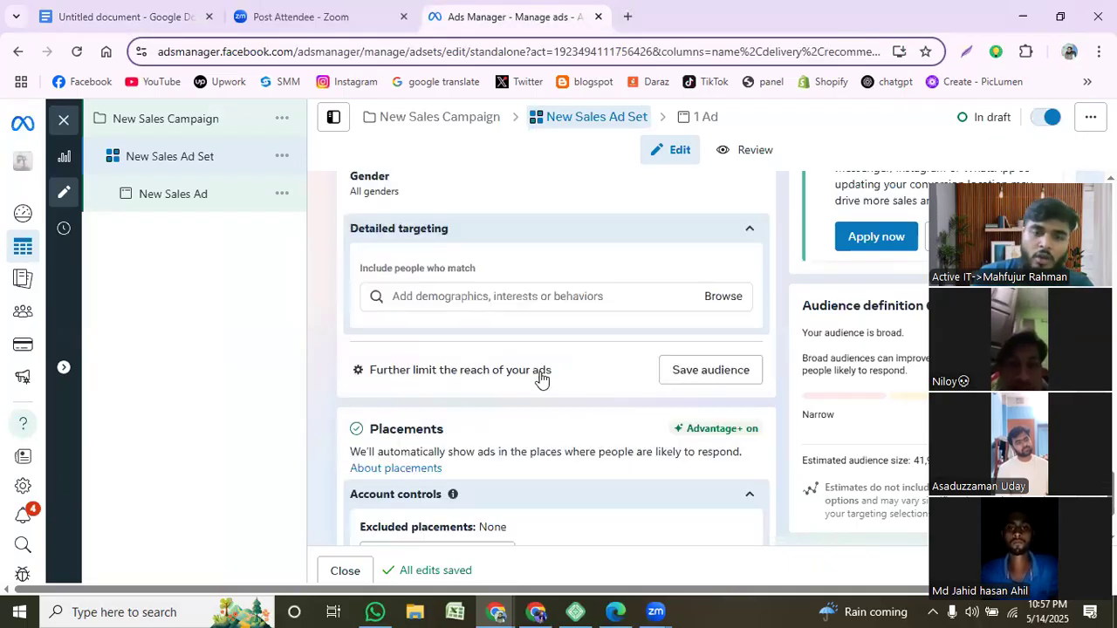
pyautogui.click(482, 296)
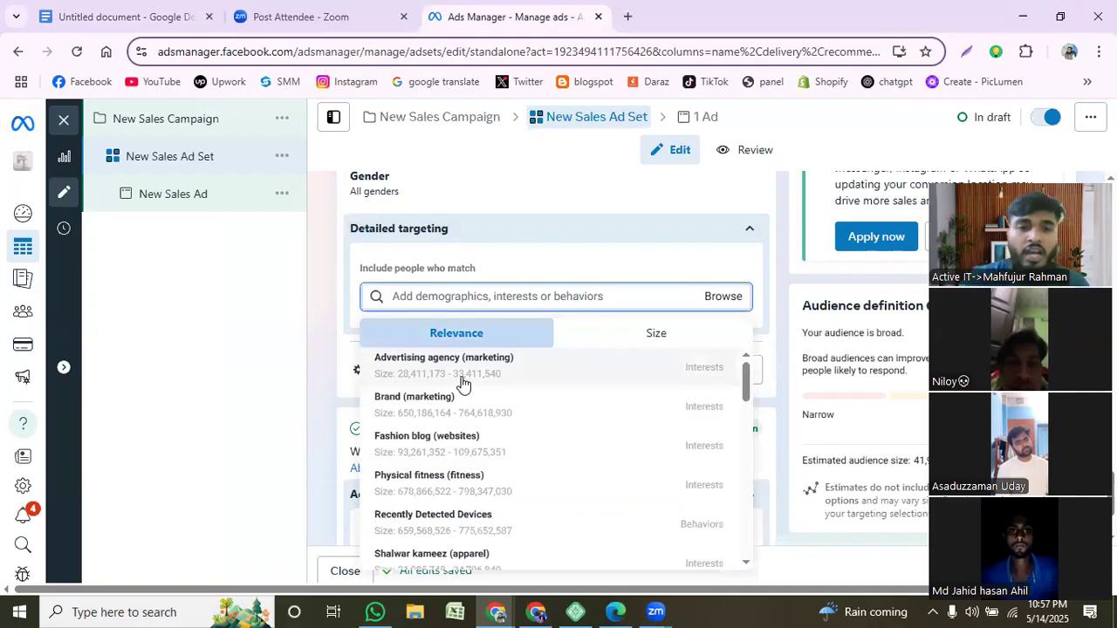
pyautogui.moveTo(463, 384)
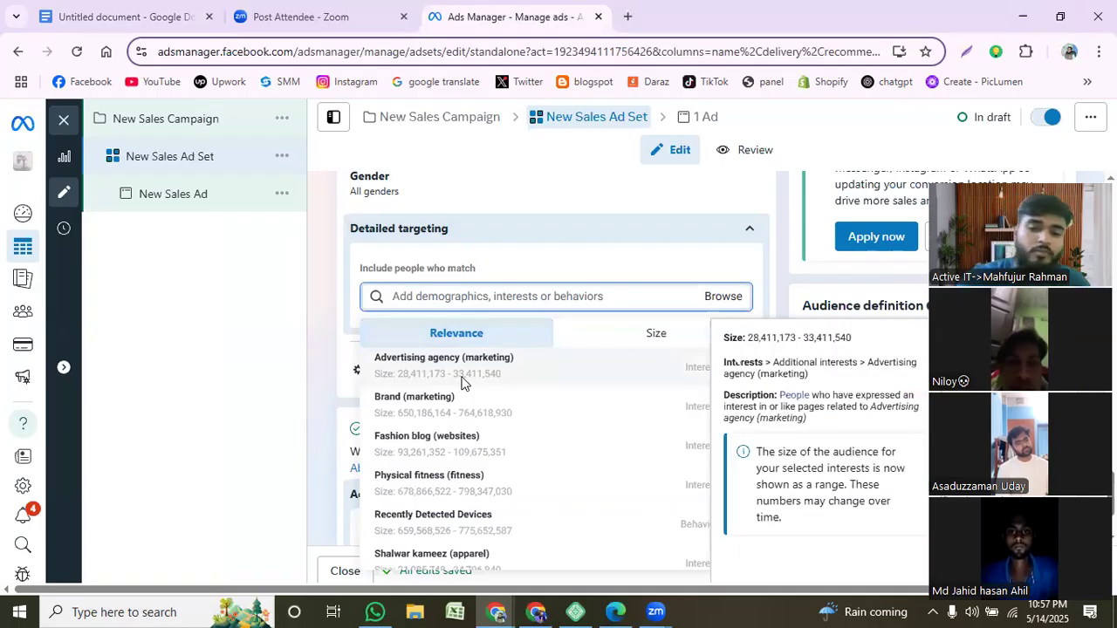
pyautogui.write('a')
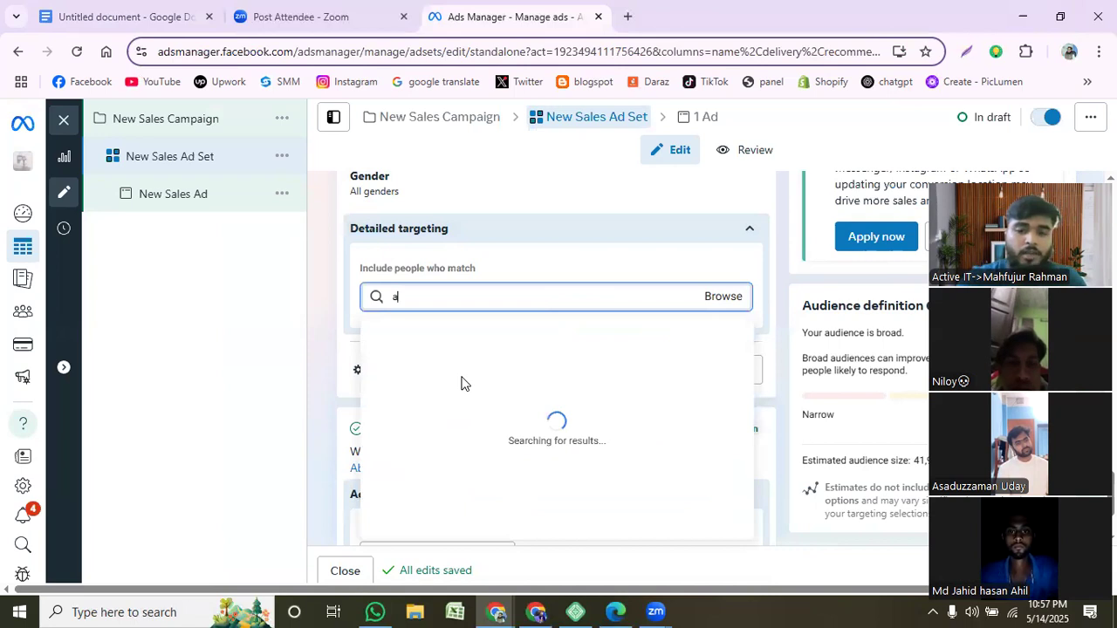
pyautogui.write('ttar')
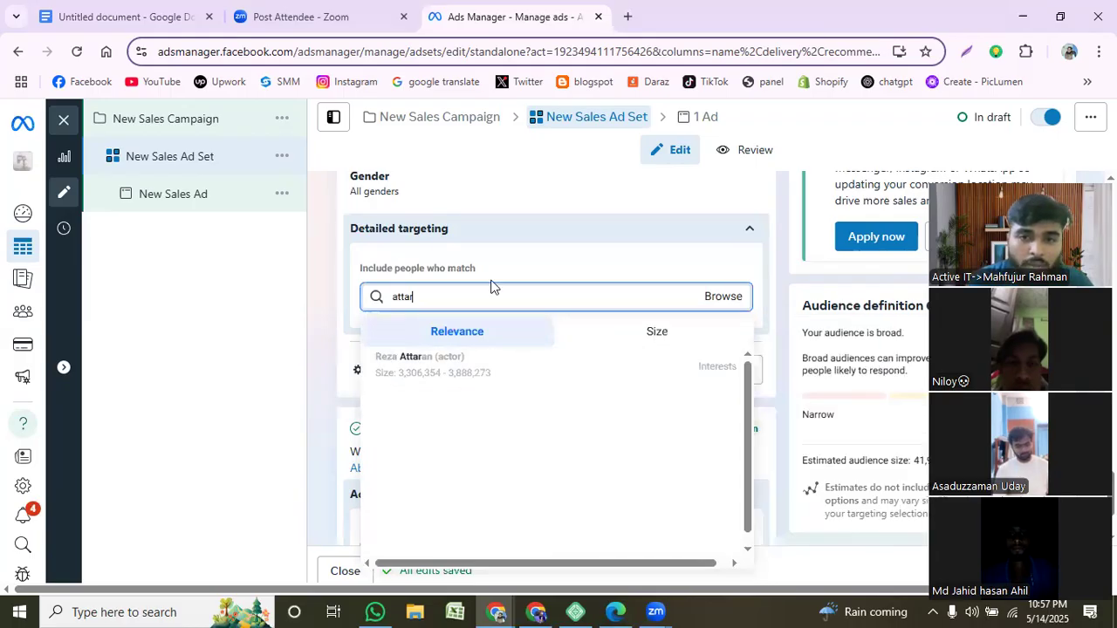
pyautogui.press('BackSpace')
pyautogui.press('BackSpace')
pyautogui.press('BackSpace')
pyautogui.press('BackSpace')
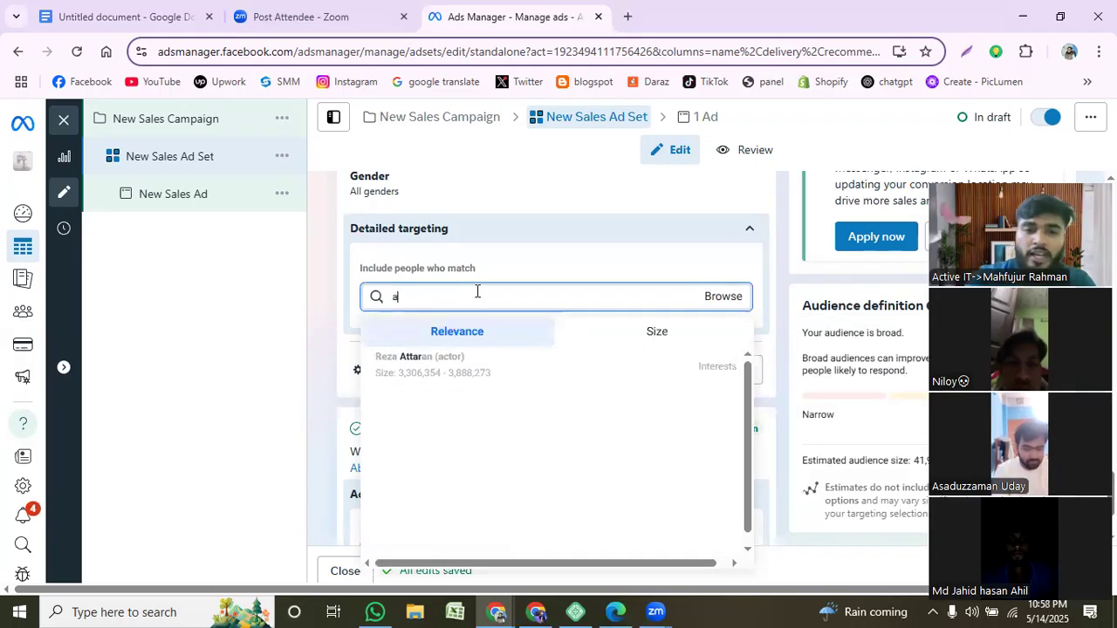
pyautogui.press('BackSpace')
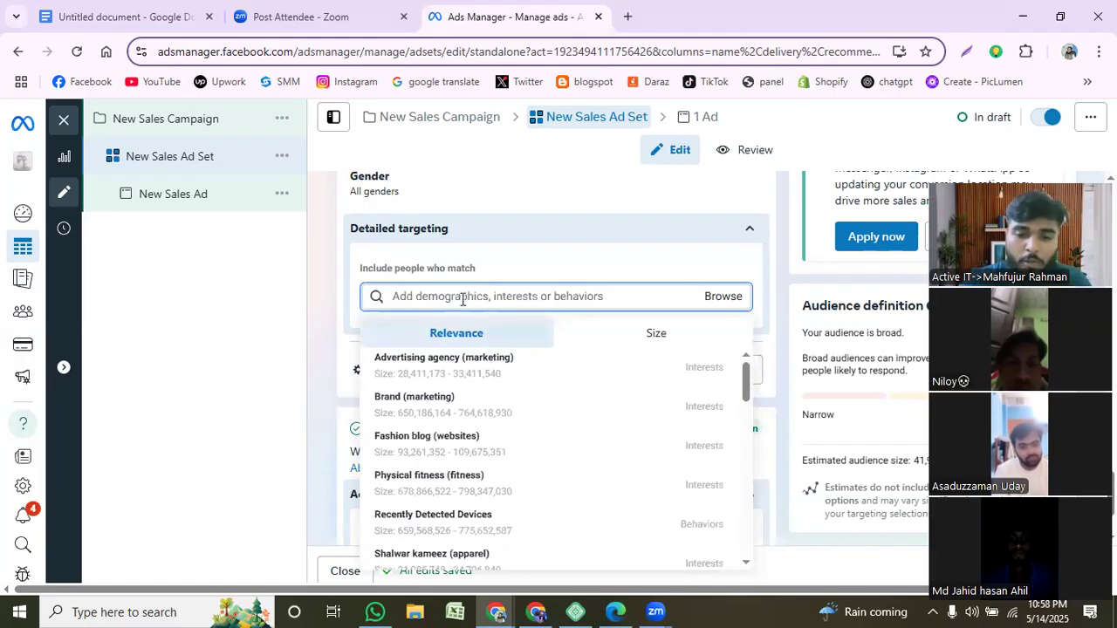
# - Add the Perfume (Japanese band) and Clothing (apparel) interests to the detailed targeting
pyautogui.write('perfume')
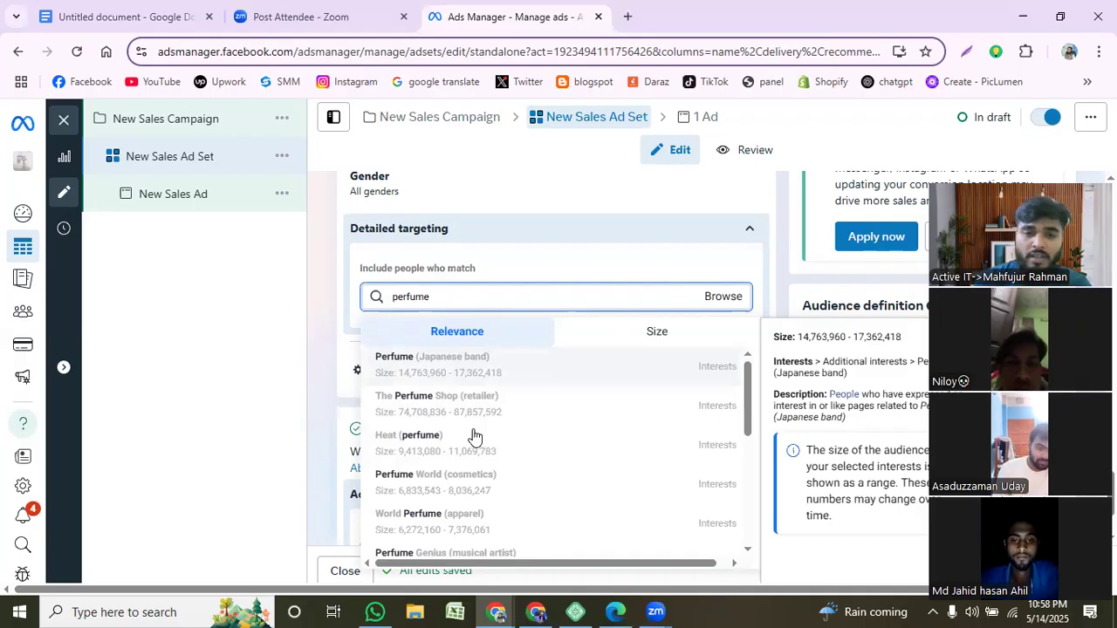
pyautogui.press('Return')
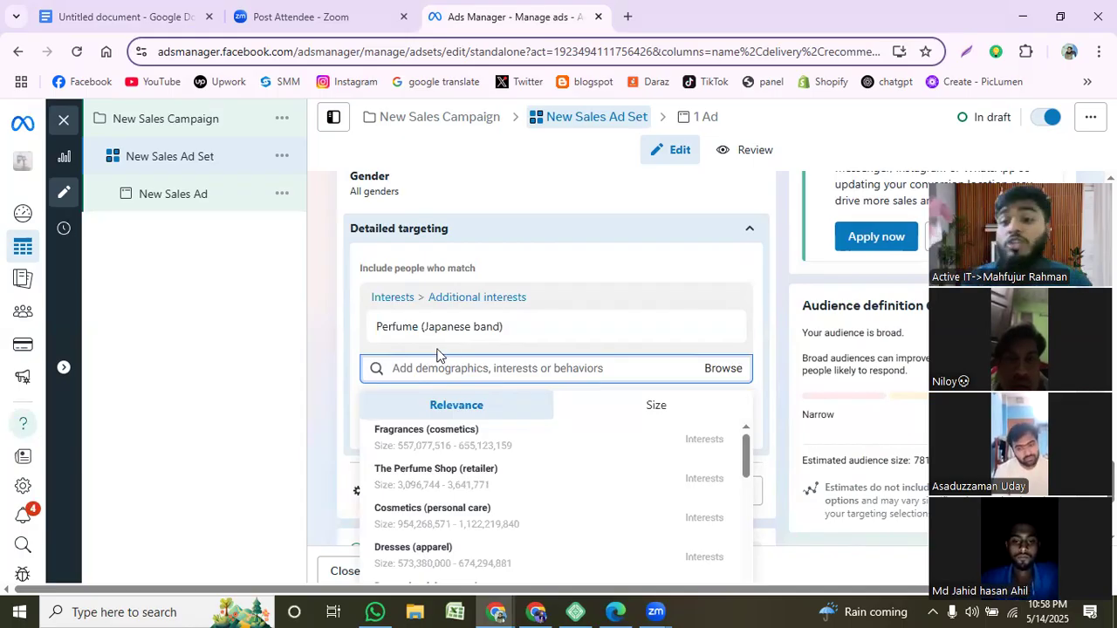
pyautogui.write('d')
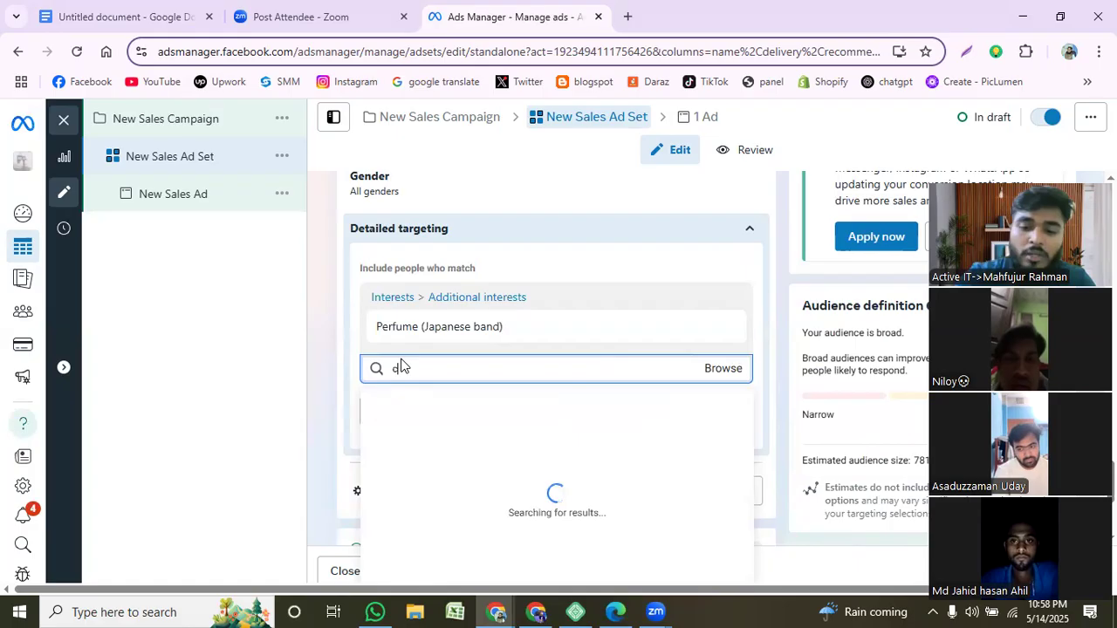
pyautogui.write('othing')
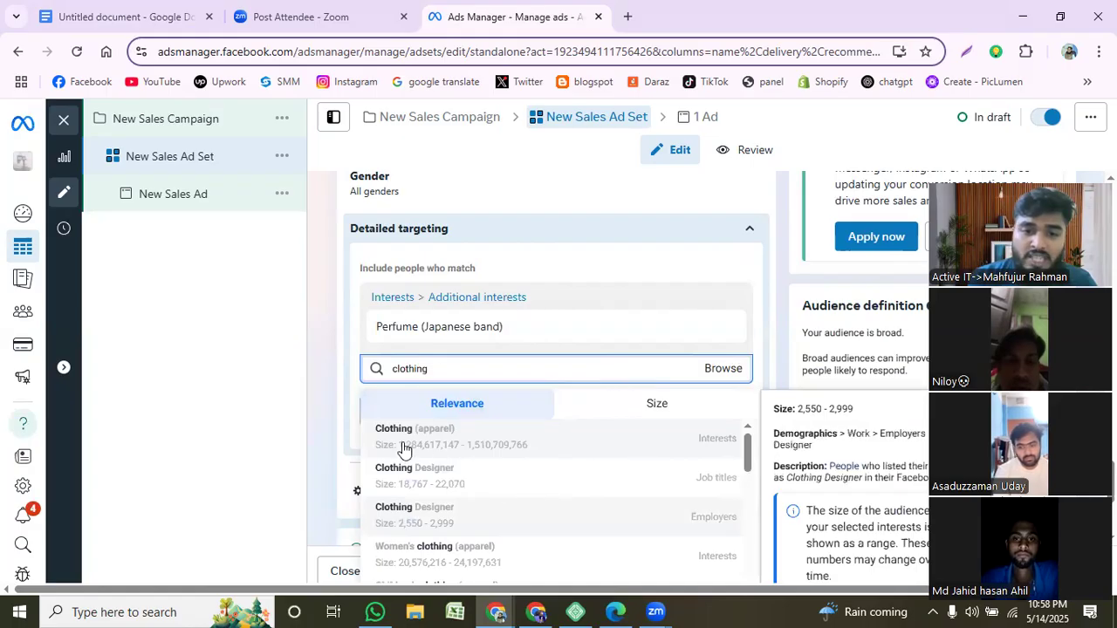
pyautogui.click(503, 439)
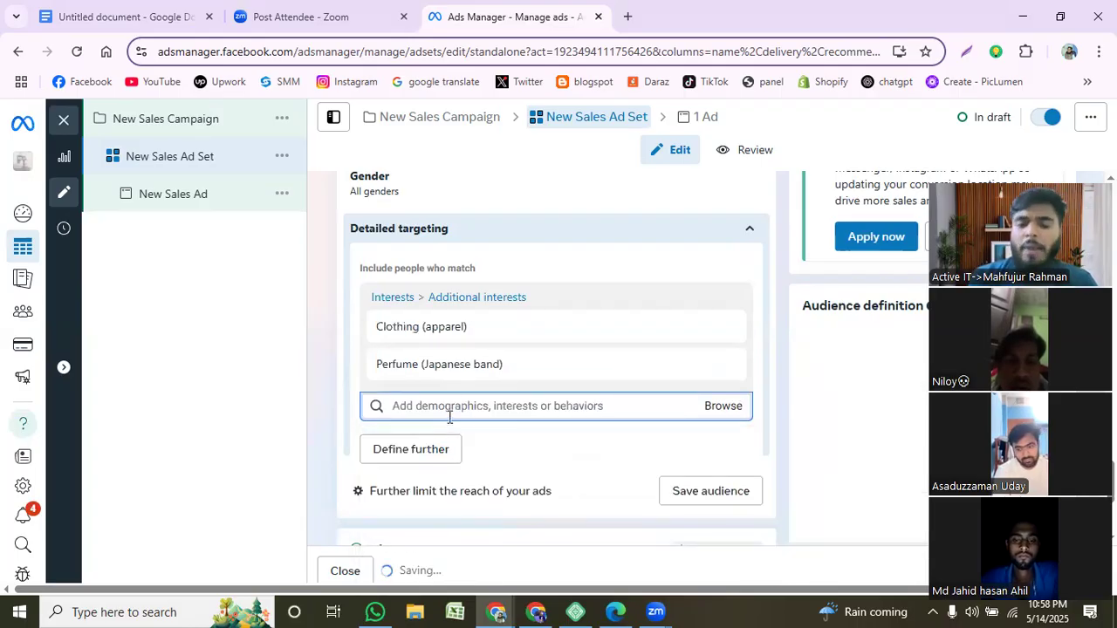
# - Review the suggested targeting interests, close the suggestions and check the placement controls below
pyautogui.click(450, 415)
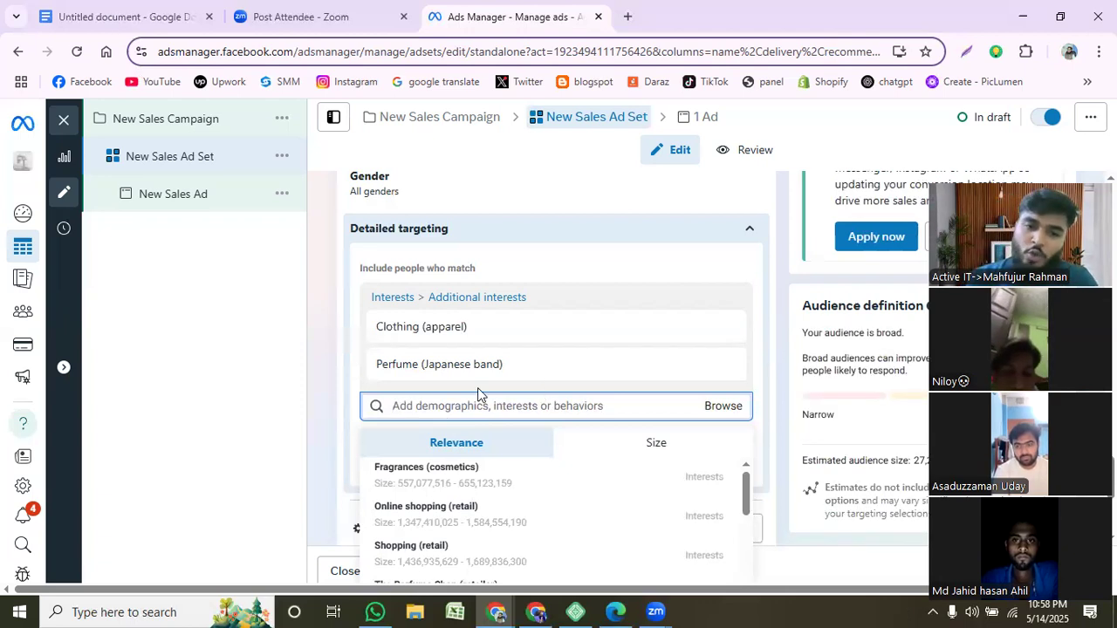
pyautogui.moveTo(913, 365)
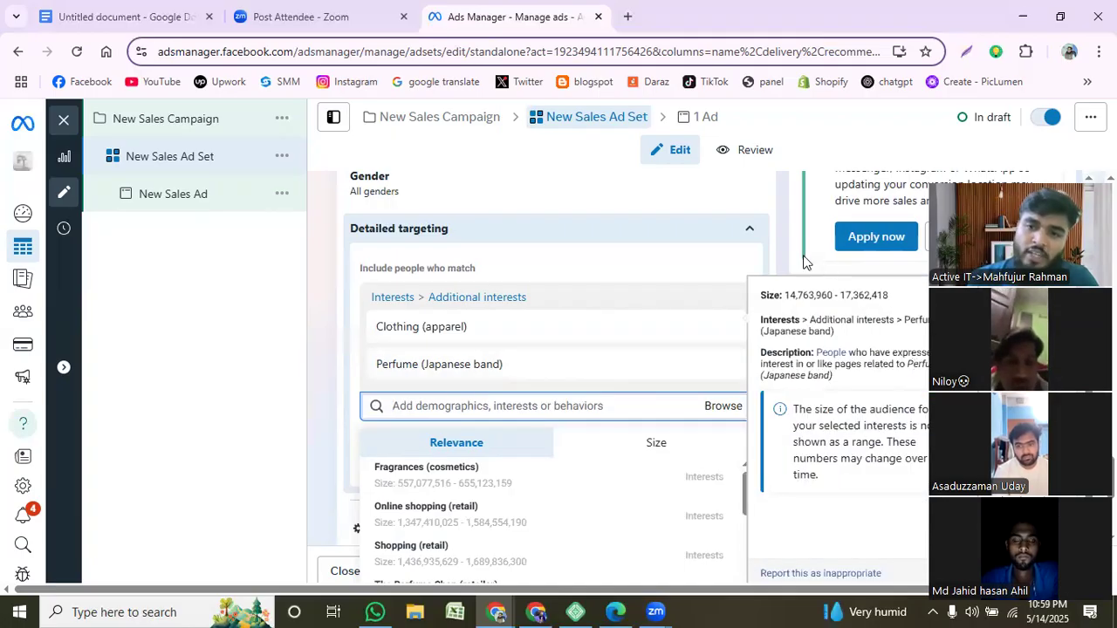
pyautogui.scroll(-2, 779, 422)
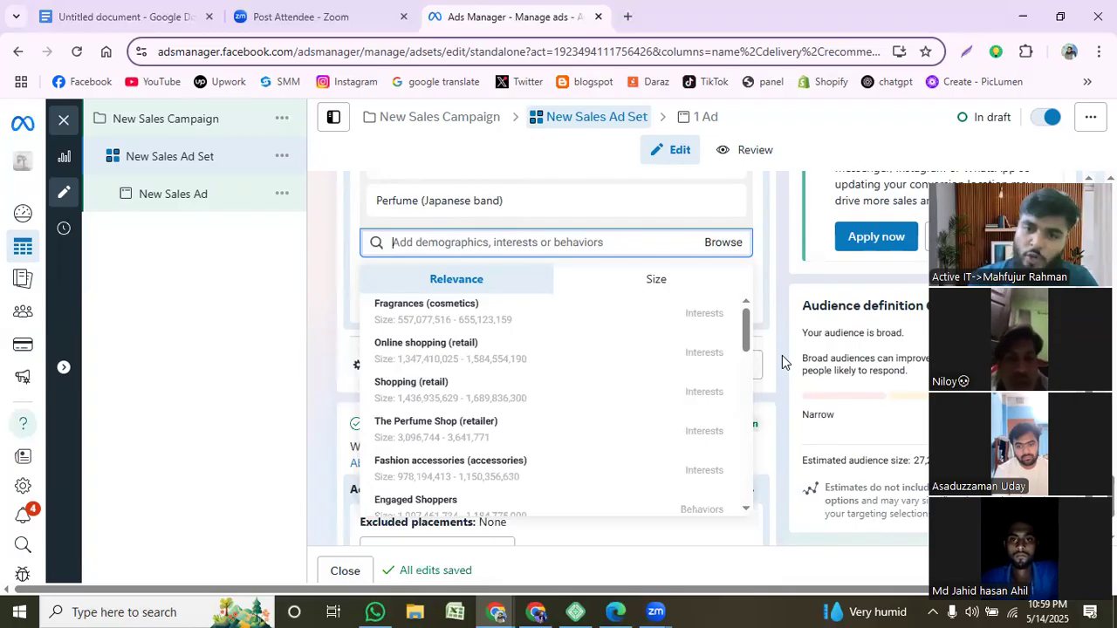
pyautogui.click(778, 352)
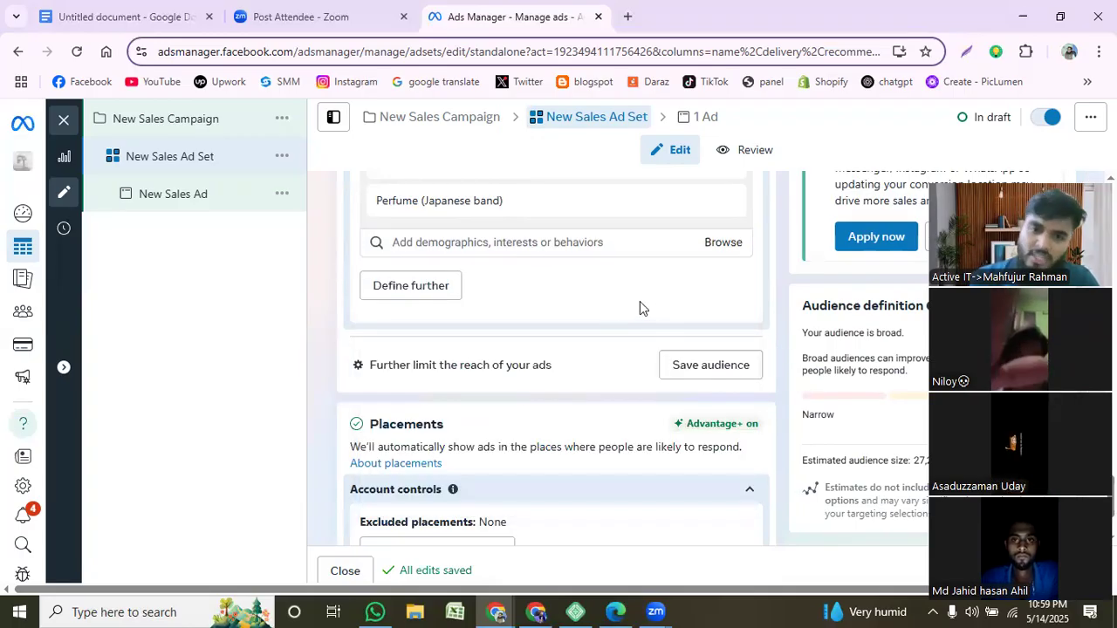
pyautogui.scroll(-1, 561, 349)
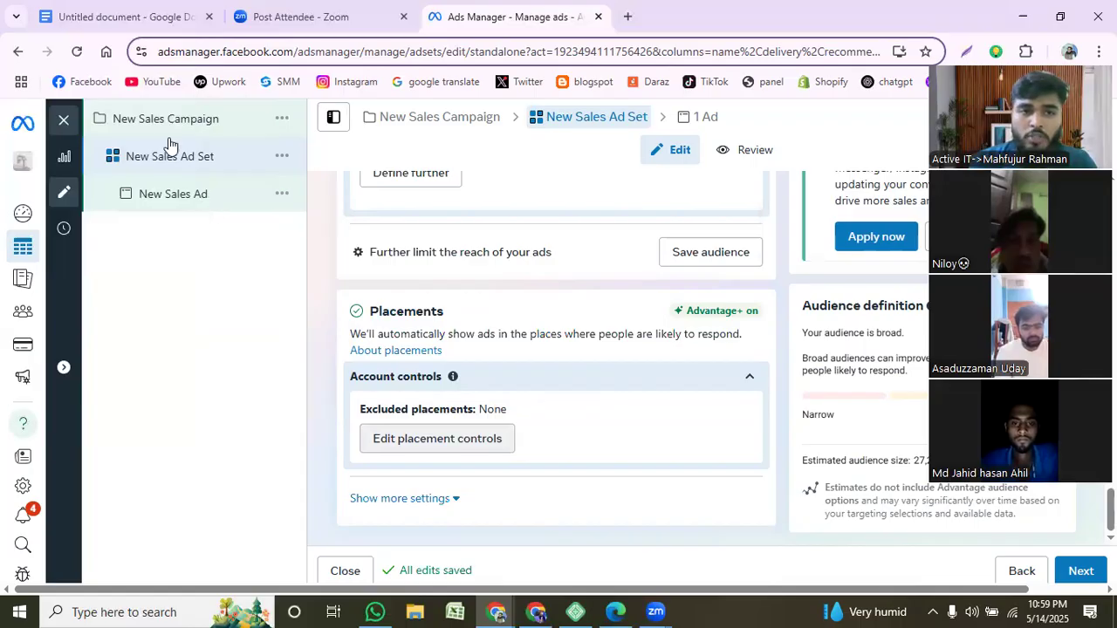
# - Open New Sales Ad and check the Facebook Page and available Instagram accounts in its identity settings without changing them
pyautogui.click(127, 209)
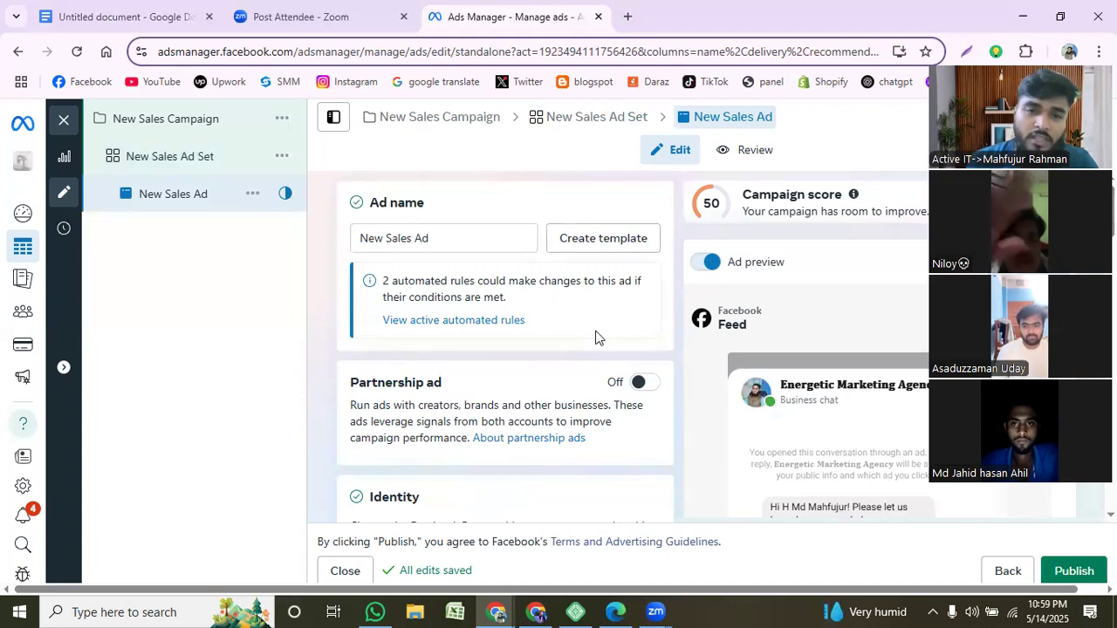
pyautogui.scroll(-3, 596, 337)
pyautogui.scroll(-1, 539, 364)
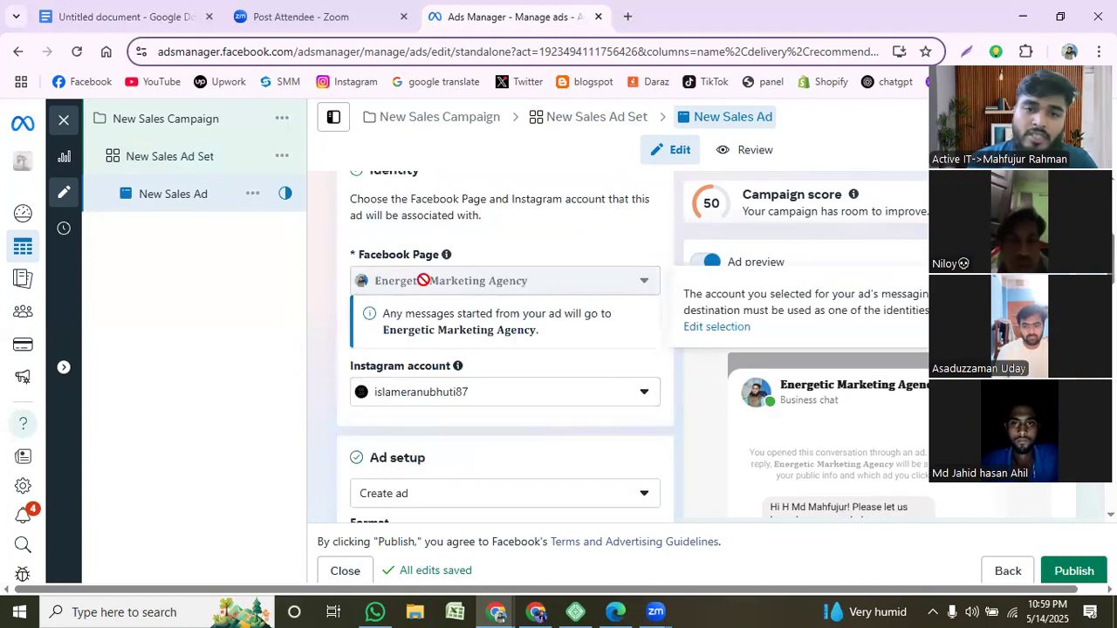
pyautogui.scroll(-1, 576, 365)
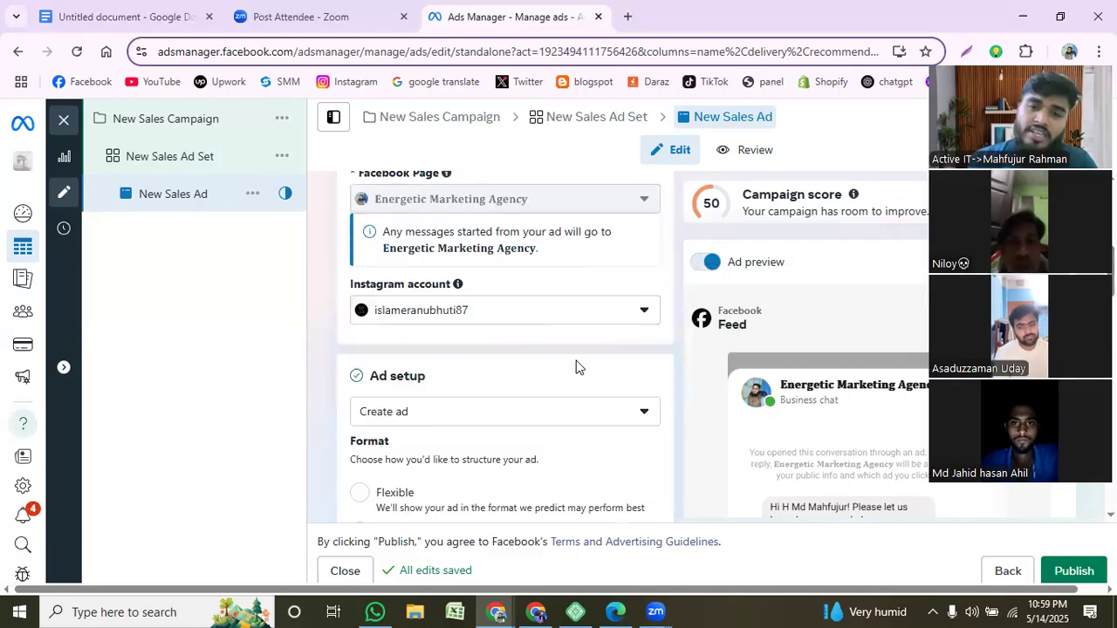
pyautogui.click(610, 320)
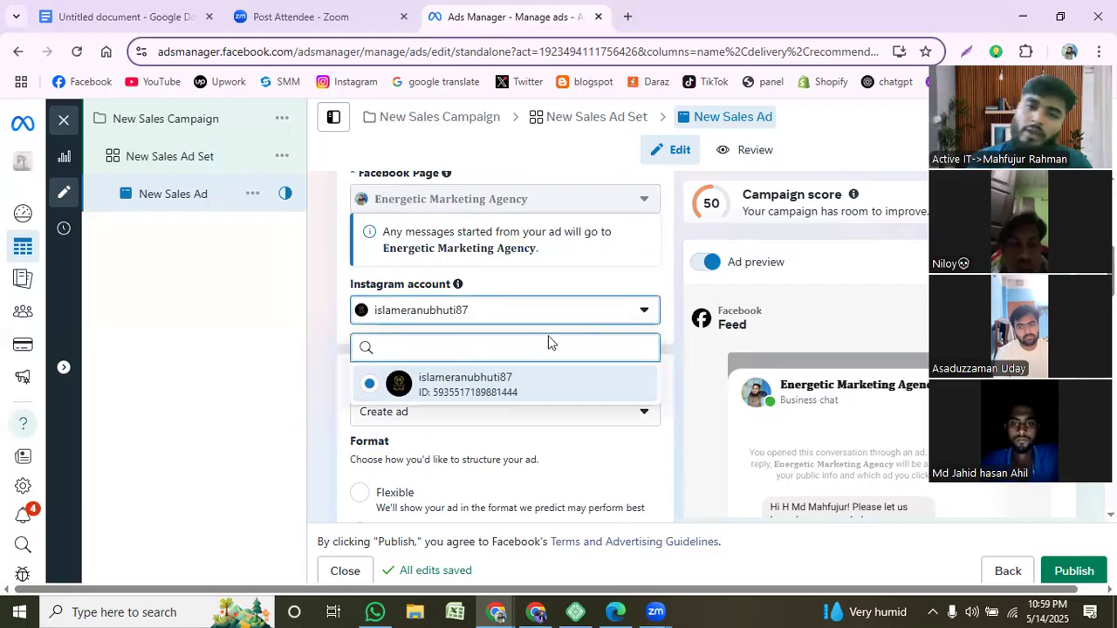
pyautogui.click(599, 310)
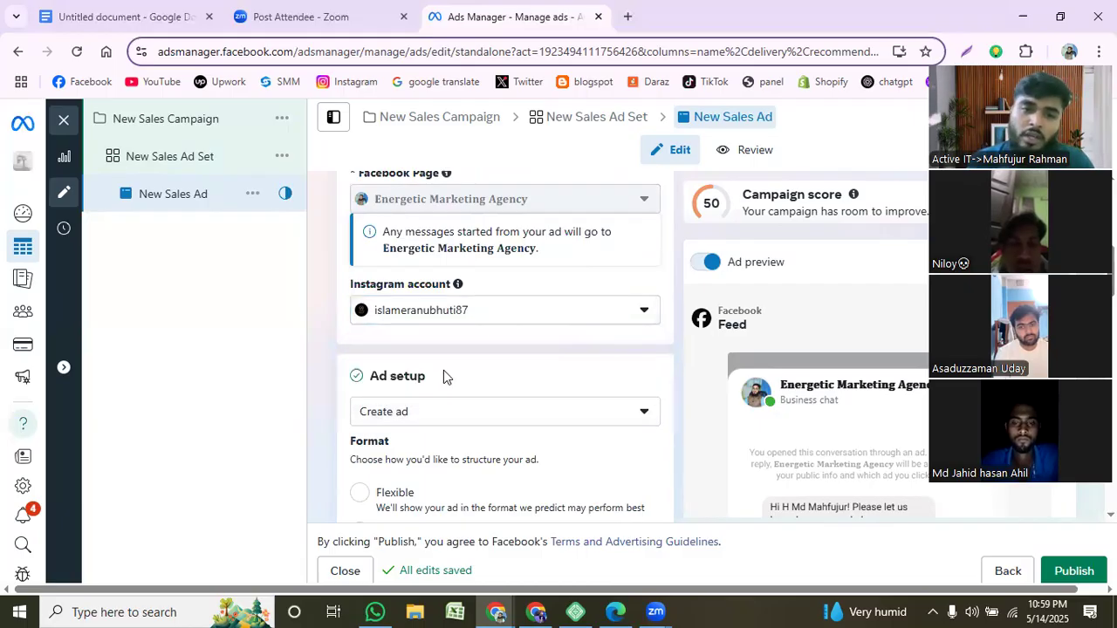
# - Set the ad setup to Use existing post and choose the published Facebook reel tagged #গ্রাম from May 14, 2025 as the creative
pyautogui.scroll(-1, 443, 370)
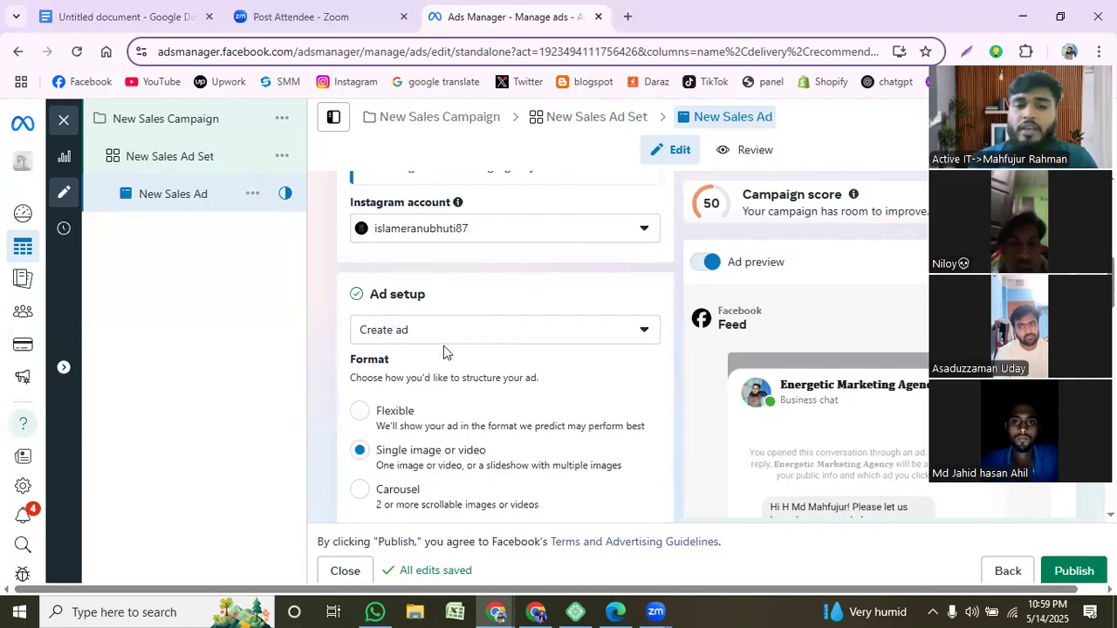
pyautogui.click(645, 333)
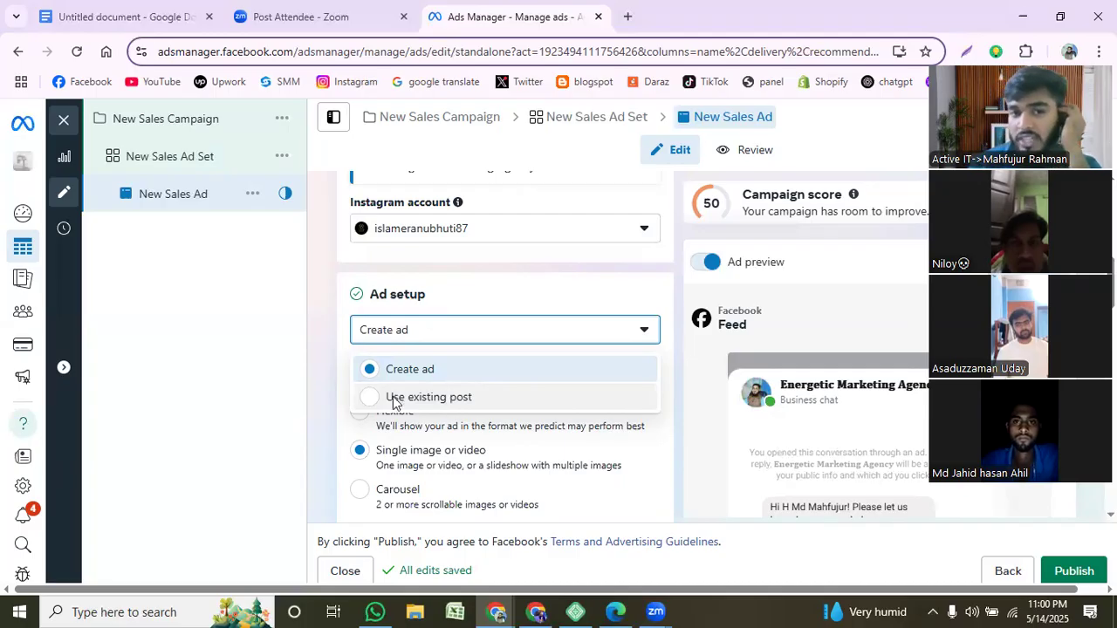
pyautogui.click(419, 399)
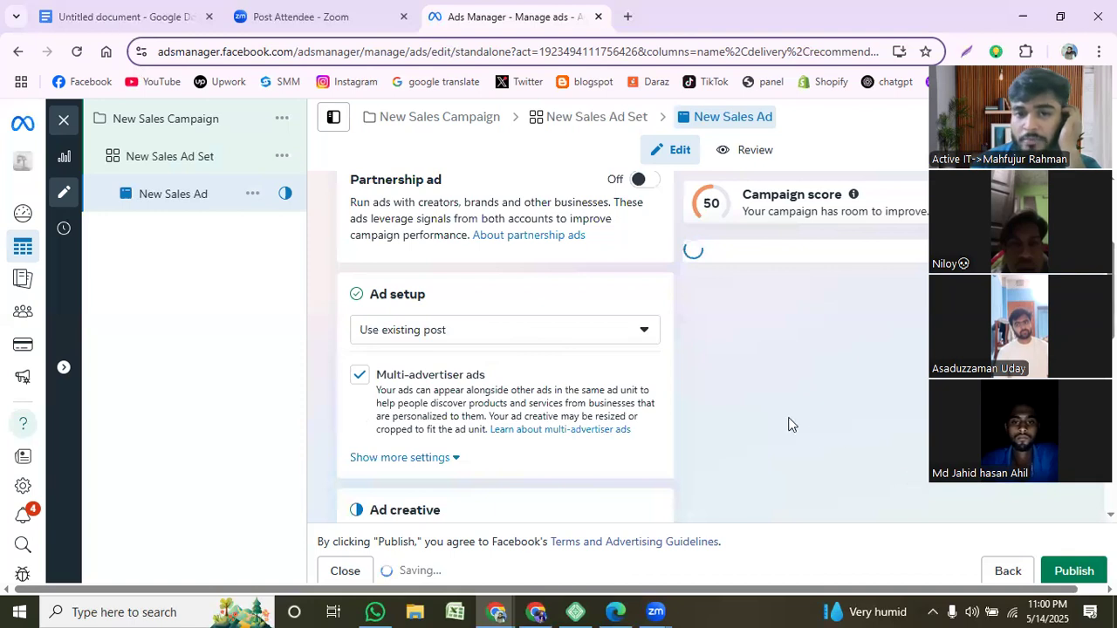
pyautogui.scroll(-1, 561, 408)
pyautogui.scroll(-1, 559, 403)
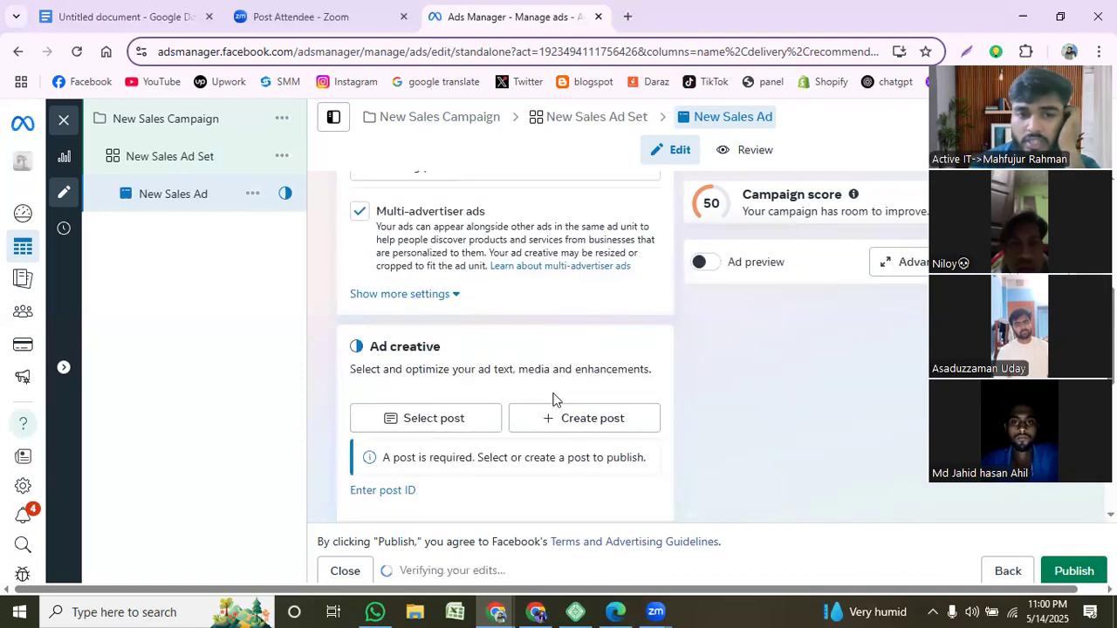
pyautogui.click(434, 420)
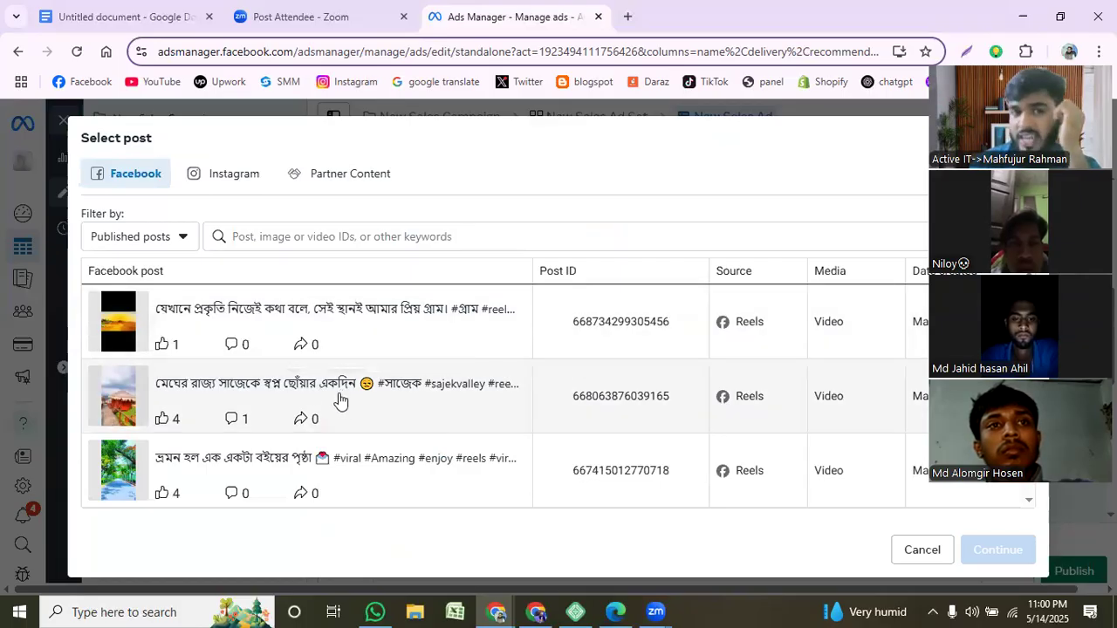
pyautogui.click(385, 333)
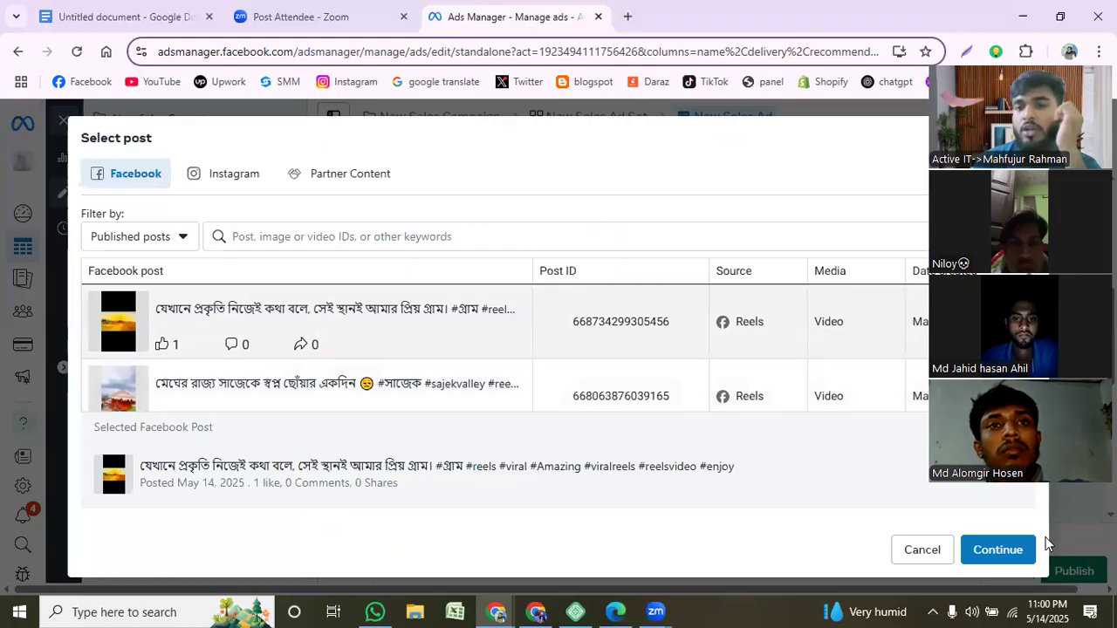
pyautogui.click(1015, 549)
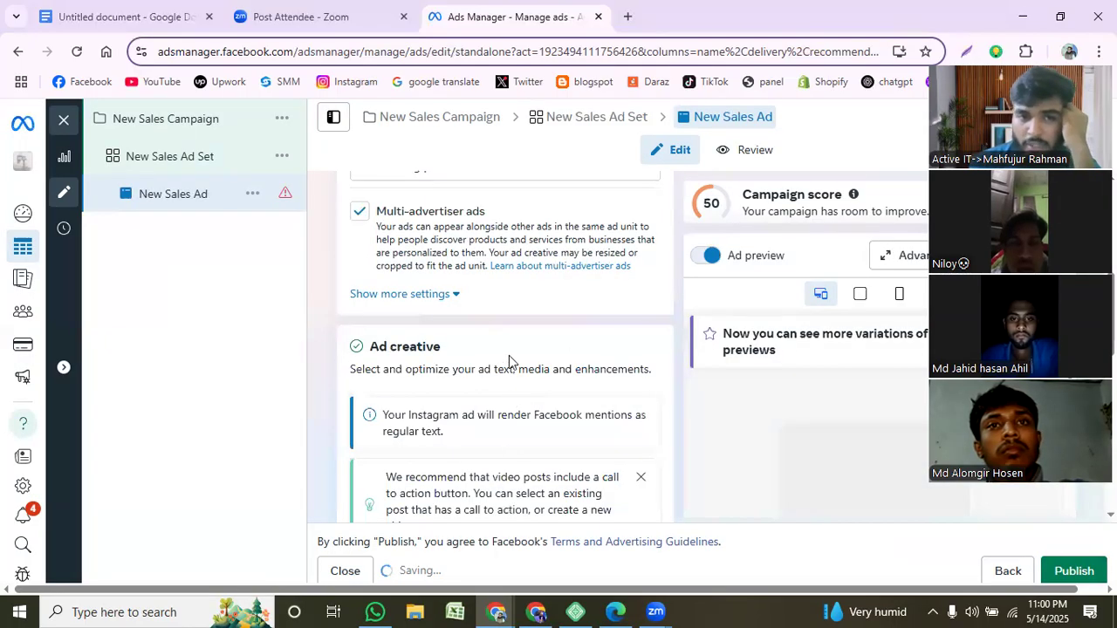
# - Review the ad's call to action, destination, message template and tracking settings, and return to New Sales Ad Set
pyautogui.scroll(-3, 499, 370)
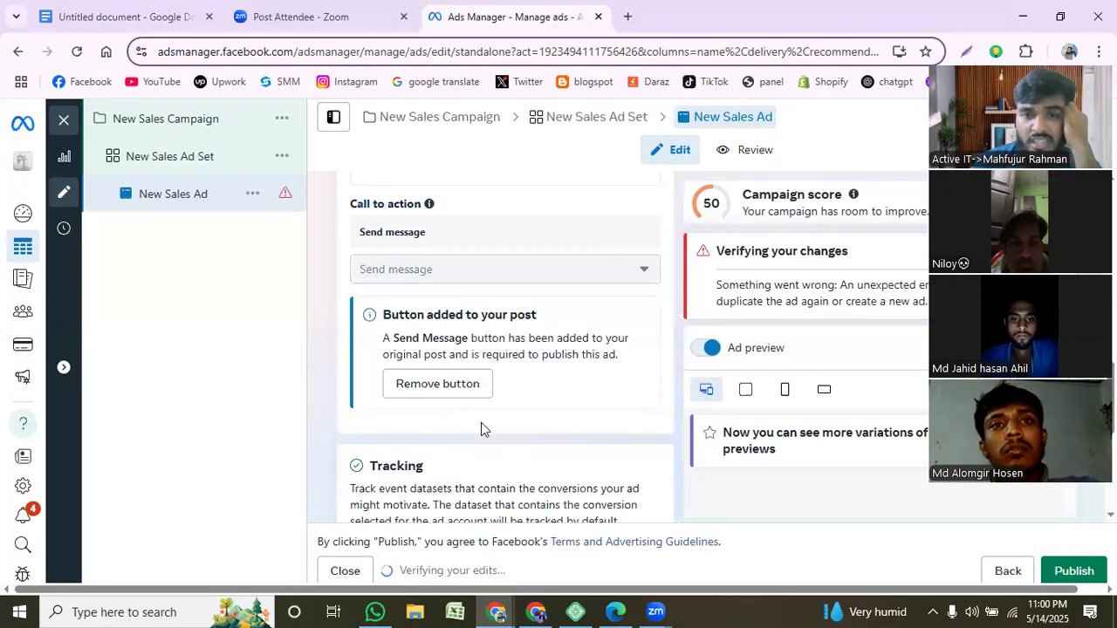
pyautogui.scroll(5, 436, 384)
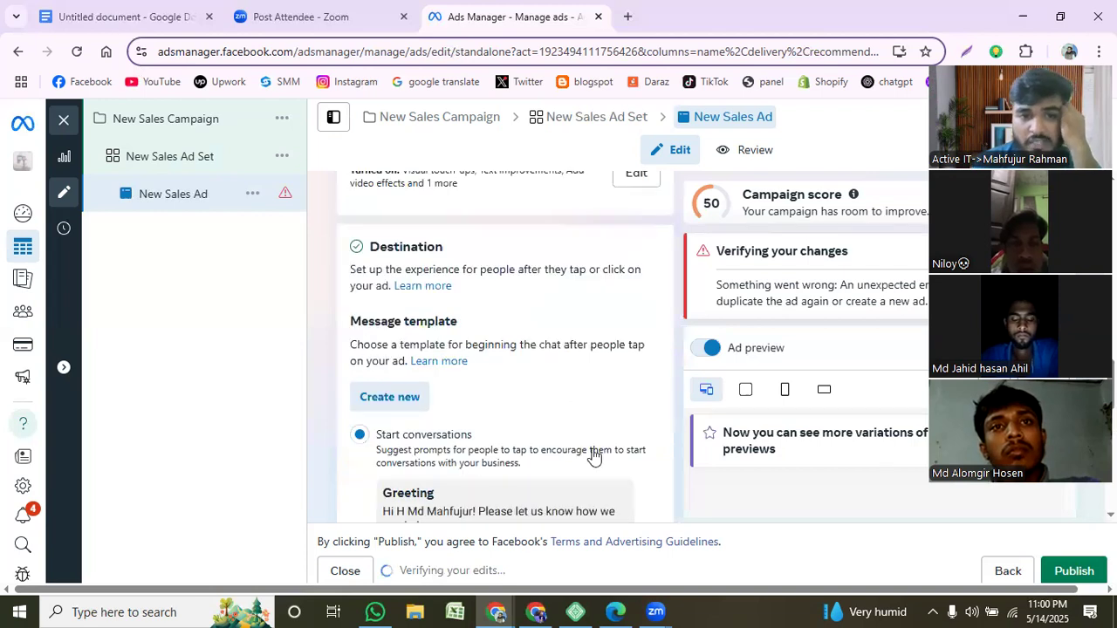
pyautogui.scroll(-3, 531, 419)
pyautogui.scroll(-3, 728, 481)
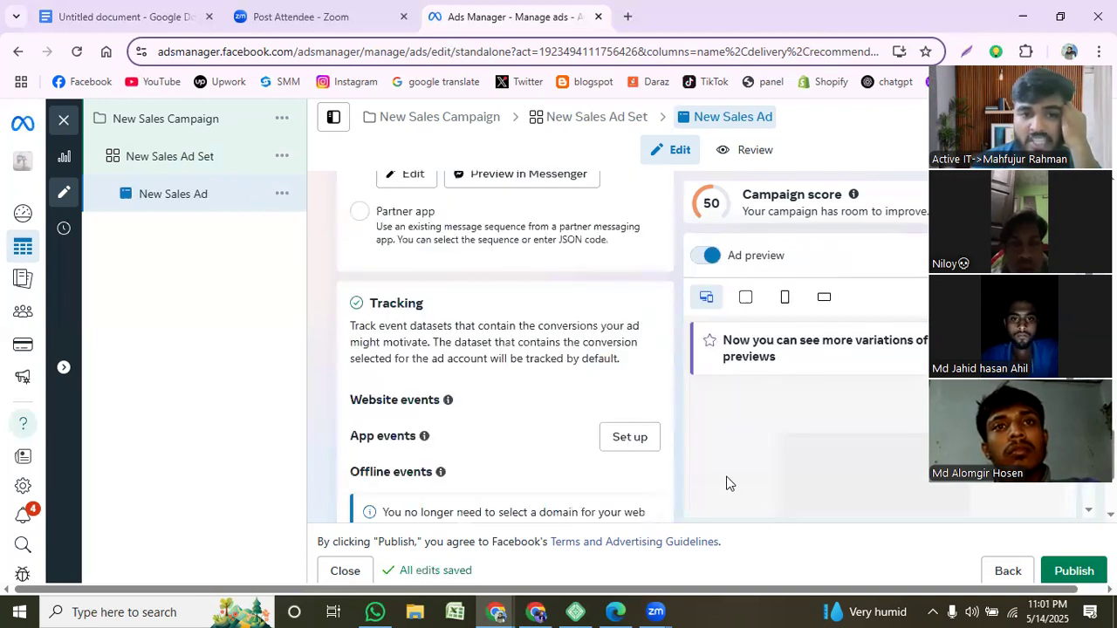
pyautogui.scroll(-2, 663, 459)
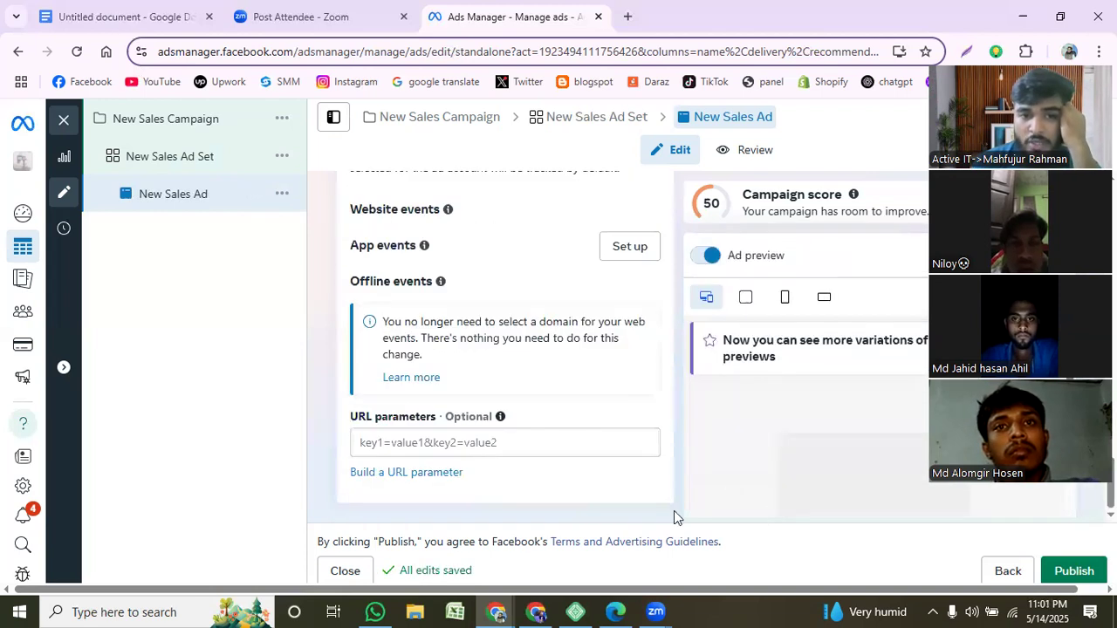
pyautogui.click(1073, 576)
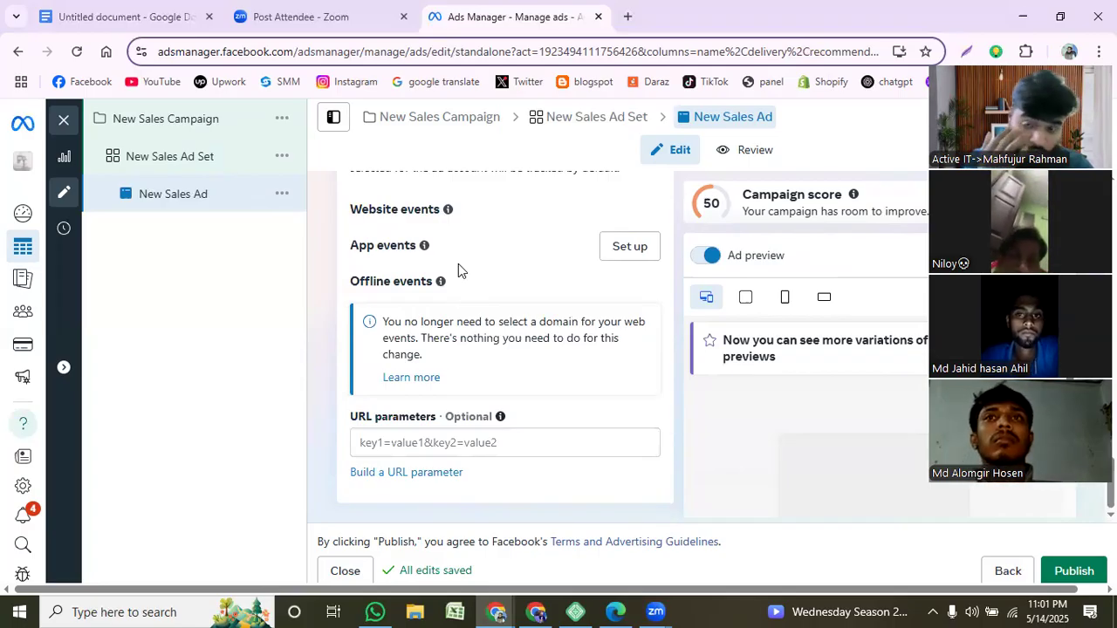
pyautogui.click(178, 165)
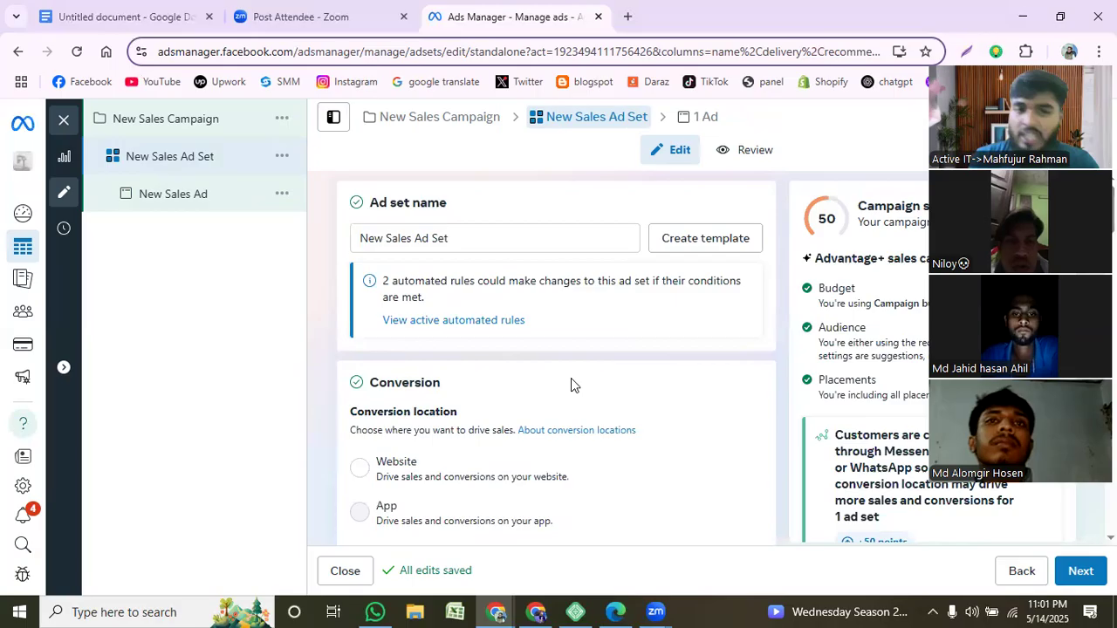
# - Examine the ad set's conversion, budget and schedule, audience and placement settings from start to end
pyautogui.scroll(-4, 738, 413)
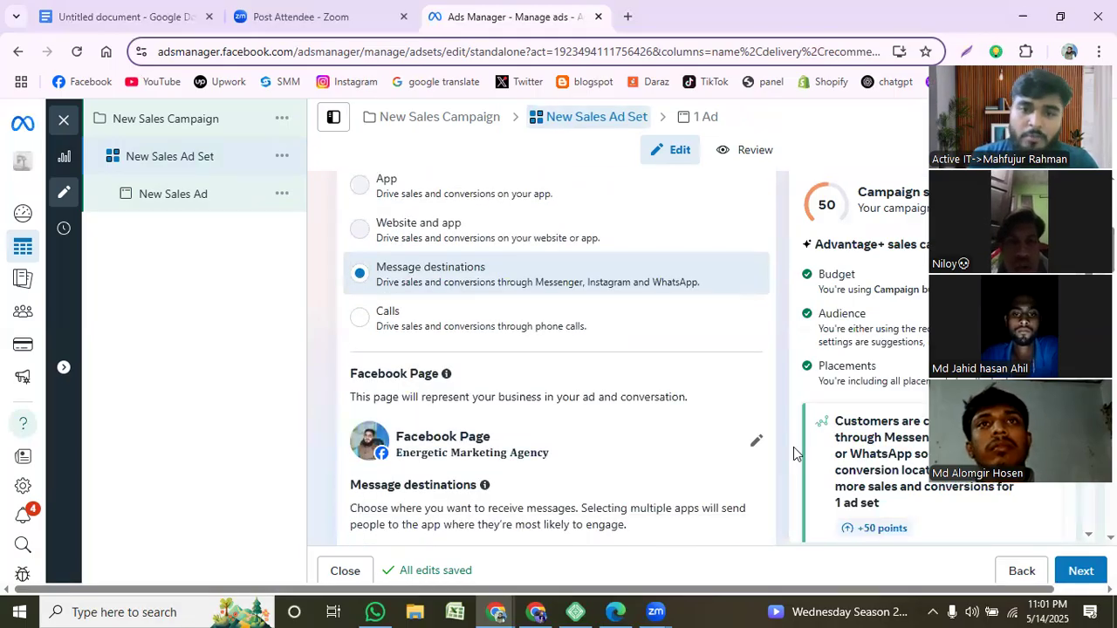
pyautogui.scroll(-3, 798, 451)
pyautogui.scroll(-3, 739, 427)
pyautogui.scroll(-5, 737, 425)
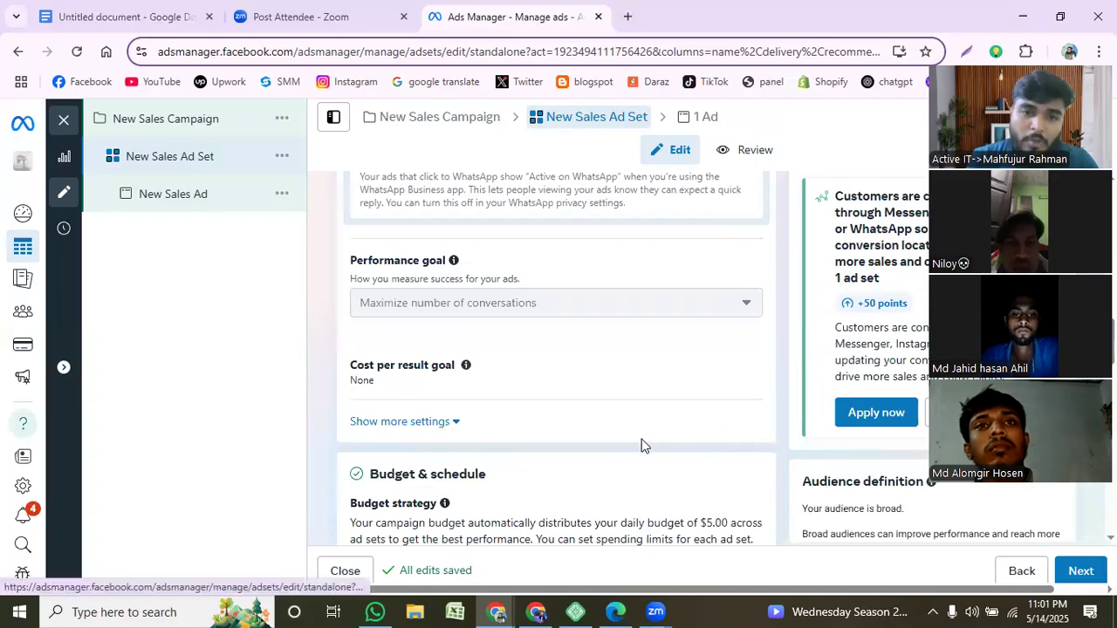
pyautogui.scroll(-3, 642, 443)
pyautogui.scroll(-4, 645, 447)
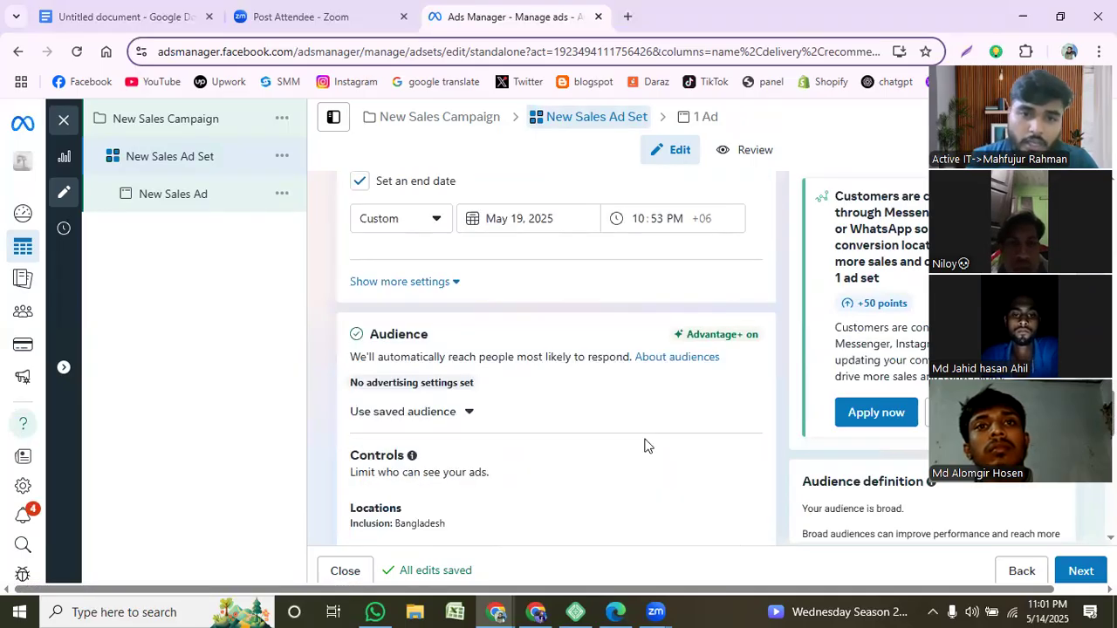
pyautogui.scroll(1, 644, 445)
pyautogui.scroll(-3, 646, 447)
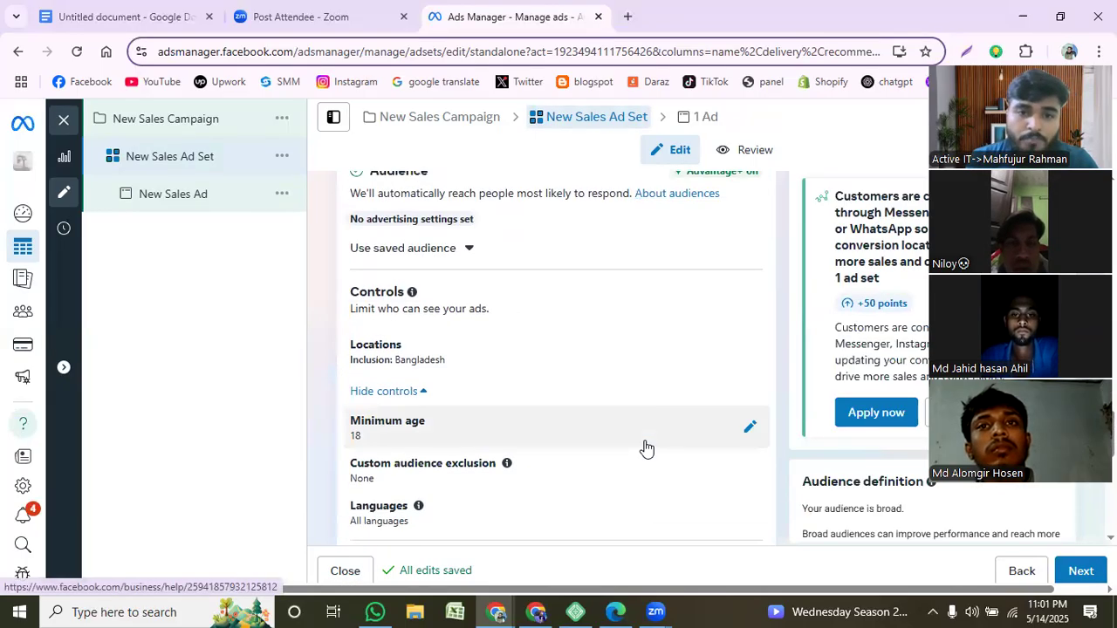
pyautogui.scroll(-3, 646, 447)
pyautogui.scroll(-3, 659, 458)
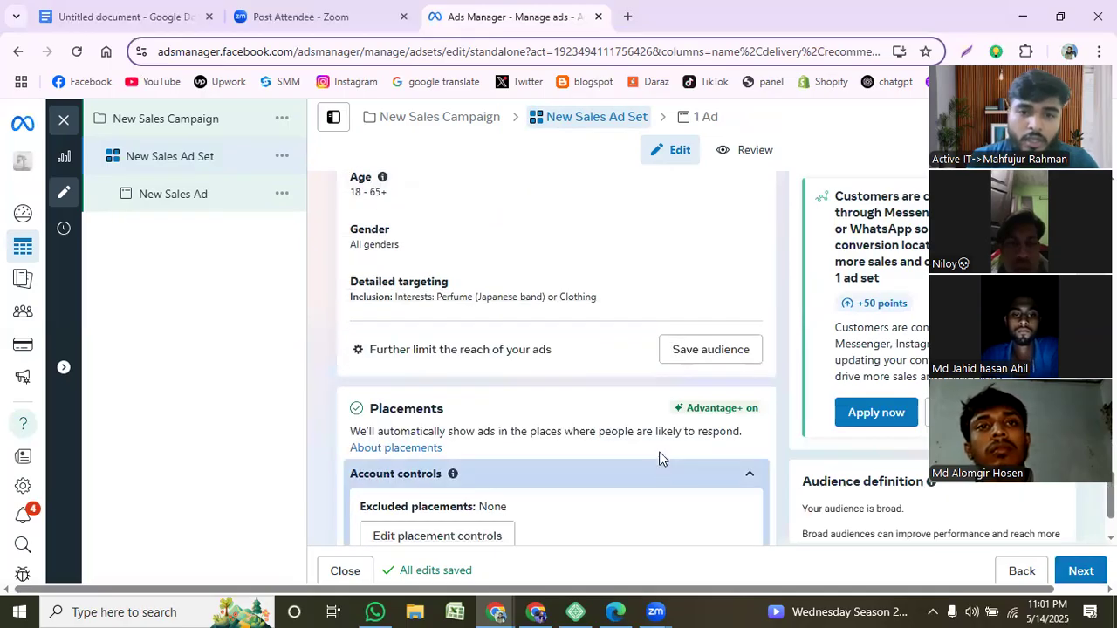
pyautogui.scroll(-1, 634, 439)
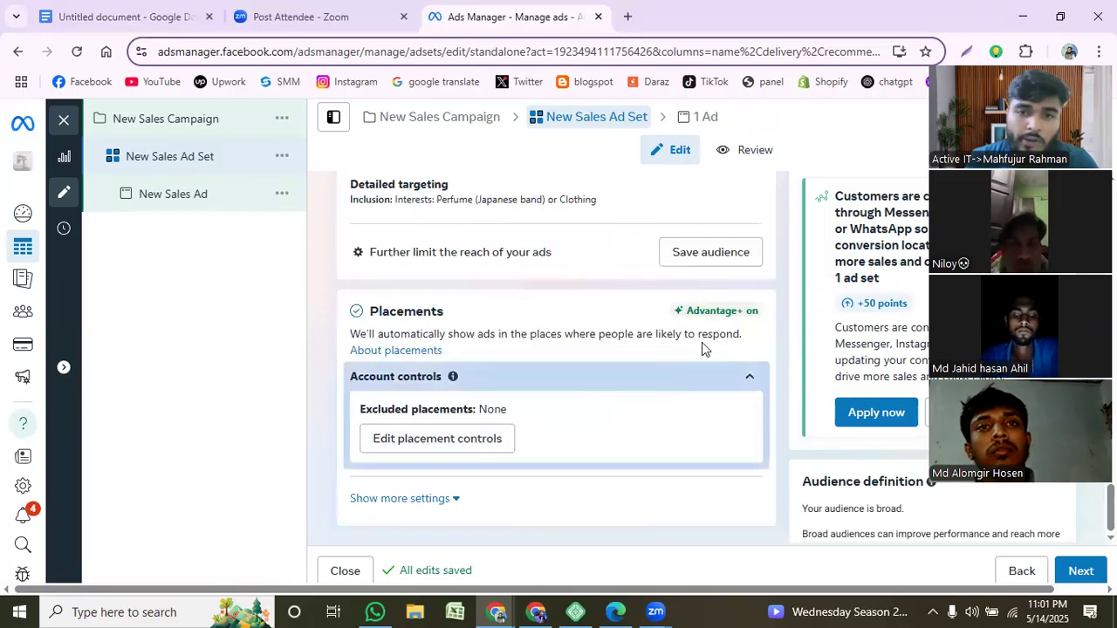
# - Check the saved audience choices in the Audience section and close them without choosing one
pyautogui.scroll(6, 721, 317)
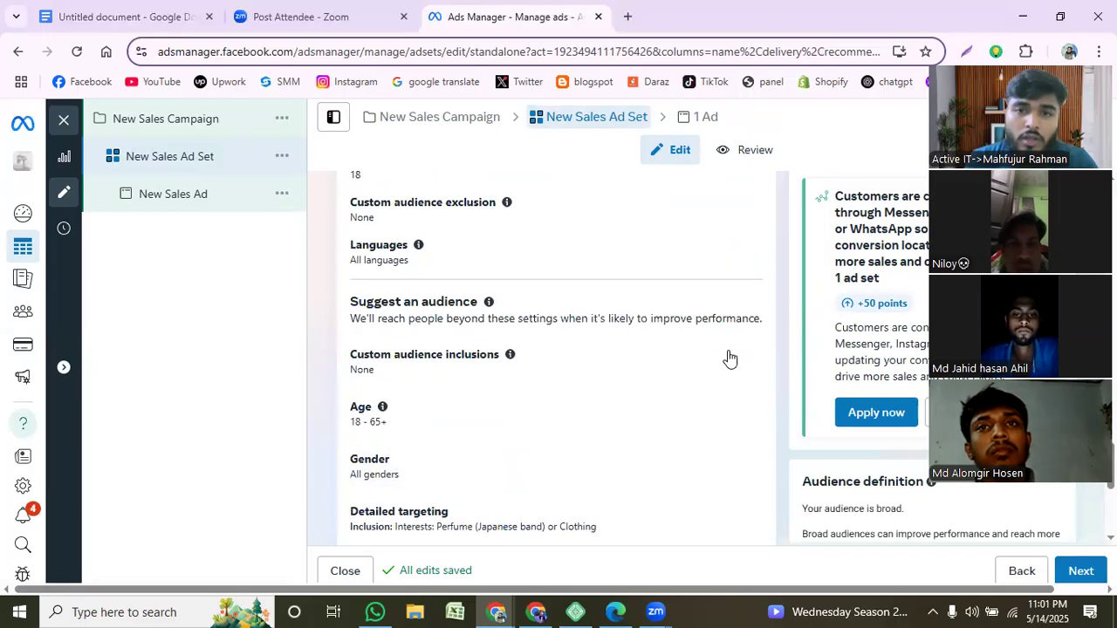
pyautogui.scroll(2, 730, 362)
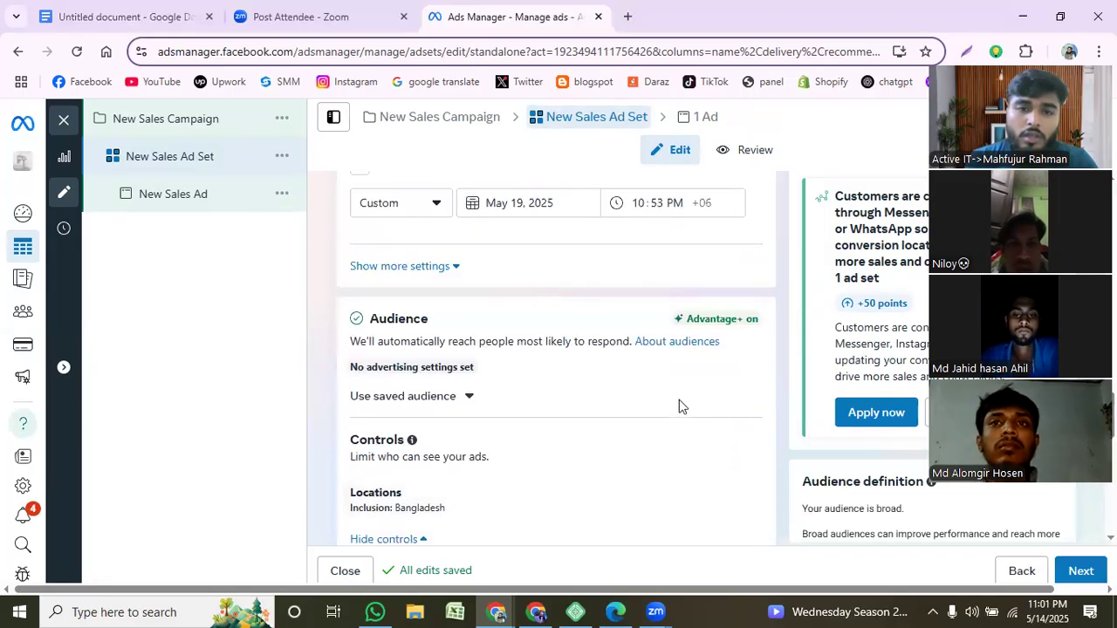
pyautogui.click(456, 398)
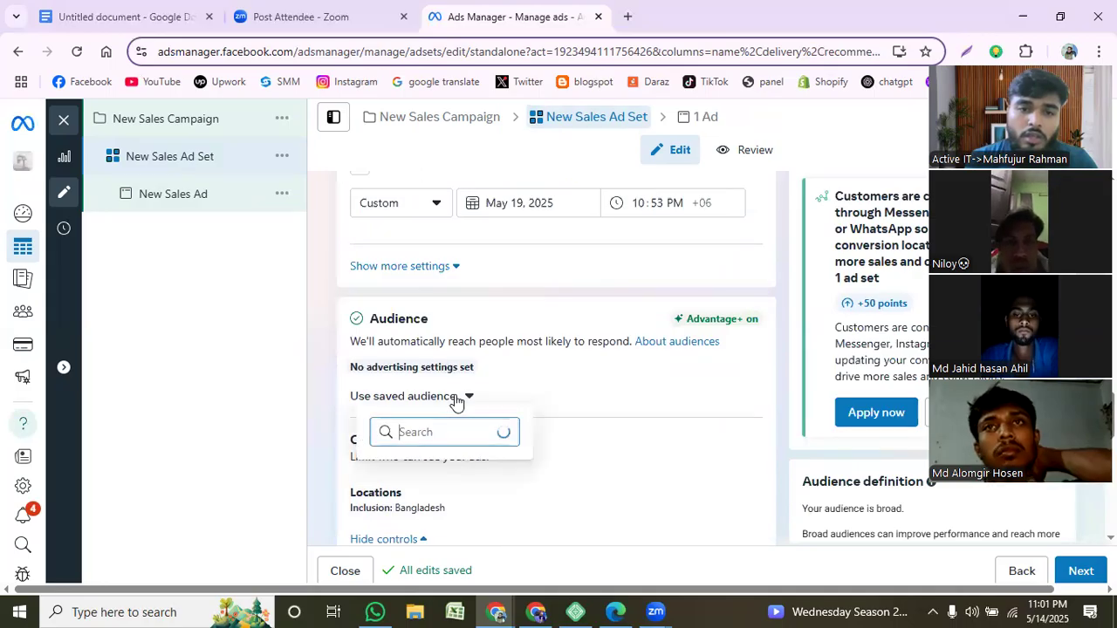
pyautogui.click(695, 381)
# - Expand the additional settings of the Conversion section and of the Budget & schedule section
pyautogui.scroll(4, 695, 381)
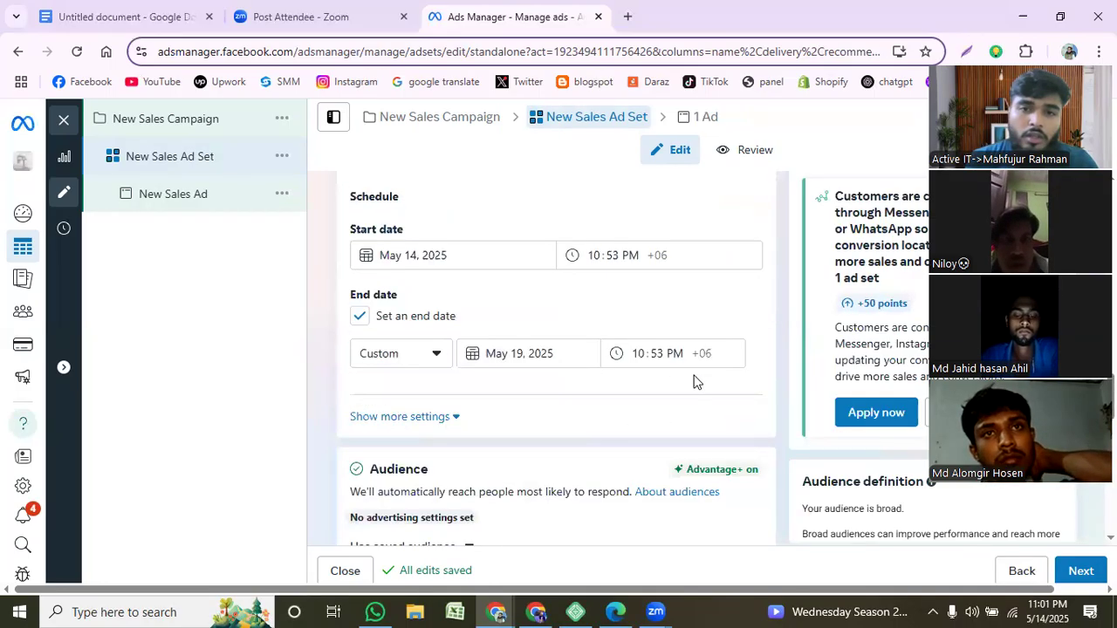
pyautogui.scroll(3, 696, 381)
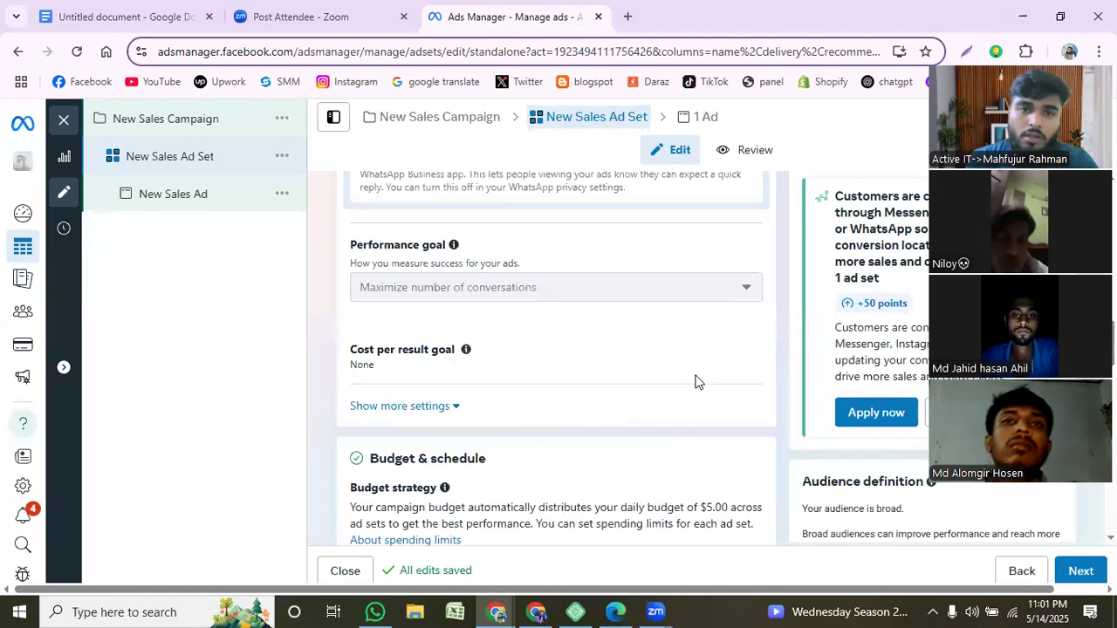
pyautogui.click(426, 408)
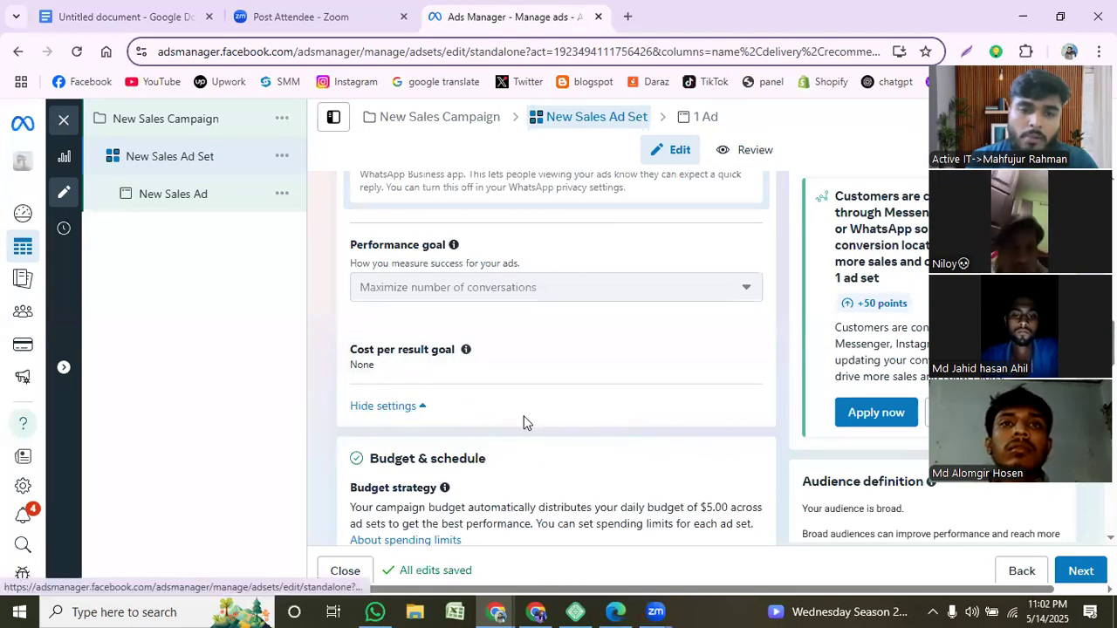
pyautogui.scroll(-1, 540, 425)
pyautogui.scroll(-3, 541, 420)
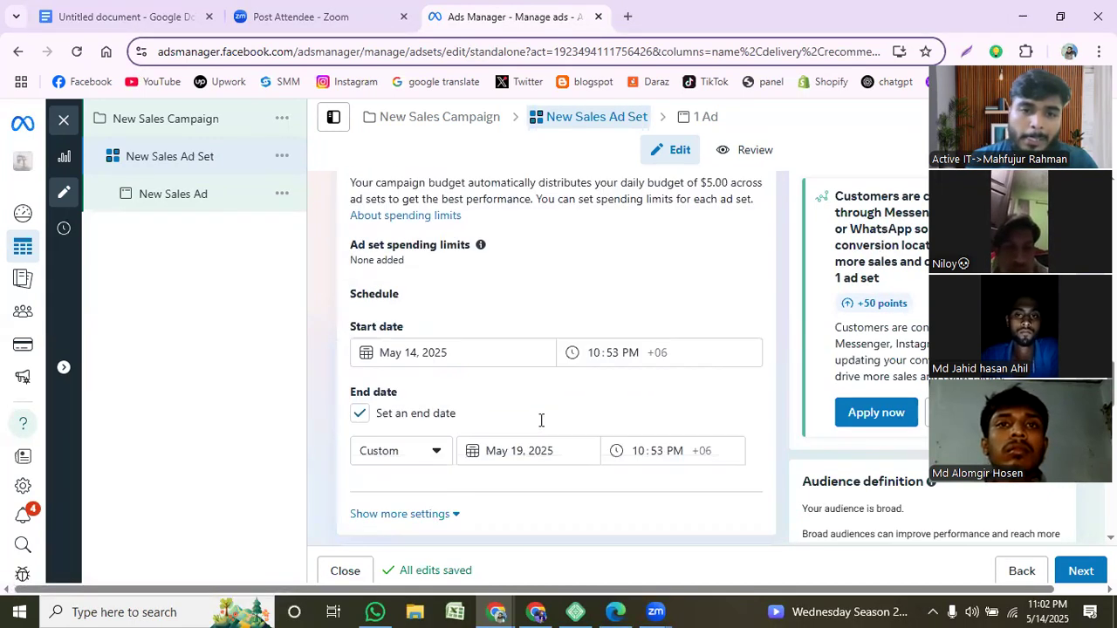
pyautogui.scroll(-3, 614, 432)
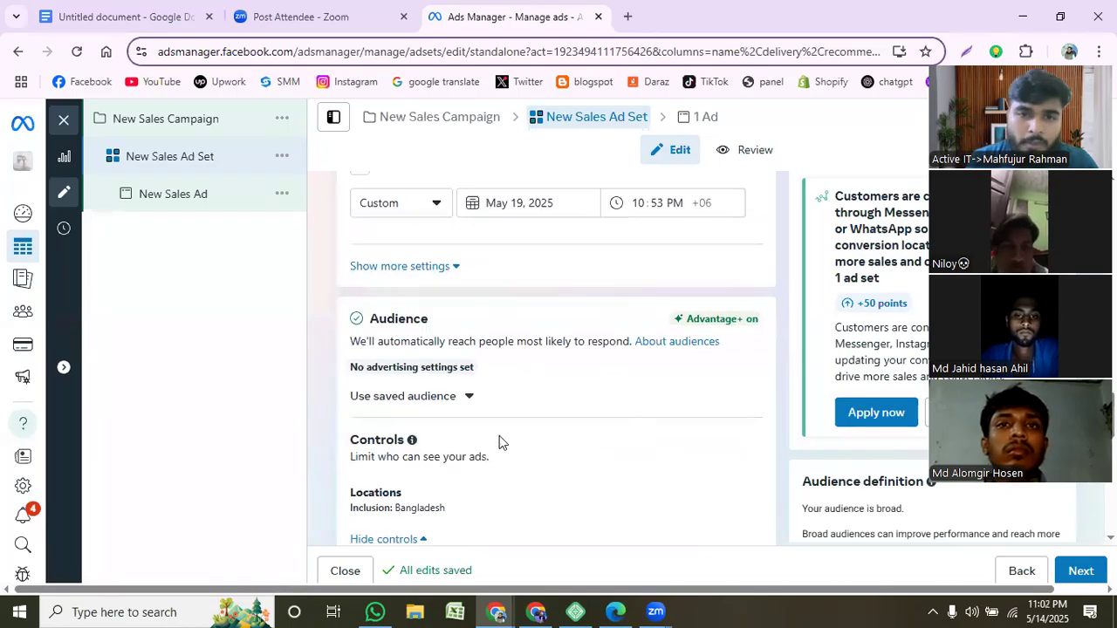
pyautogui.click(442, 270)
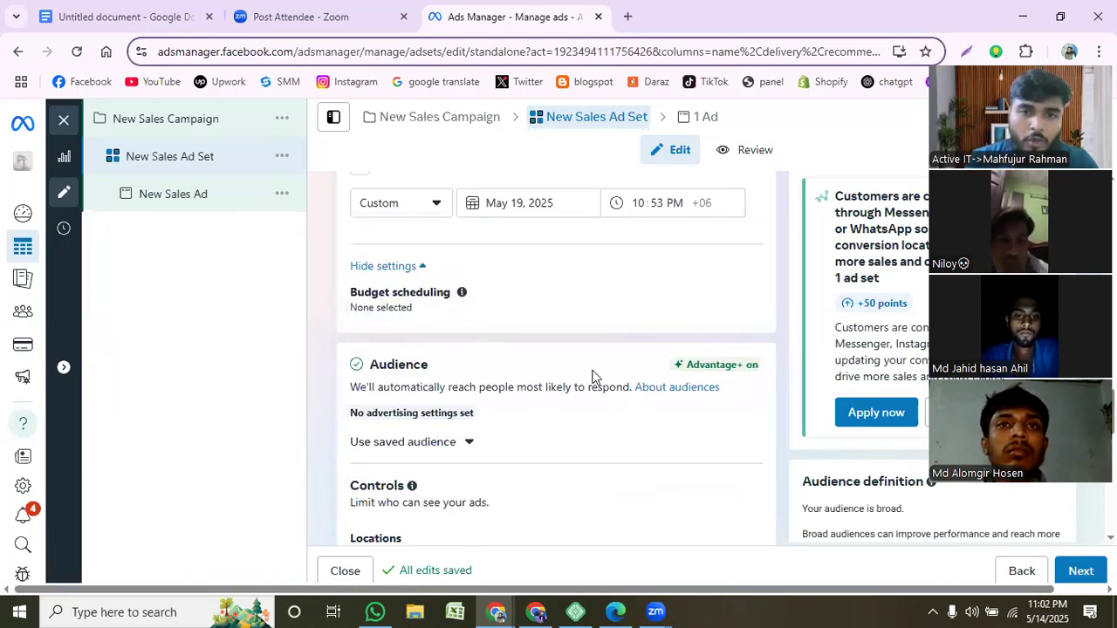
# - Open the save dialog for the current audience, check its summary and close it without saving
pyautogui.scroll(-3, 654, 419)
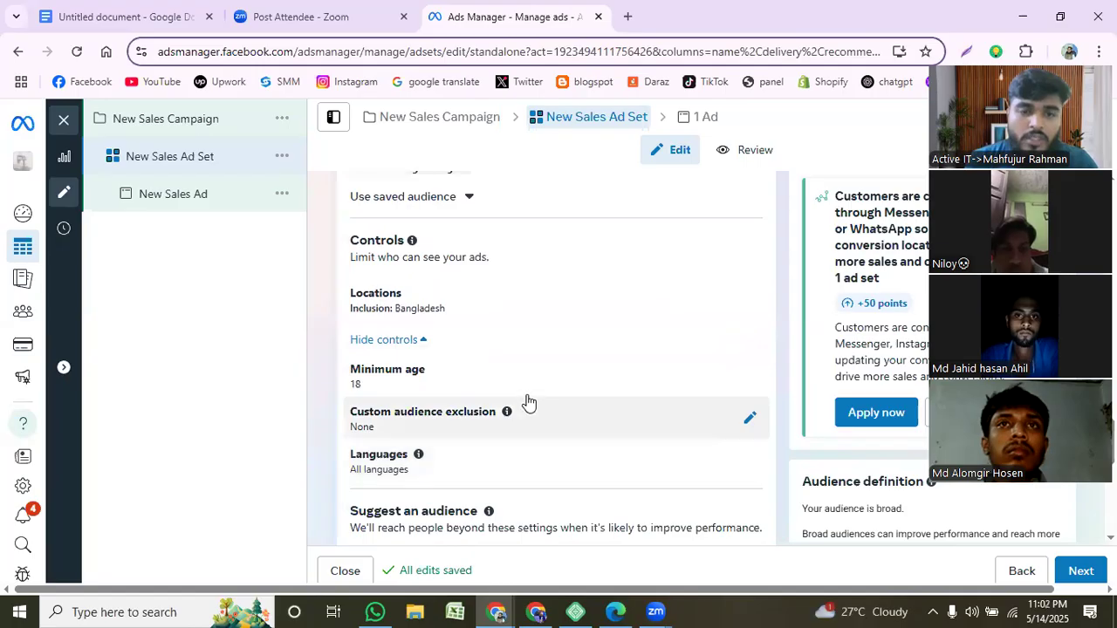
pyautogui.scroll(-3, 726, 495)
pyautogui.scroll(-2, 619, 486)
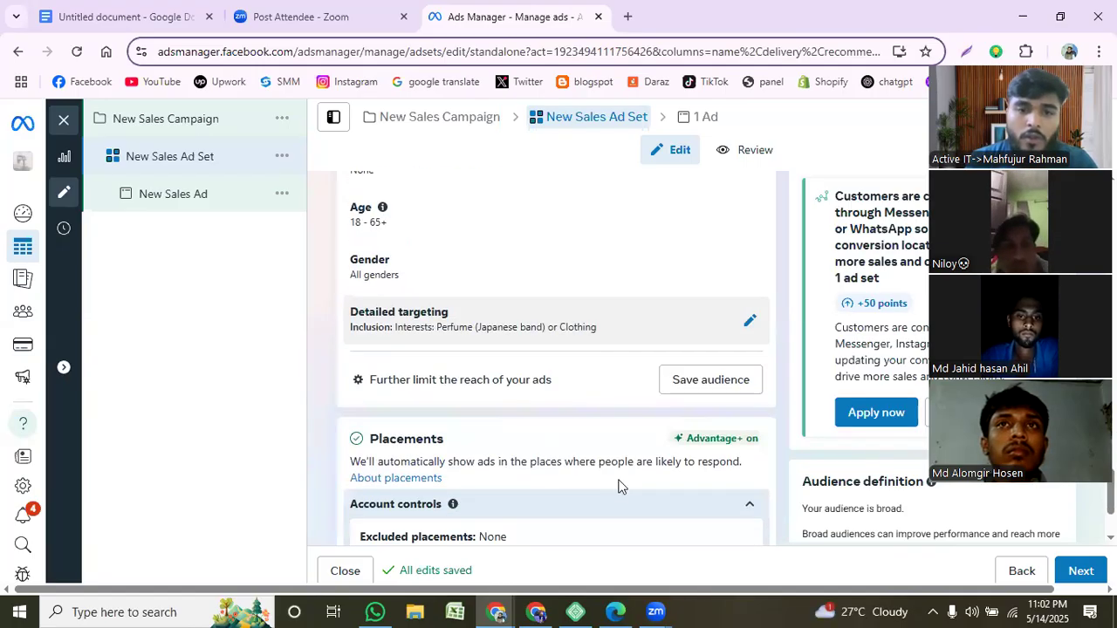
pyautogui.click(729, 382)
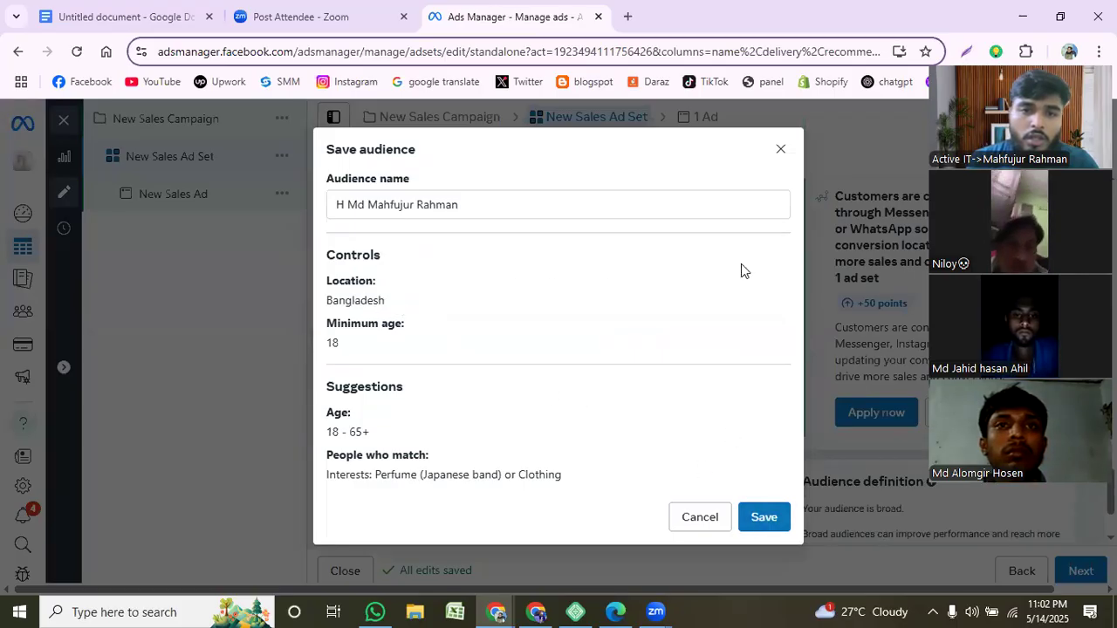
pyautogui.click(779, 154)
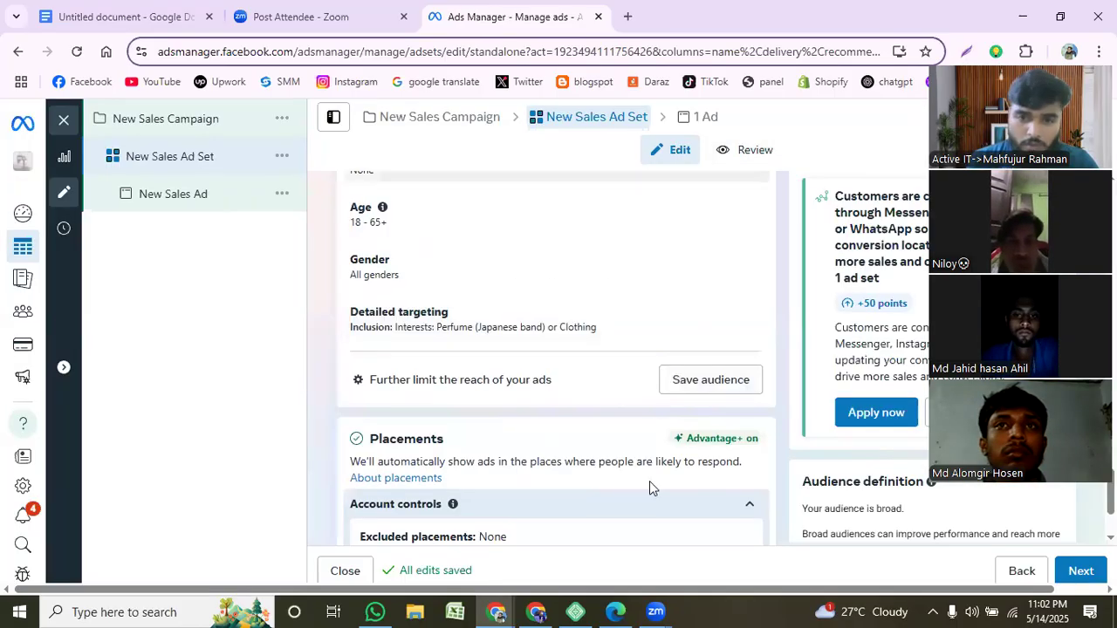
# - Open the account placement controls, switch on advertising only on specific placements, and close them without applying the change
pyautogui.scroll(-2, 722, 490)
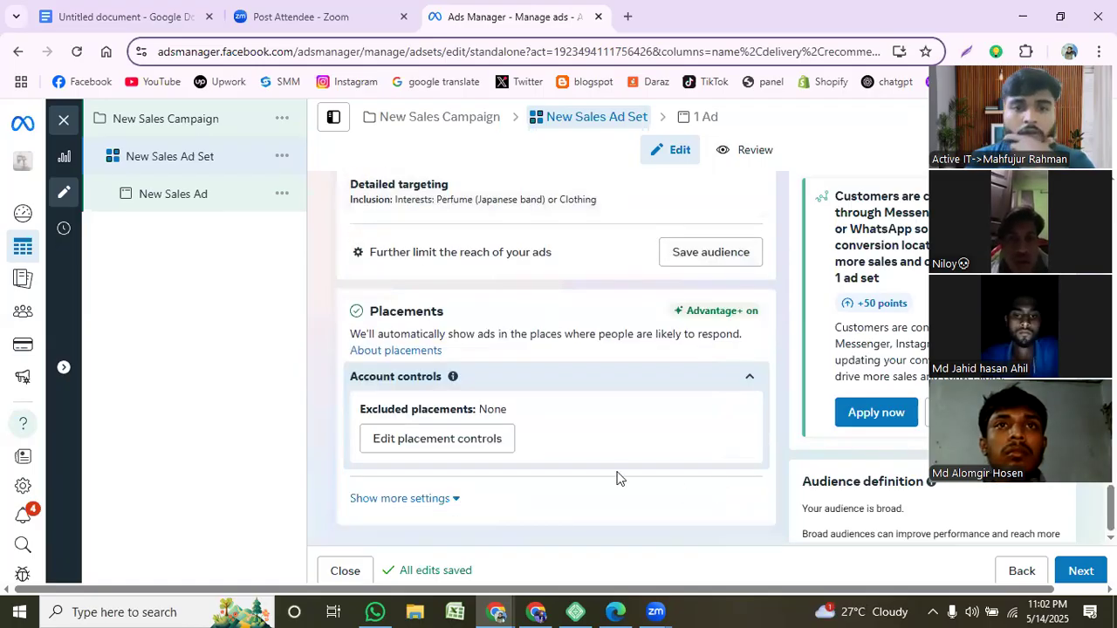
pyautogui.click(491, 438)
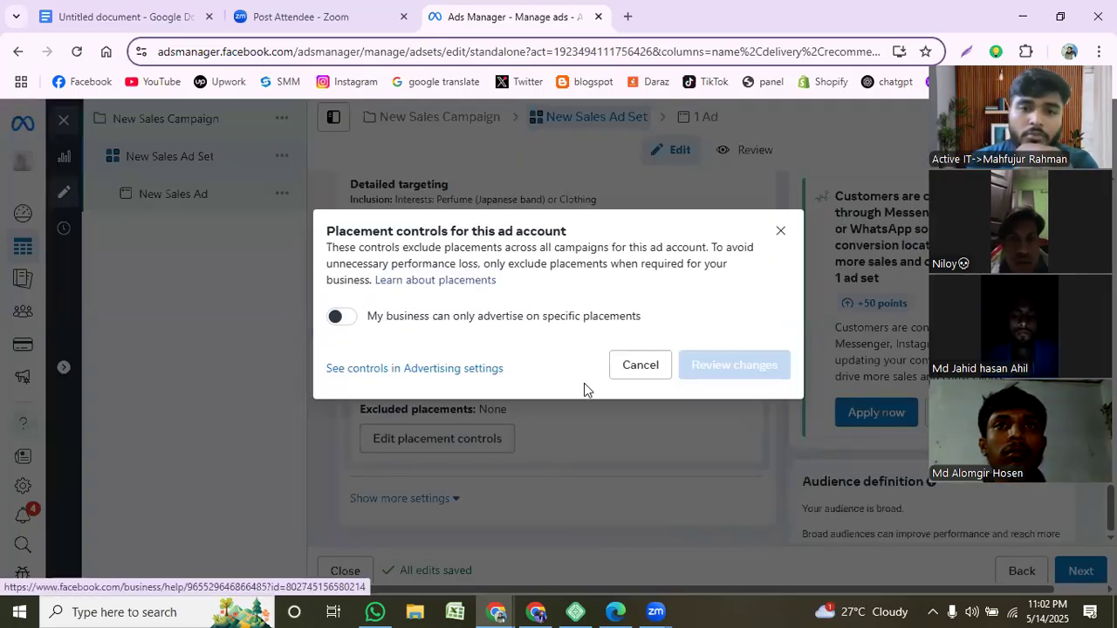
pyautogui.click(339, 318)
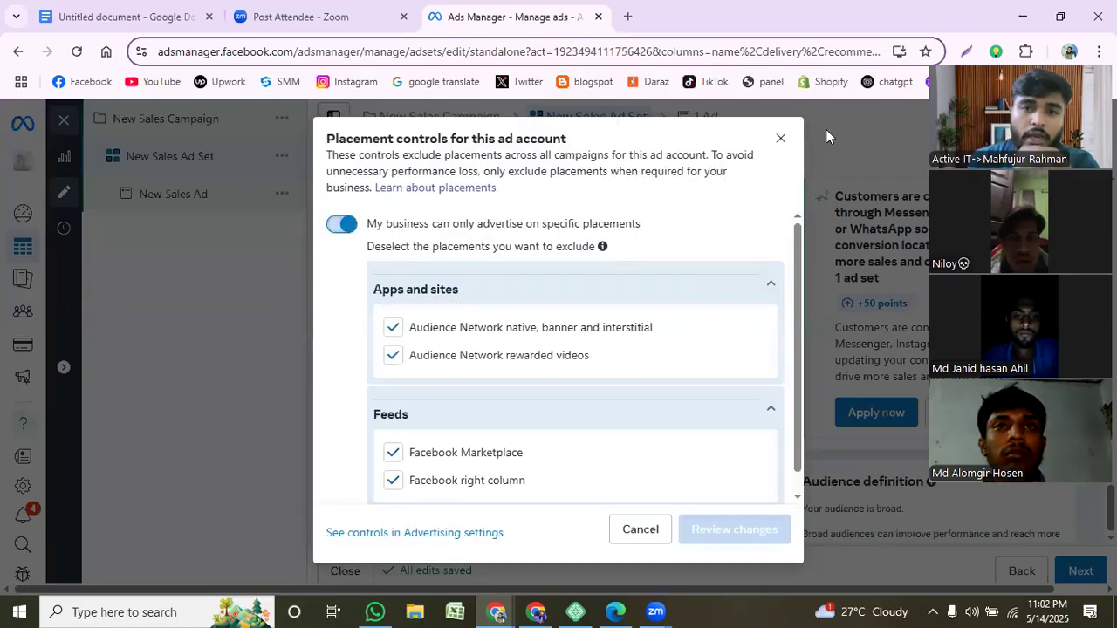
pyautogui.click(780, 138)
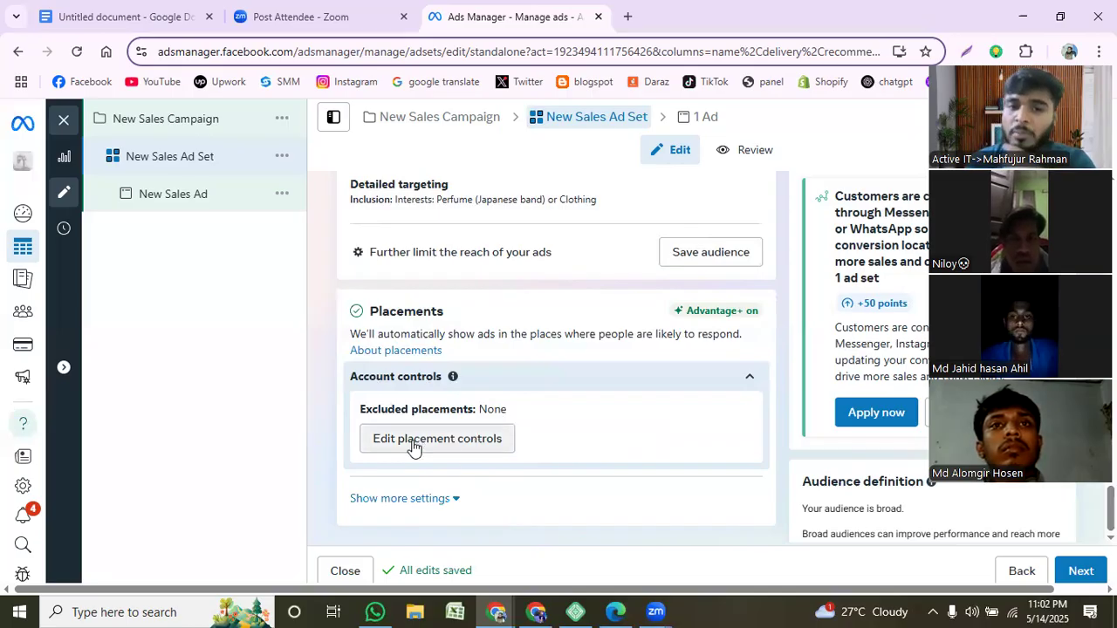
# - Reopen the account placement controls, switch on specific placements and examine the Apps and sites and Feeds options
pyautogui.click(460, 443)
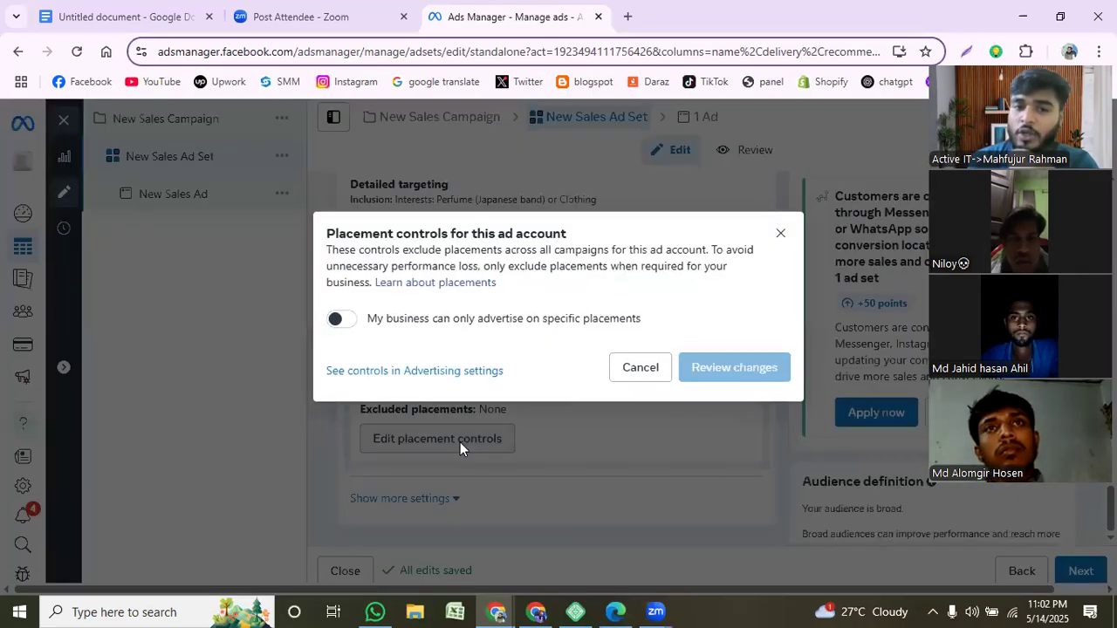
pyautogui.click(348, 319)
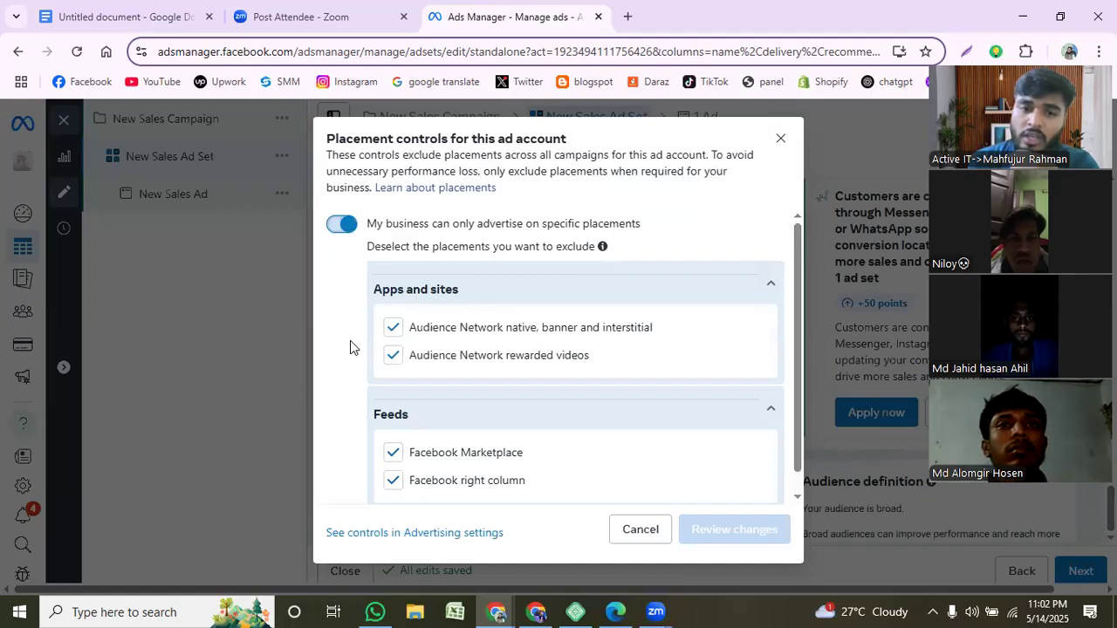
pyautogui.scroll(-1, 549, 430)
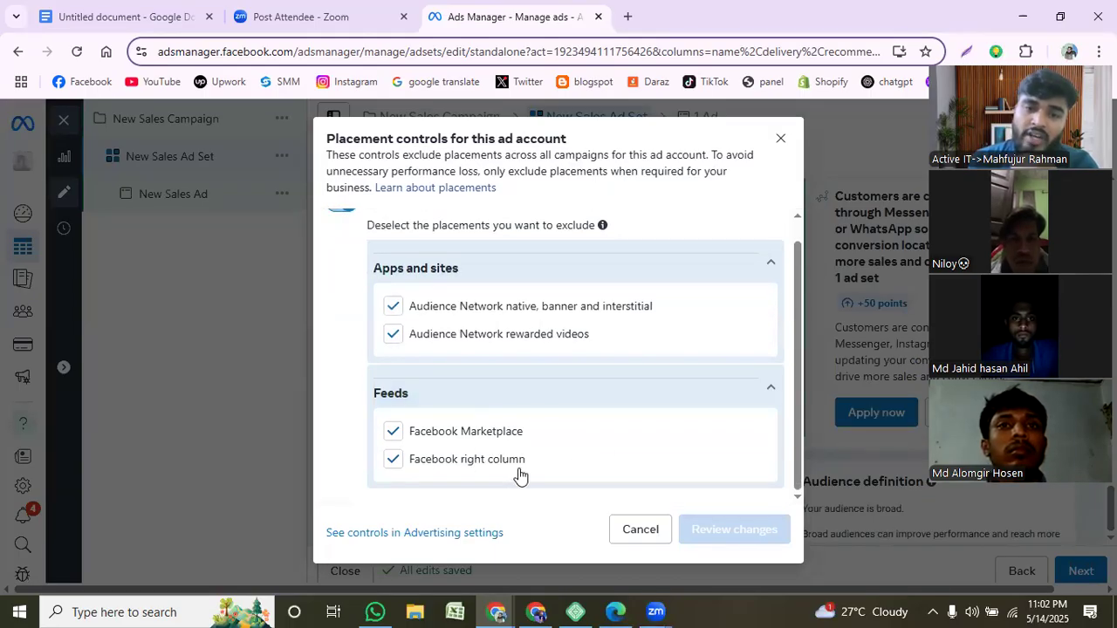
pyautogui.scroll(1, 393, 343)
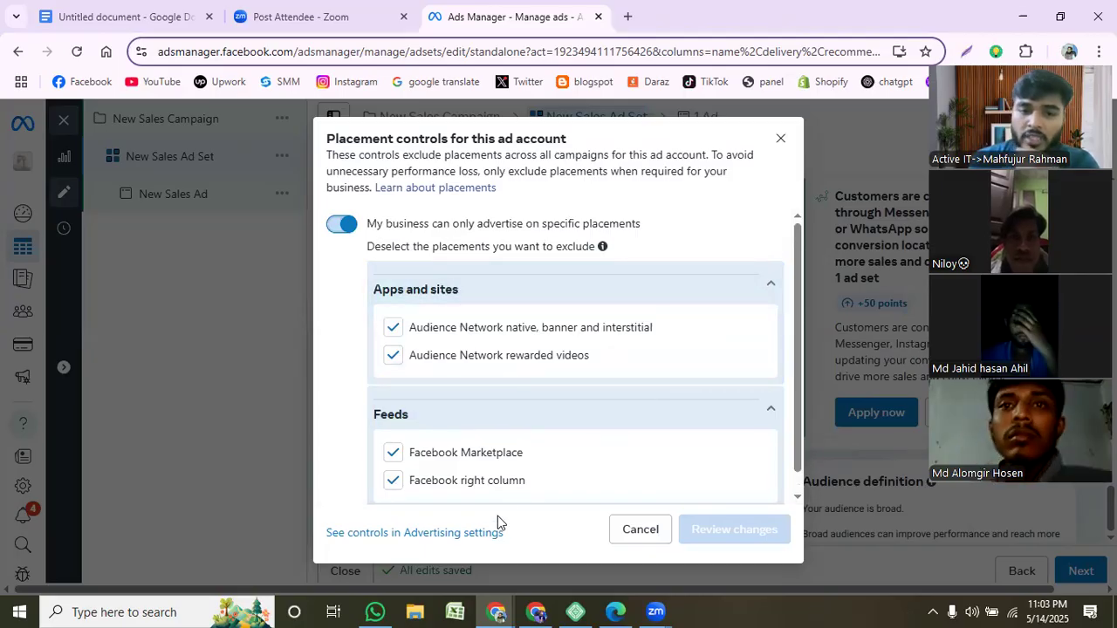
# - Open the controls in Advertising settings, return to the ad set and close the placement controls without applying changes
pyautogui.click(459, 534)
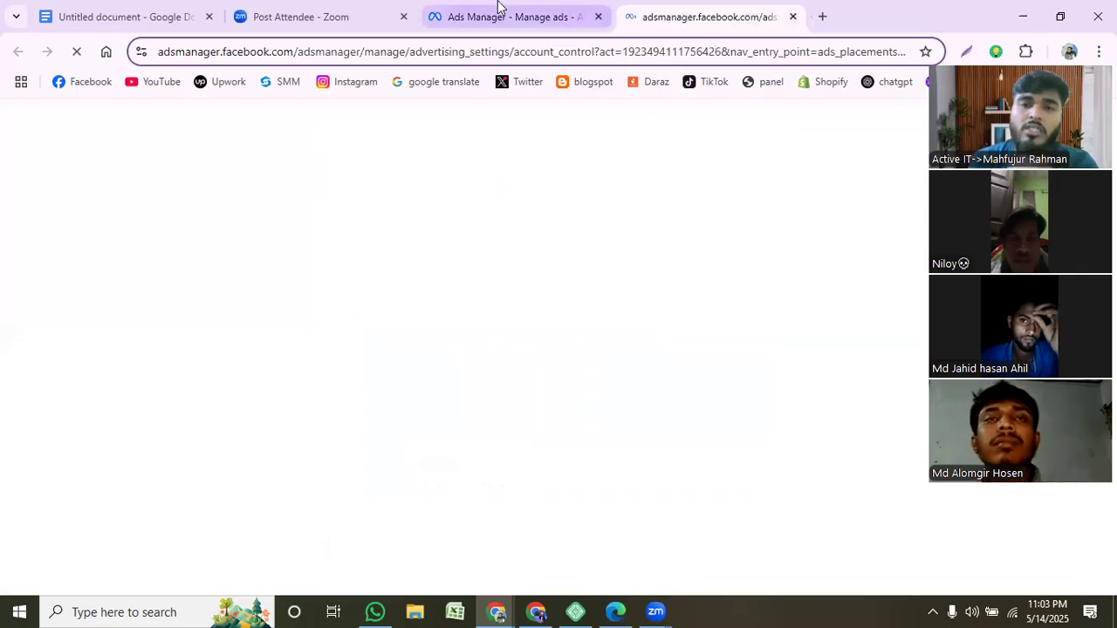
pyautogui.moveTo(499, 6)
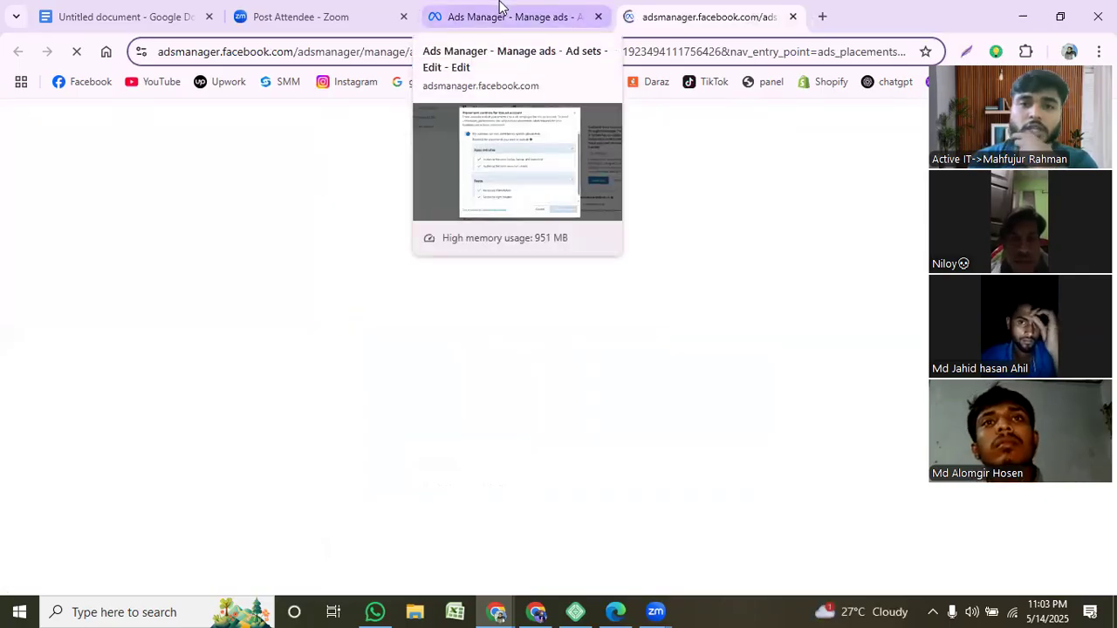
pyautogui.click(505, 10)
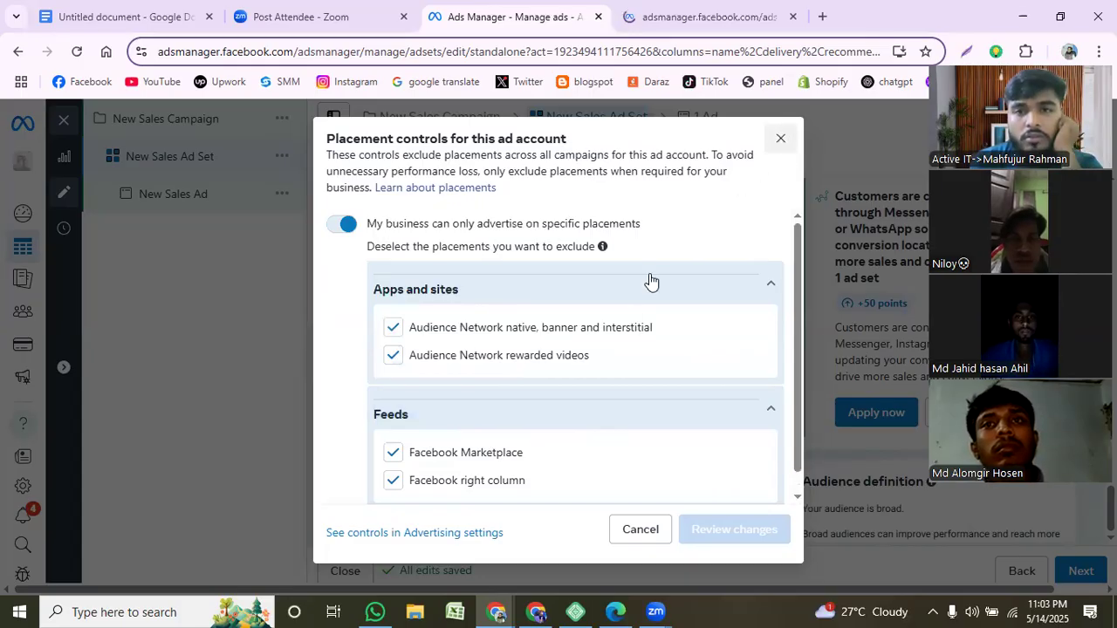
pyautogui.click(780, 139)
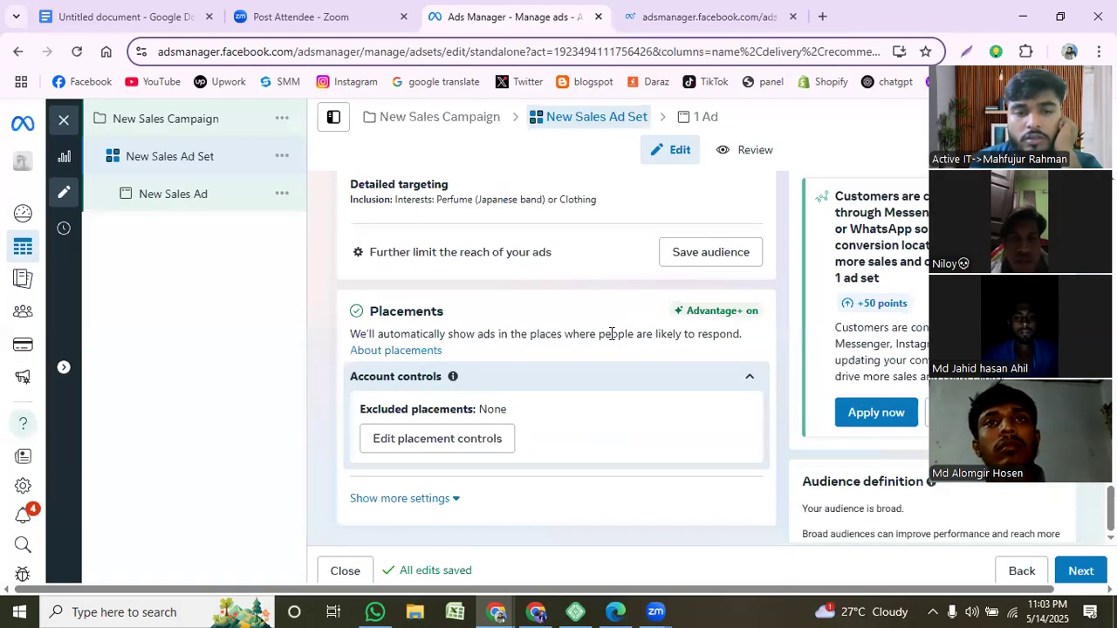
# - Expand the additional placement settings, review them and the audience settings, and switch to the opened account controls page
pyautogui.click(426, 499)
pyautogui.scroll(-3, 530, 458)
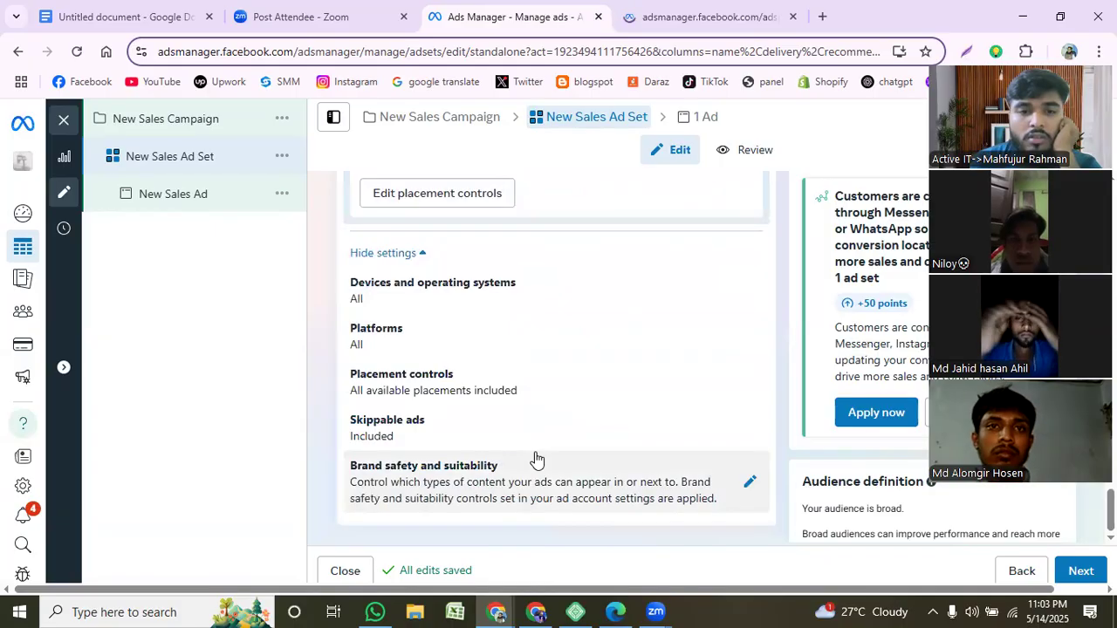
pyautogui.scroll(4, 537, 457)
pyautogui.scroll(5, 596, 441)
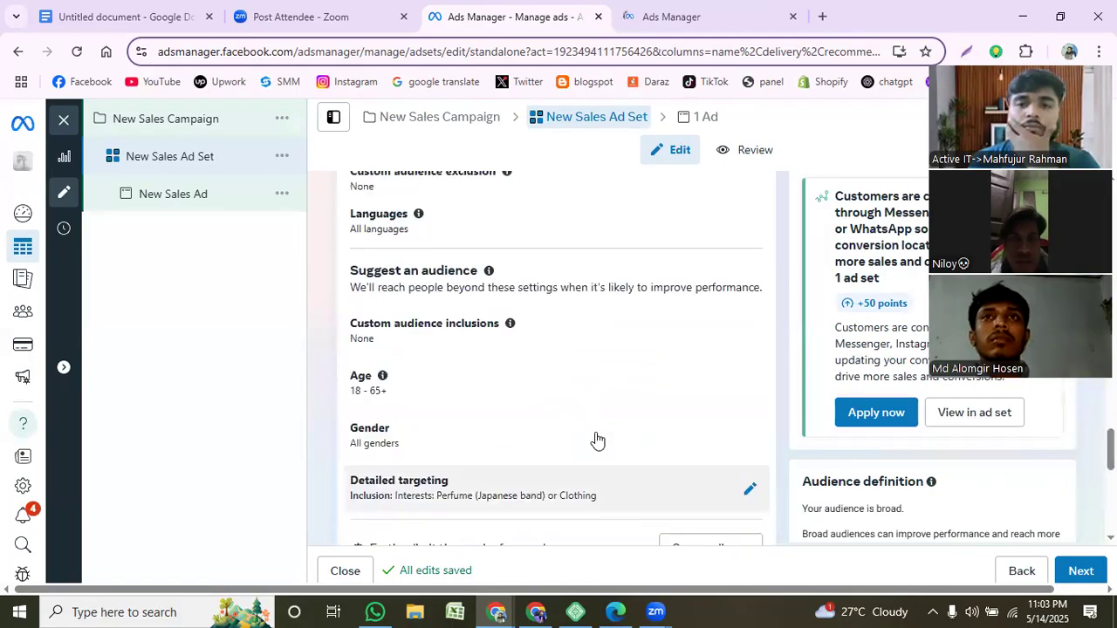
pyautogui.scroll(4, 591, 422)
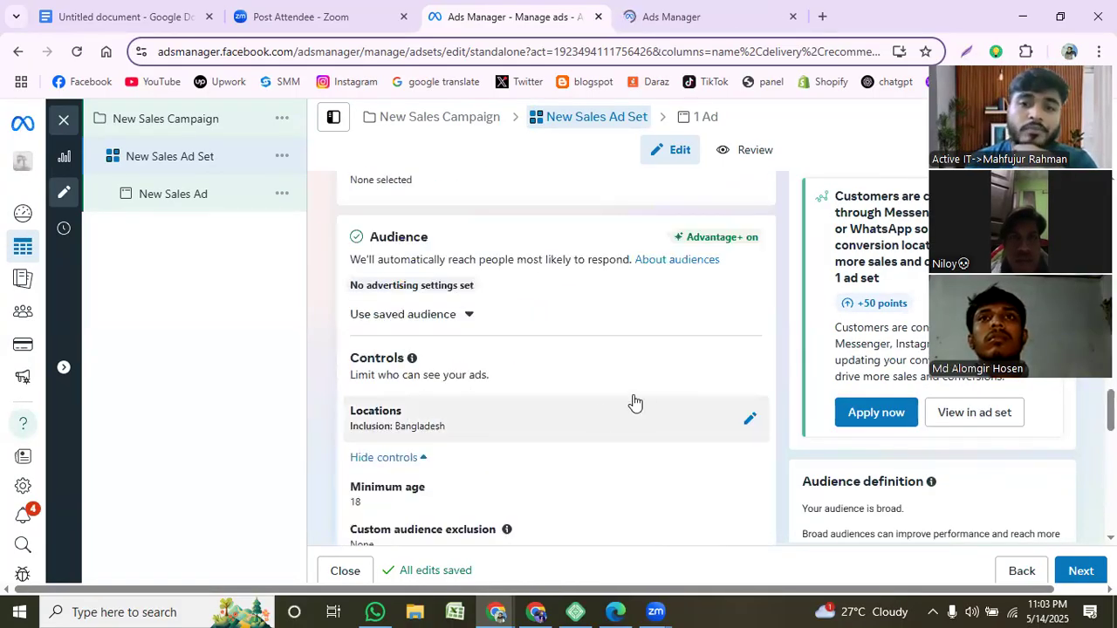
pyautogui.click(675, 11)
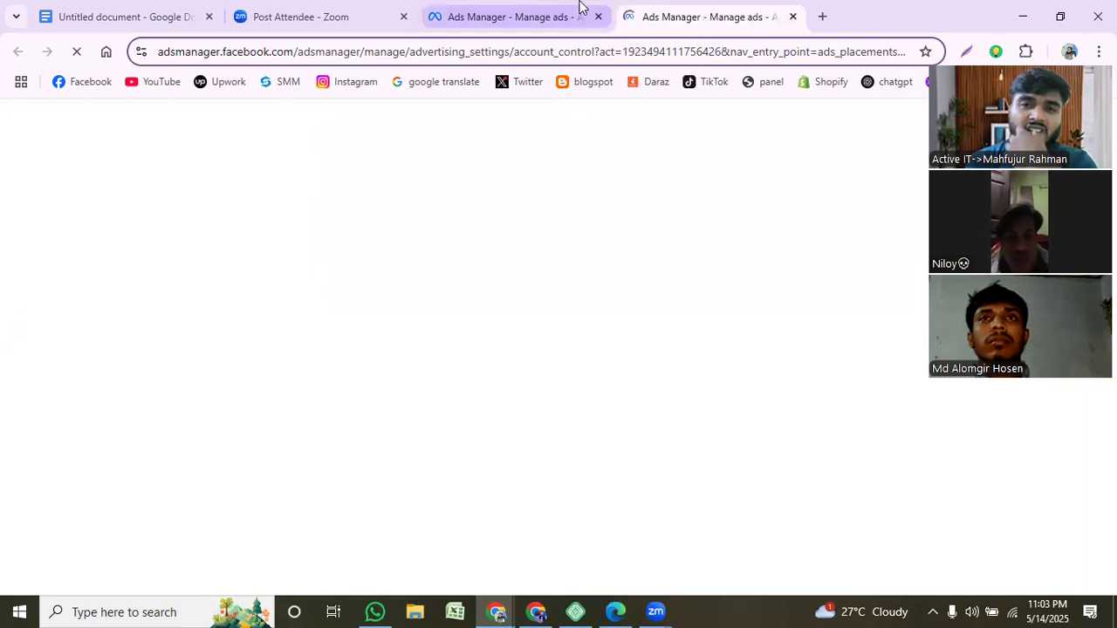
# - Return to the New Sales Ad Set and review its schedule, message destinations, conversion location and name settings
pyautogui.moveTo(580, 7)
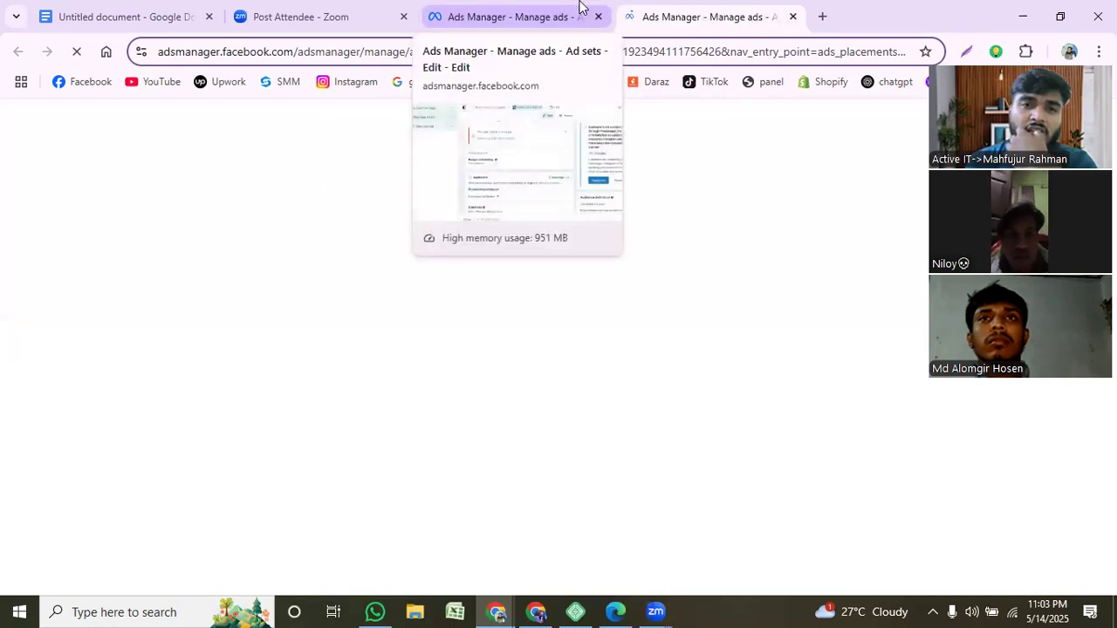
pyautogui.click(580, 7)
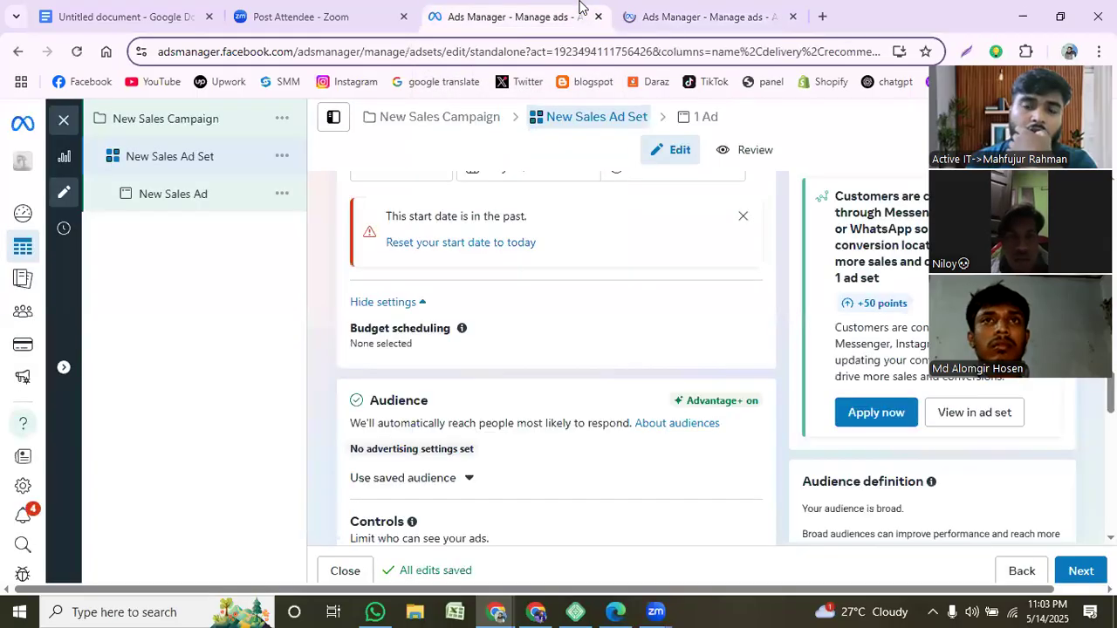
pyautogui.scroll(3, 594, 364)
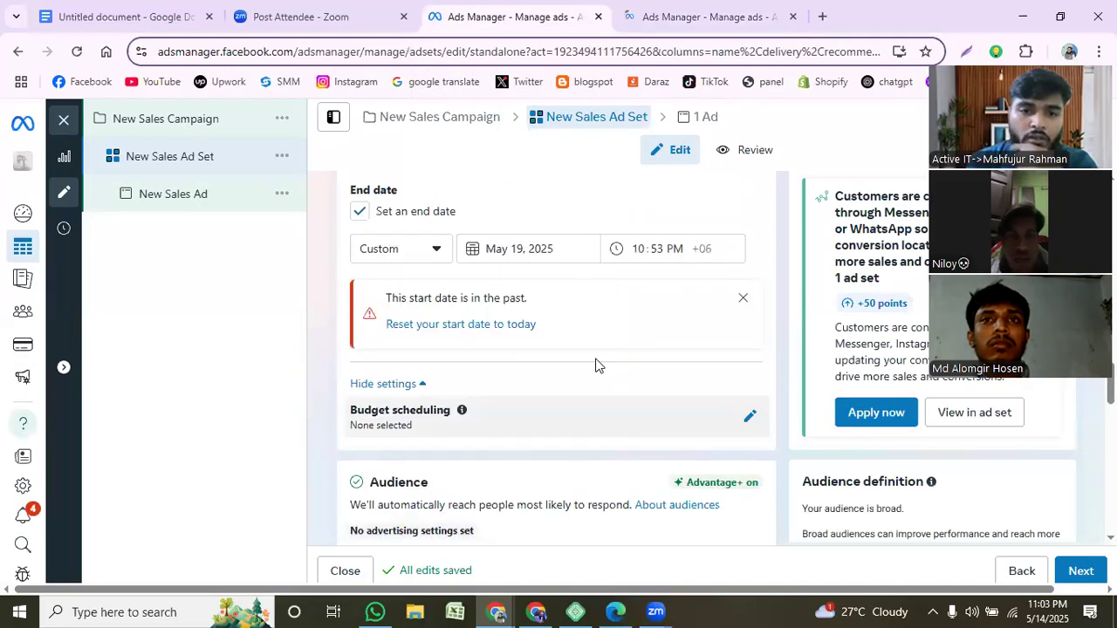
pyautogui.scroll(6, 626, 375)
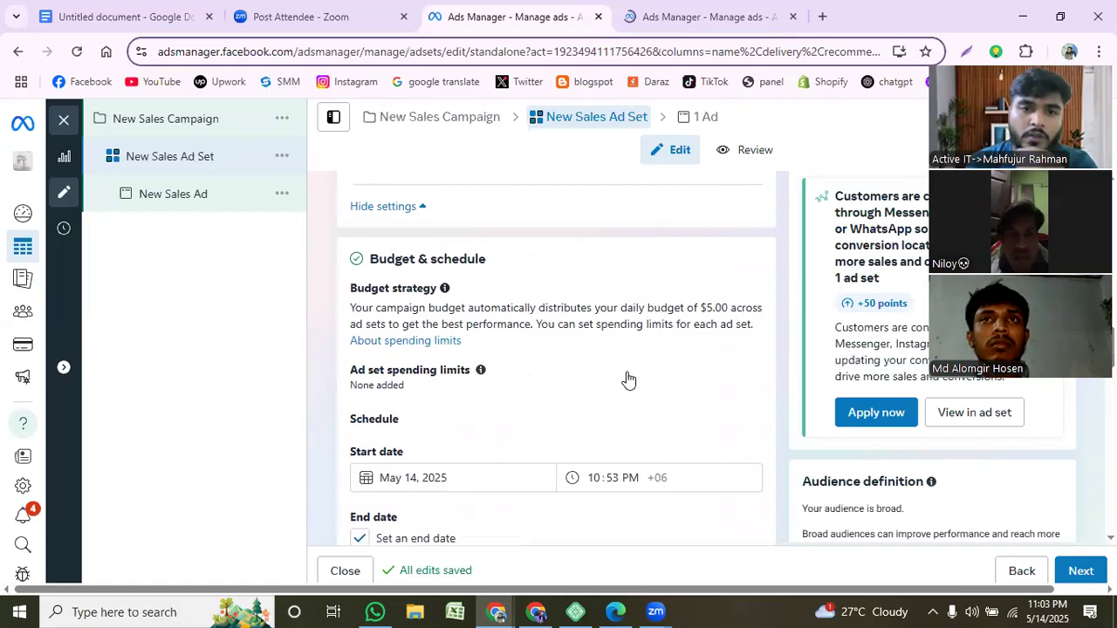
pyautogui.scroll(3, 602, 379)
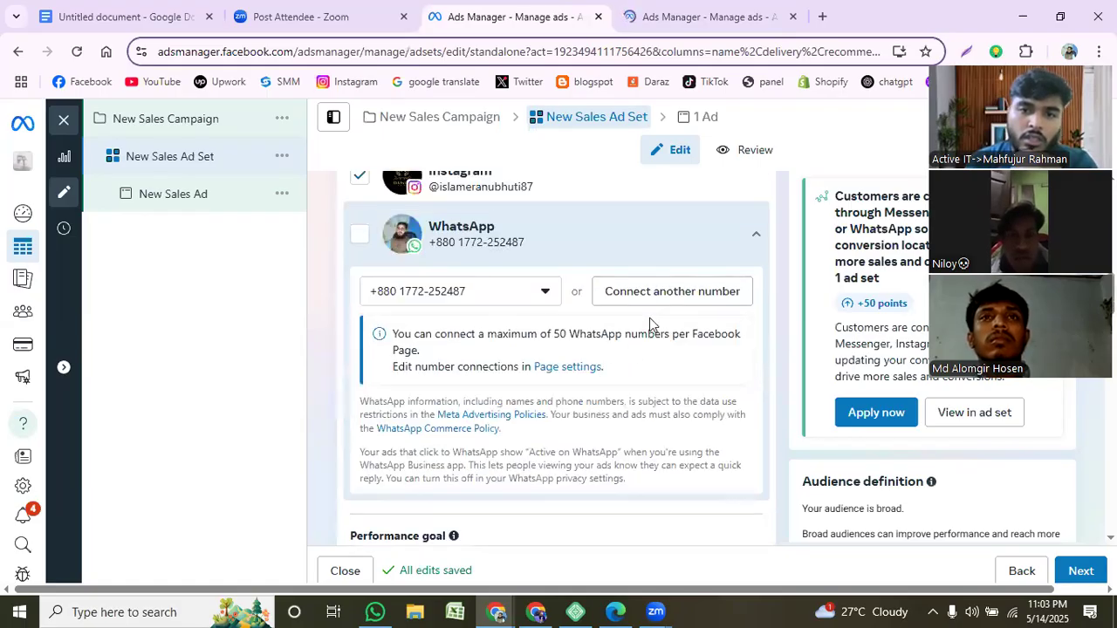
pyautogui.scroll(6, 647, 324)
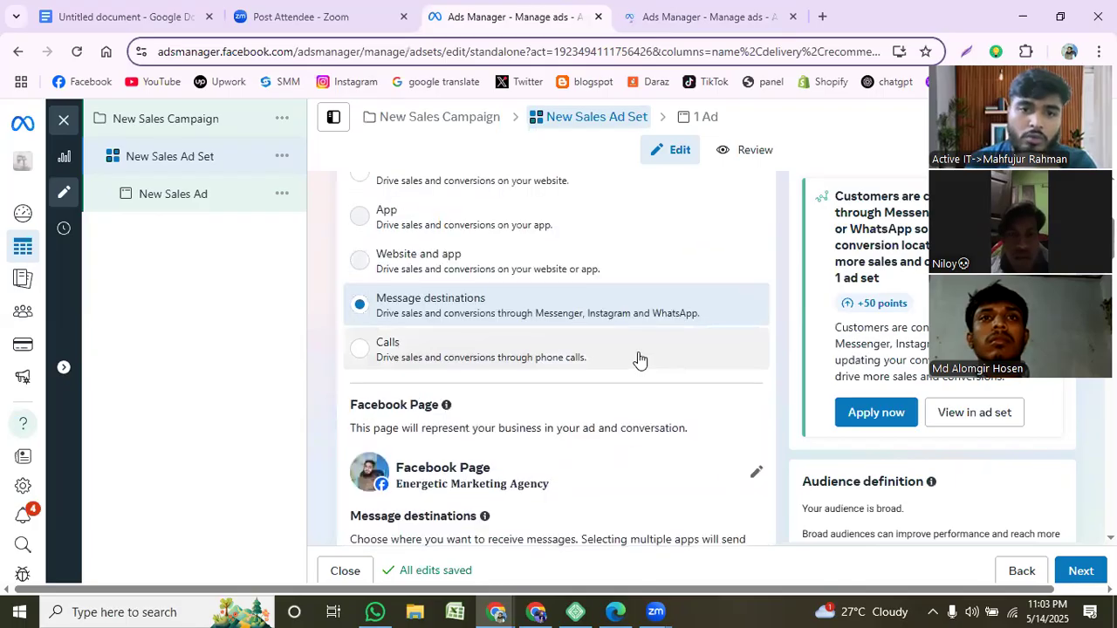
pyautogui.scroll(4, 635, 361)
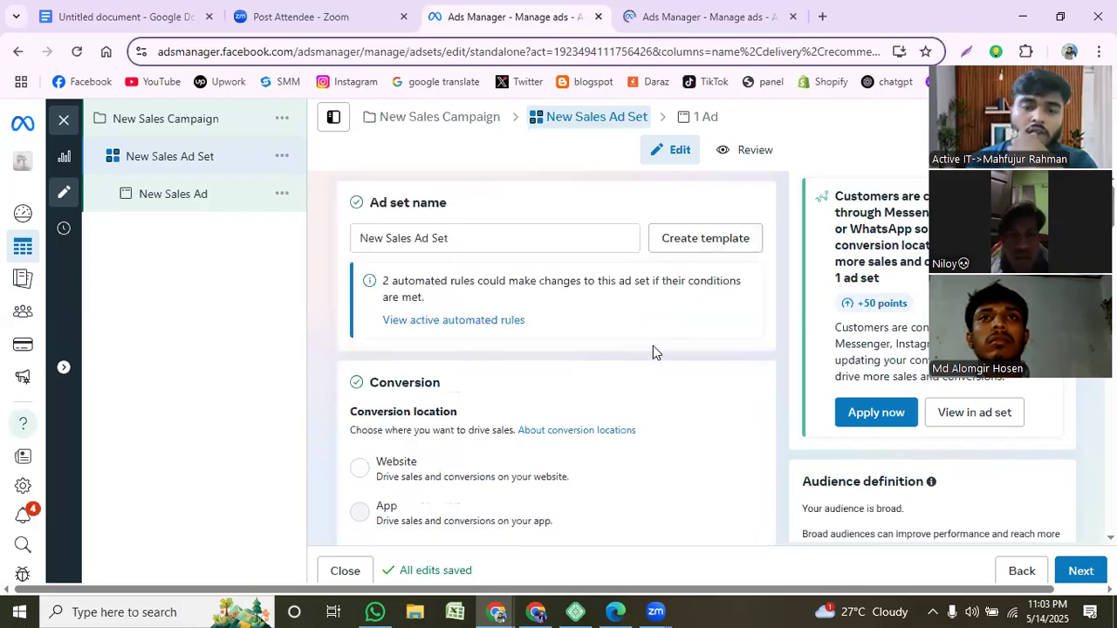
pyautogui.scroll(-8, 653, 352)
# - Open the New Sales Campaign level and review its details, catalog ads, budget, audience segment reporting and special ad categories
pyautogui.click(200, 129)
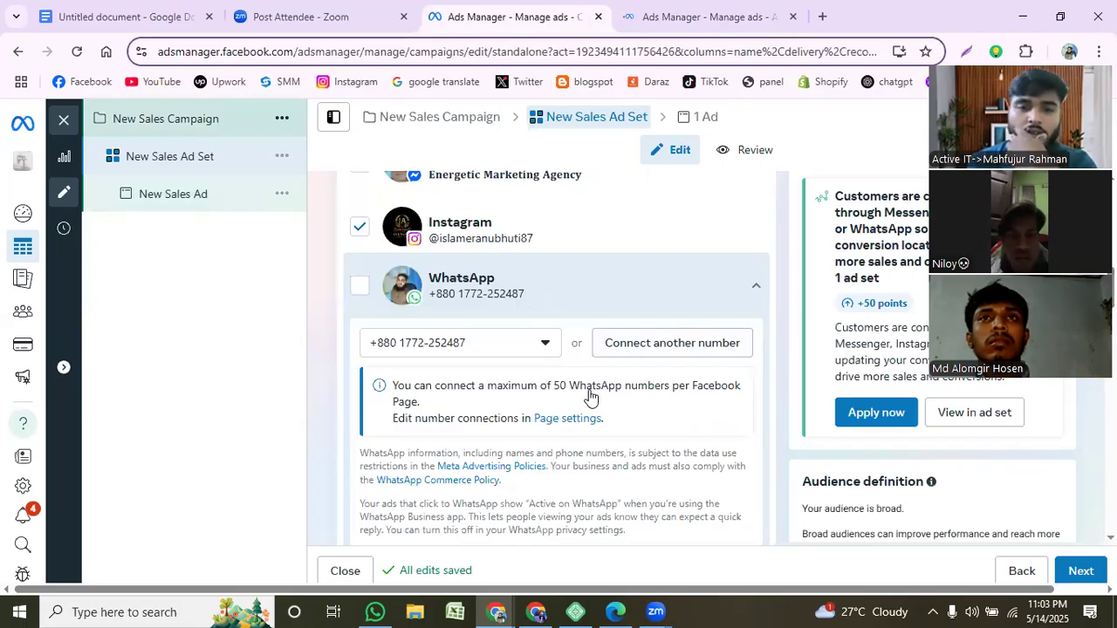
pyautogui.scroll(-2, 637, 431)
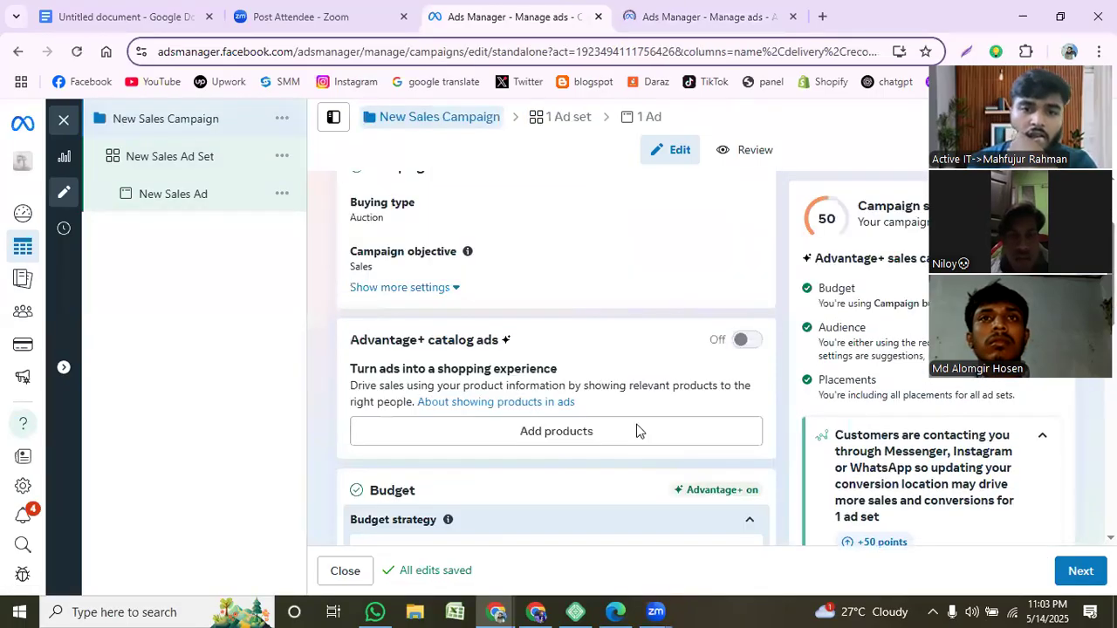
pyautogui.scroll(2, 637, 432)
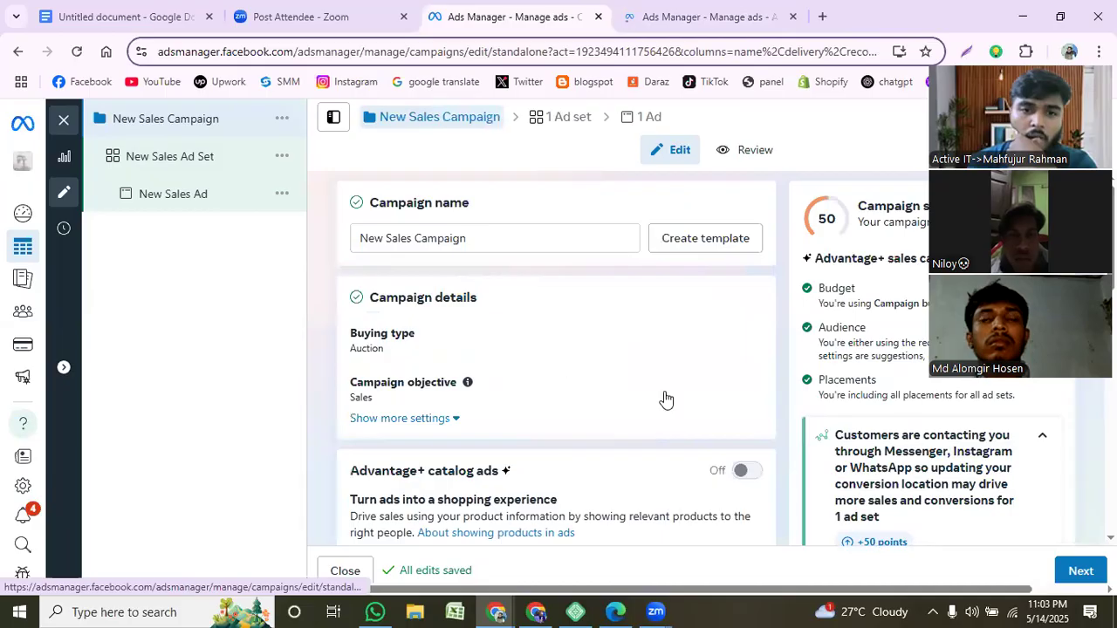
pyautogui.scroll(-5, 668, 402)
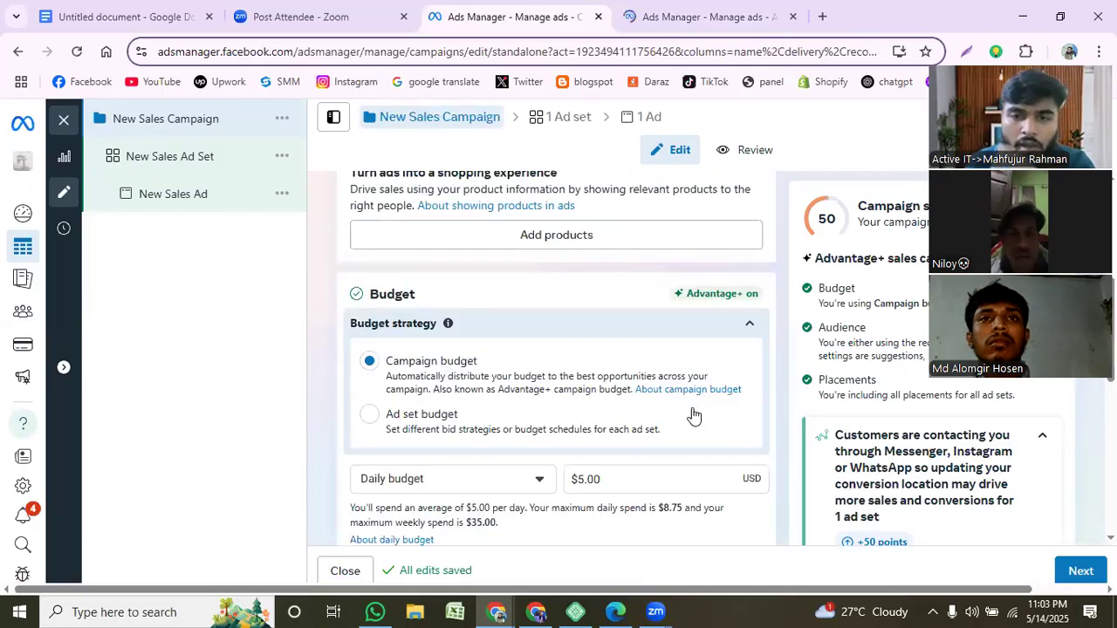
pyautogui.scroll(2, 693, 416)
pyautogui.scroll(-5, 694, 416)
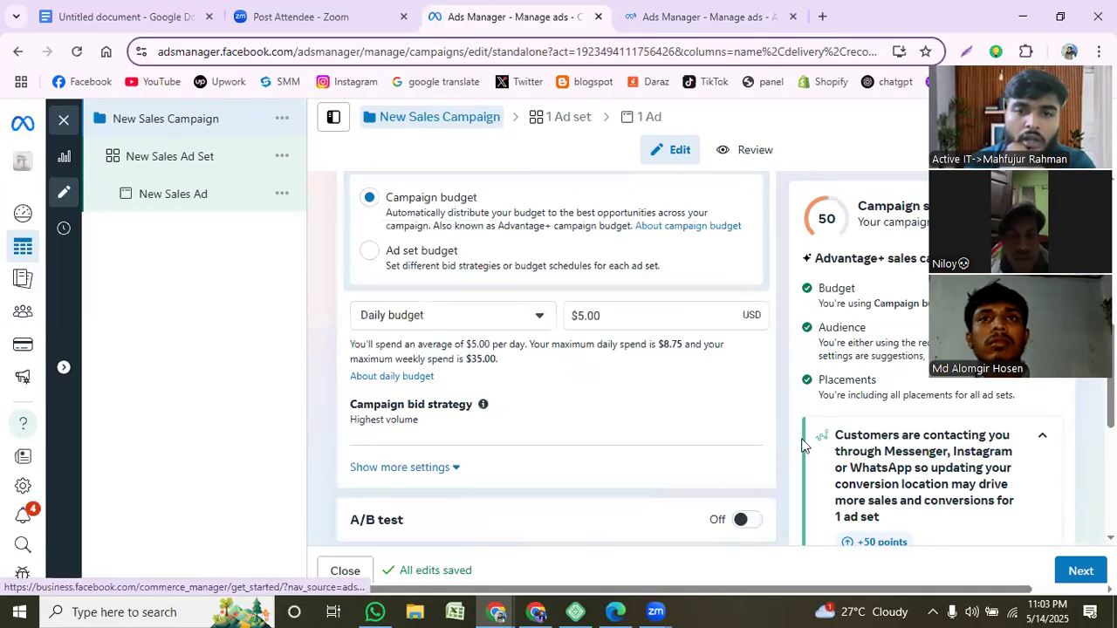
pyautogui.scroll(-4, 804, 445)
pyautogui.scroll(-2, 707, 436)
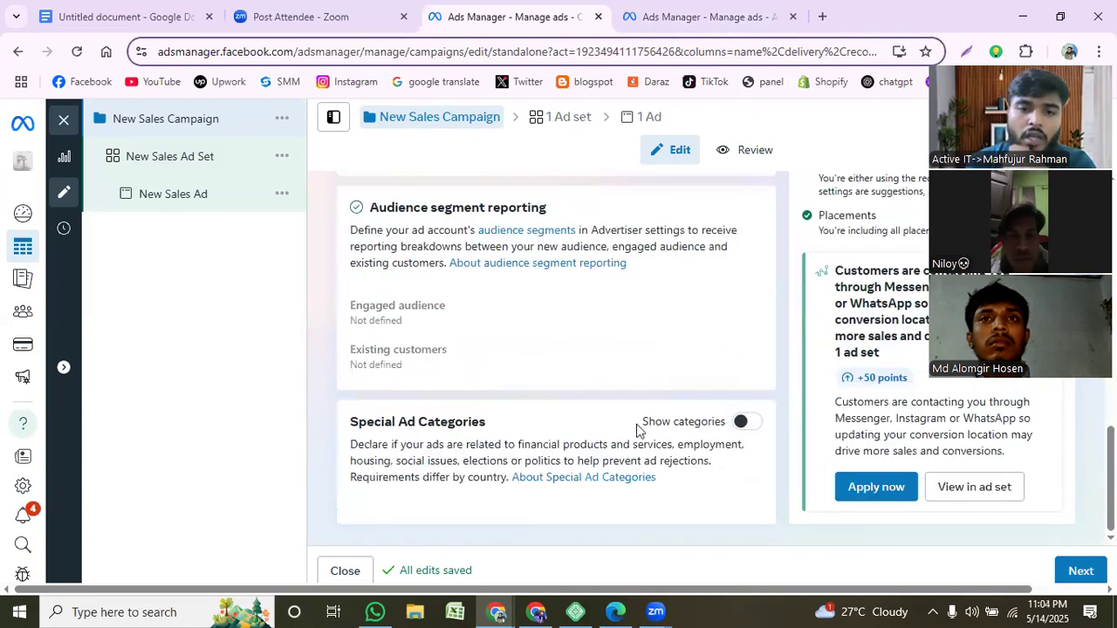
pyautogui.scroll(6, 432, 330)
# - Open the New Sales Ad Set and review its message destinations, performance goal, schedule and audience controls
pyautogui.click(204, 155)
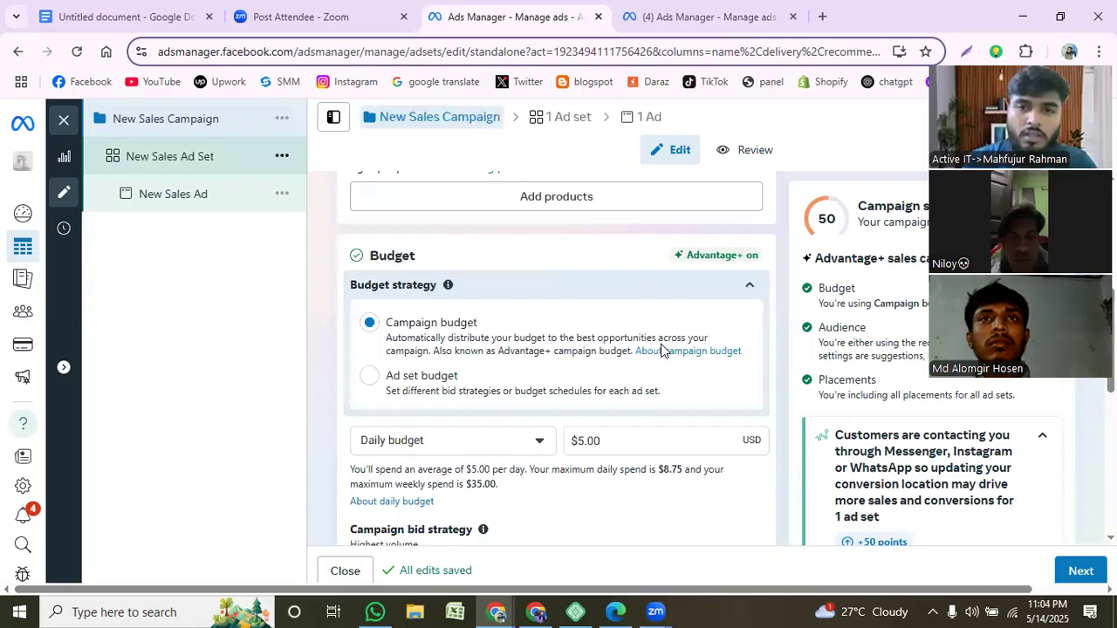
pyautogui.scroll(-4, 739, 415)
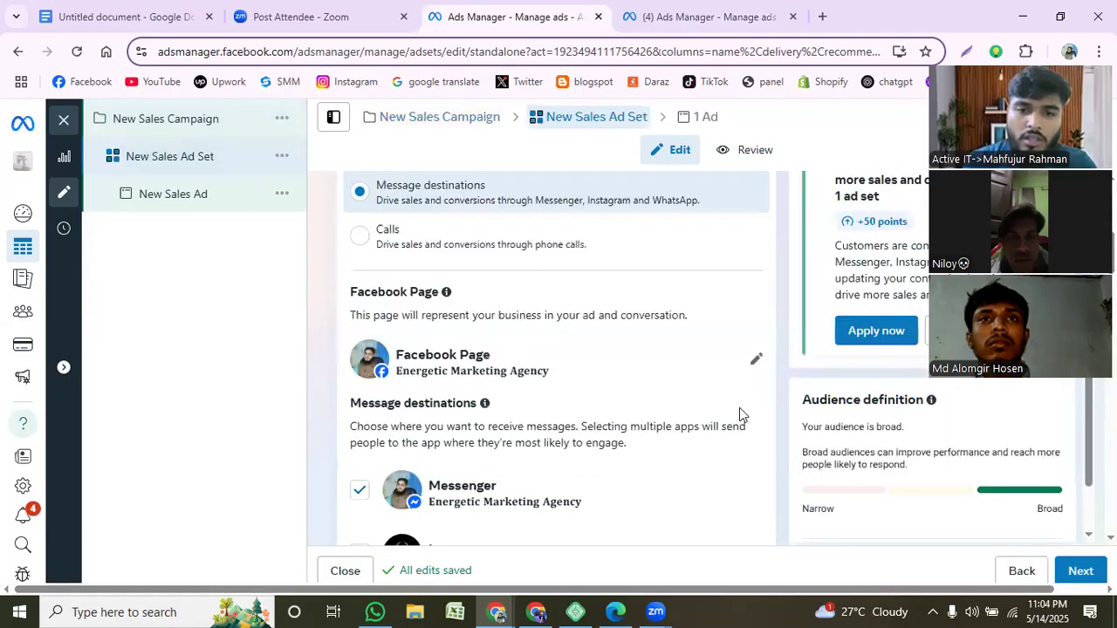
pyautogui.scroll(-4, 739, 408)
pyautogui.scroll(-2, 698, 416)
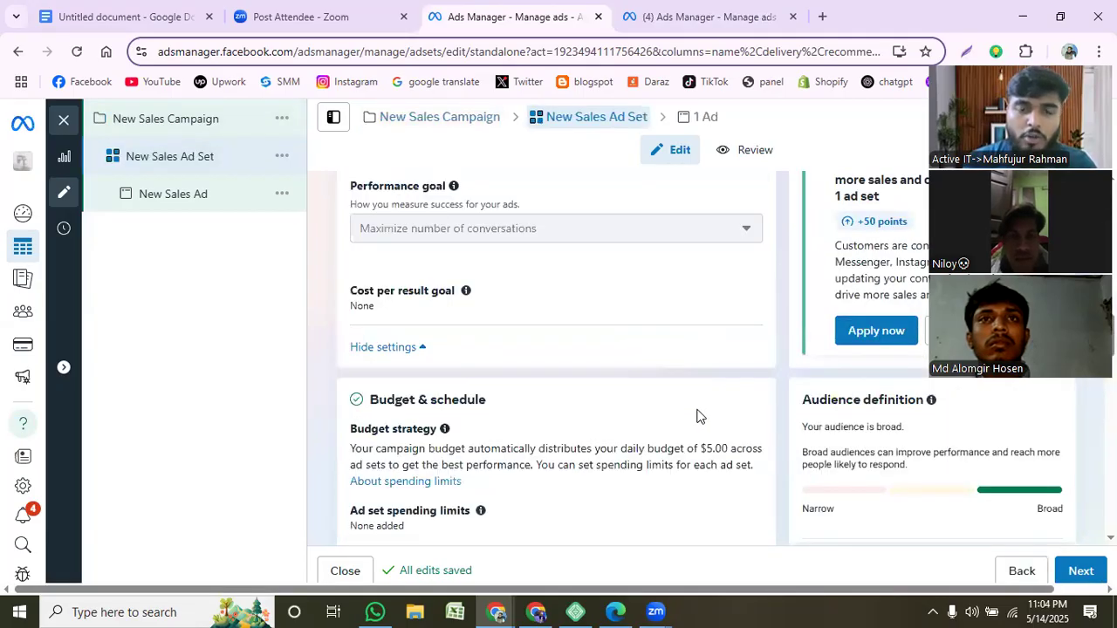
pyautogui.scroll(-3, 697, 417)
pyautogui.scroll(-3, 697, 416)
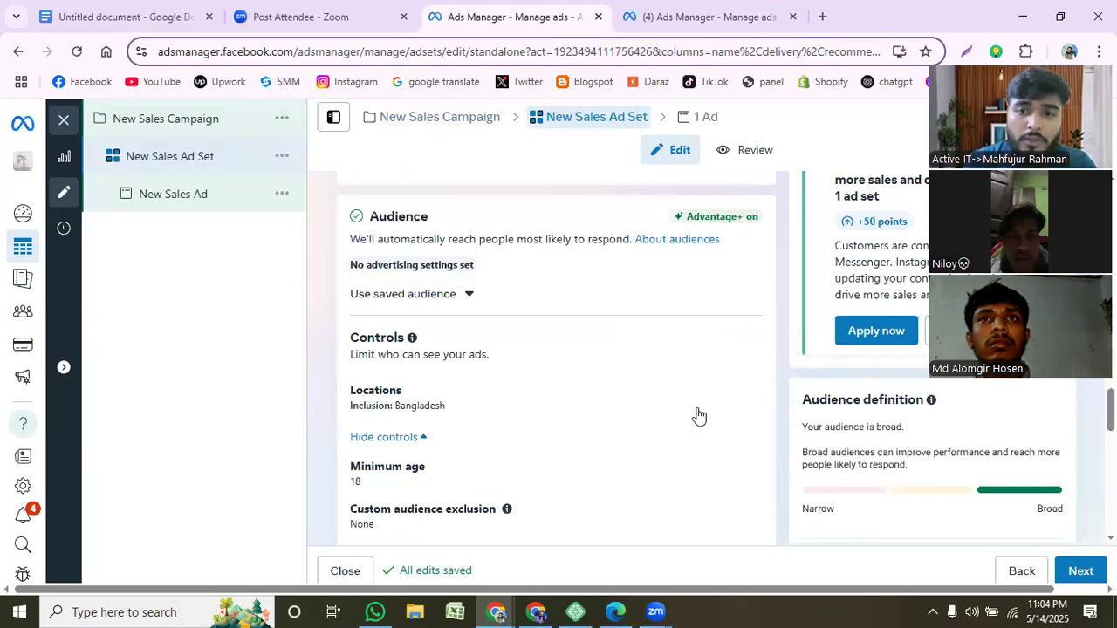
pyautogui.scroll(2, 698, 417)
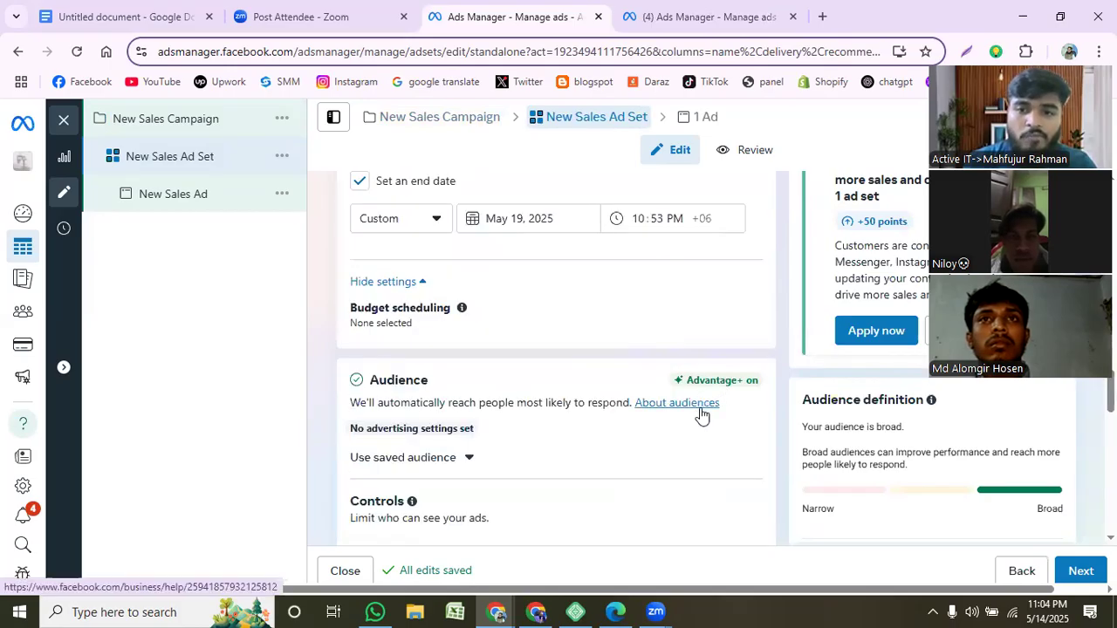
pyautogui.scroll(-3, 702, 417)
# - Switch the ad set to the audience setup that further limits ad reach, and review the resulting audience and schedule settings
pyautogui.scroll(-4, 705, 443)
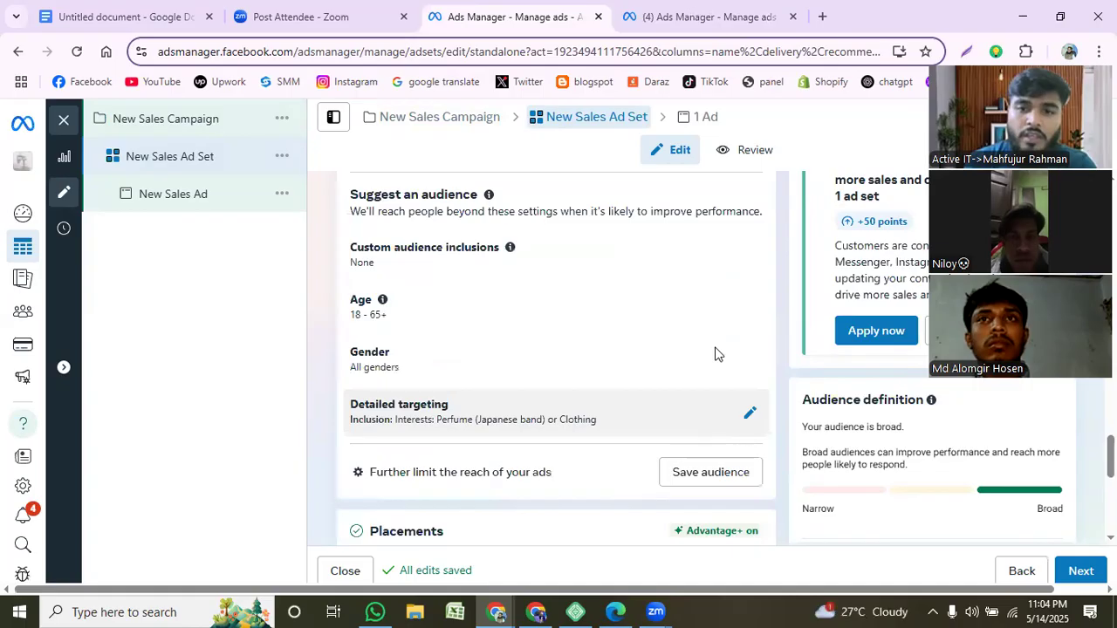
pyautogui.scroll(-2, 717, 345)
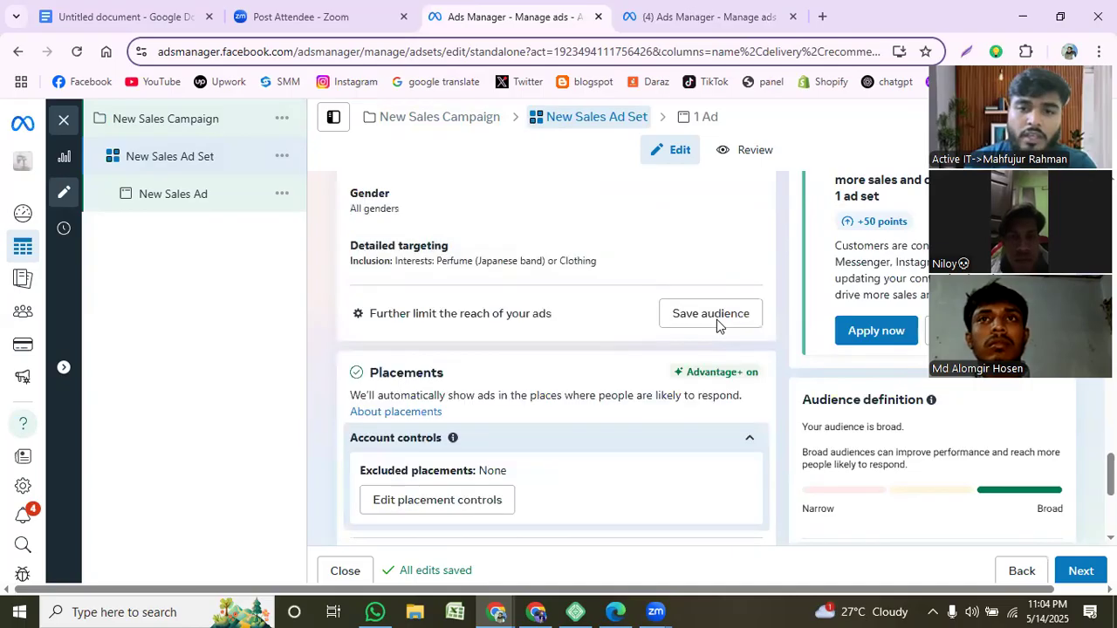
pyautogui.click(513, 316)
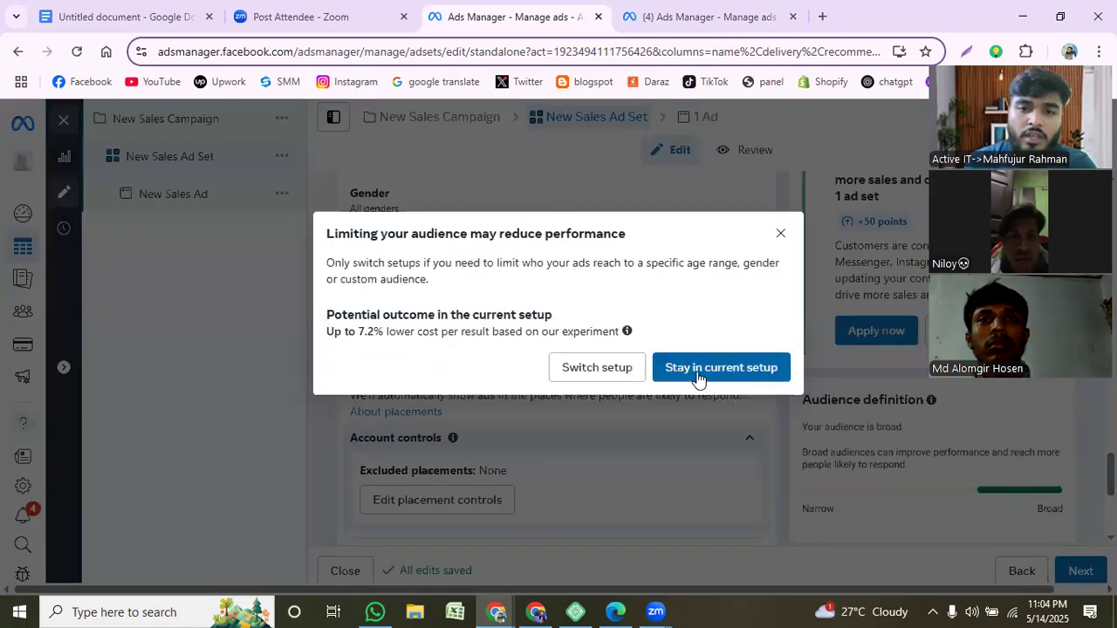
pyautogui.click(603, 367)
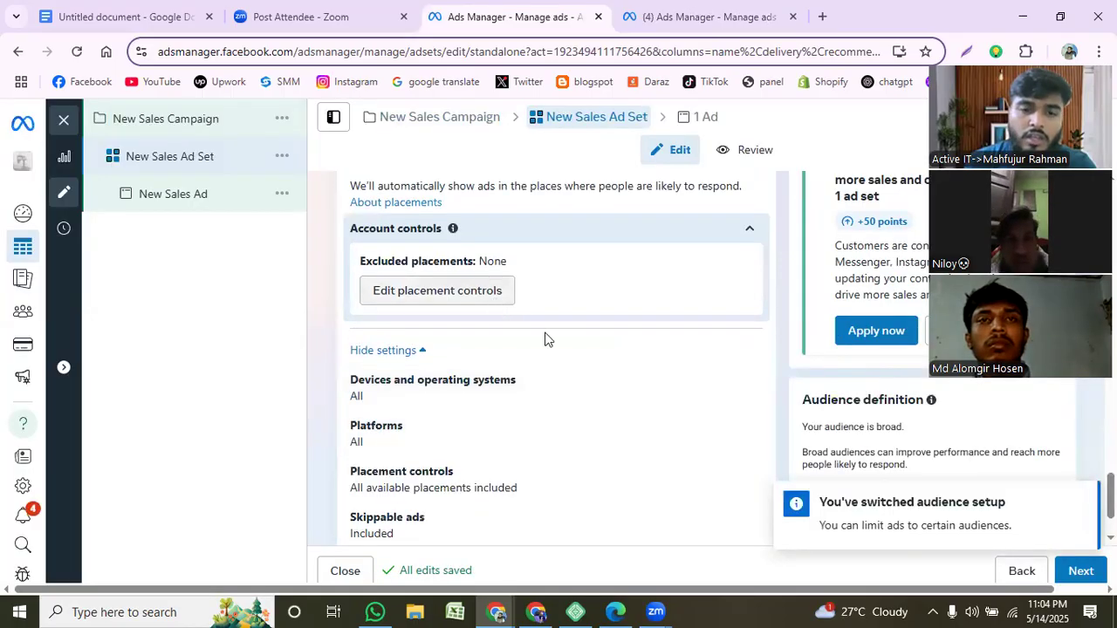
pyautogui.scroll(-1, 594, 362)
pyautogui.scroll(5, 611, 377)
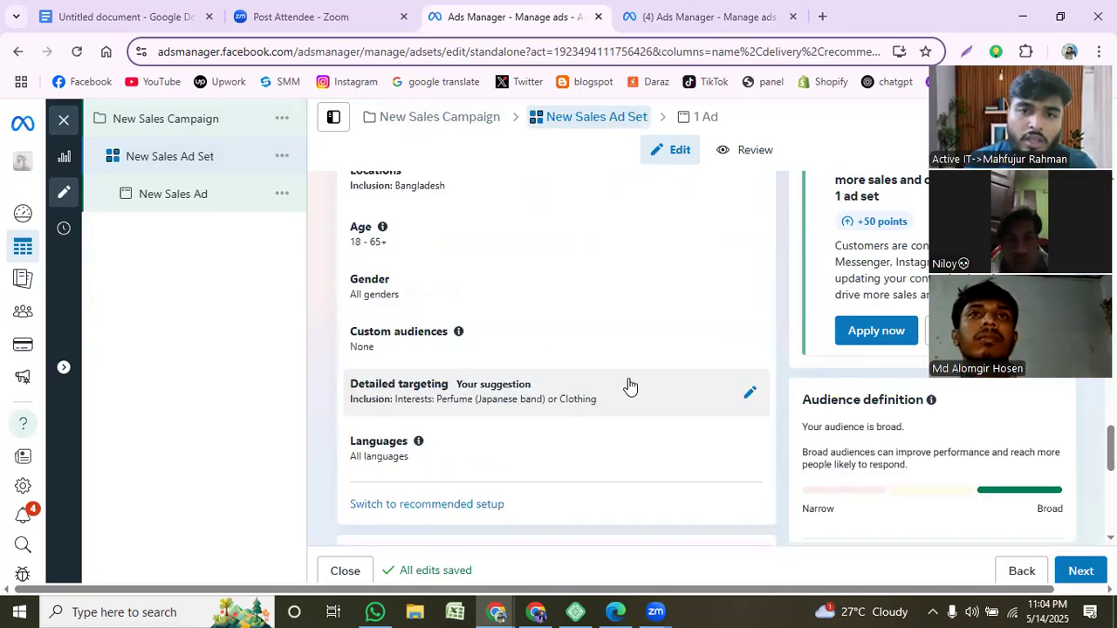
pyautogui.scroll(3, 630, 385)
pyautogui.scroll(3, 632, 386)
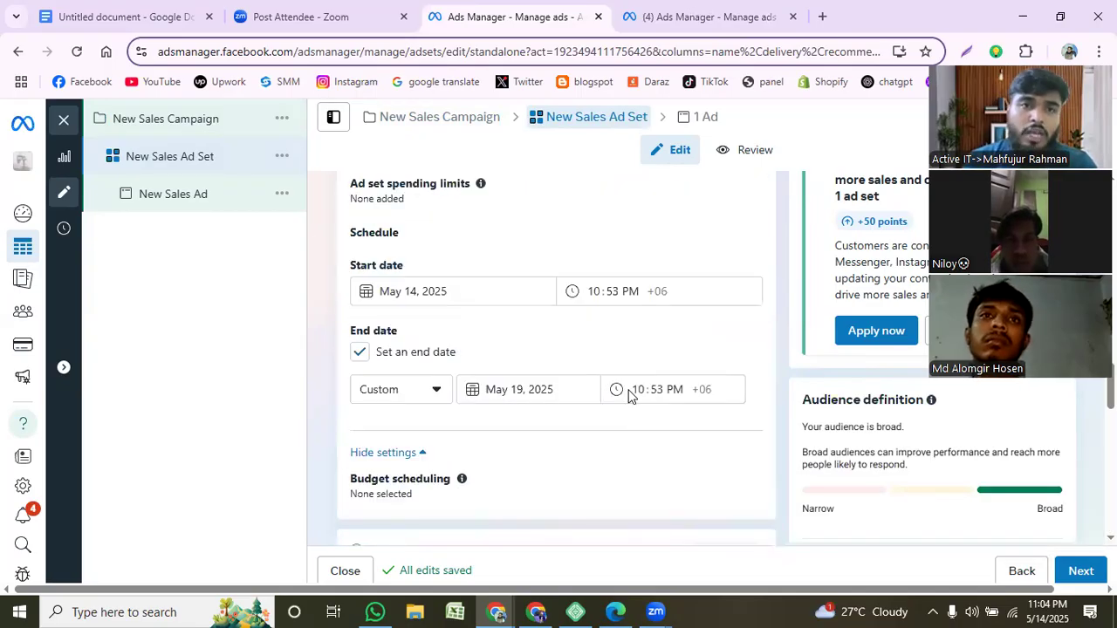
pyautogui.scroll(1, 630, 394)
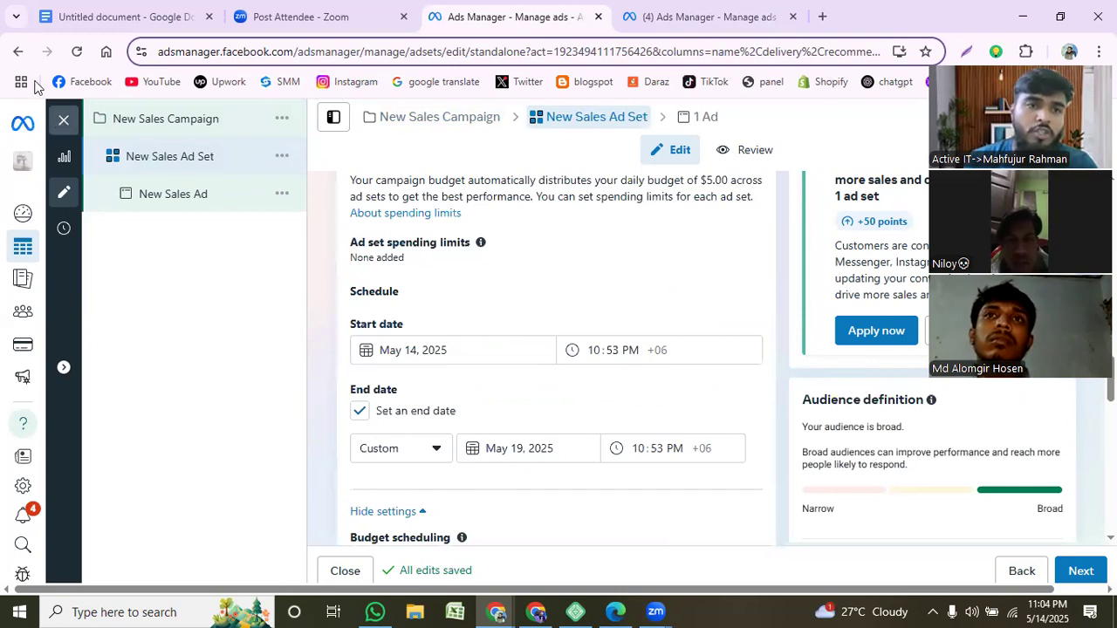
# - Go to the Account Overview and create a tailored web traffic campaign, leaving the current page despite unsaved changes
pyautogui.click(16, 53)
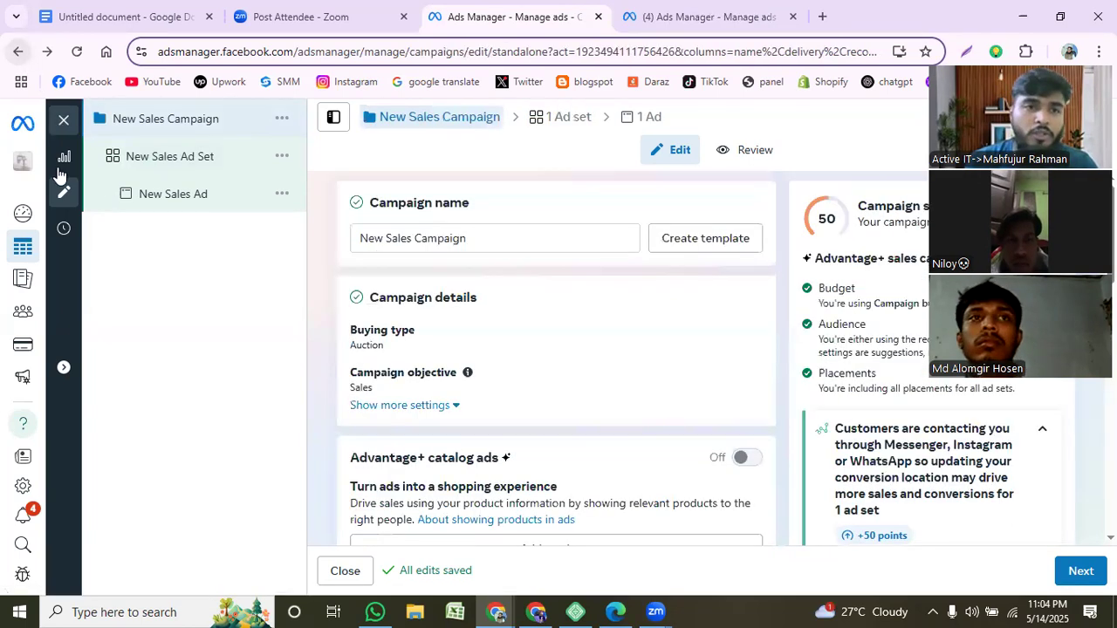
pyautogui.moveTo(100, 247)
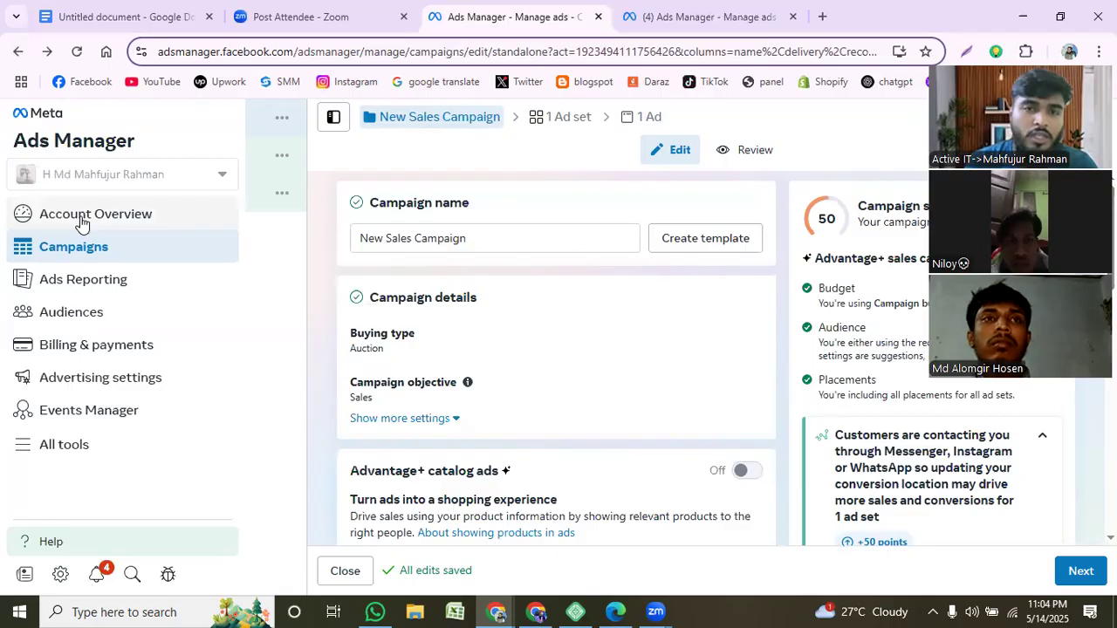
pyautogui.click(81, 219)
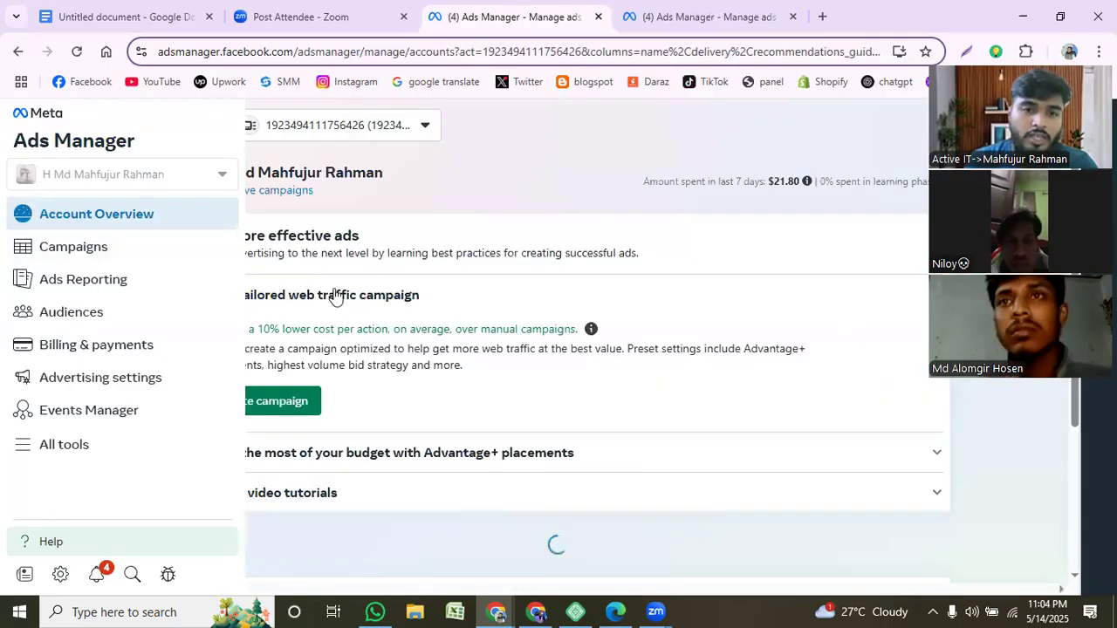
pyautogui.click(273, 401)
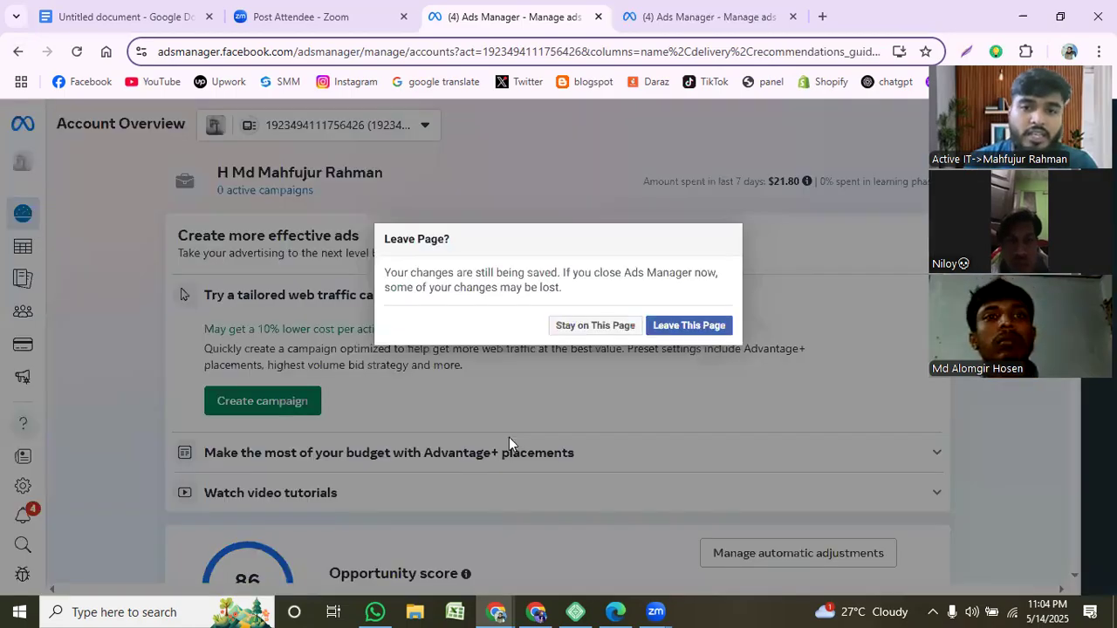
pyautogui.click(689, 325)
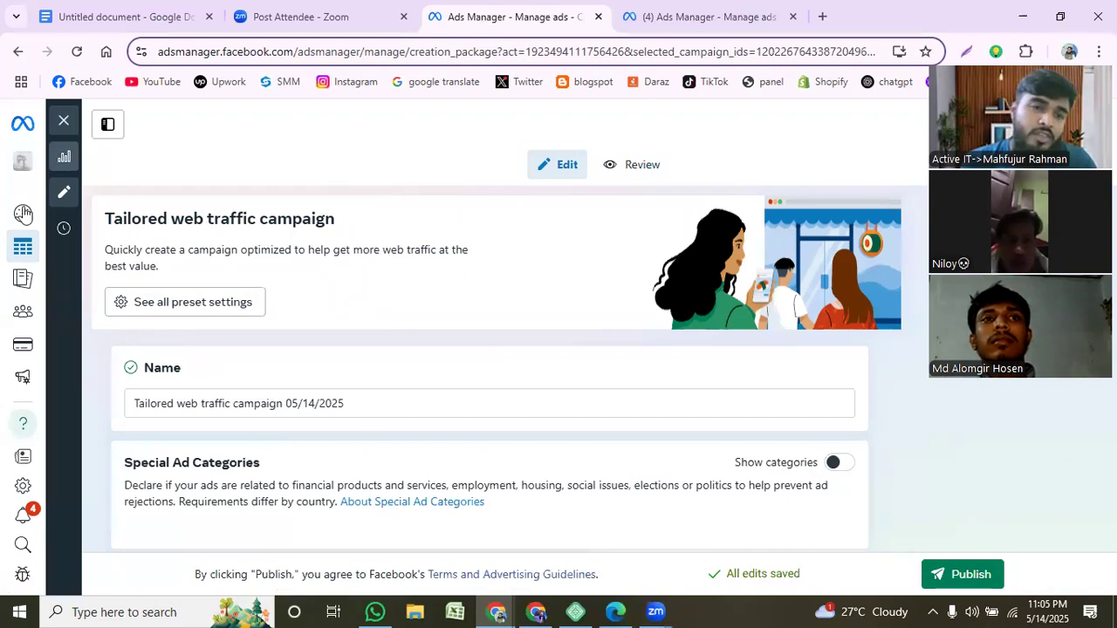
# - Return to the campaigns list, create a new auction campaign with the Awareness objective and review its campaign-level settings
pyautogui.click(23, 213)
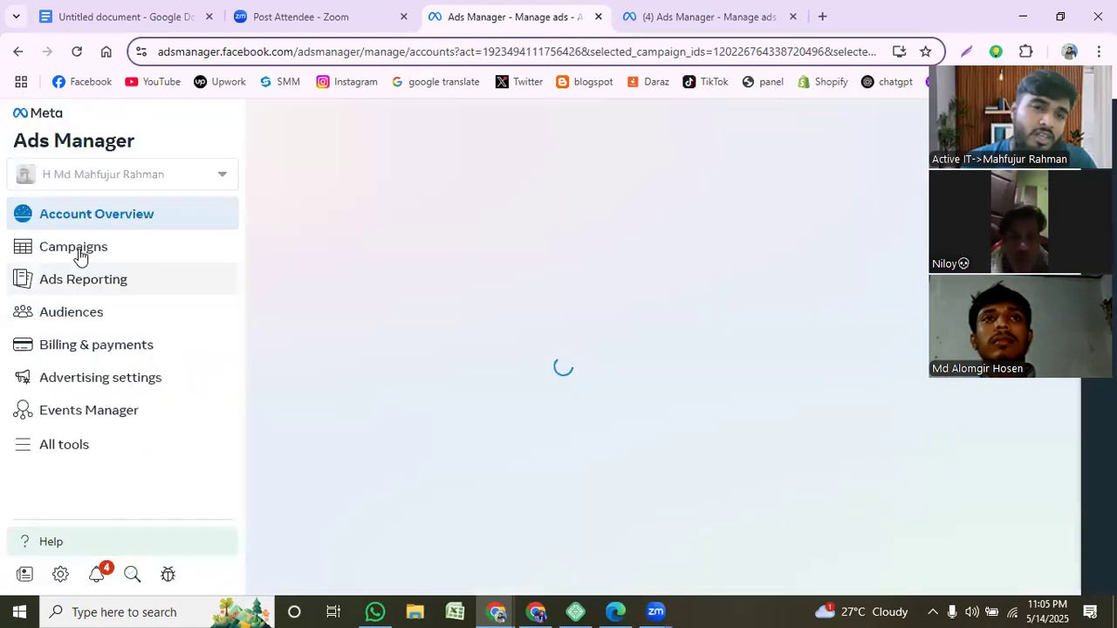
pyautogui.click(74, 248)
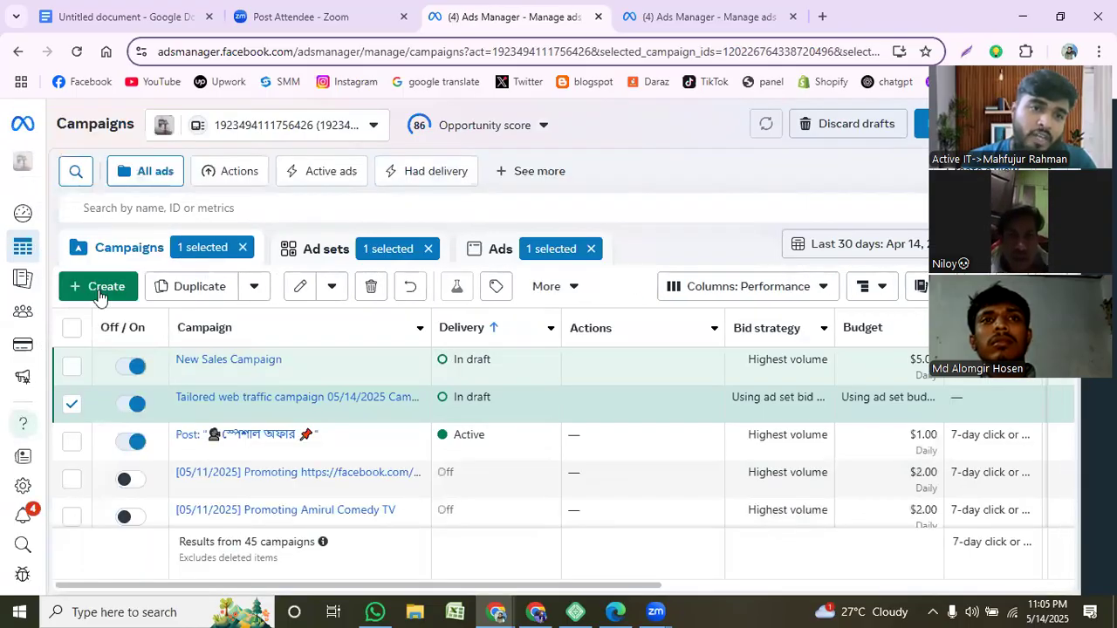
pyautogui.click(100, 295)
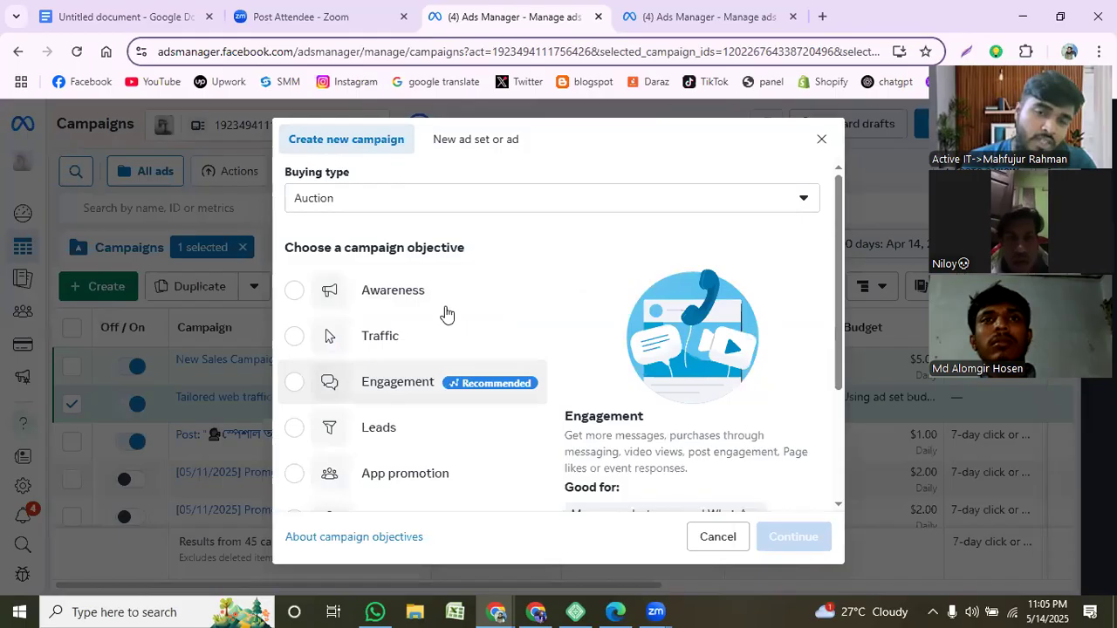
pyautogui.click(447, 312)
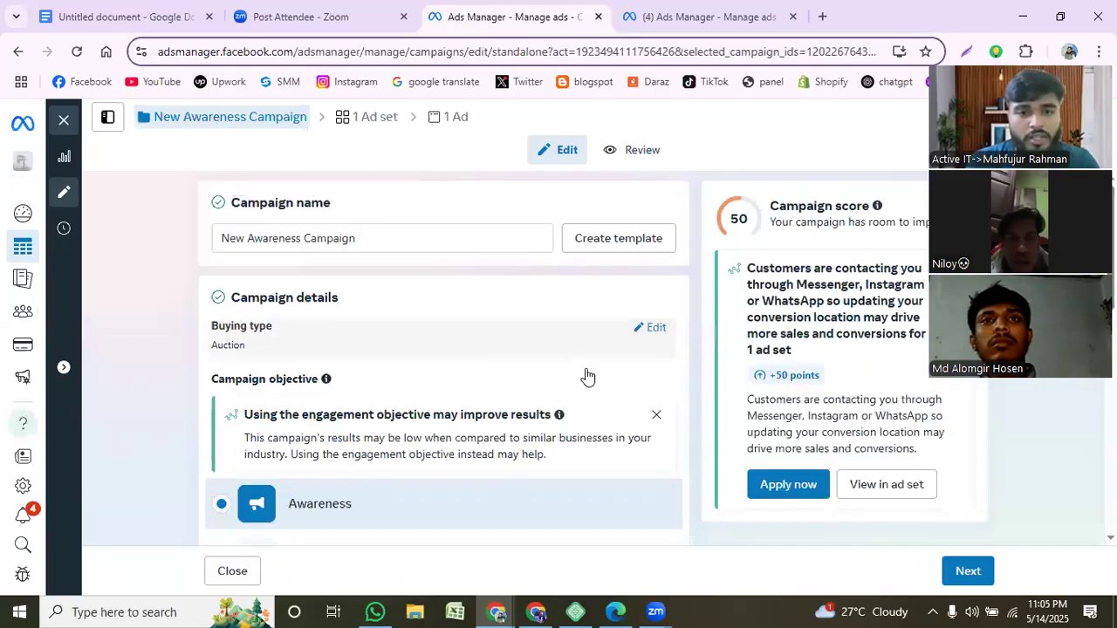
pyautogui.scroll(-4, 586, 376)
pyautogui.scroll(-4, 596, 409)
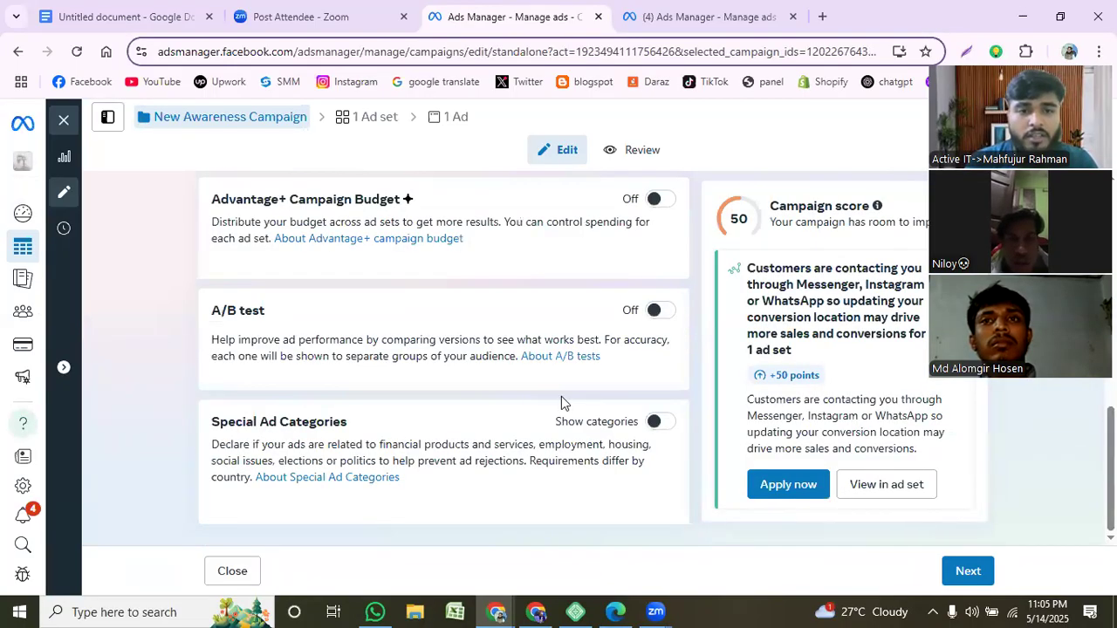
# - Proceed to the New Awareness Ad Set and review its performance goal, frequency control, budget, schedule, audience and placement settings
pyautogui.scroll(1, 562, 403)
pyautogui.scroll(4, 563, 405)
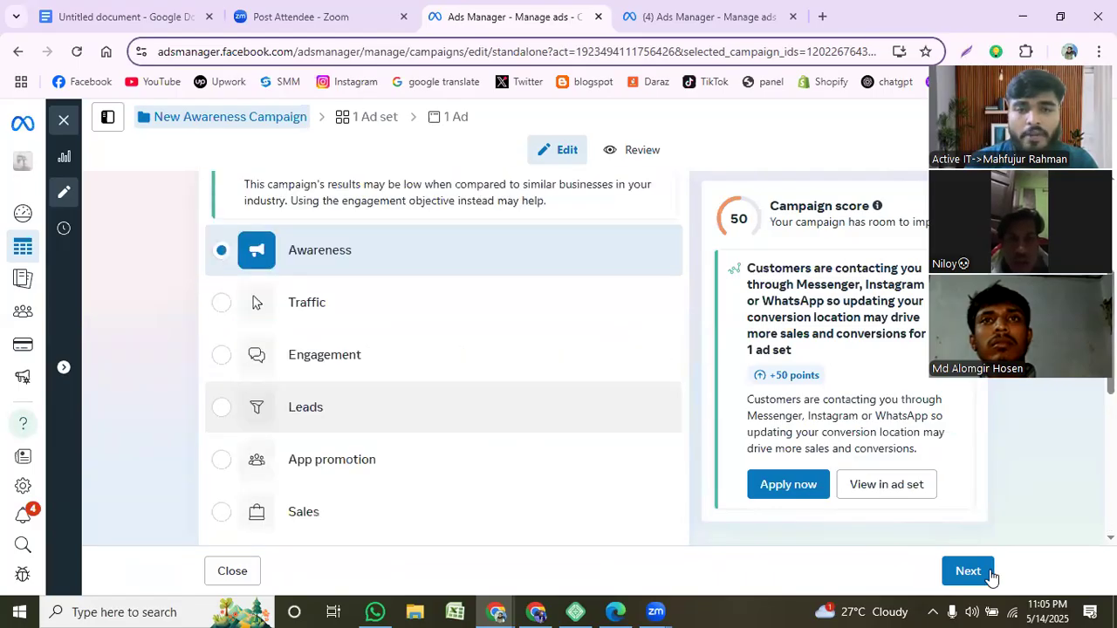
pyautogui.click(991, 576)
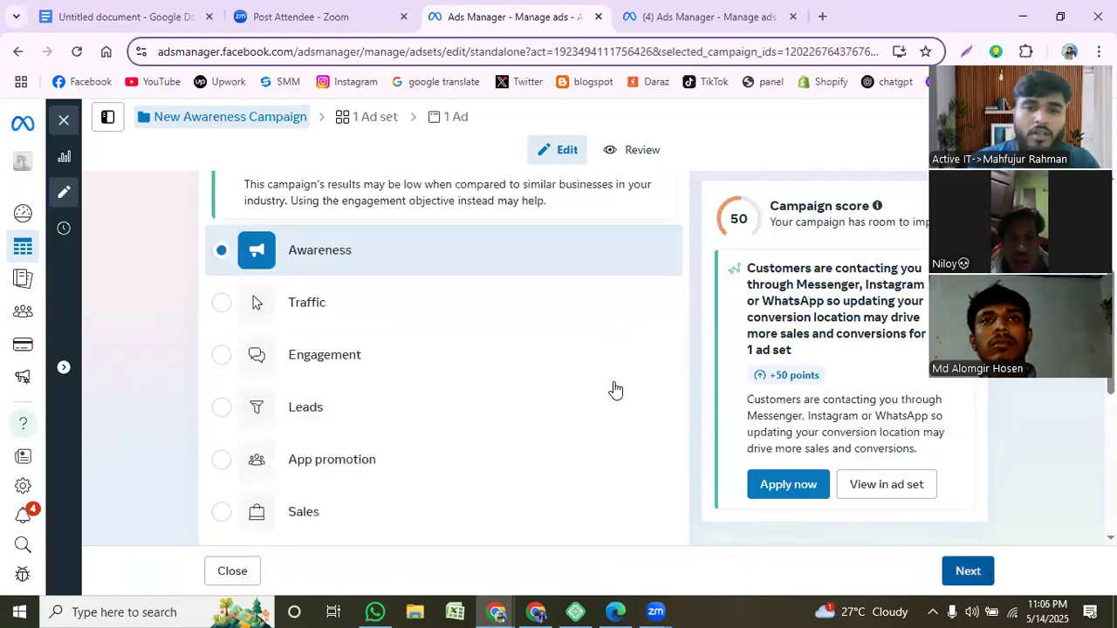
pyautogui.scroll(-1, 488, 341)
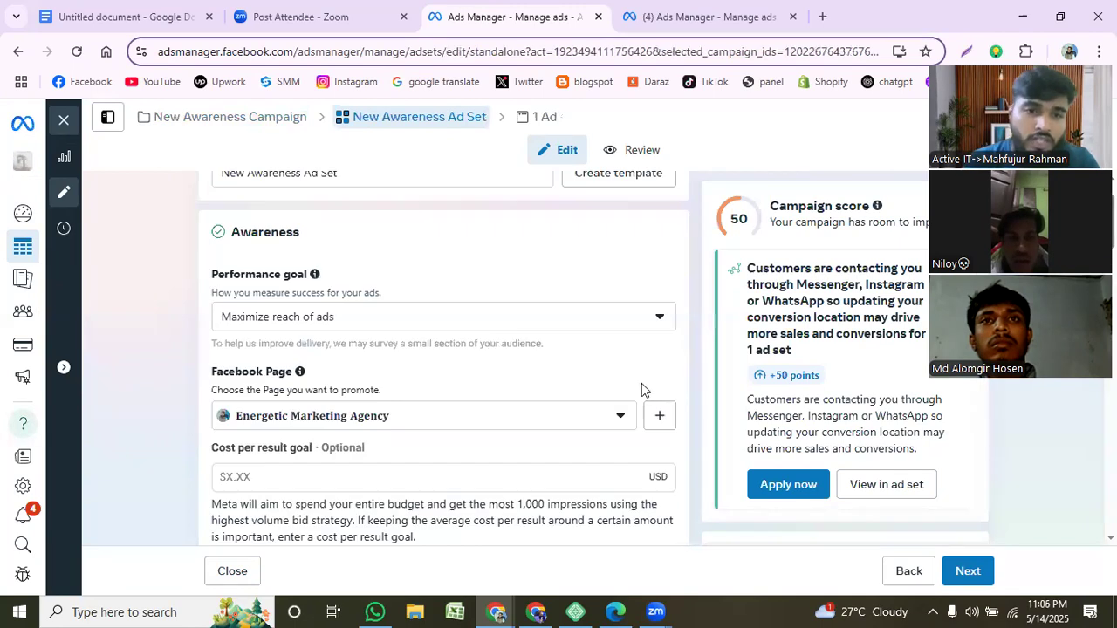
pyautogui.scroll(-1, 641, 384)
pyautogui.scroll(-3, 593, 412)
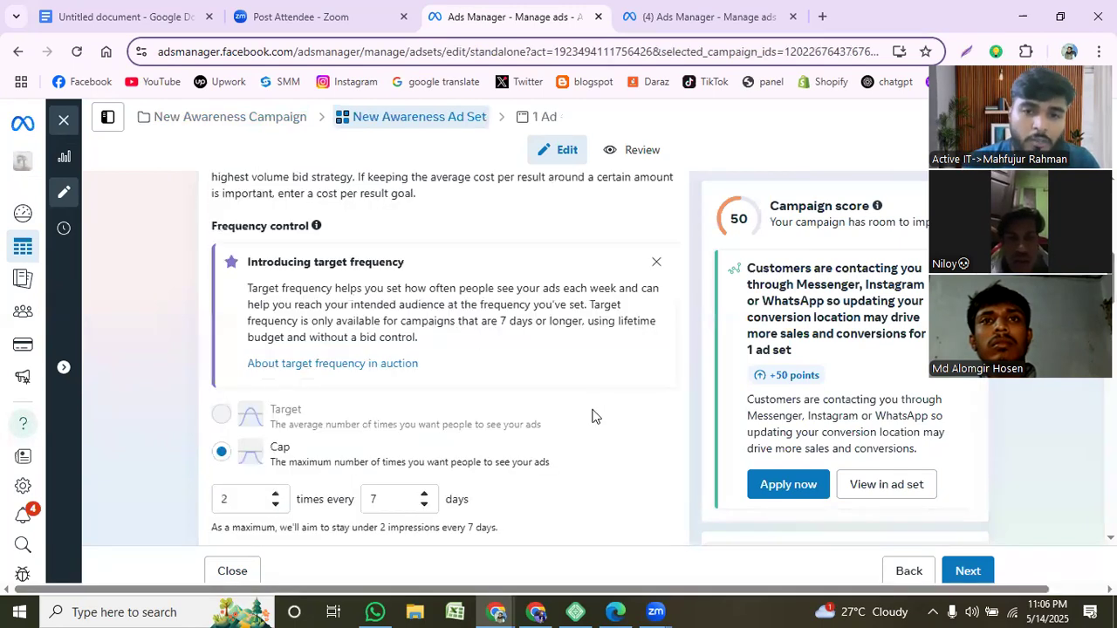
pyautogui.scroll(-3, 592, 414)
pyautogui.scroll(-3, 592, 414)
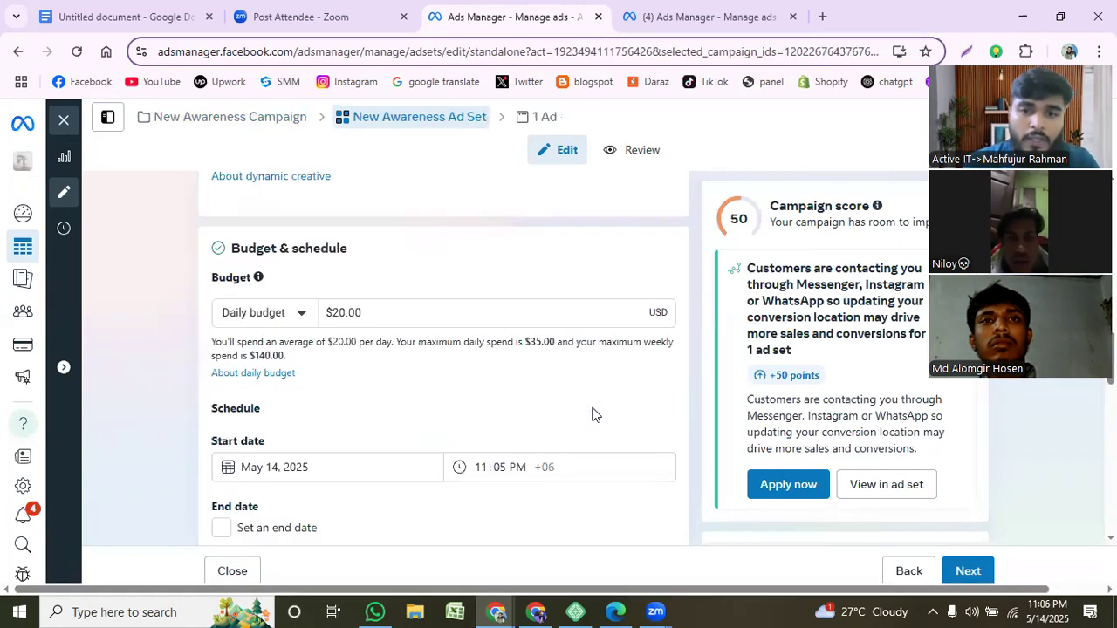
pyautogui.scroll(-3, 602, 402)
pyautogui.scroll(-3, 602, 387)
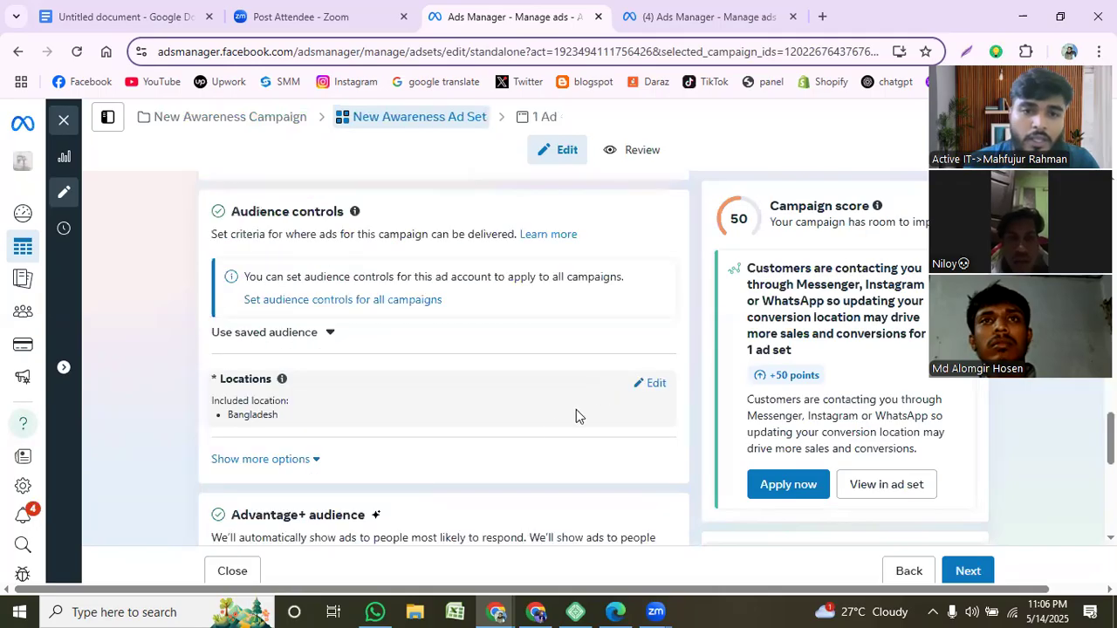
pyautogui.scroll(-3, 552, 431)
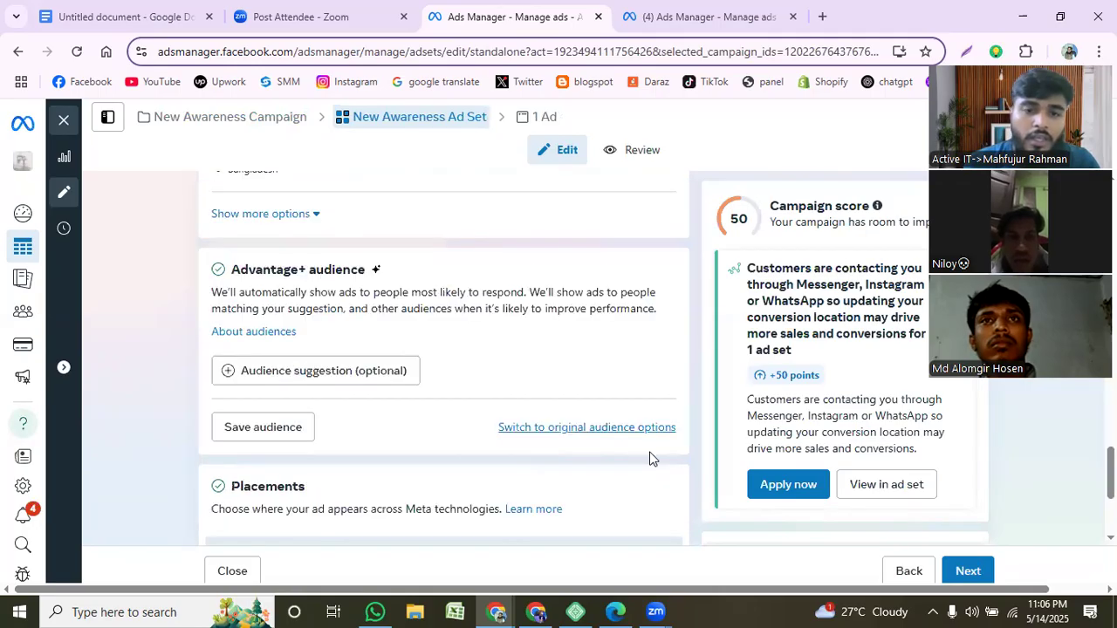
pyautogui.scroll(-1, 653, 457)
pyautogui.scroll(-2, 614, 458)
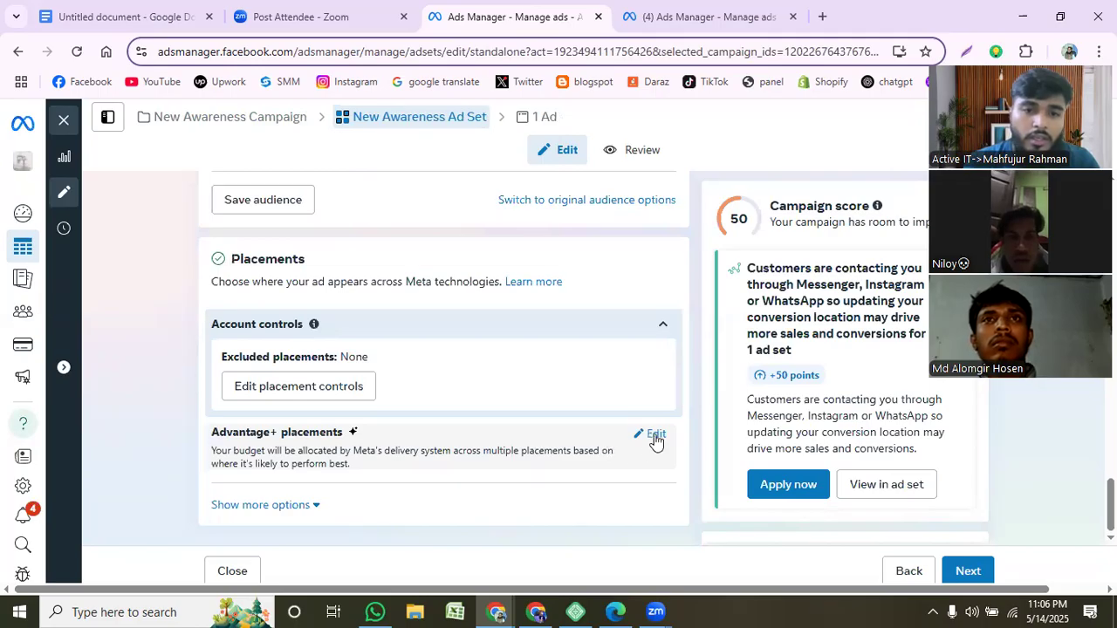
# - Switch the ad set to manual placements and review the available platforms and individual placements
pyautogui.click(654, 436)
pyautogui.scroll(-1, 562, 437)
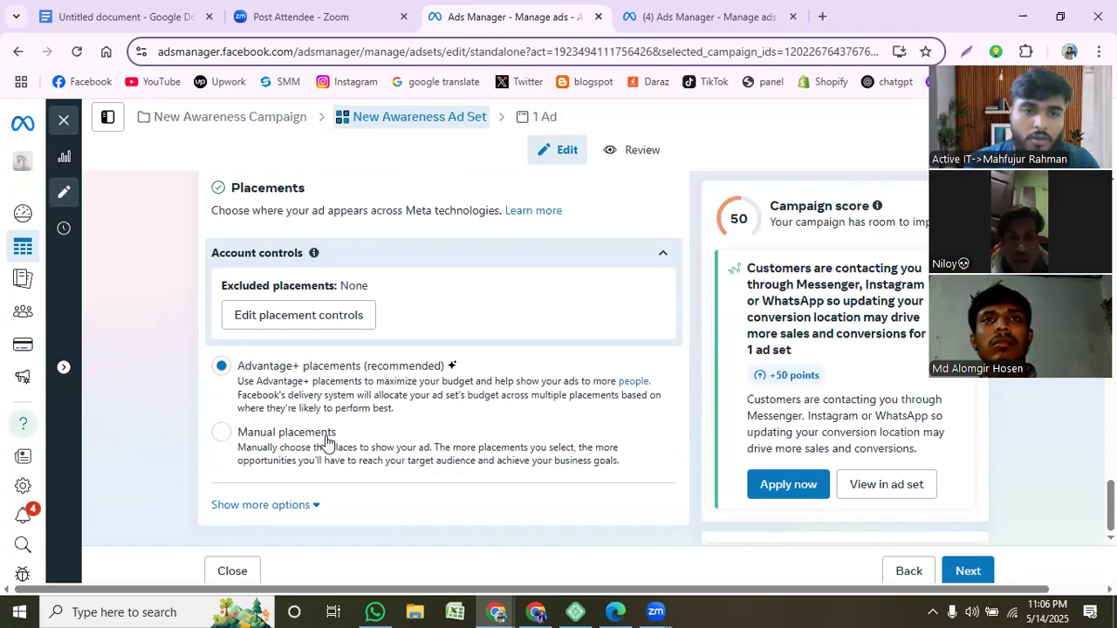
pyautogui.click(329, 442)
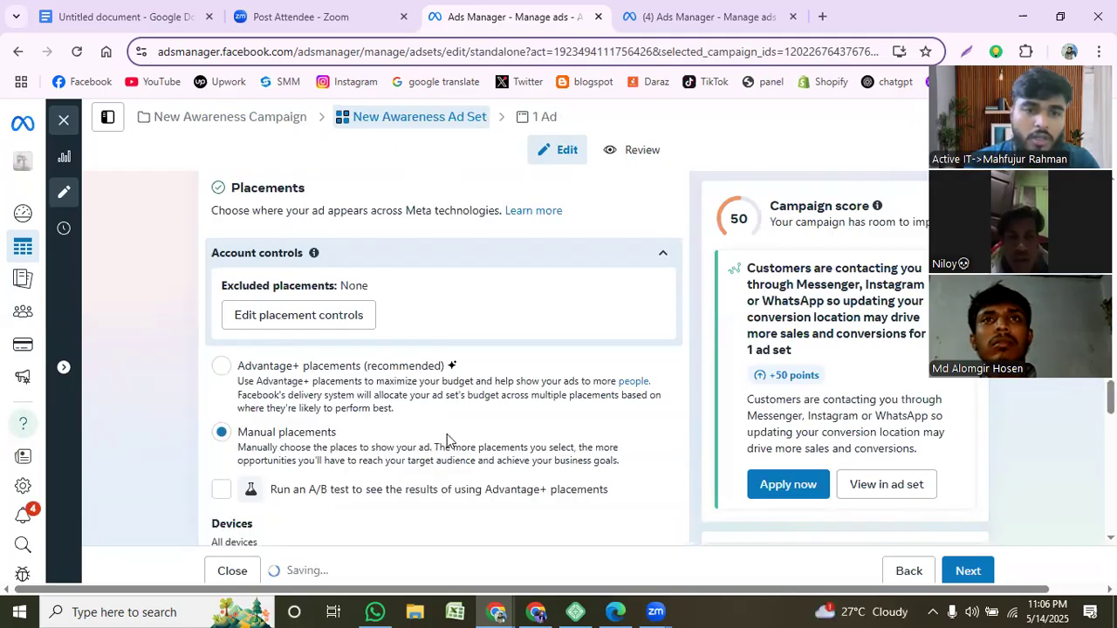
pyautogui.scroll(-3, 447, 436)
pyautogui.scroll(-1, 447, 441)
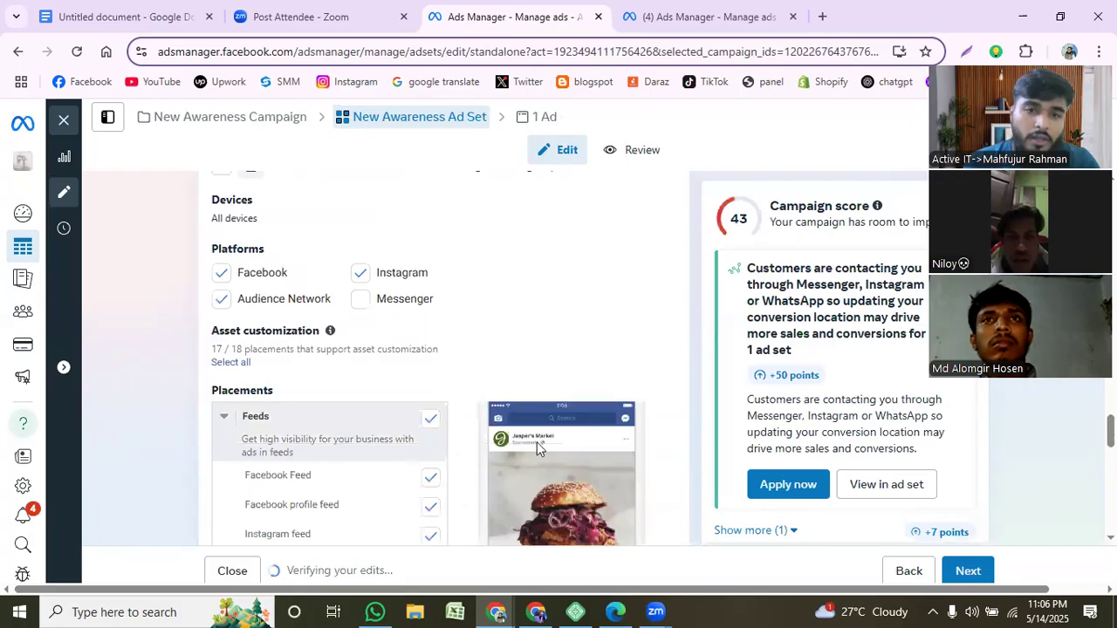
pyautogui.scroll(-3, 540, 449)
pyautogui.scroll(-3, 754, 461)
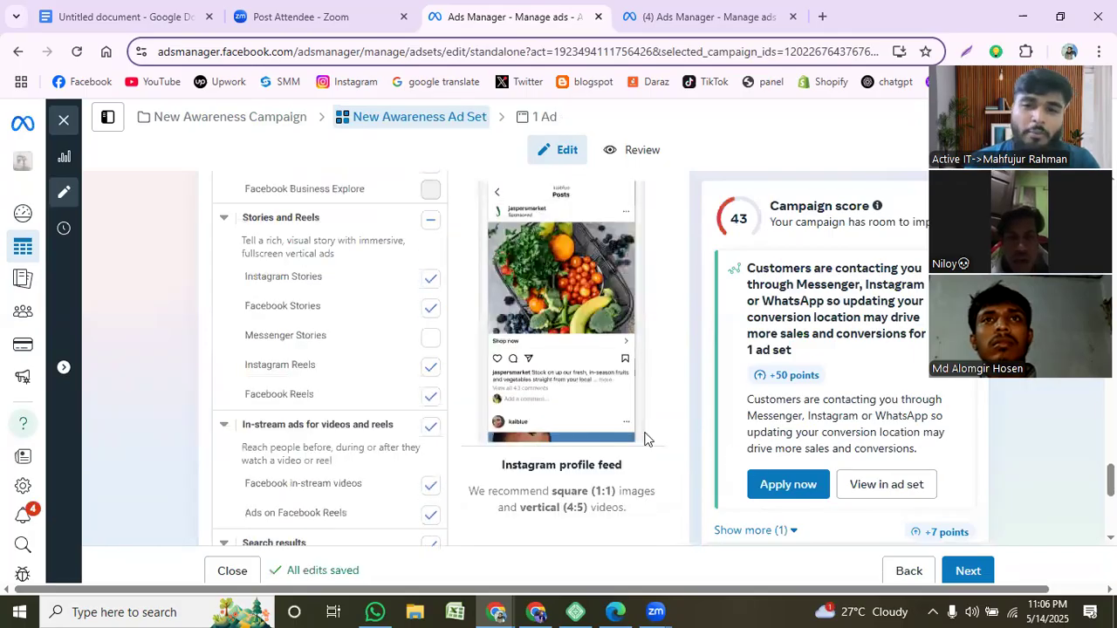
pyautogui.scroll(-3, 576, 427)
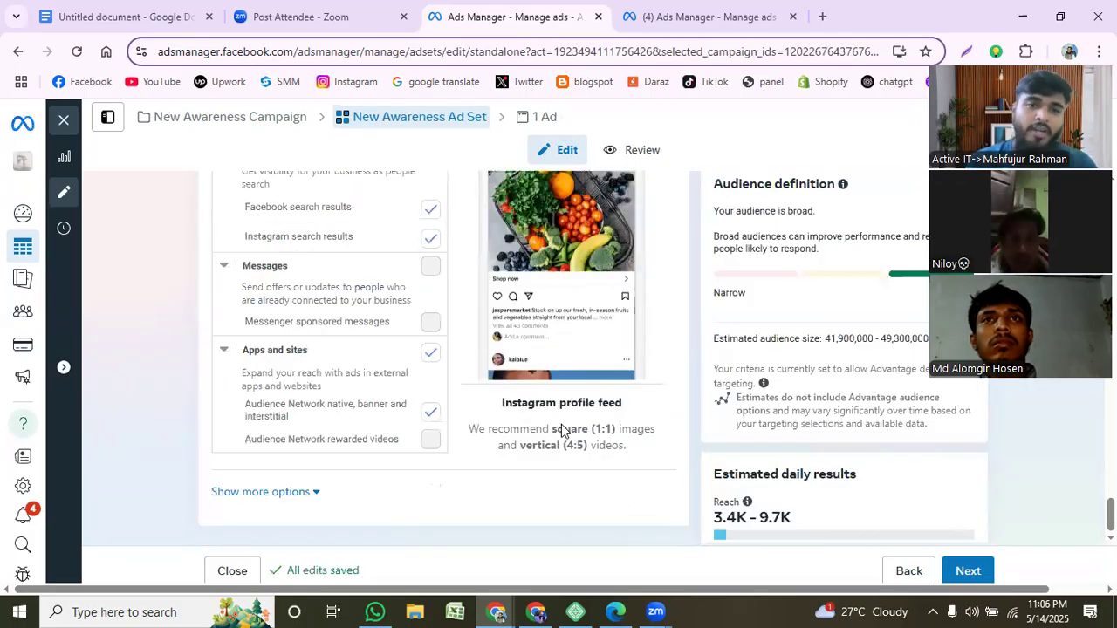
pyautogui.scroll(3, 561, 427)
pyautogui.scroll(3, 571, 416)
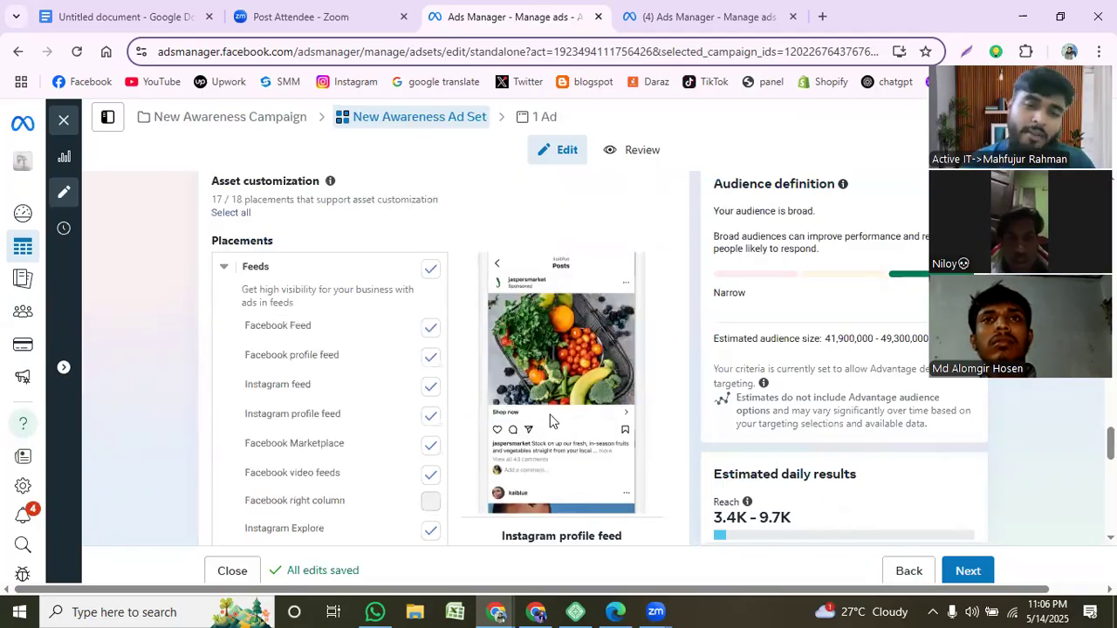
pyautogui.scroll(3, 570, 401)
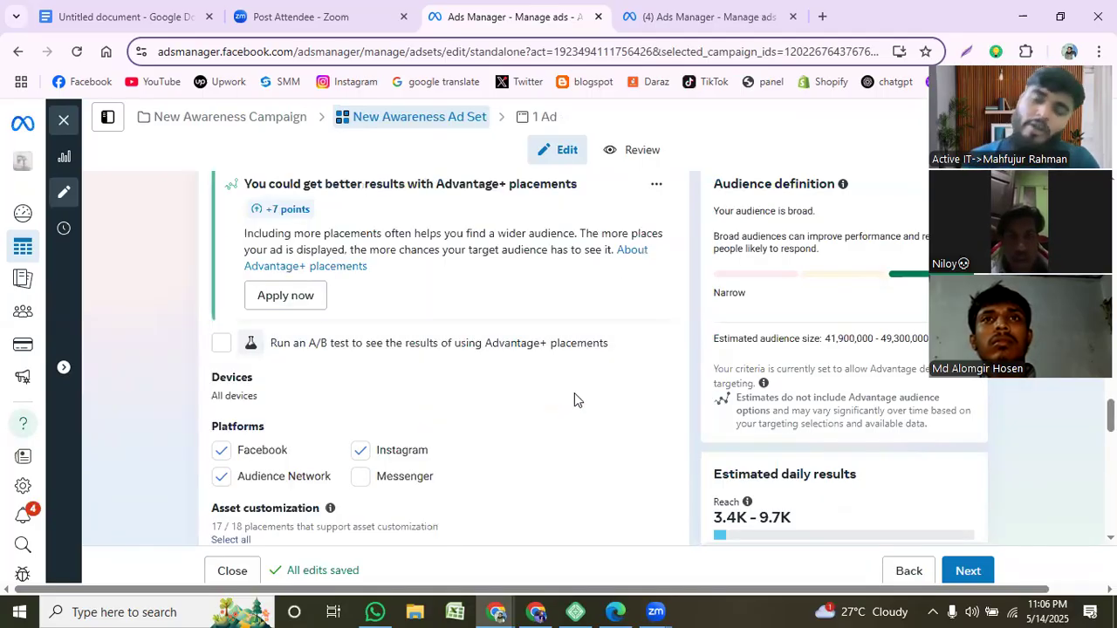
pyautogui.scroll(2, 576, 397)
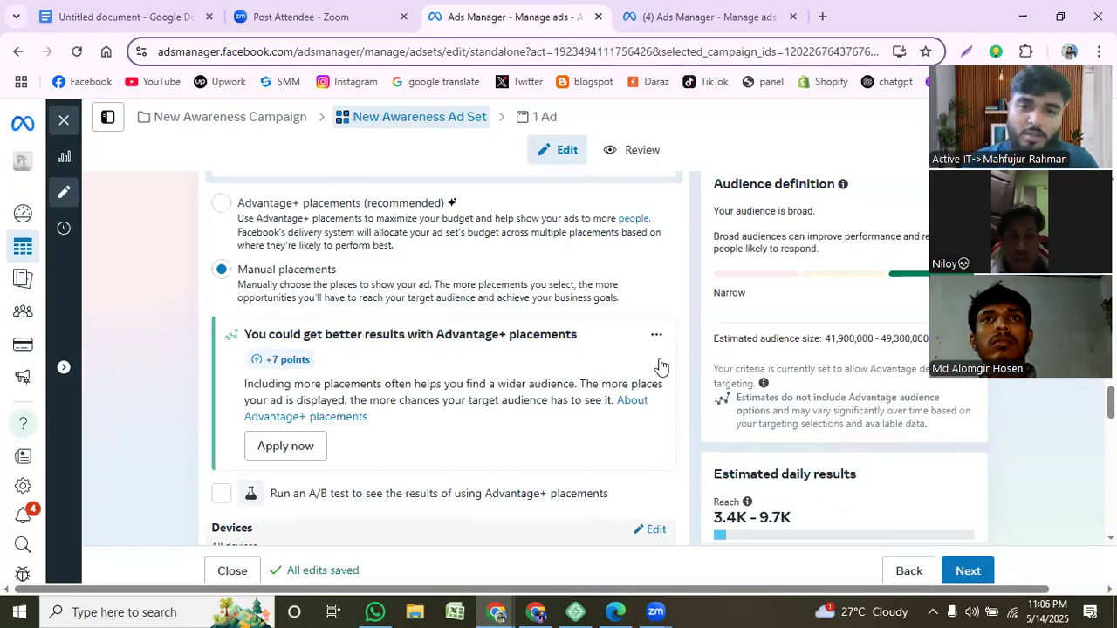
pyautogui.click(657, 347)
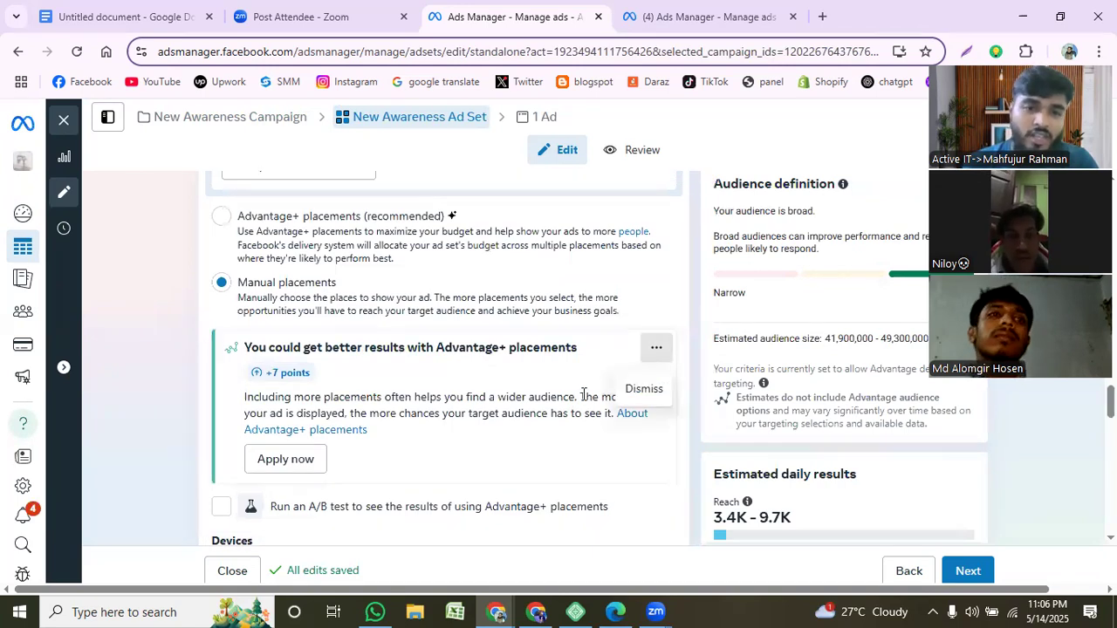
pyautogui.scroll(-1, 583, 394)
pyautogui.scroll(3, 584, 397)
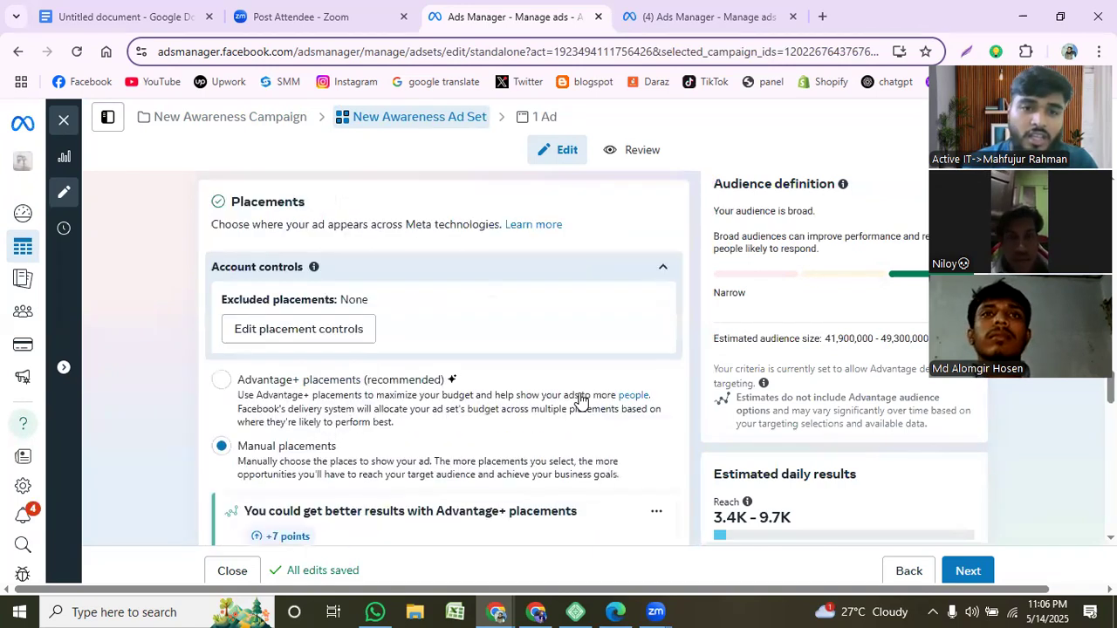
pyautogui.click(337, 338)
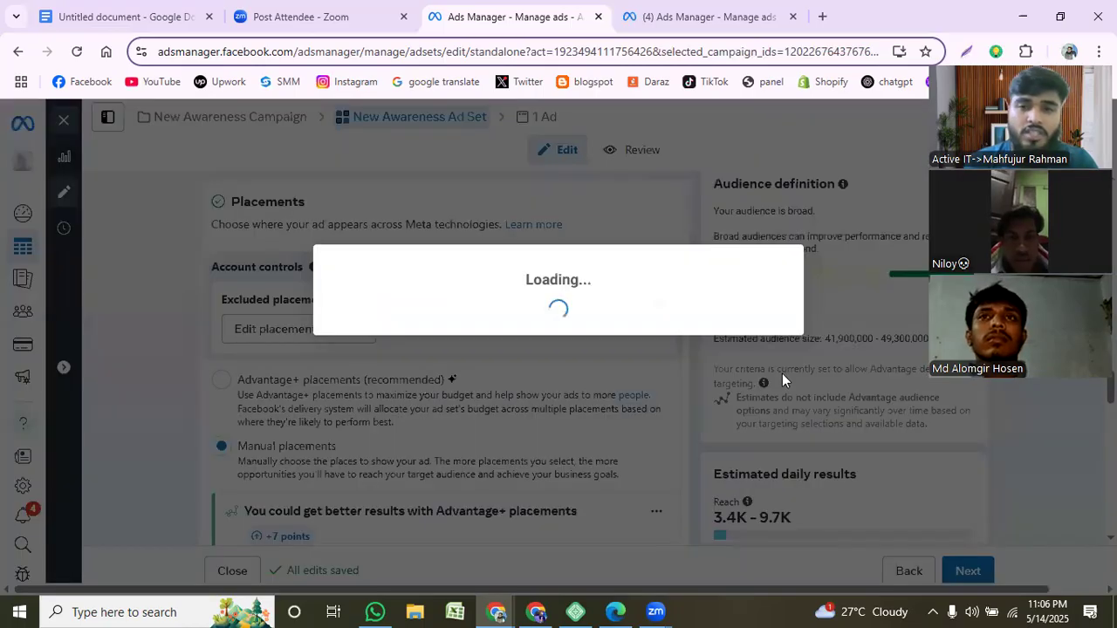
pyautogui.press('Escape')
# - Switch the ad set from Advantage+ audience to the original audience and bring up its custom audience options
pyautogui.scroll(3, 537, 349)
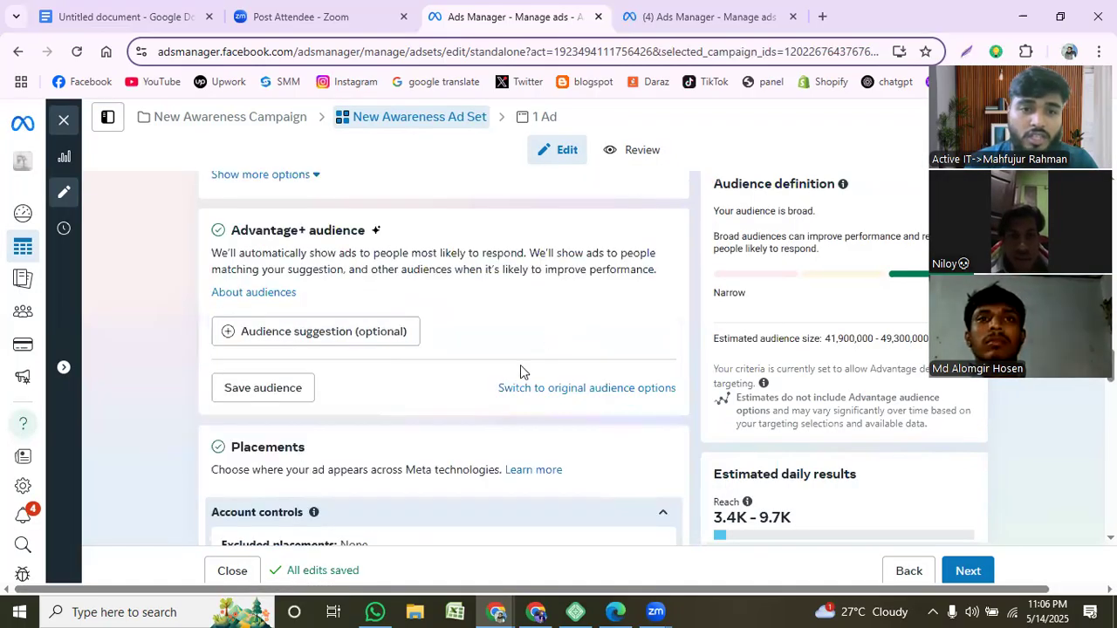
pyautogui.click(559, 391)
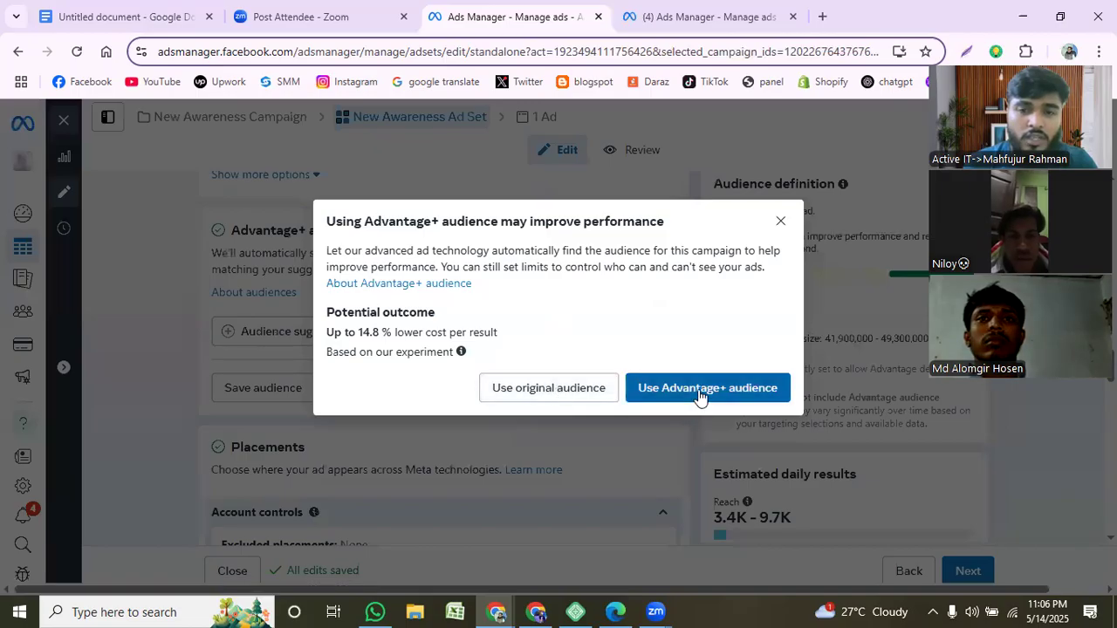
pyautogui.click(700, 389)
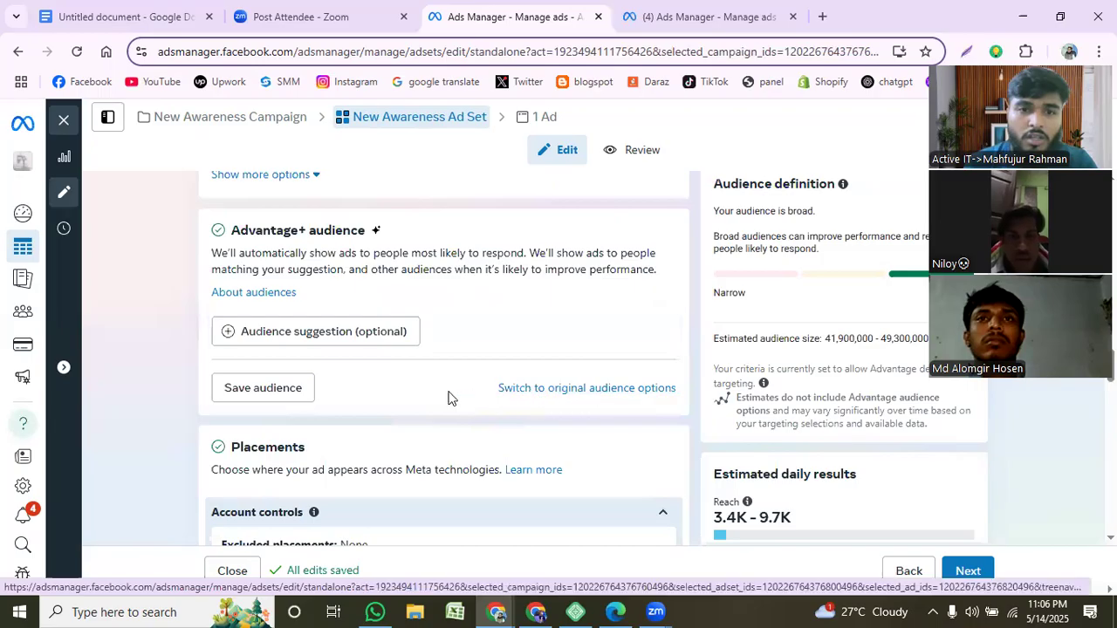
pyautogui.click(566, 394)
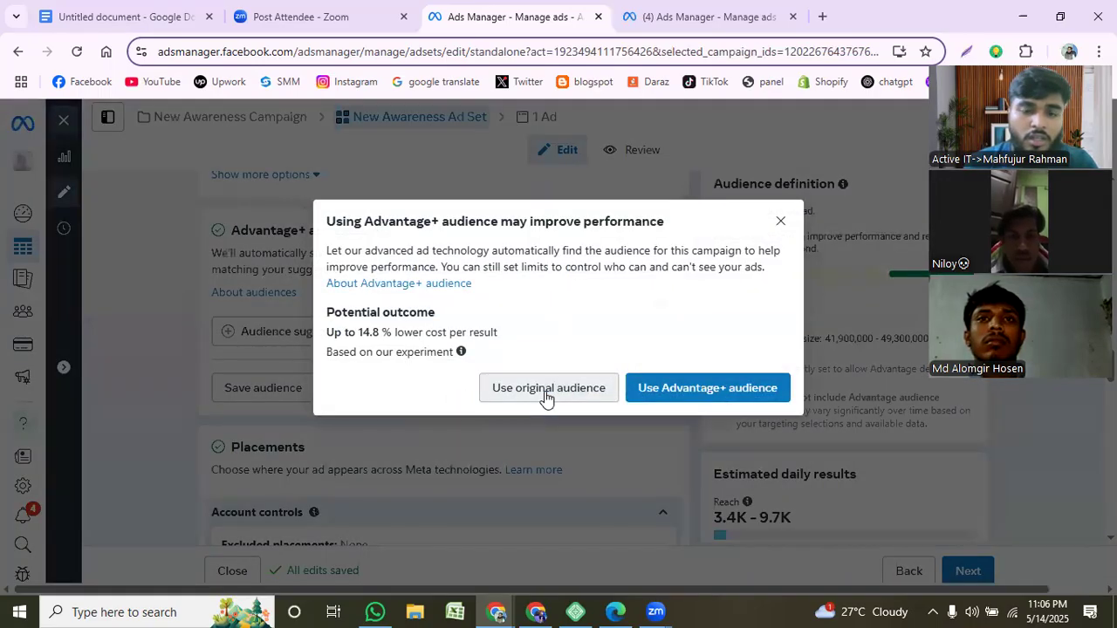
pyautogui.click(545, 391)
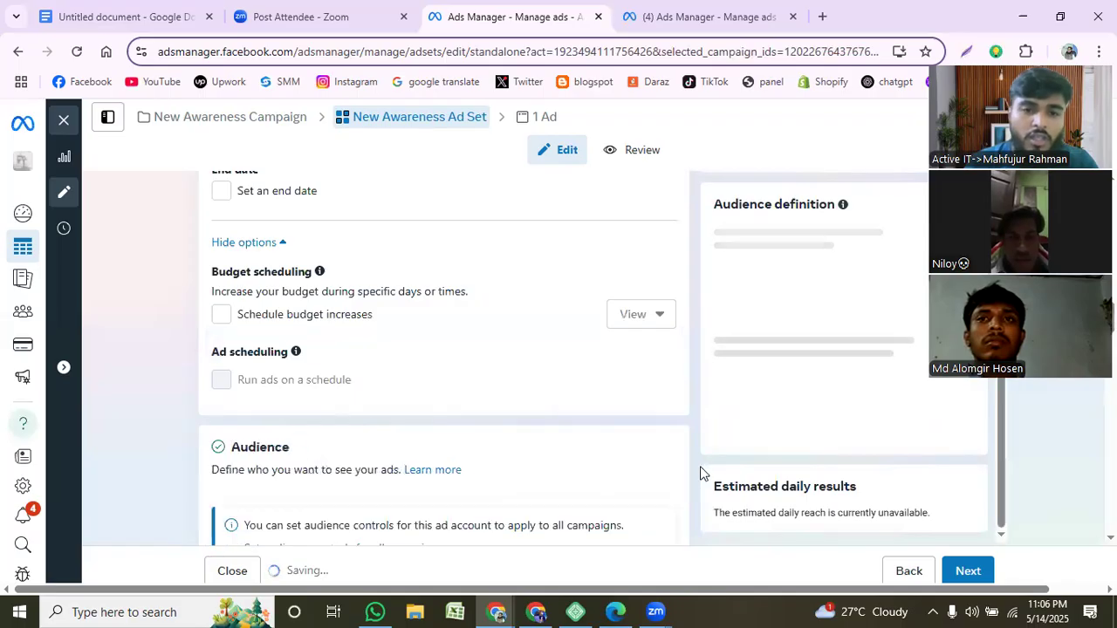
pyautogui.scroll(-3, 681, 463)
pyautogui.scroll(-2, 524, 456)
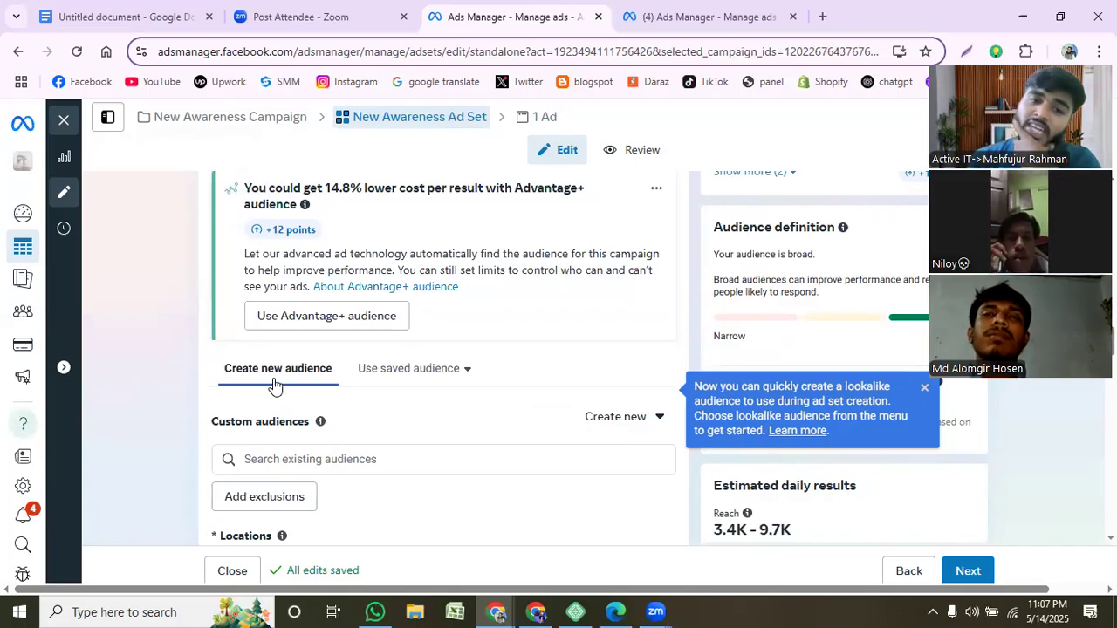
# - Start a new custom audience for the ad set with Facebook page as its source
pyautogui.click(654, 428)
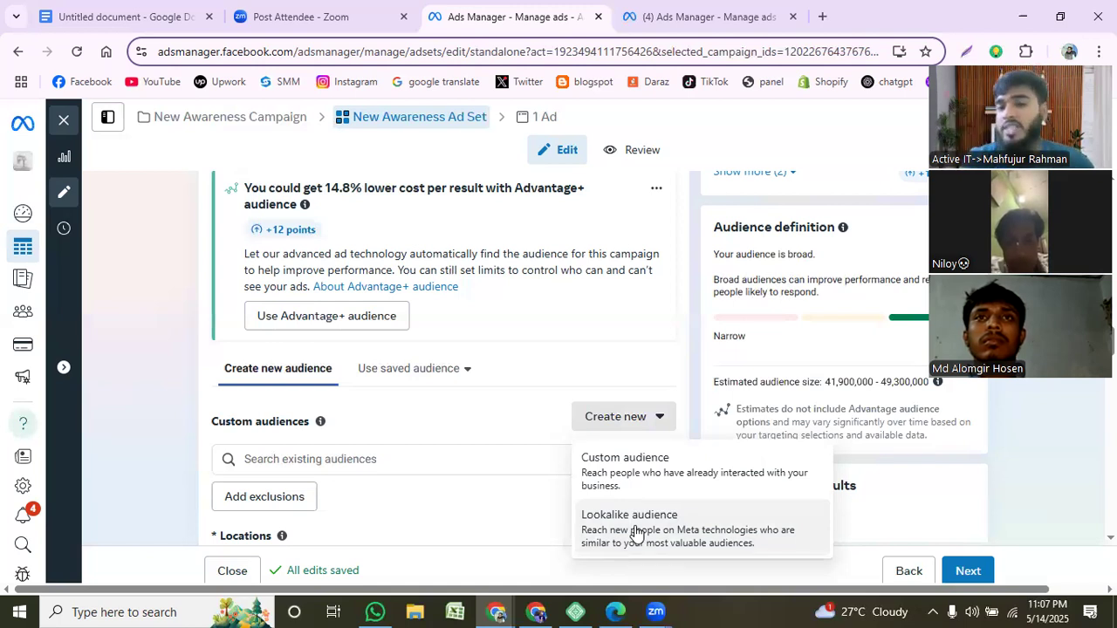
pyautogui.click(635, 469)
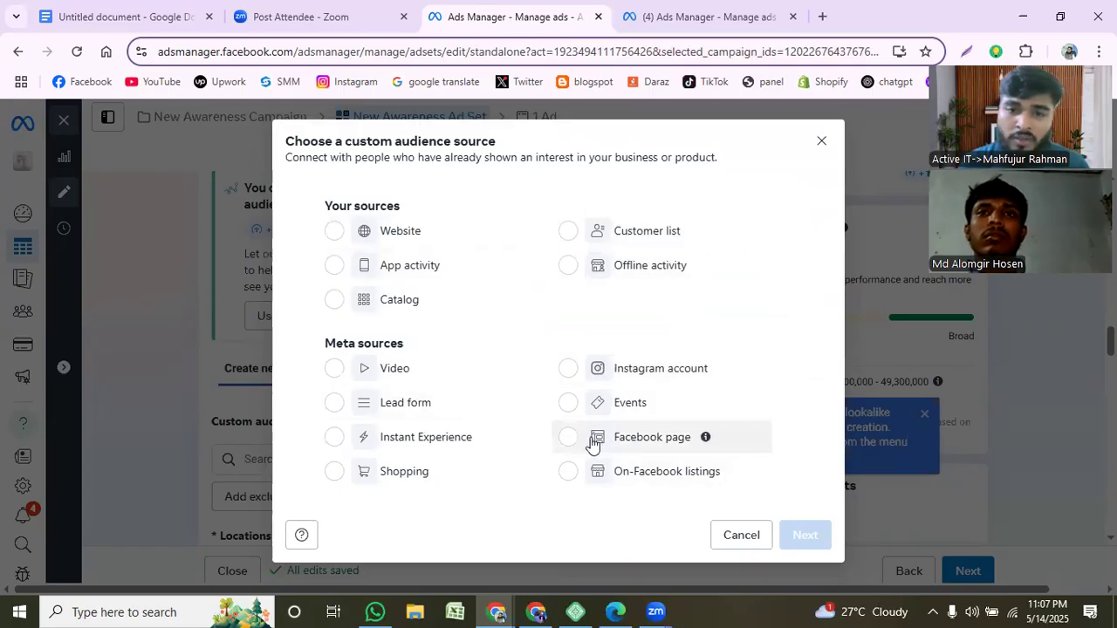
pyautogui.click(590, 444)
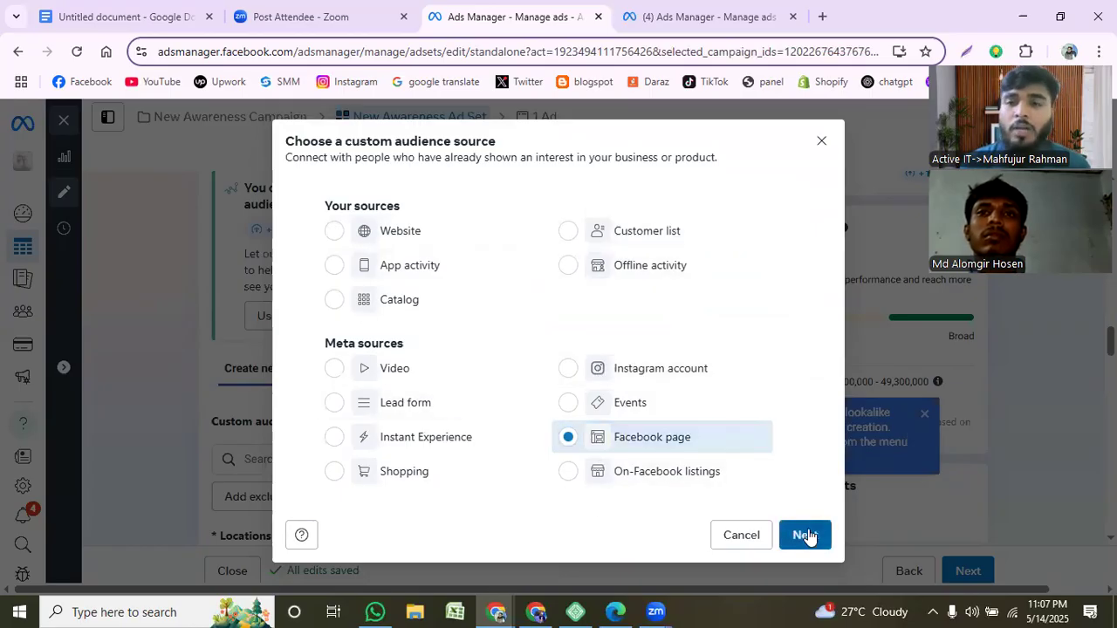
pyautogui.click(805, 535)
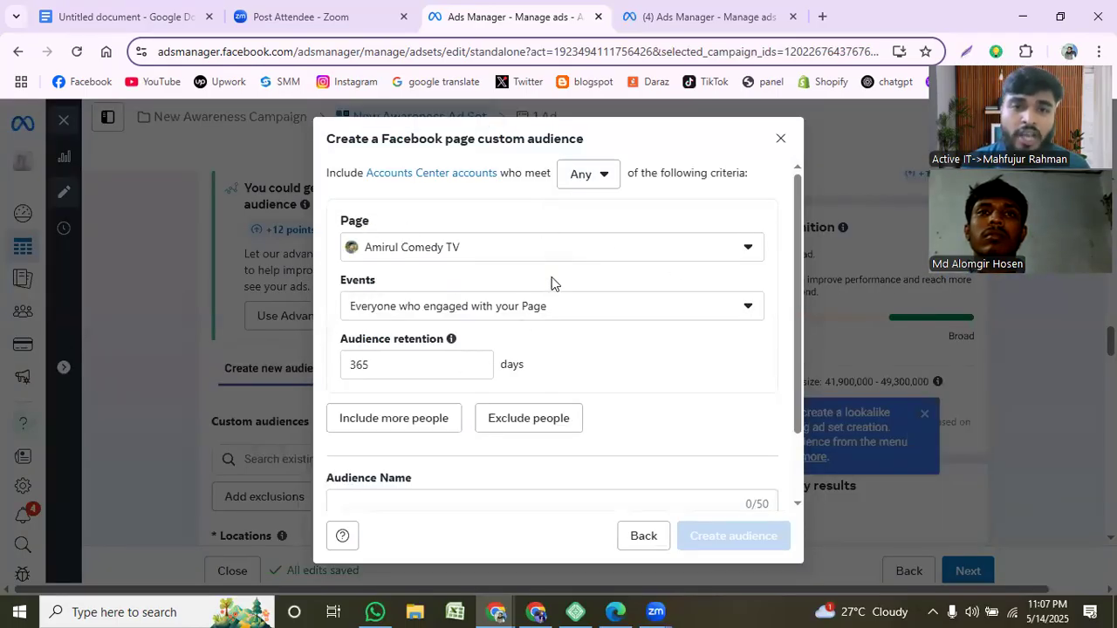
# - Review the Page choices for the custom audience, name the audience "sdfghjk" and create it
pyautogui.click(573, 257)
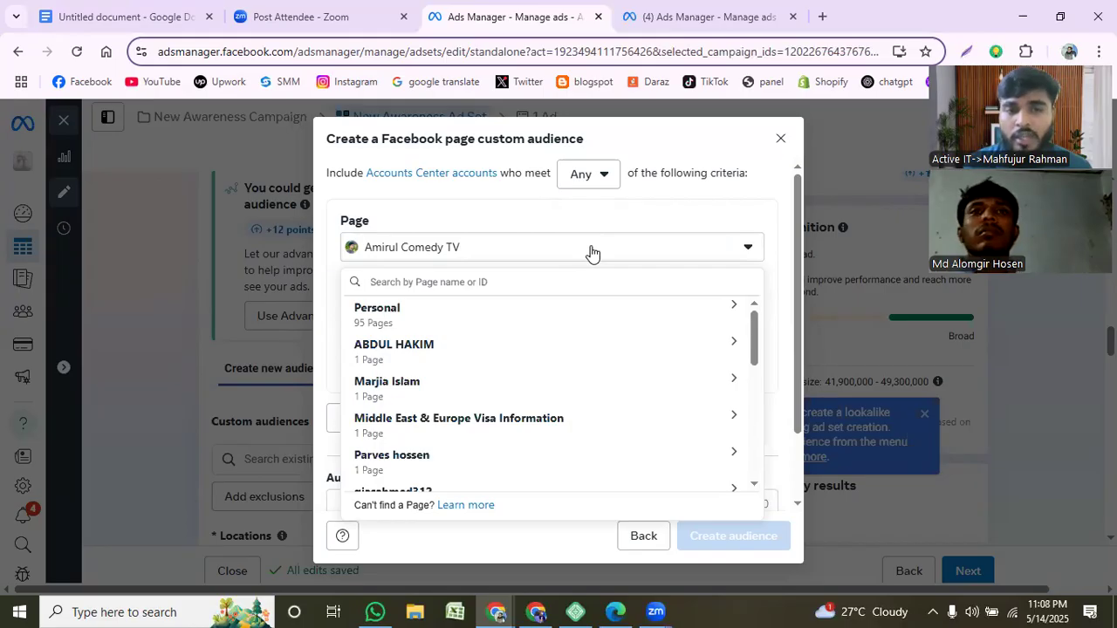
pyautogui.click(591, 252)
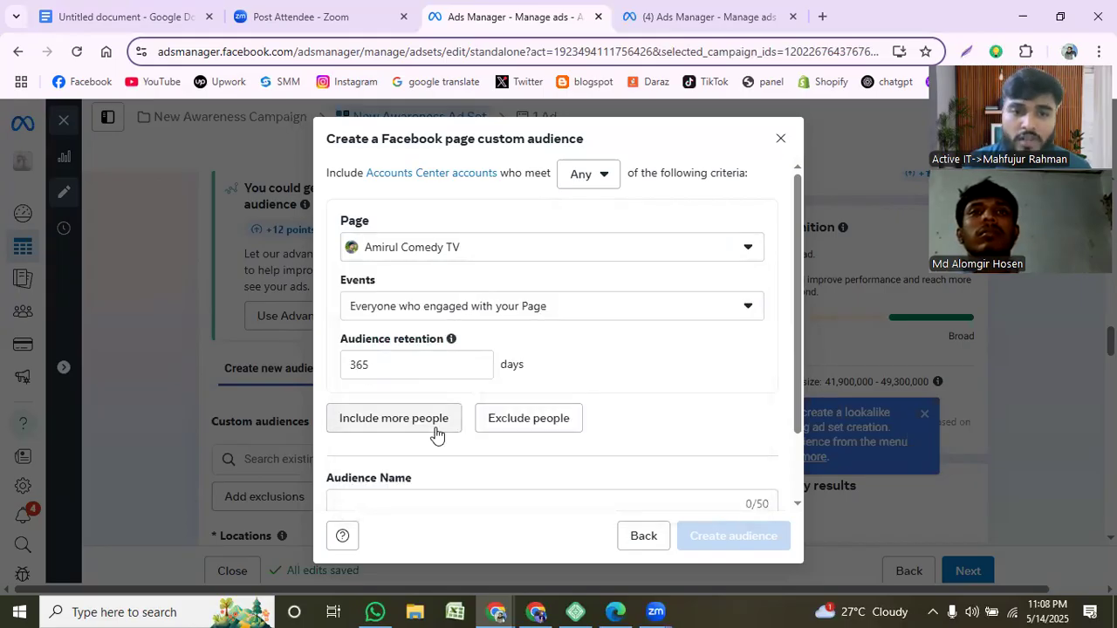
pyautogui.scroll(-1, 474, 437)
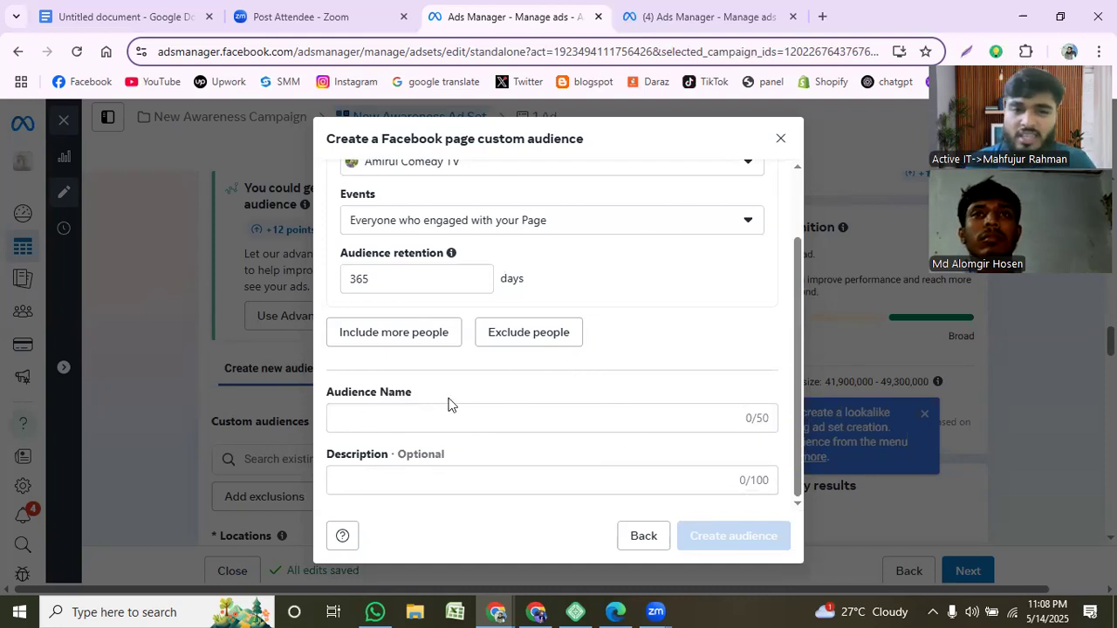
pyautogui.click(427, 413)
pyautogui.write('sdfghjk')
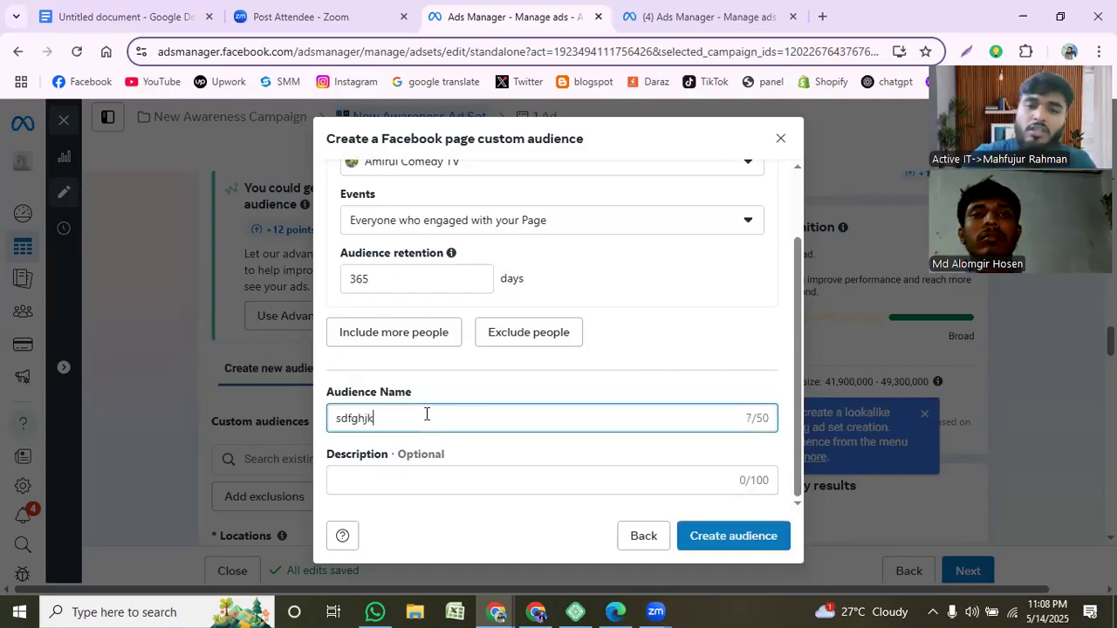
pyautogui.click(729, 542)
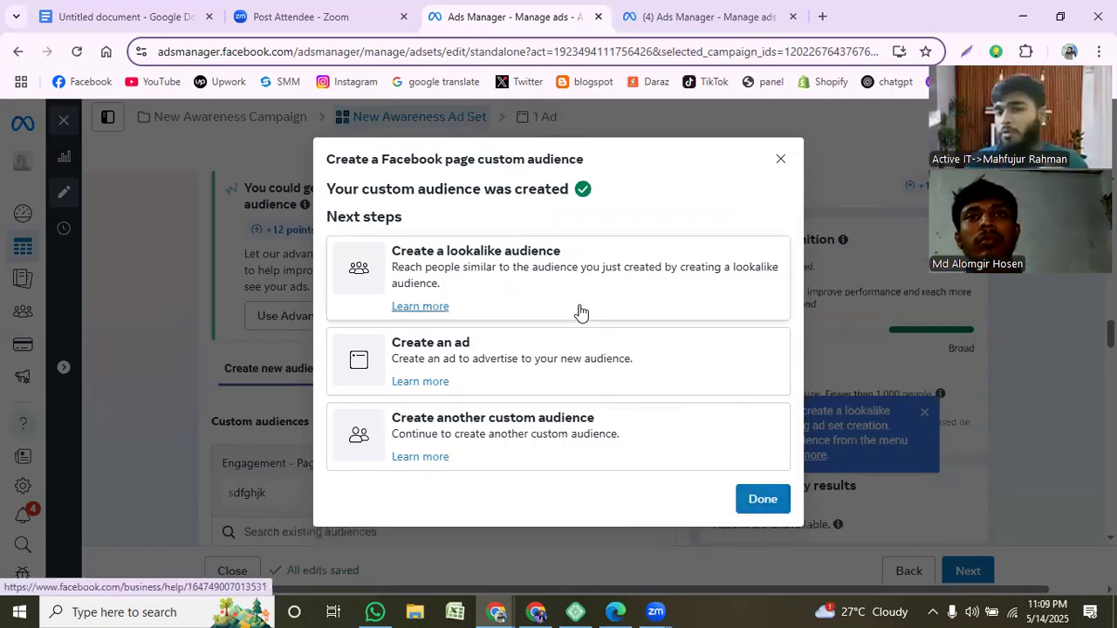
# - Create a 4% Bangladesh lookalike audience based on the sdfghjk custom audience
pyautogui.click(474, 259)
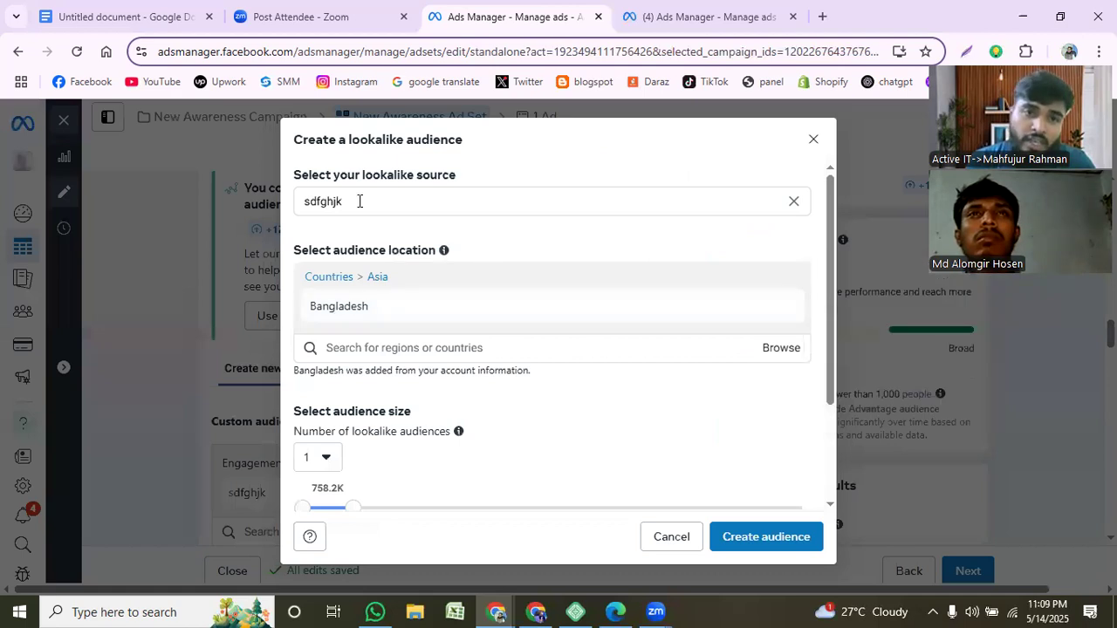
pyautogui.scroll(-1, 541, 306)
pyautogui.scroll(-1, 389, 323)
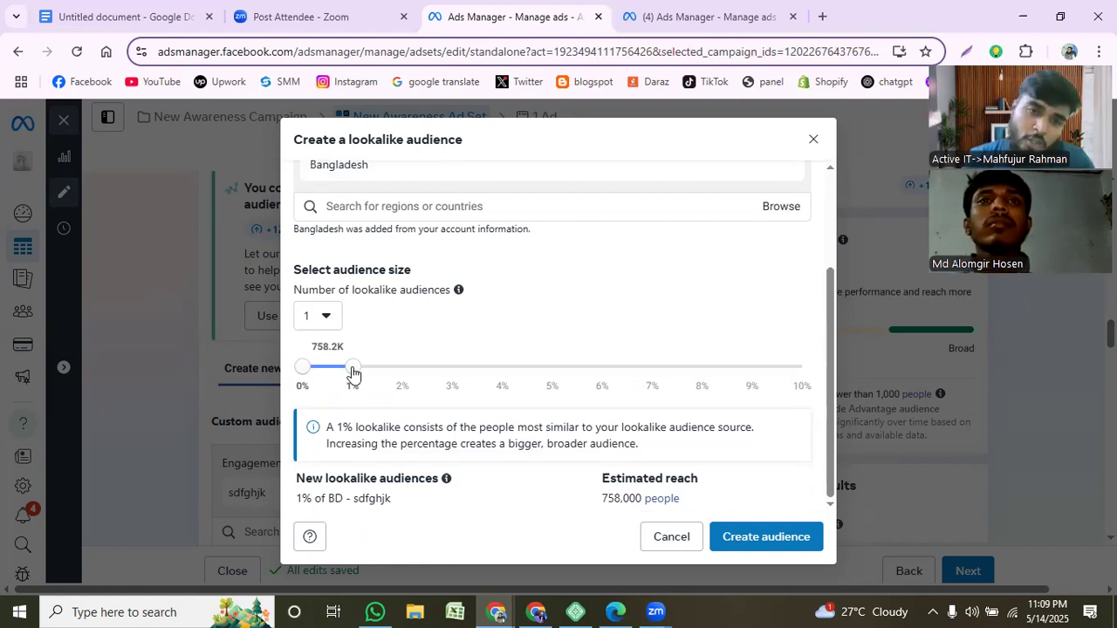
pyautogui.moveTo(352, 373); pyautogui.dragTo(503, 382)
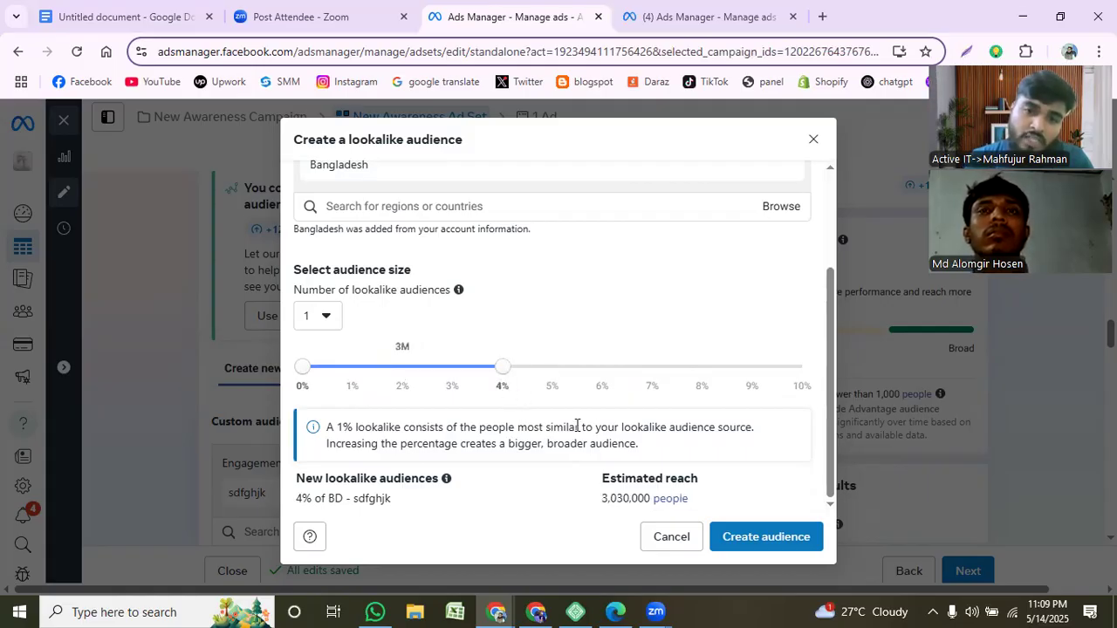
pyautogui.click(789, 538)
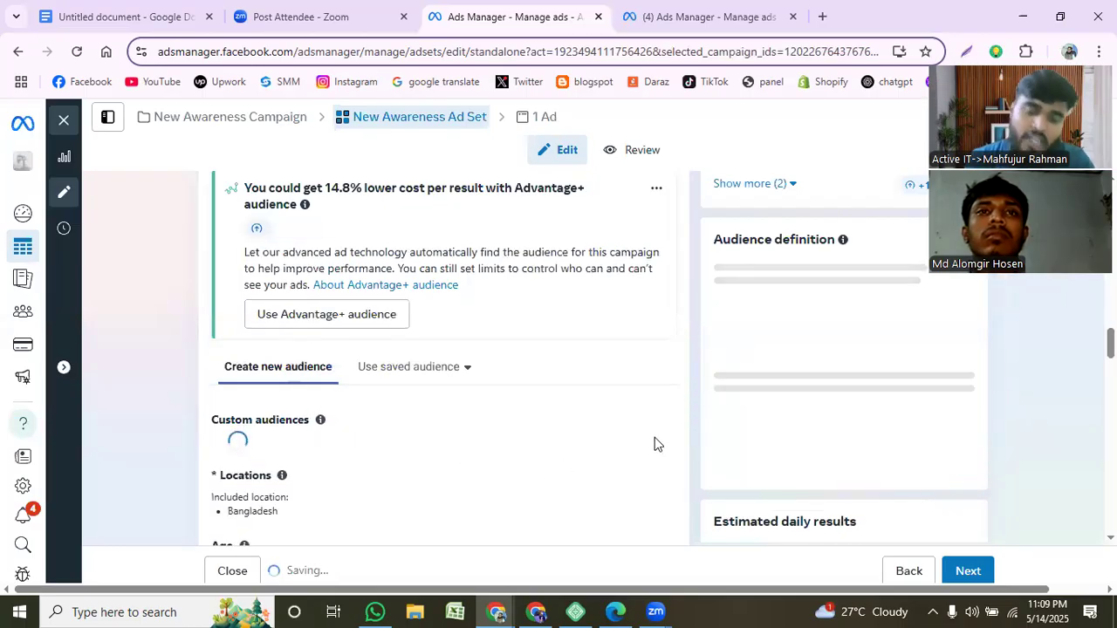
pyautogui.scroll(-3, 459, 352)
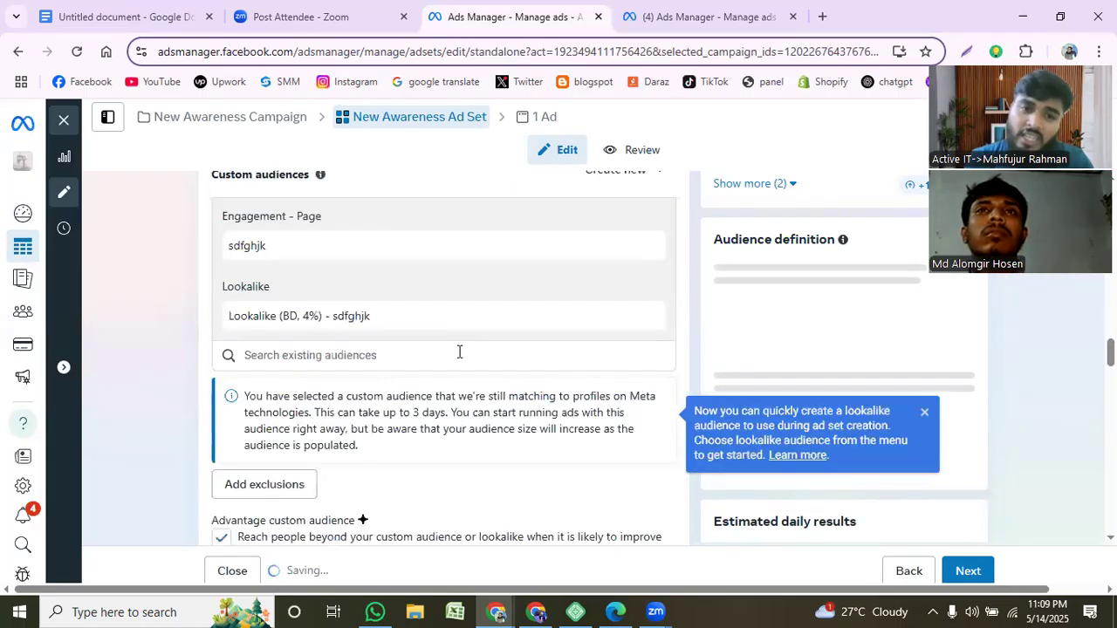